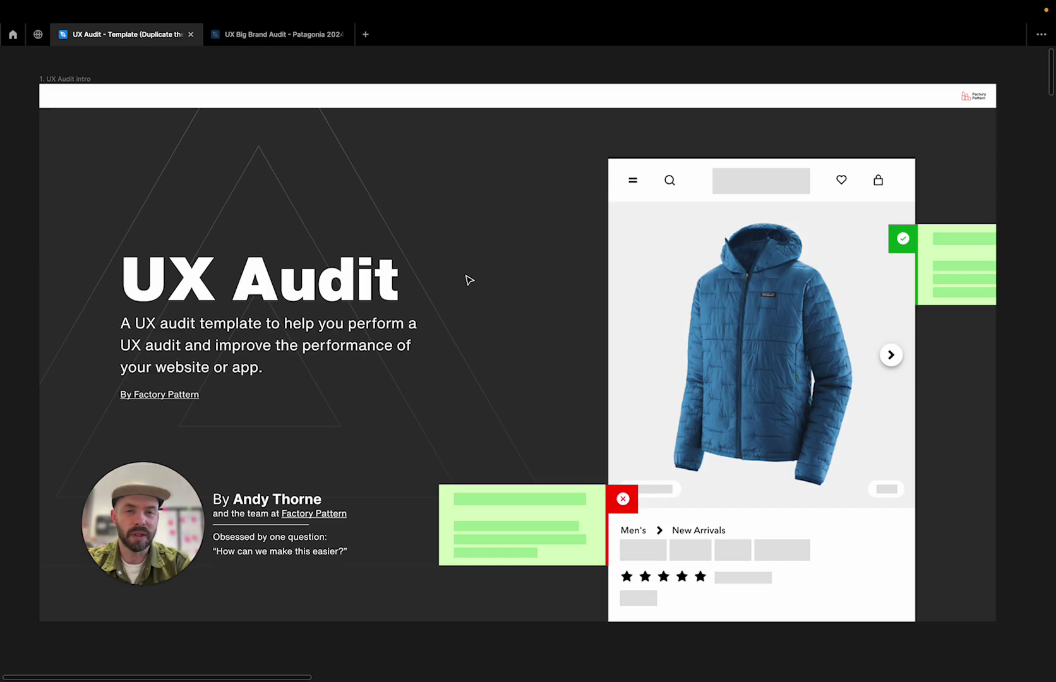
# - Switch to Chrome and view the Figma community page of the UX Audit template
pyautogui.press('super+Tab')
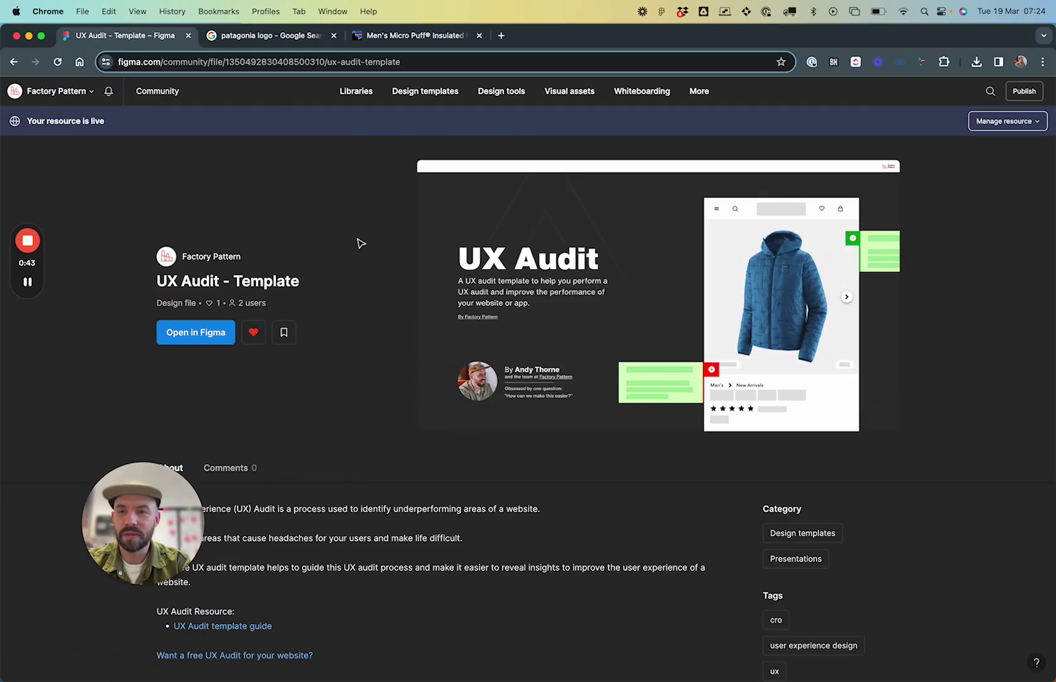
pyautogui.click(266, 64)
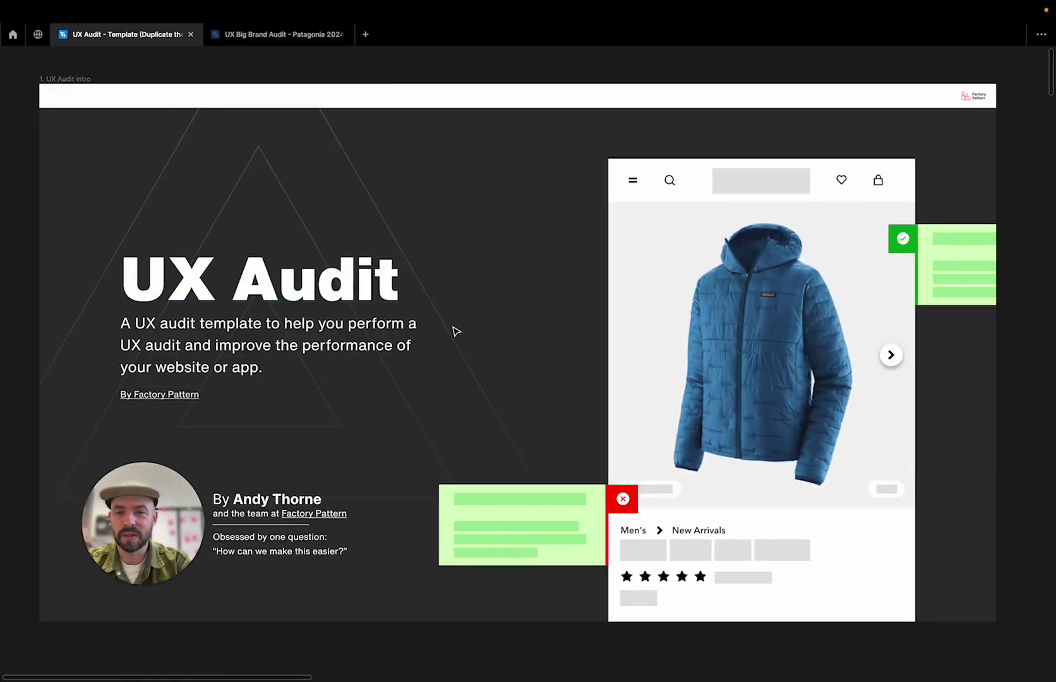
# - Look over the whole template file, from the numbered guide frames to the three frames in the "UX Audit: Template" section
pyautogui.scroll(-5, 456, 330)
pyautogui.scroll(-8, 456, 331)
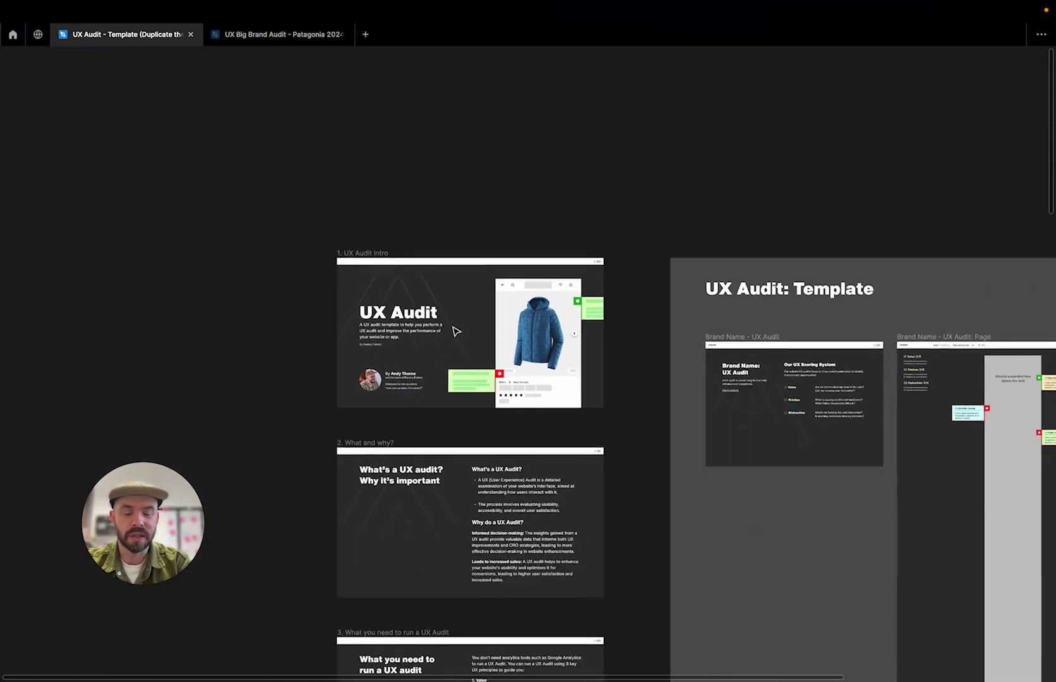
pyautogui.scroll(-5, 456, 331)
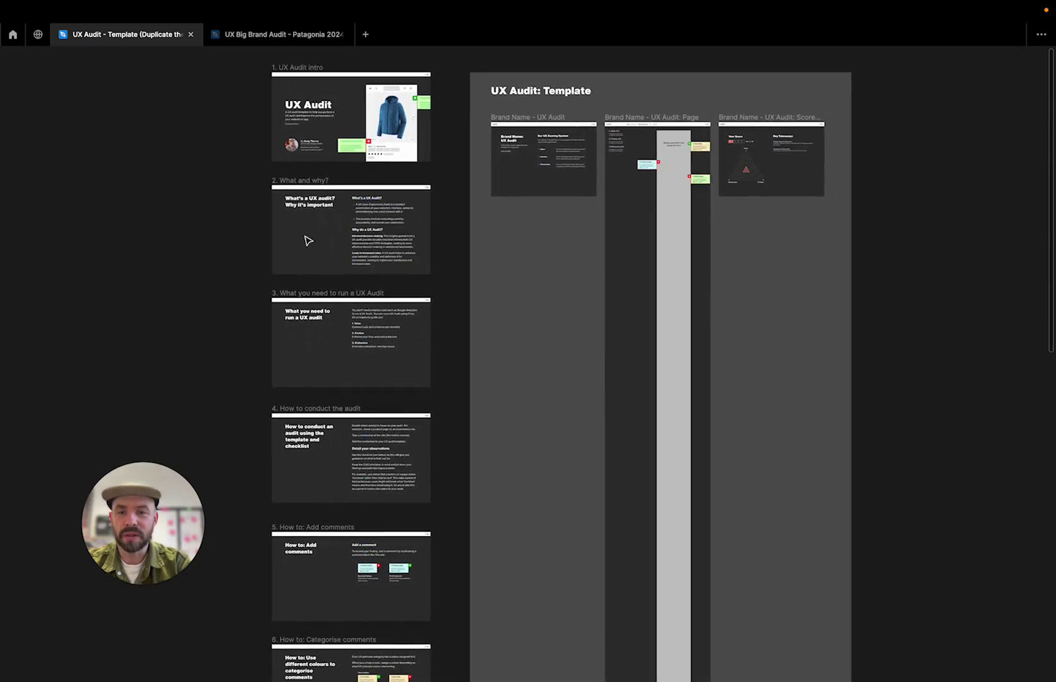
pyautogui.hscroll(1, 240, 273)
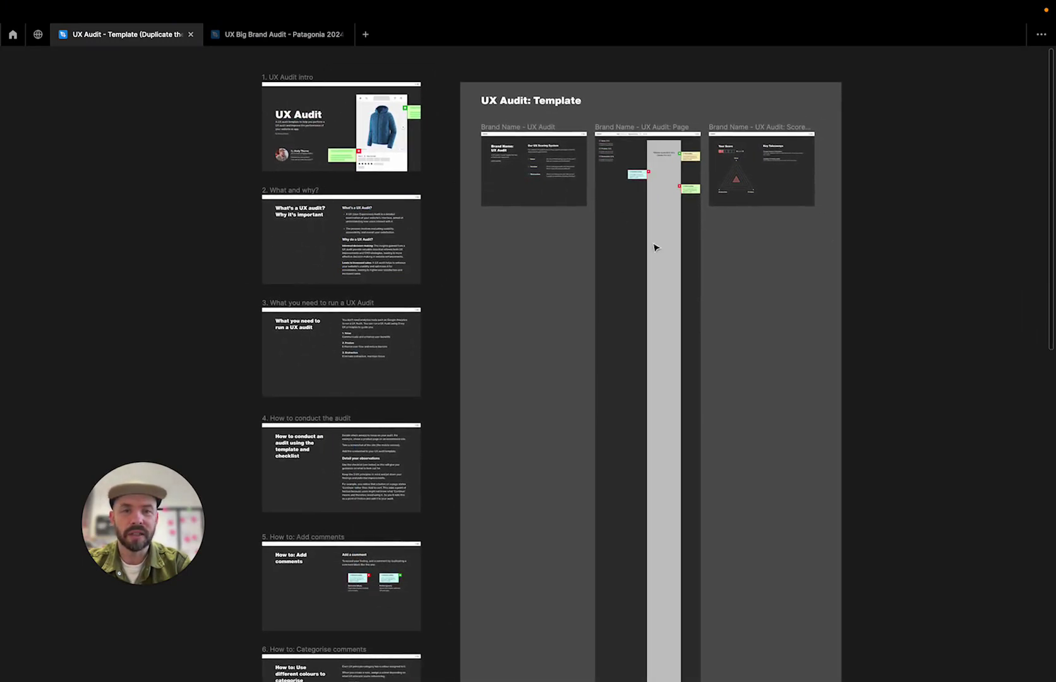
pyautogui.scroll(5, 744, 213)
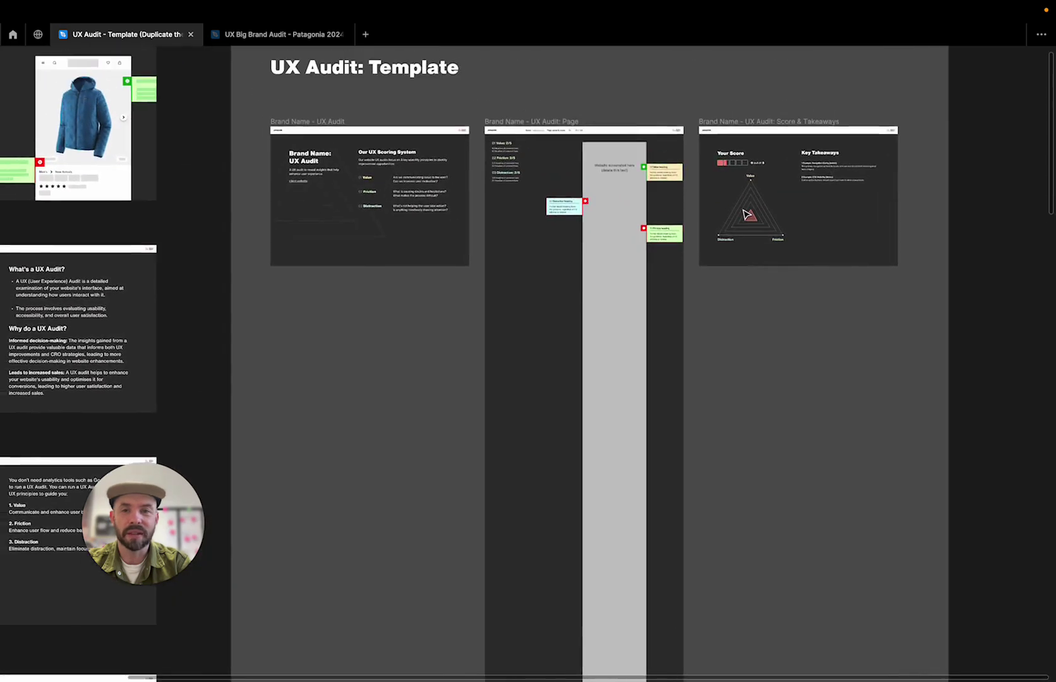
pyautogui.scroll(5, 745, 214)
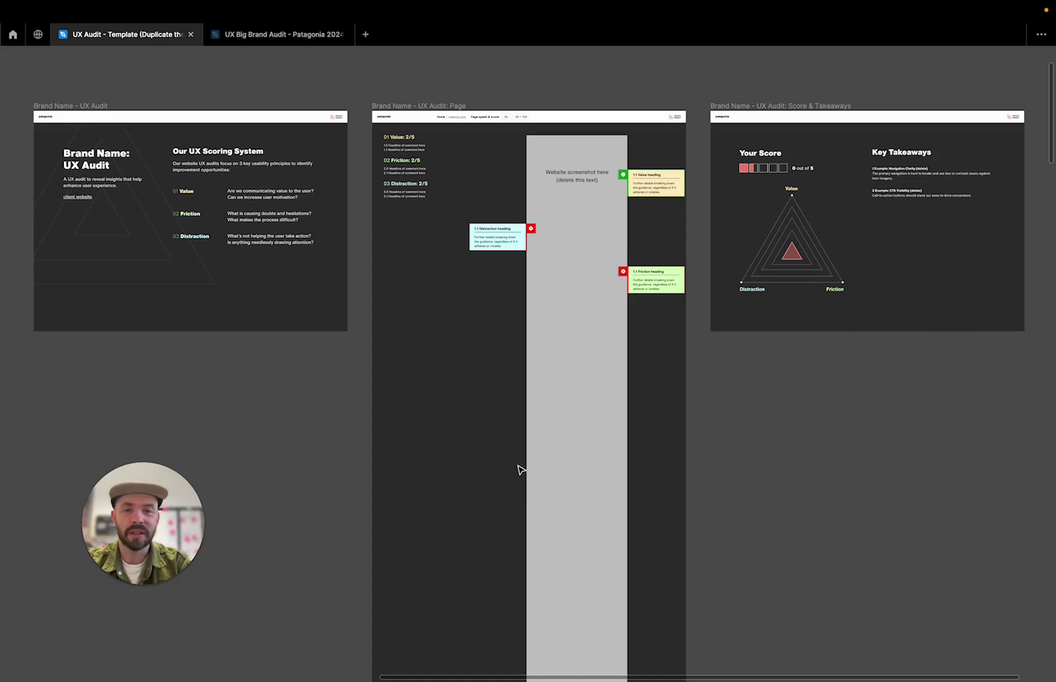
# - Go back to the "UX Audit intro" frame and read the "What and why?" frame below it
pyautogui.hscroll(-10, 518, 470)
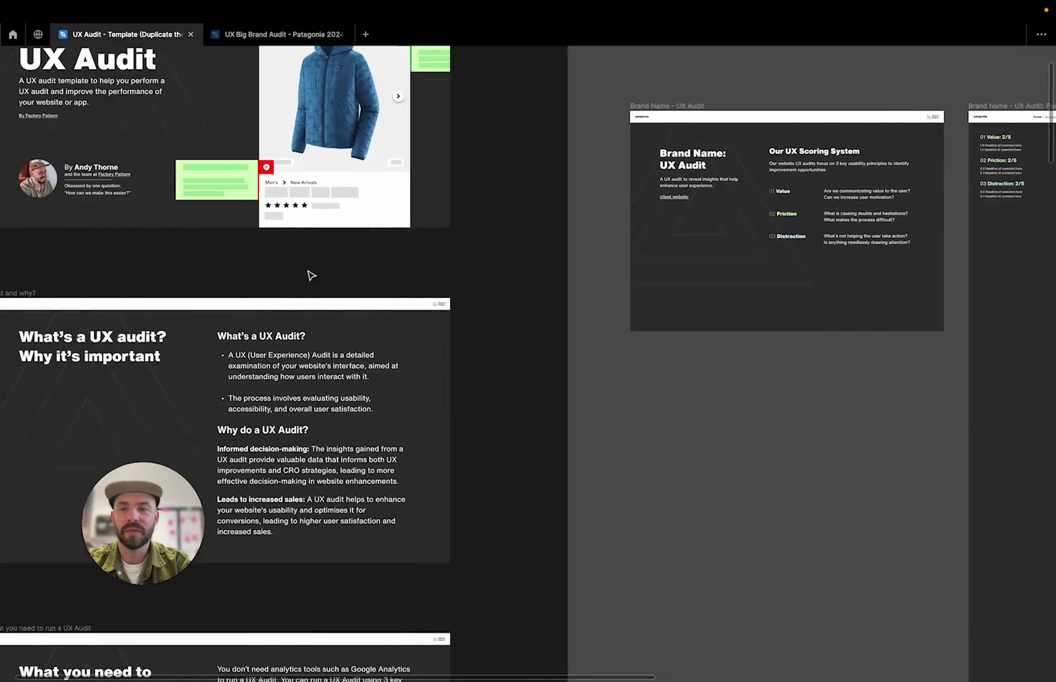
pyautogui.scroll(3, 309, 275)
pyautogui.hotkey('shift', '2')
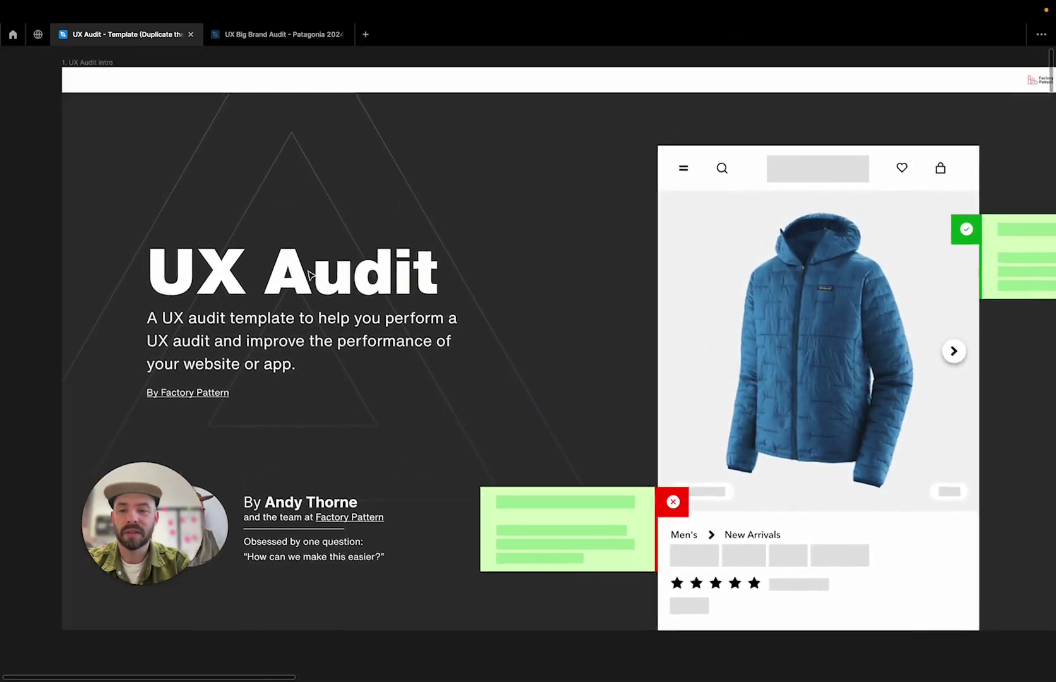
pyautogui.scroll(-1, 309, 276)
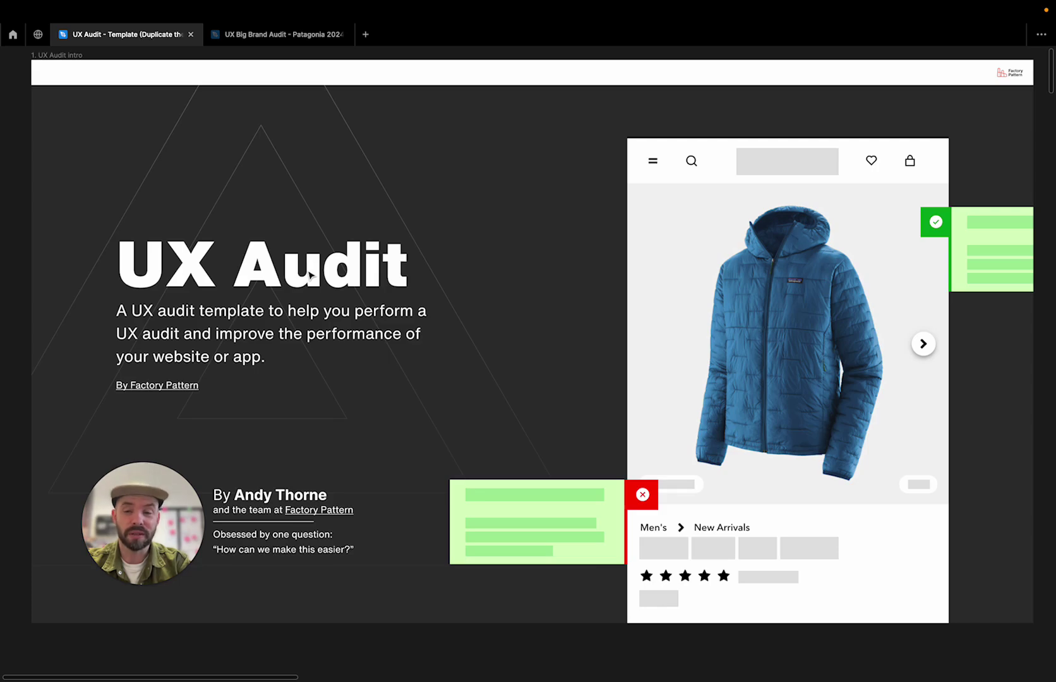
pyautogui.scroll(-10, 309, 276)
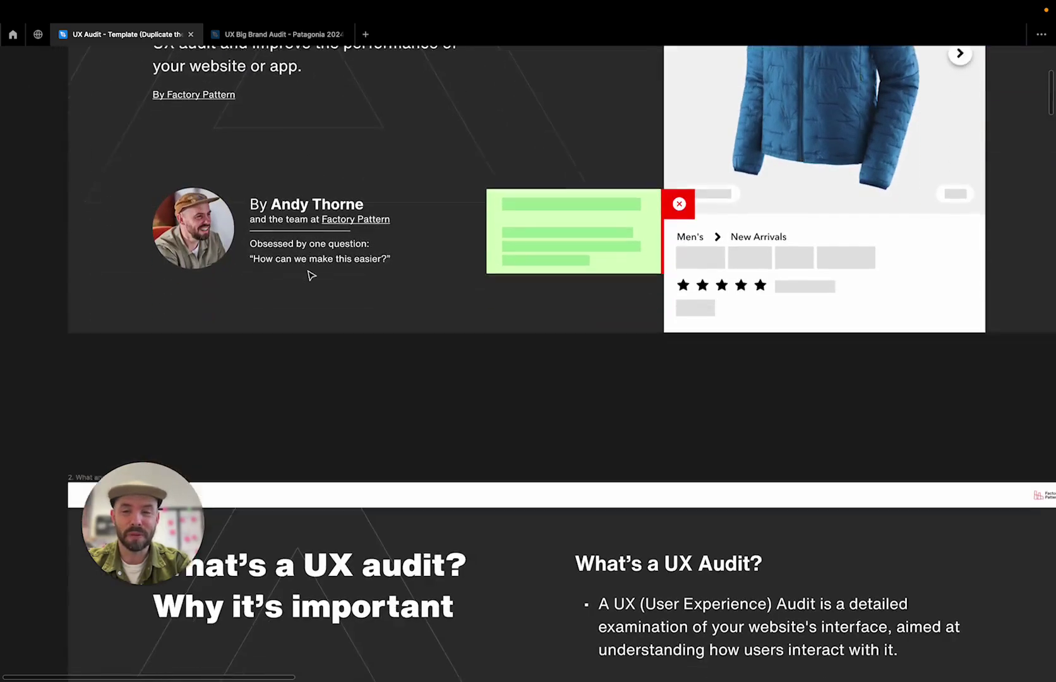
pyautogui.scroll(-2, 311, 275)
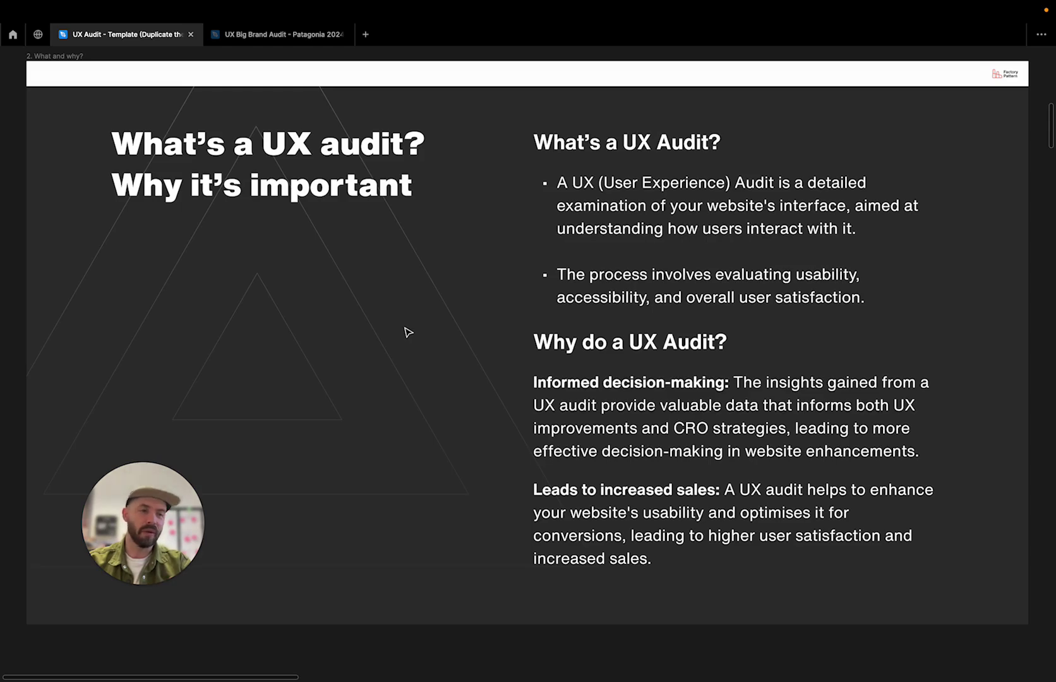
# - Read the guide frames on what is needed to run a UX audit and how to conduct it
pyautogui.scroll(-10, 524, 518)
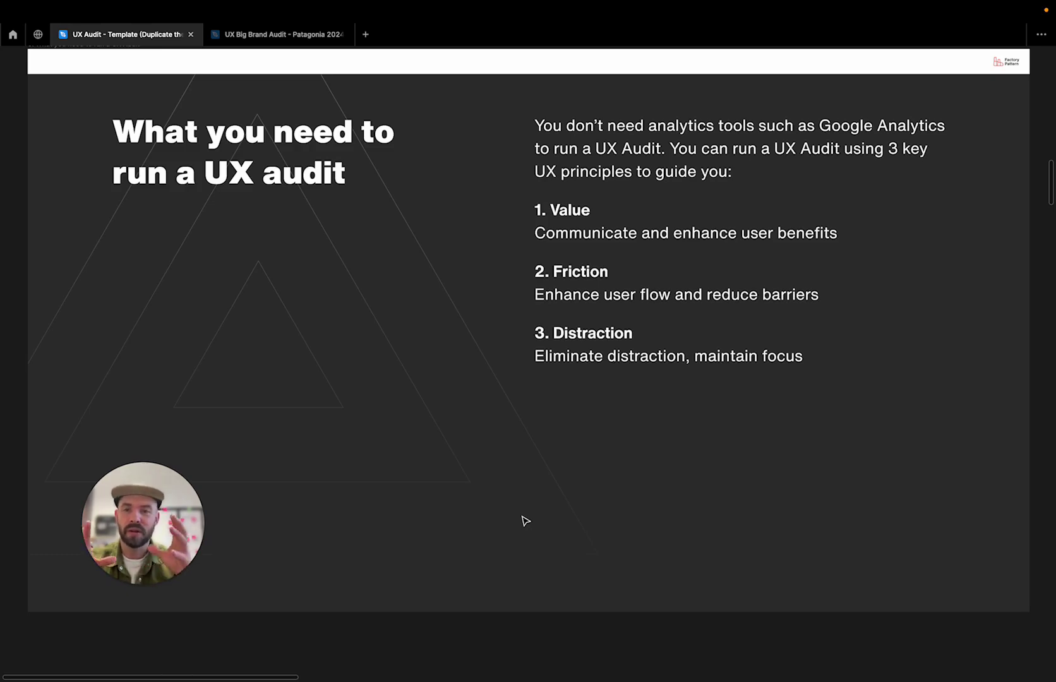
pyautogui.scroll(-10, 525, 521)
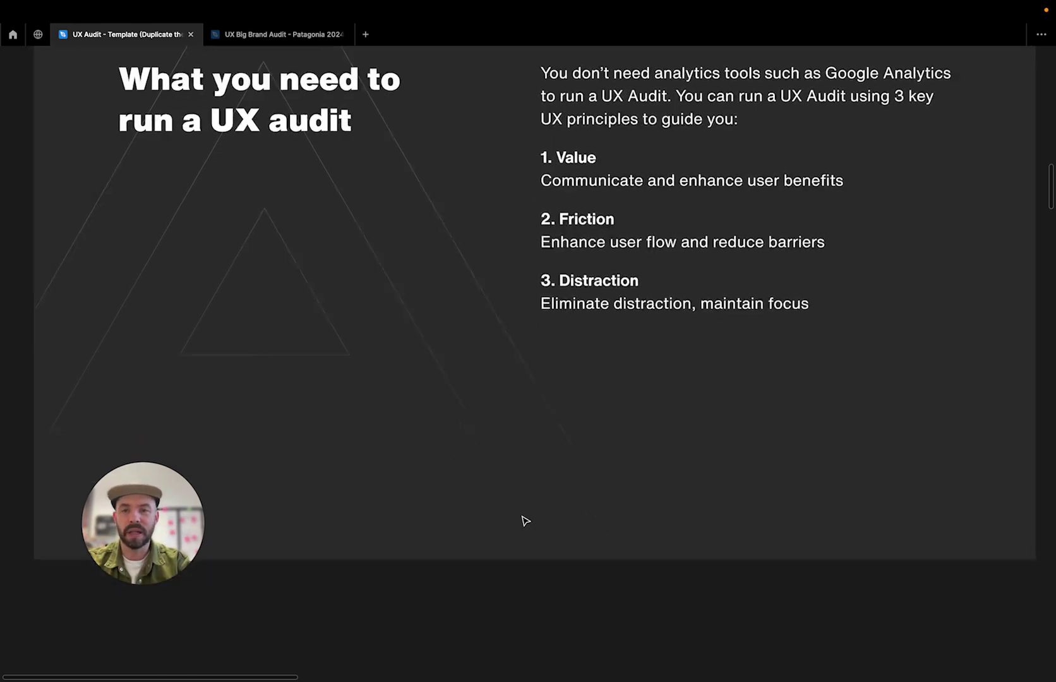
pyautogui.scroll(1, 525, 520)
pyautogui.hscroll(1, 525, 521)
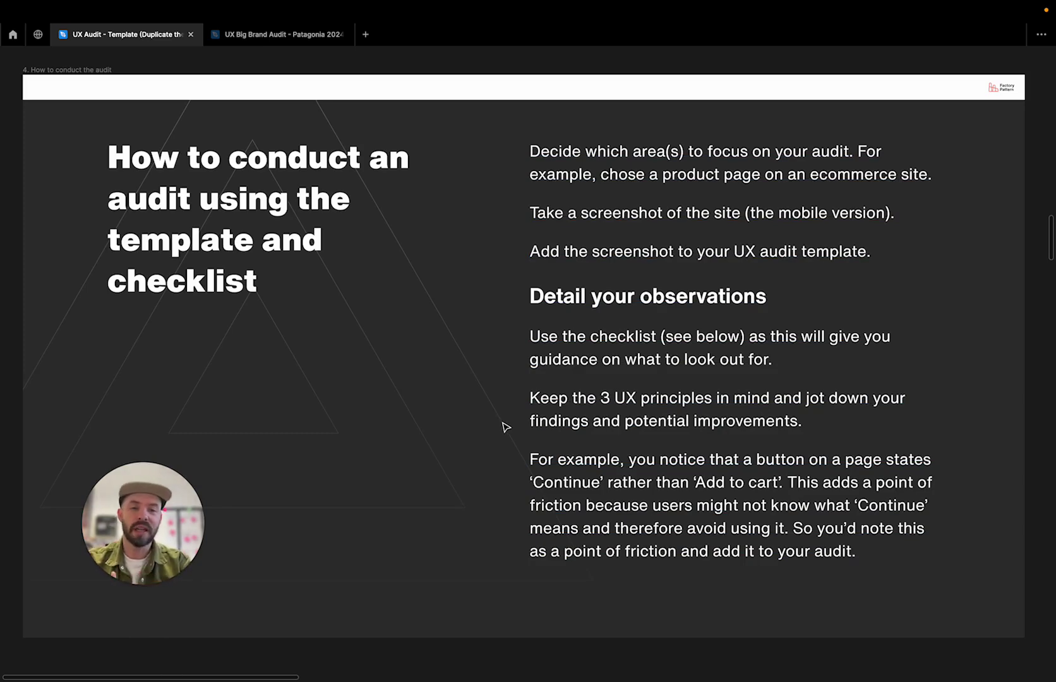
# - Examine the guide frames on adding comment blocks and categorising them by colour for Value, Friction and Distraction
pyautogui.scroll(-5, 505, 427)
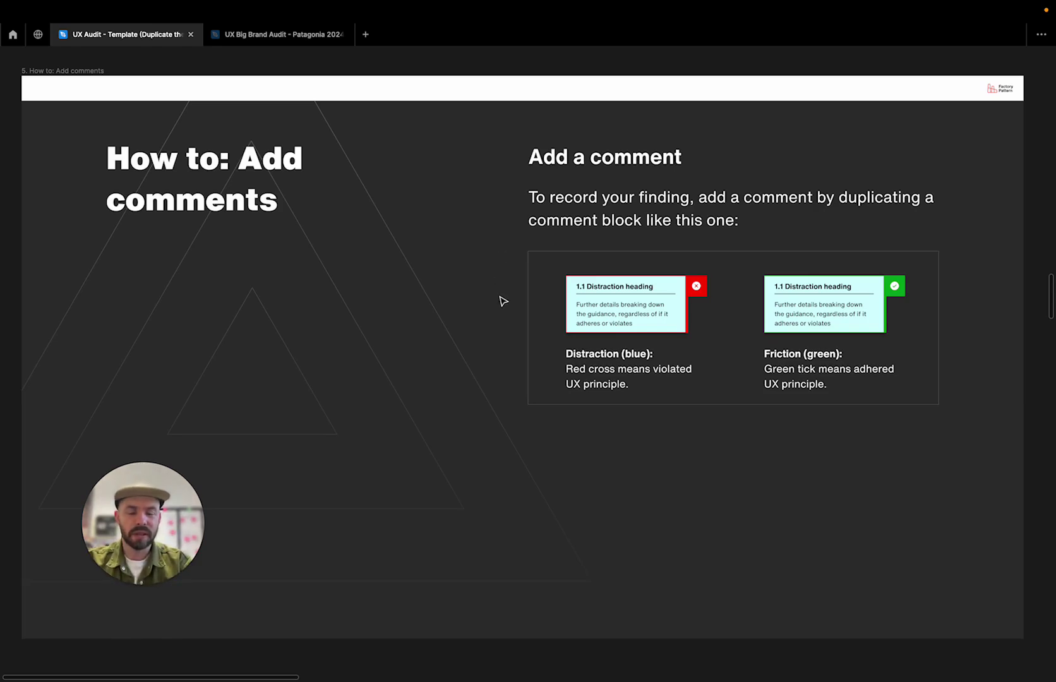
pyautogui.click(601, 334)
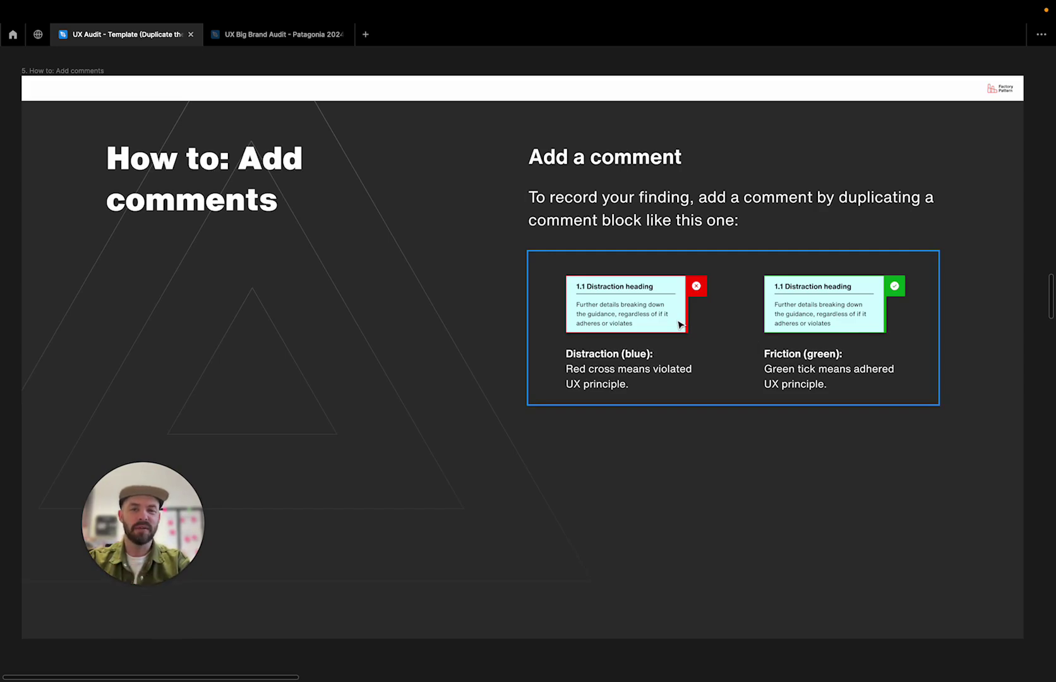
pyautogui.scroll(-10, 680, 324)
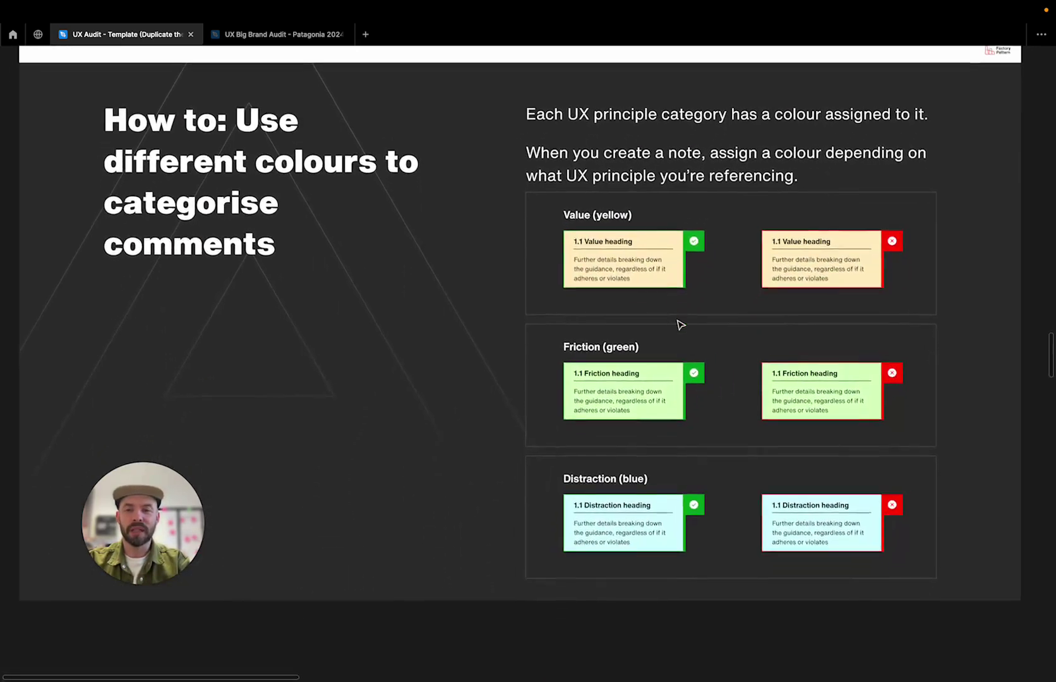
pyautogui.hscroll(2, 680, 325)
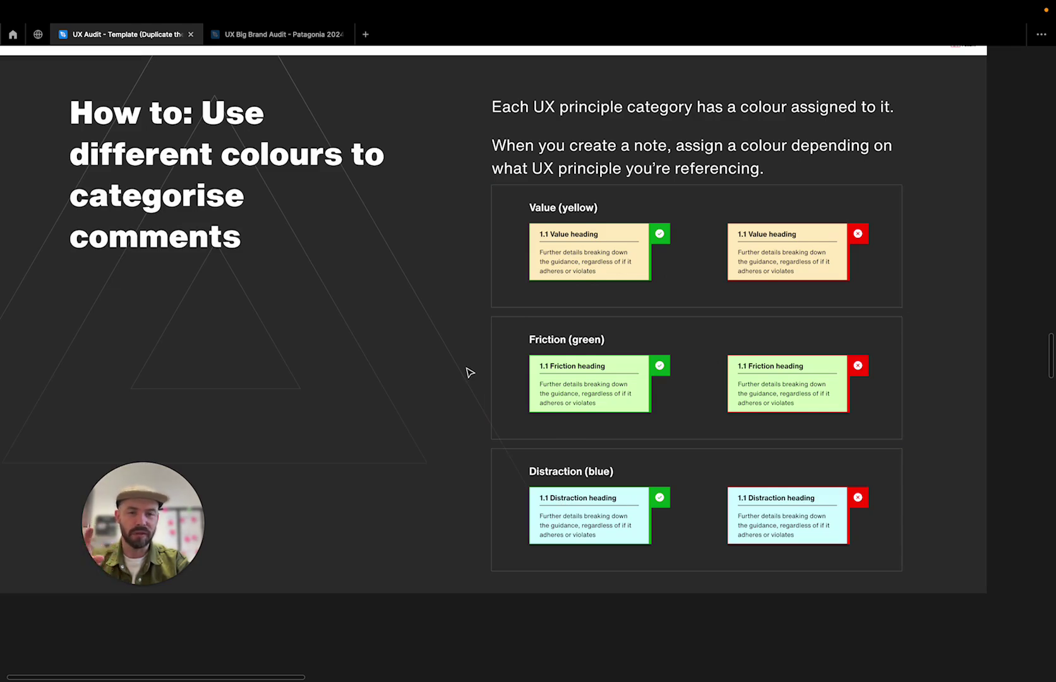
# - Read the UX audit checklist overview frame and the Value prompts frame
pyautogui.scroll(-10, 468, 373)
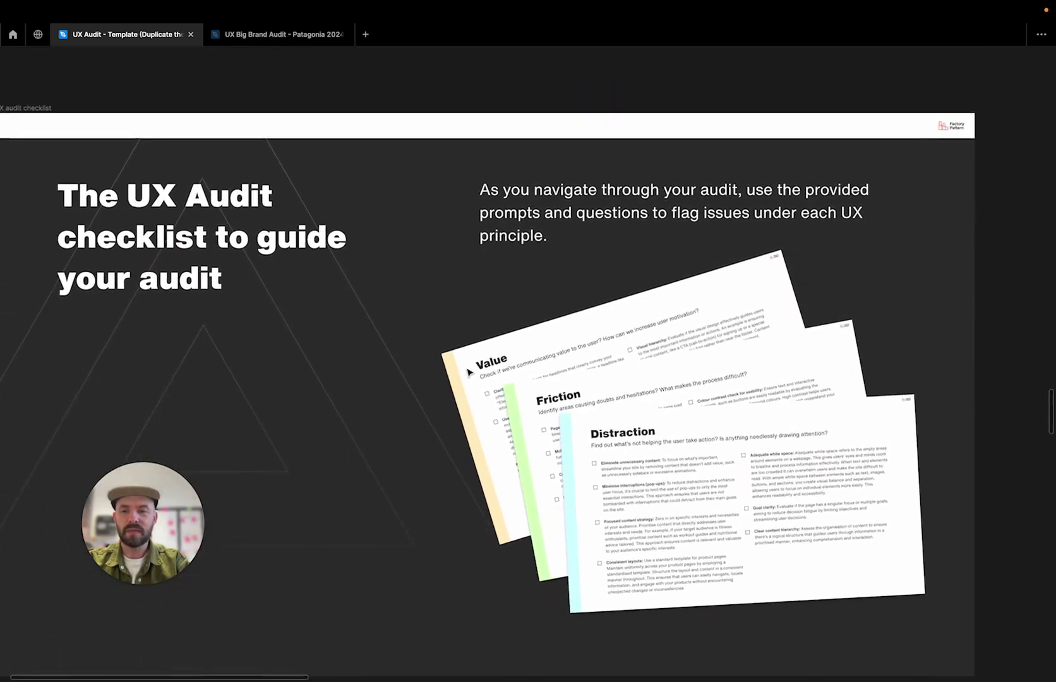
pyautogui.hscroll(-2, 469, 373)
pyautogui.hscroll(-1, 468, 372)
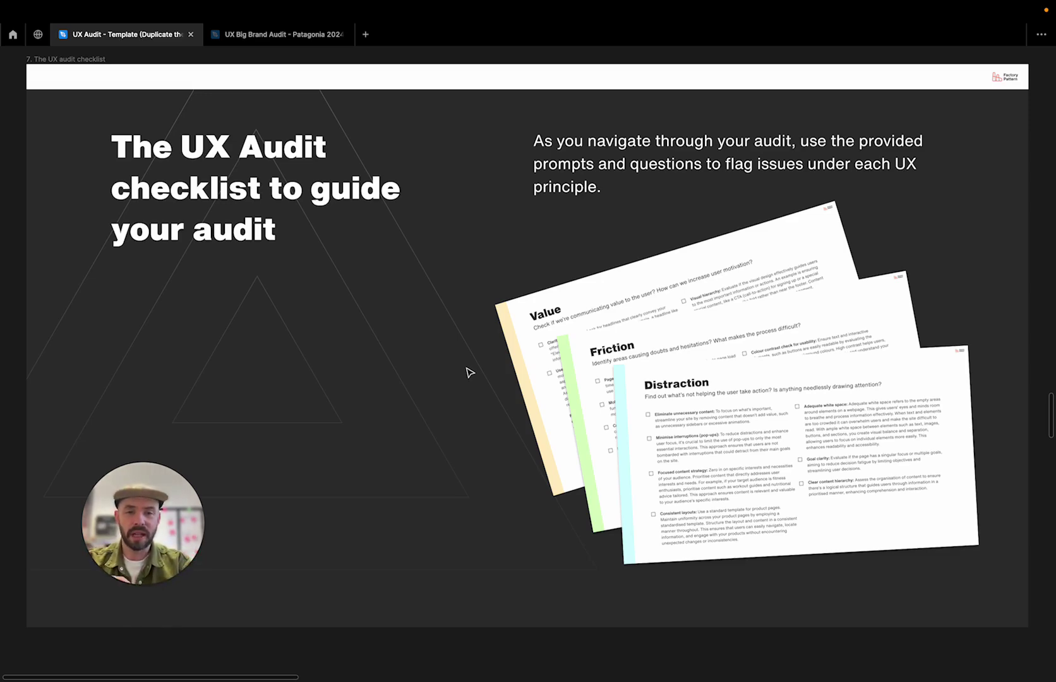
pyautogui.press('Down')
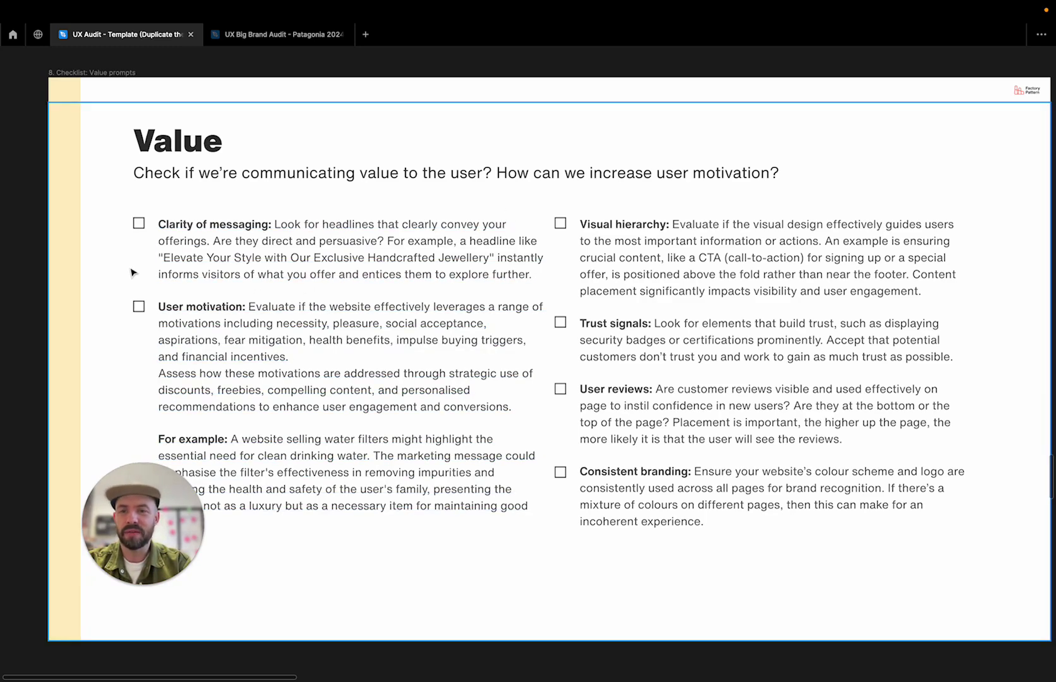
pyautogui.scroll(1, 130, 275)
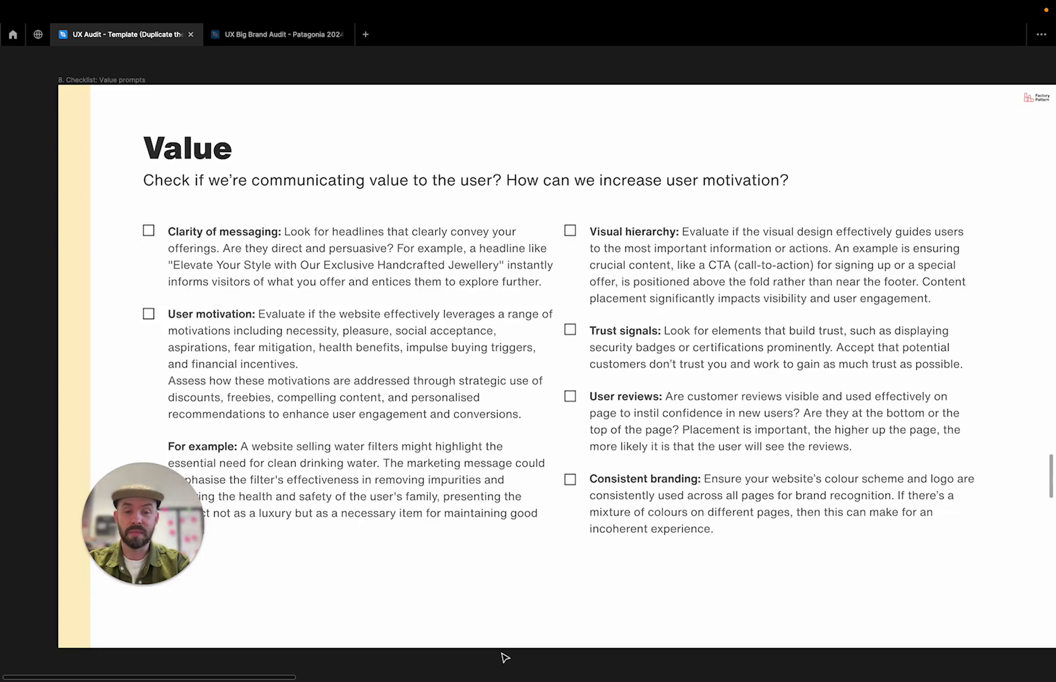
# - Read the checklist frames with the Friction prompts and the Distraction prompts
pyautogui.scroll(-2, 505, 657)
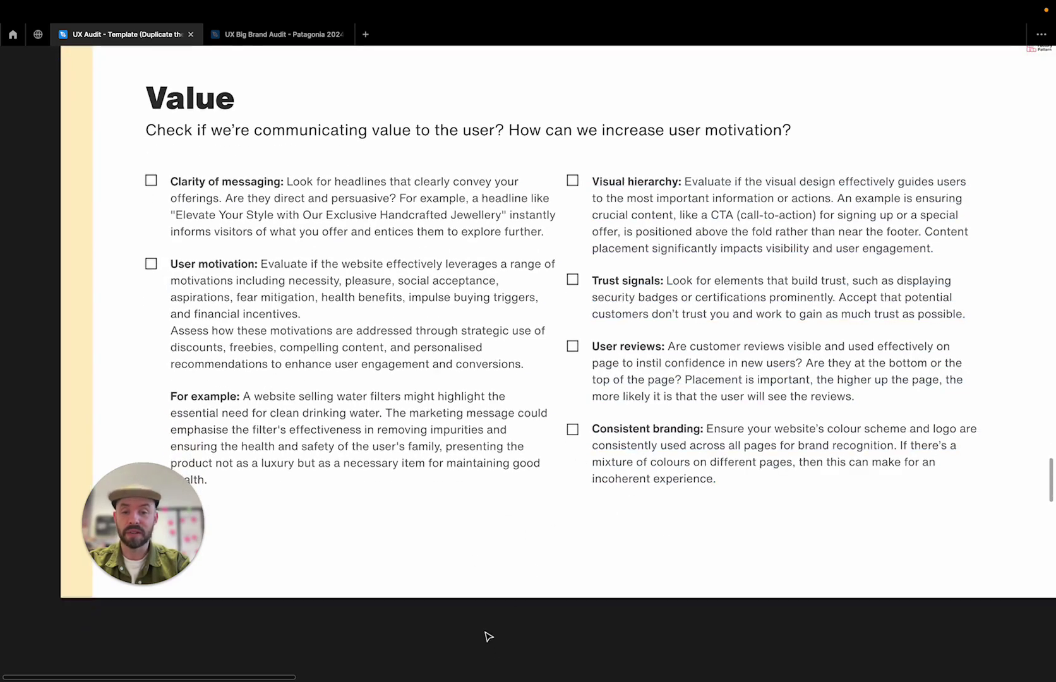
pyautogui.scroll(-15, 488, 635)
pyautogui.scroll(-2, 488, 636)
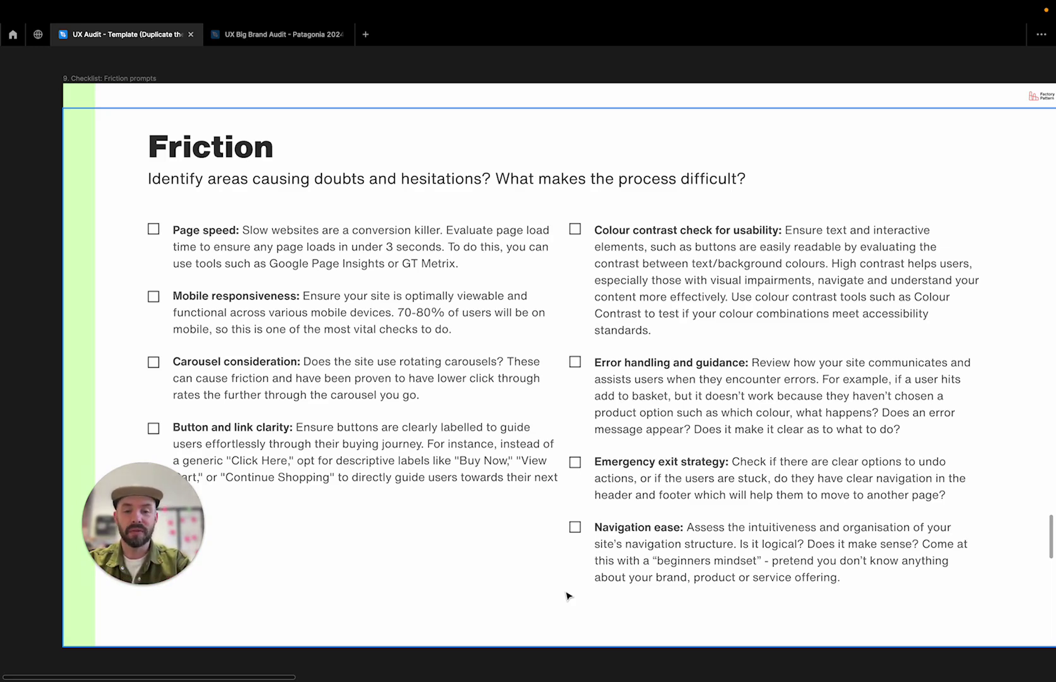
pyautogui.scroll(-10, 569, 595)
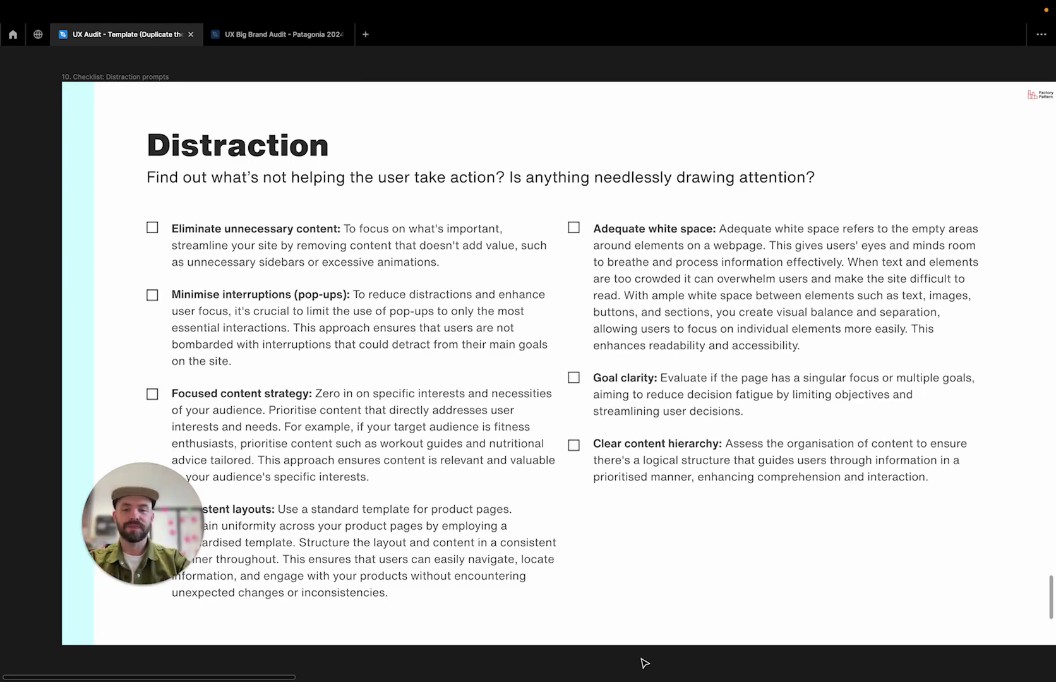
# - Read the "Scoring and key points" frame at the end of the guide
pyautogui.press('n')
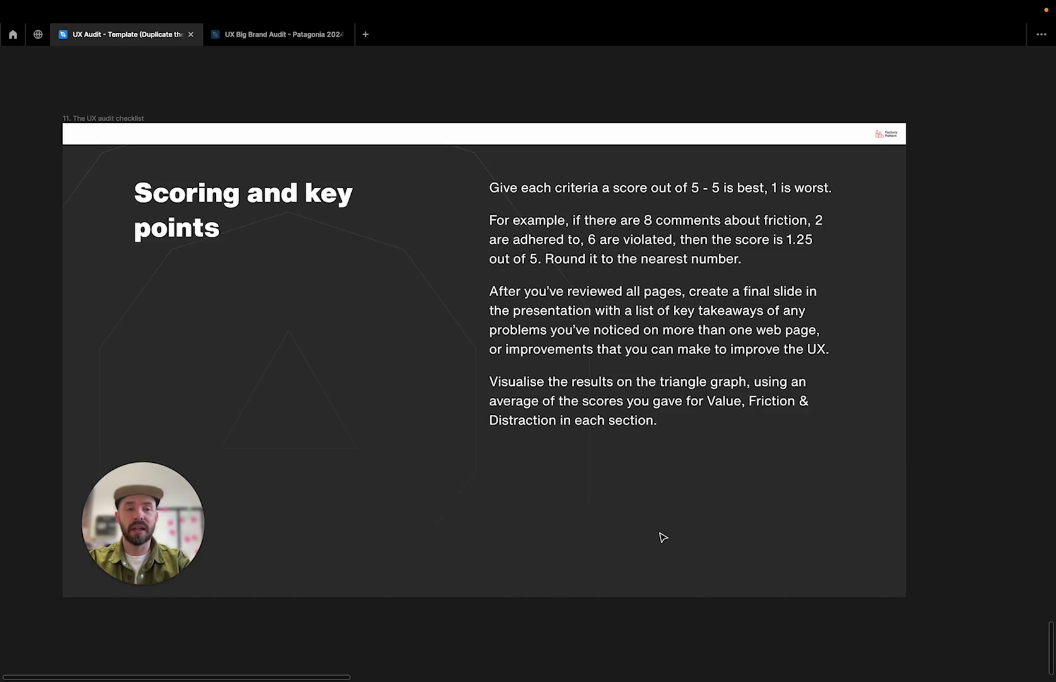
pyautogui.scroll(-3, 662, 538)
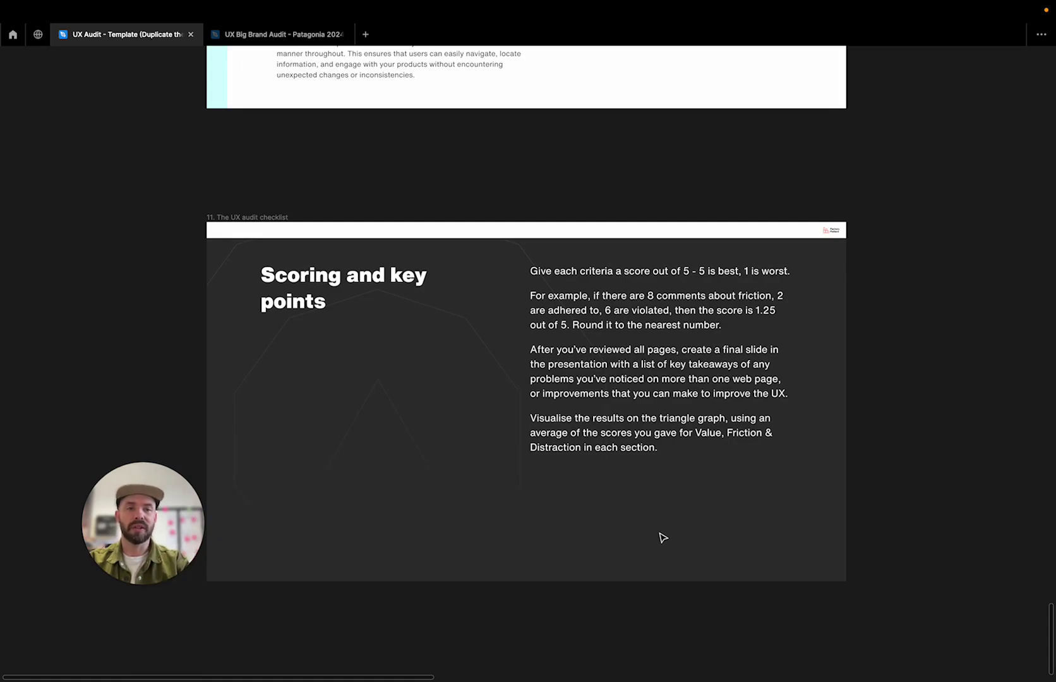
pyautogui.scroll(-3, 662, 538)
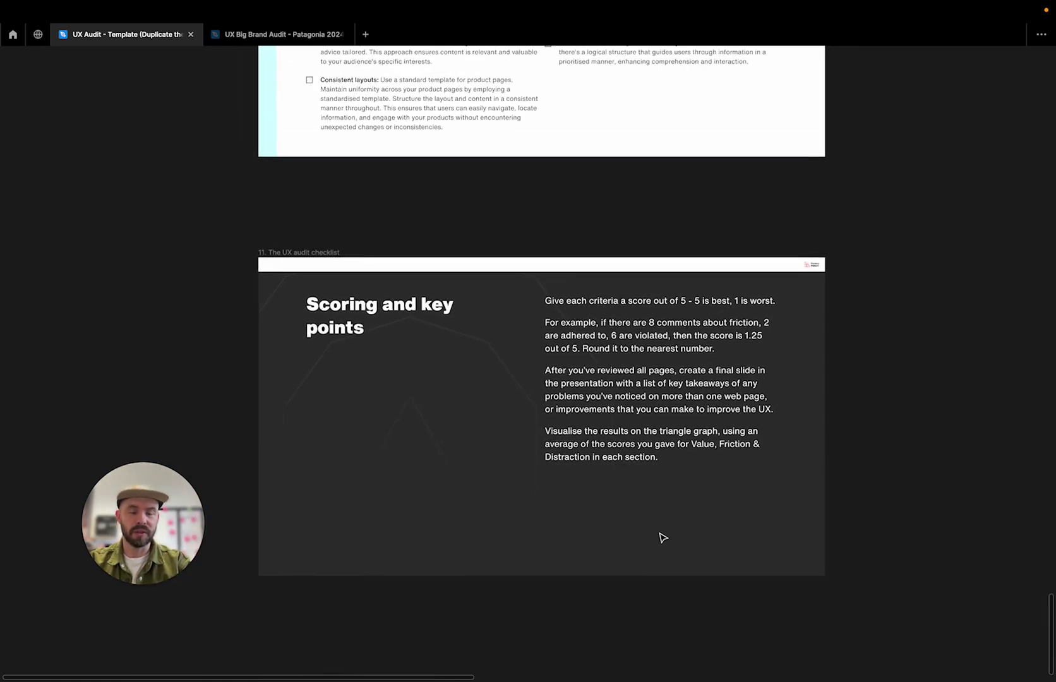
# - Return to the "UX Audit: Template" section and examine the "Brand Name - UX Audit" cover frame with its scoring system
pyautogui.scroll(1, 662, 537)
pyautogui.scroll(10, 662, 538)
pyautogui.hscroll(5, 663, 538)
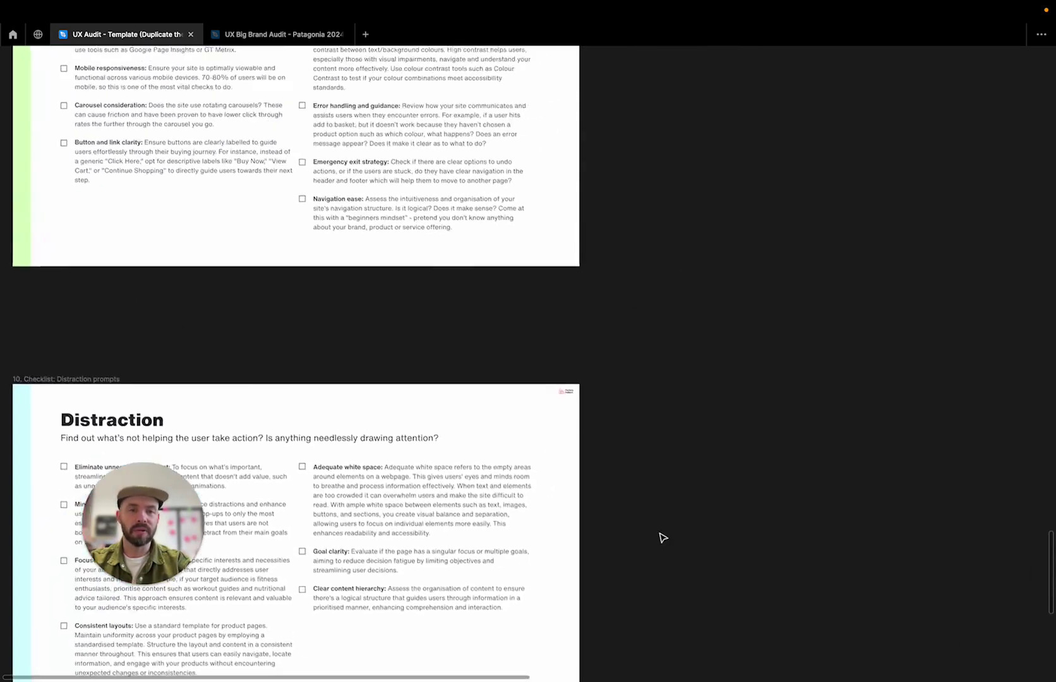
pyautogui.scroll(15, 662, 538)
pyautogui.hscroll(5, 663, 538)
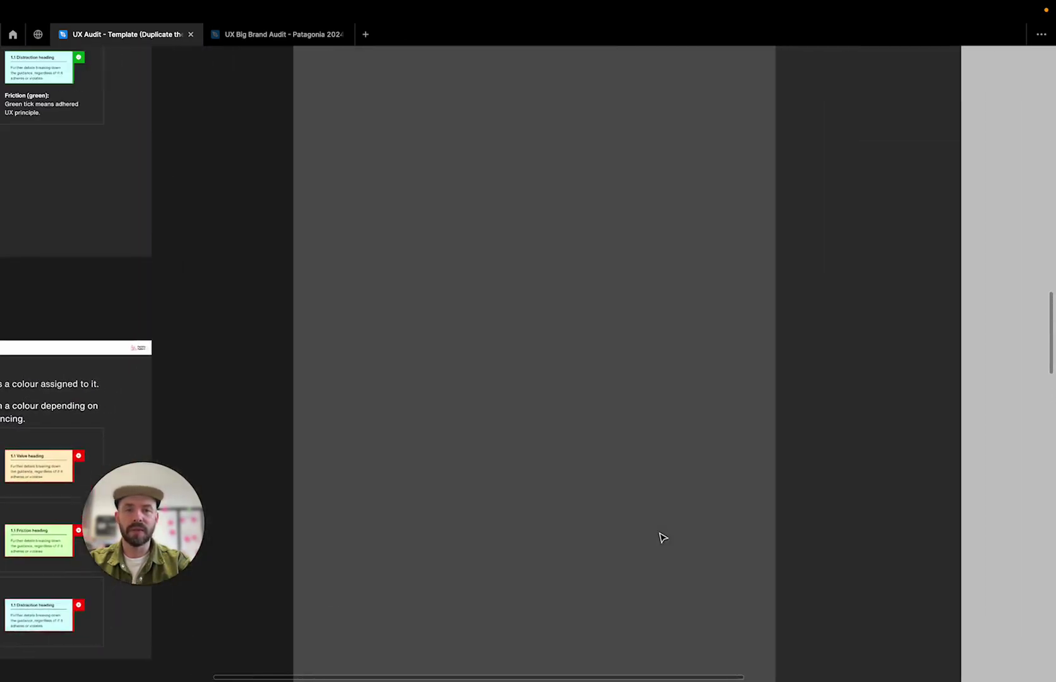
pyautogui.scroll(6, 533, 480)
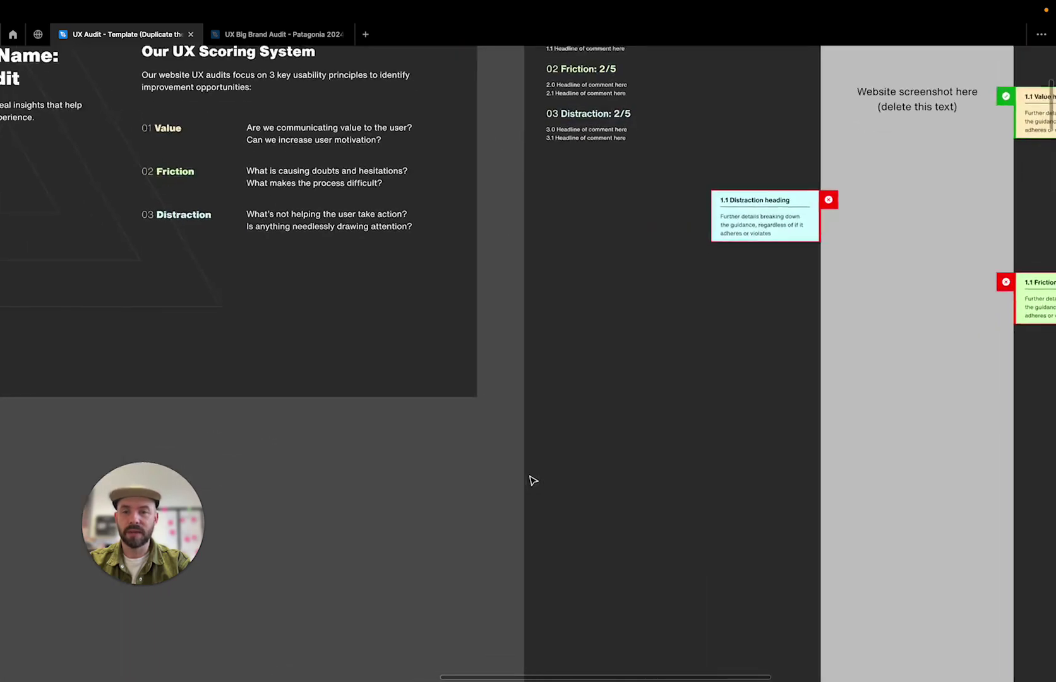
pyautogui.scroll(4, 532, 480)
pyautogui.hscroll(-5, 532, 480)
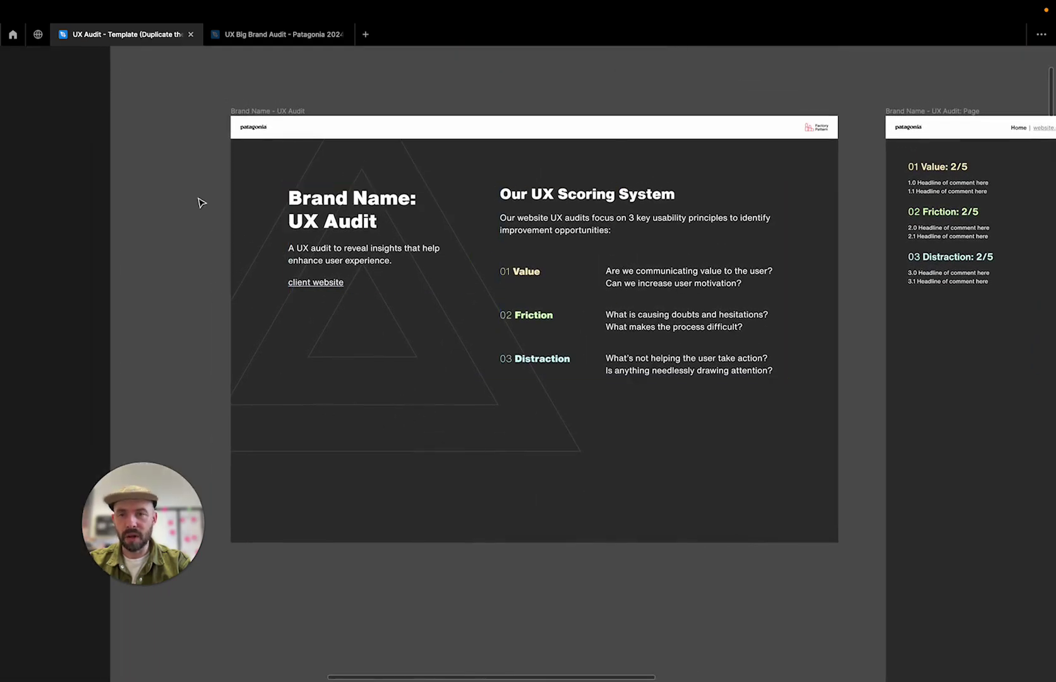
pyautogui.scroll(2, 200, 198)
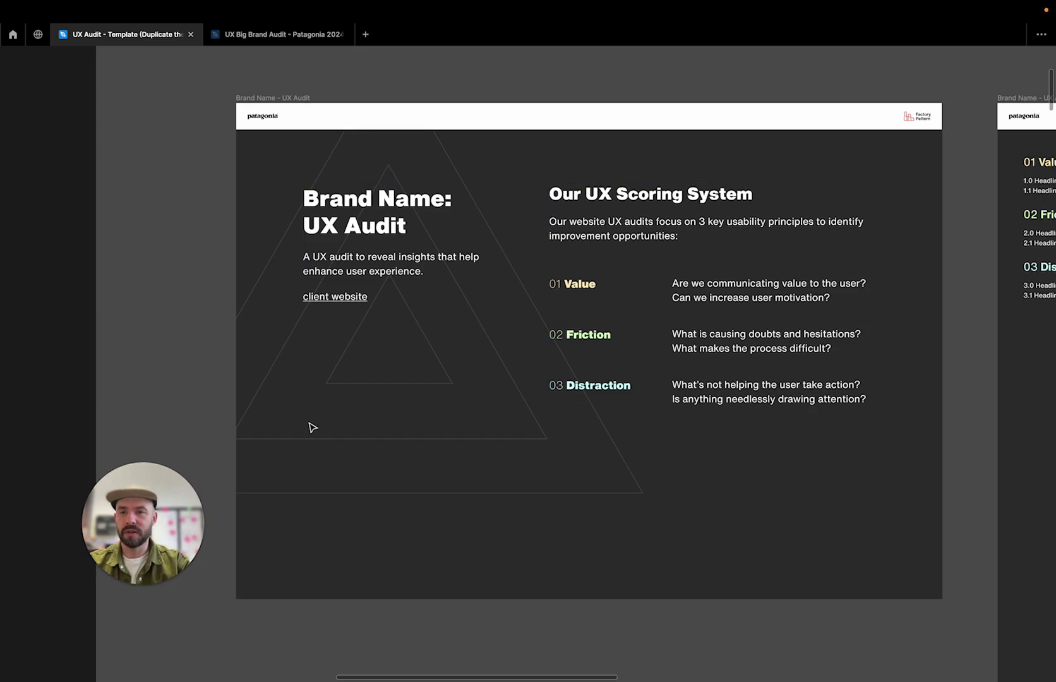
pyautogui.hscroll(5, 549, 265)
pyautogui.scroll(2, 549, 266)
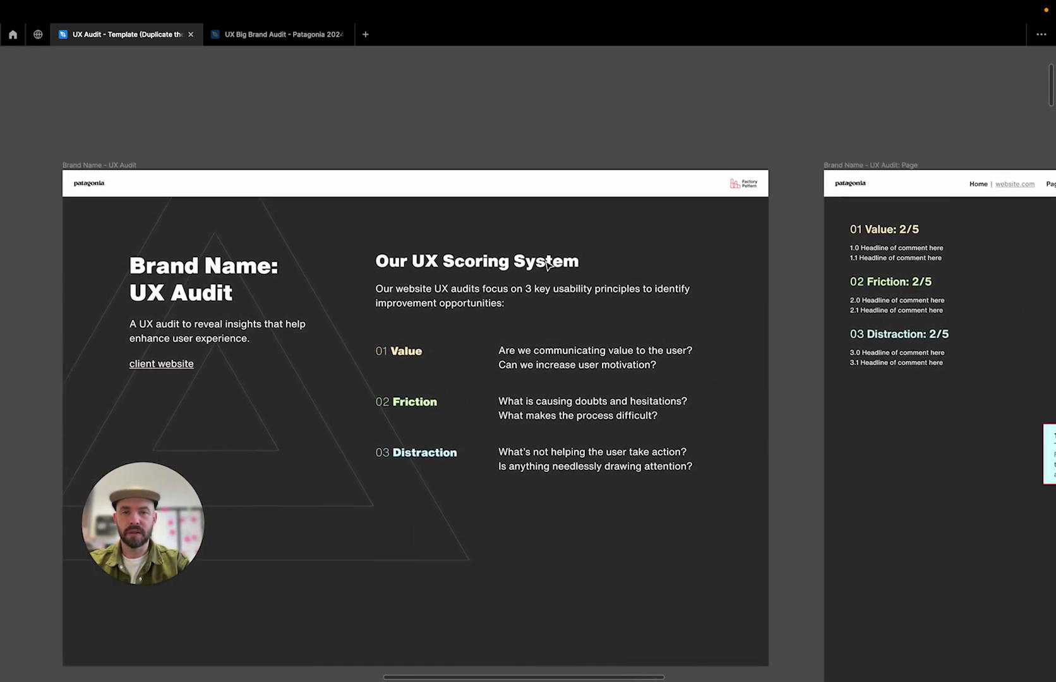
# - Select the header of the "Brand Name - UX Audit: Page" frame and show the hidden interface panels
pyautogui.hscroll(10, 708, 267)
pyautogui.scroll(-1, 708, 267)
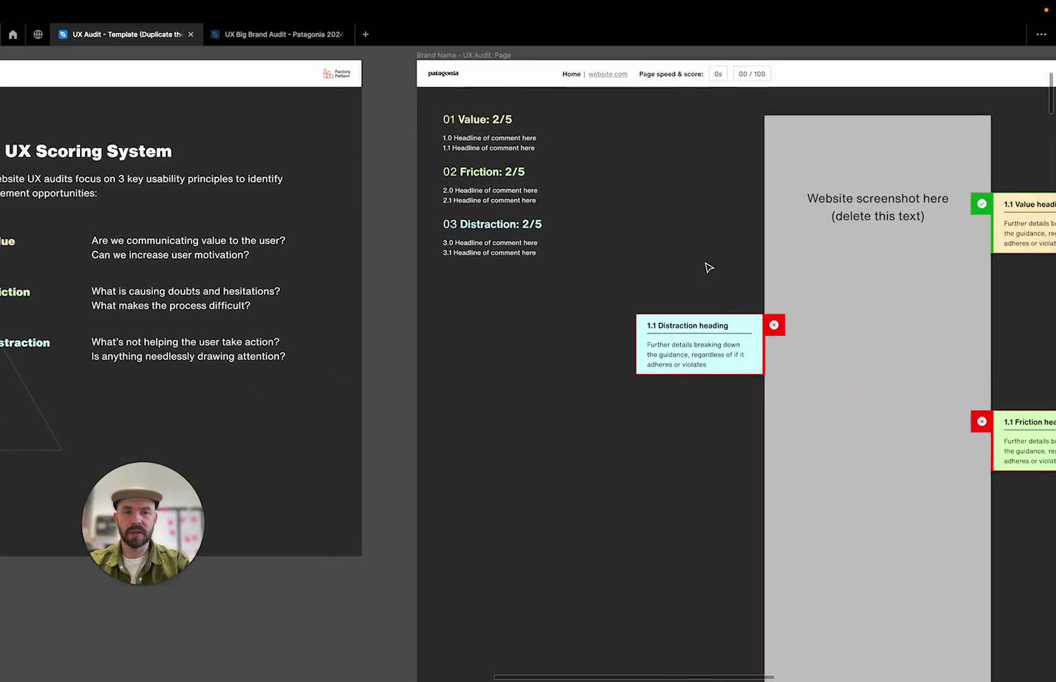
pyautogui.hscroll(-9, 707, 267)
pyautogui.scroll(2, 707, 267)
pyautogui.hscroll(6, 707, 267)
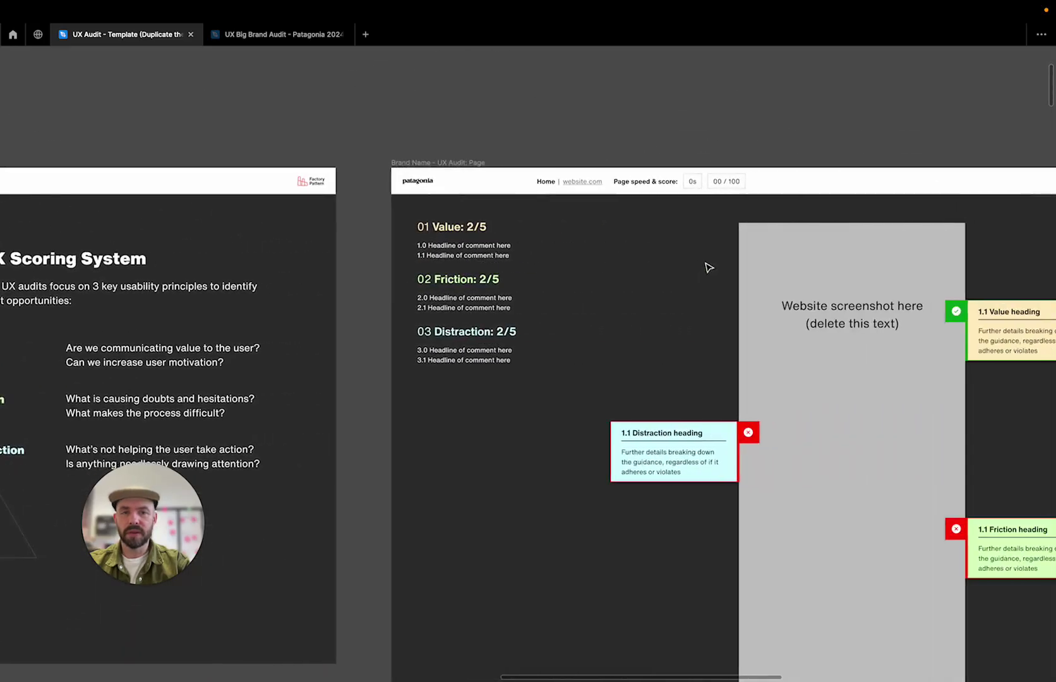
pyautogui.click(452, 193)
pyautogui.click(164, 11)
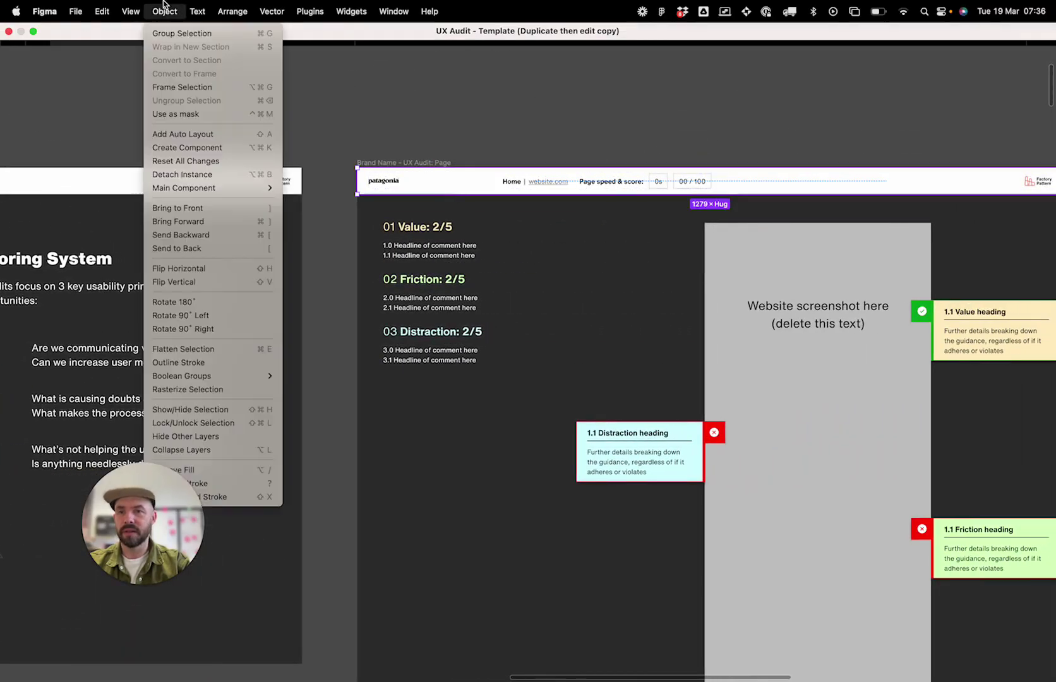
pyautogui.moveTo(144, 4)
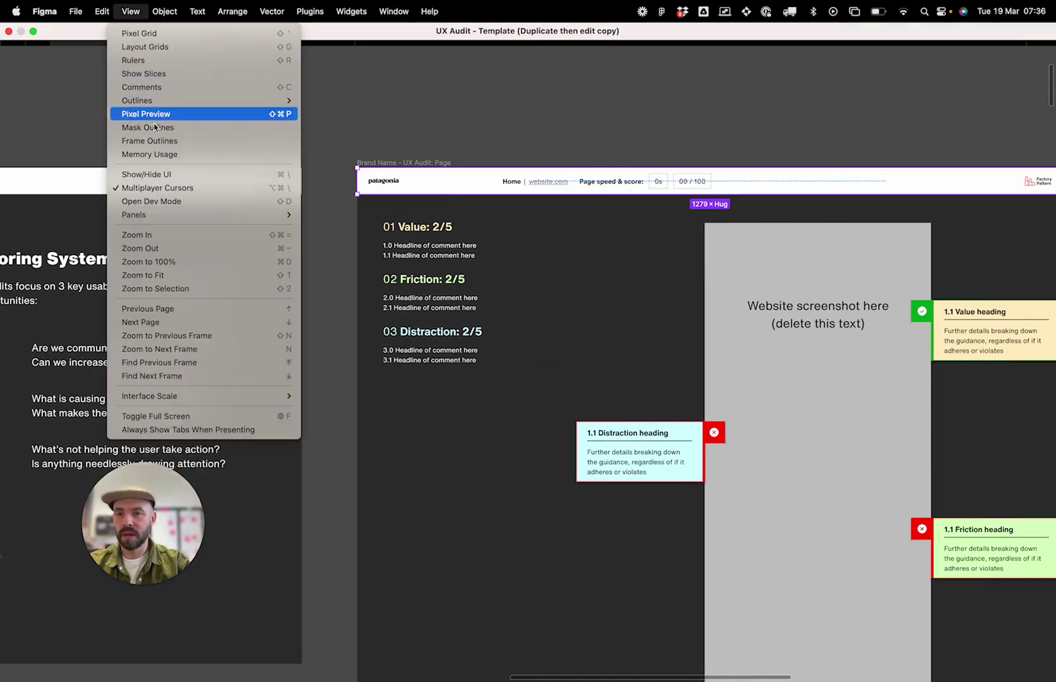
pyautogui.click(154, 174)
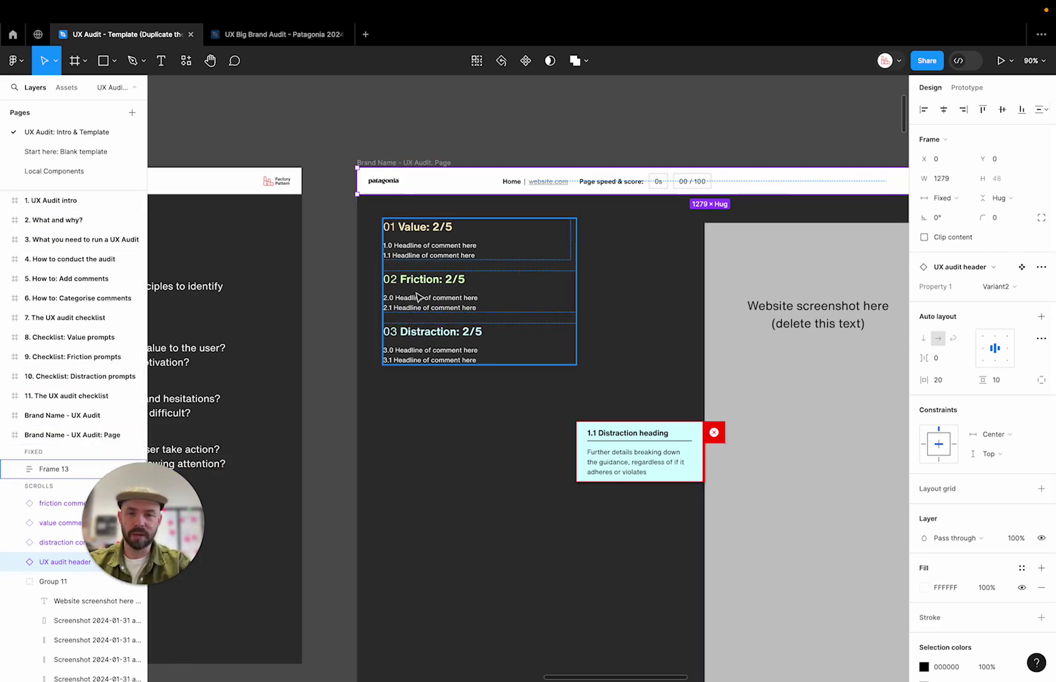
# - Open the "Local Components" page containing the UX audit header component
pyautogui.hscroll(-2, 336, 294)
pyautogui.scroll(-1, 337, 294)
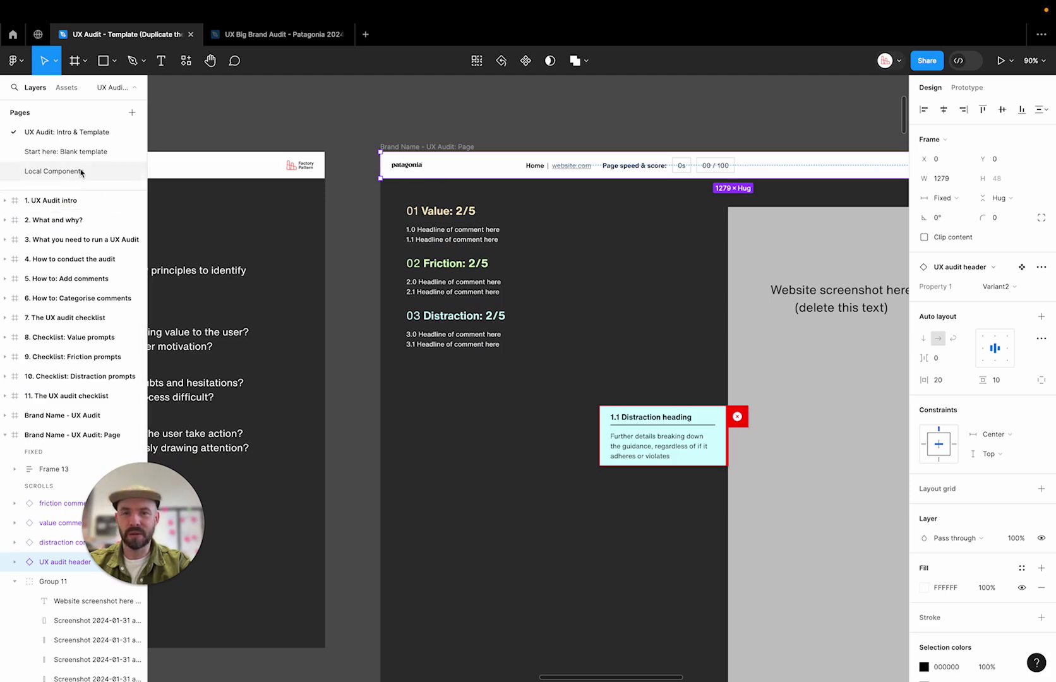
pyautogui.hscroll(10, 398, 174)
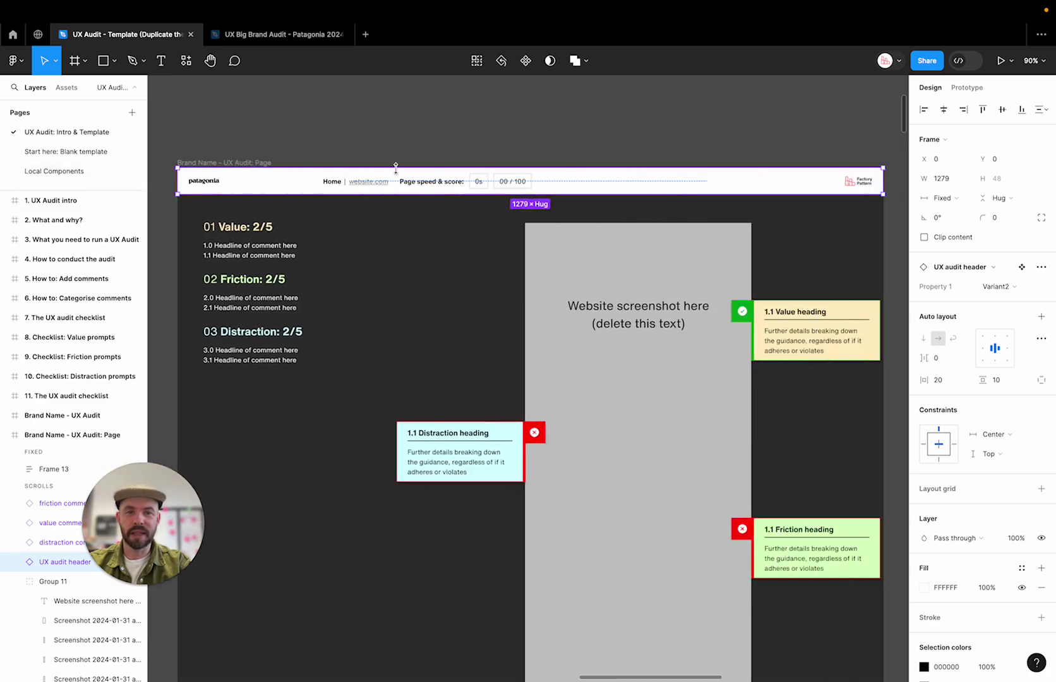
pyautogui.hscroll(-10, 398, 174)
pyautogui.hscroll(-3, 398, 174)
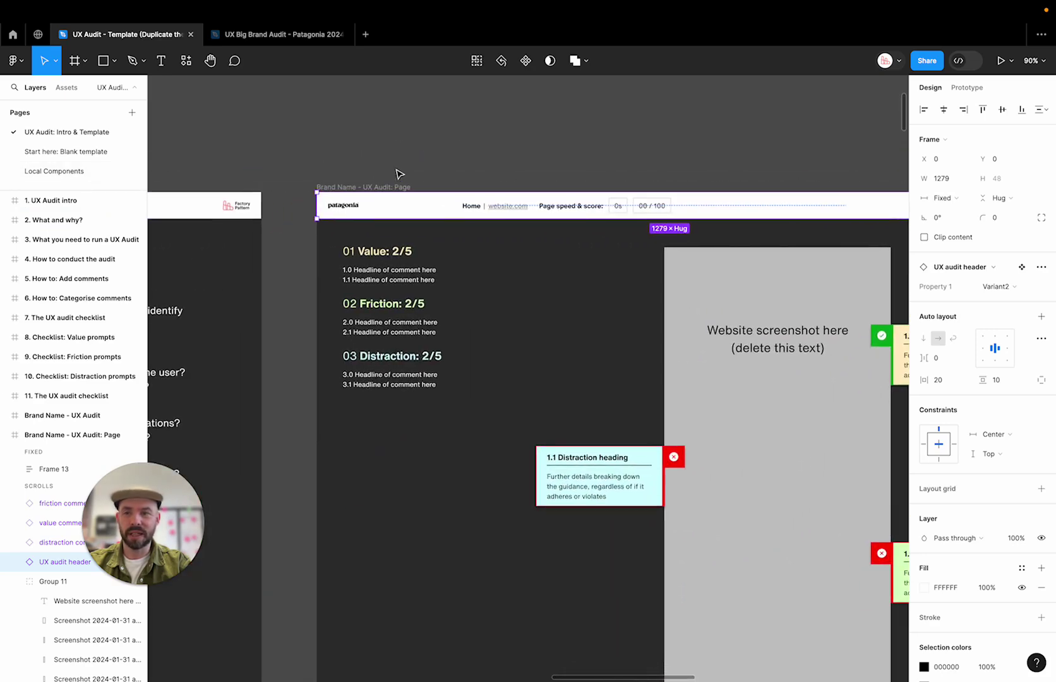
pyautogui.click(94, 173)
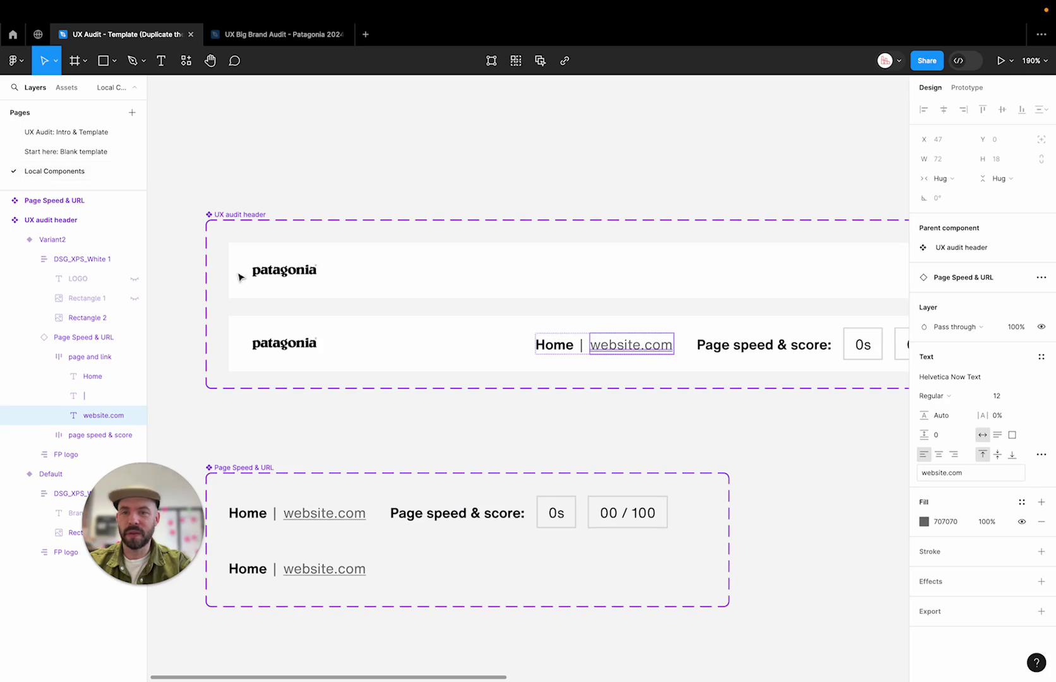
# - Try showing the "Brand Name" text in place of the Rectangle 1 logo in the Default header variant, and restore the logo
pyautogui.click(280, 275)
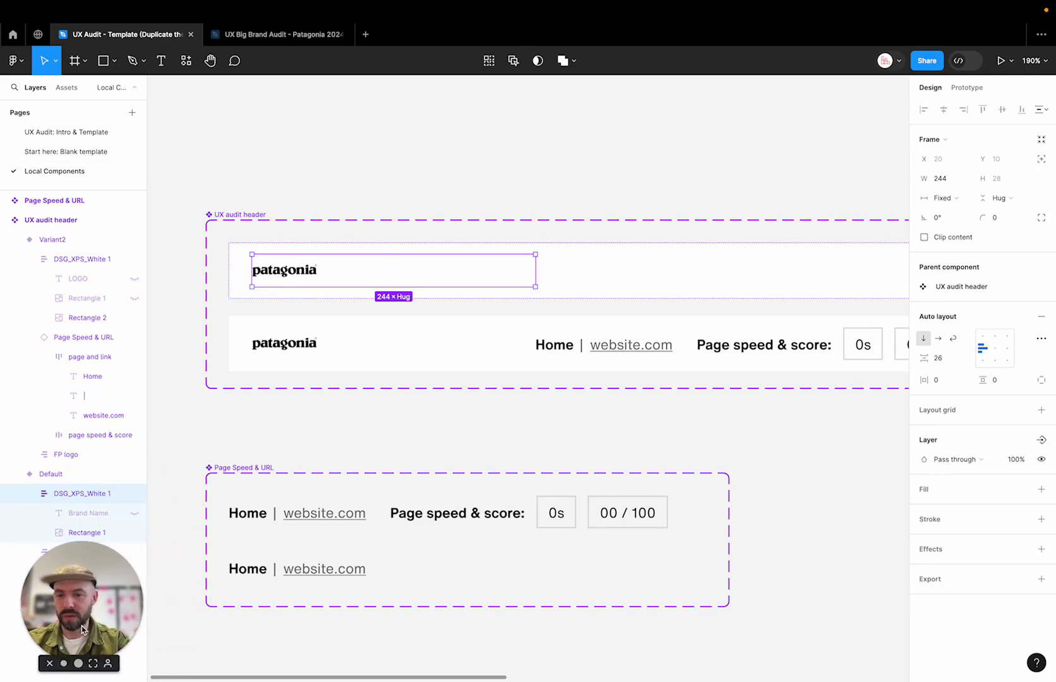
pyautogui.click(137, 534)
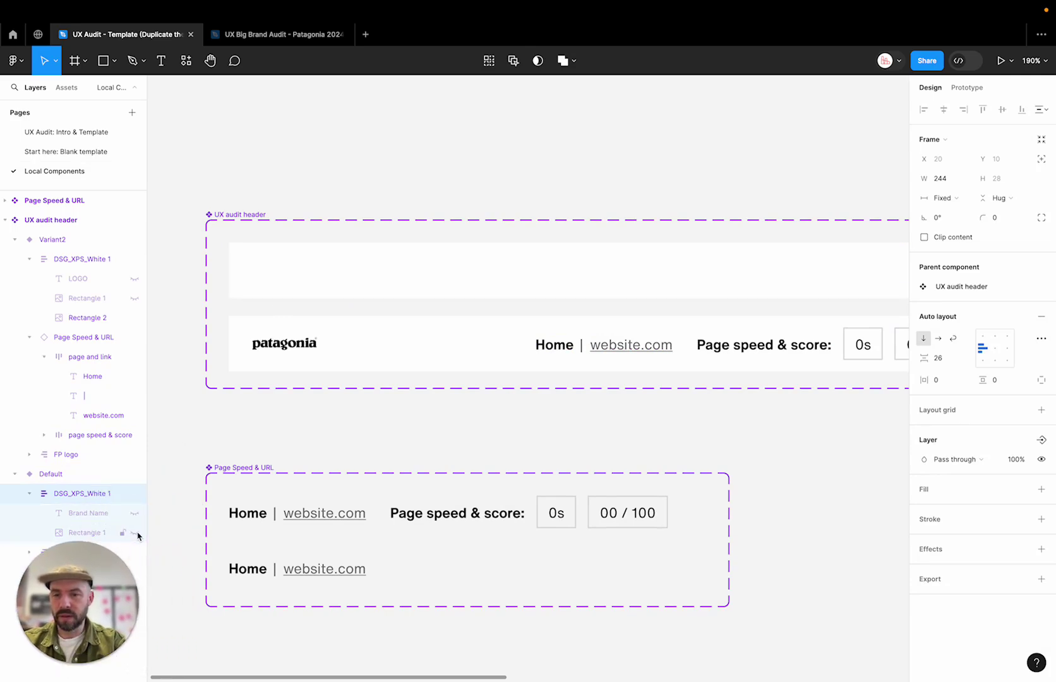
pyautogui.click(135, 514)
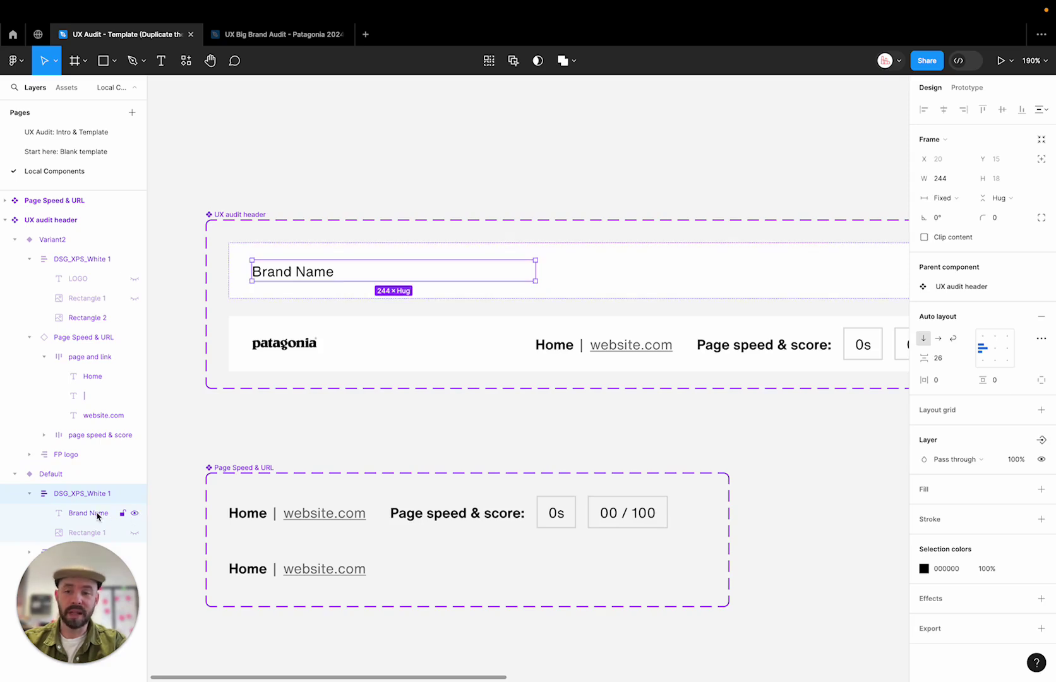
pyautogui.click(135, 514)
pyautogui.click(134, 533)
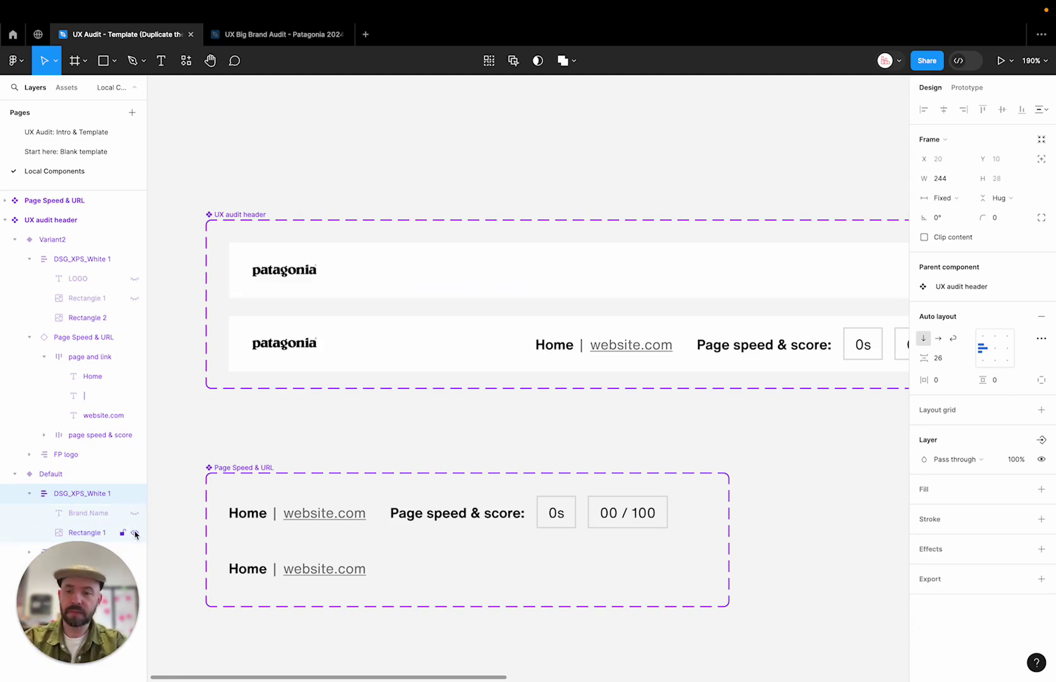
# - Switch to Google Chrome and copy the plain black patagonia logo from 1000 Logos in the "patagonia logo" image results
pyautogui.click(291, 274)
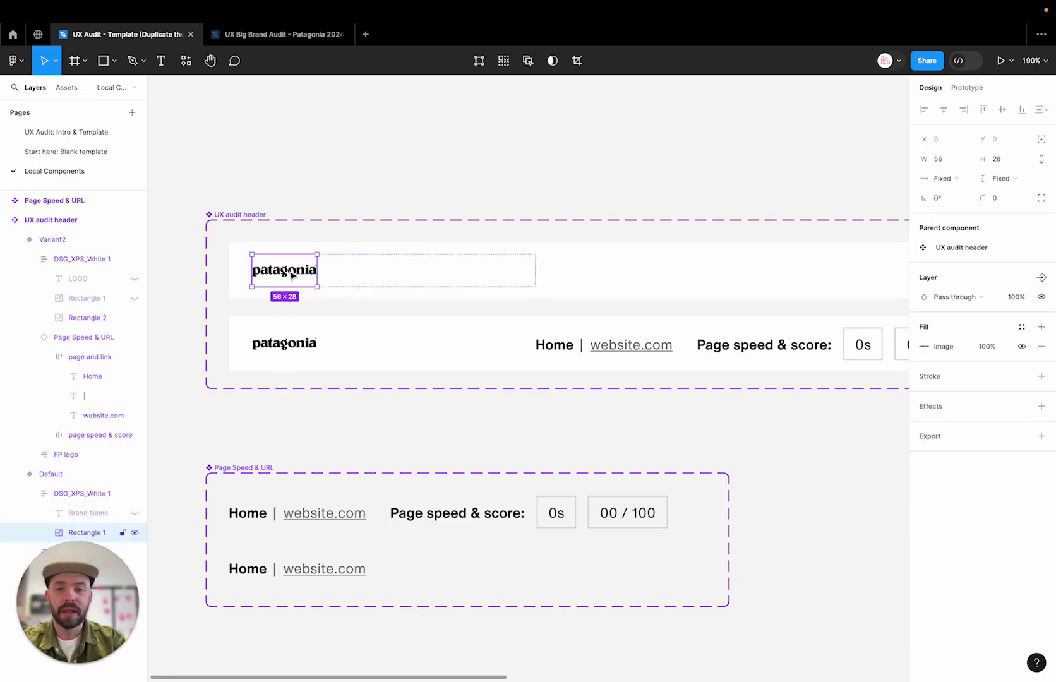
pyautogui.click(344, 191)
pyautogui.press('super+Tab')
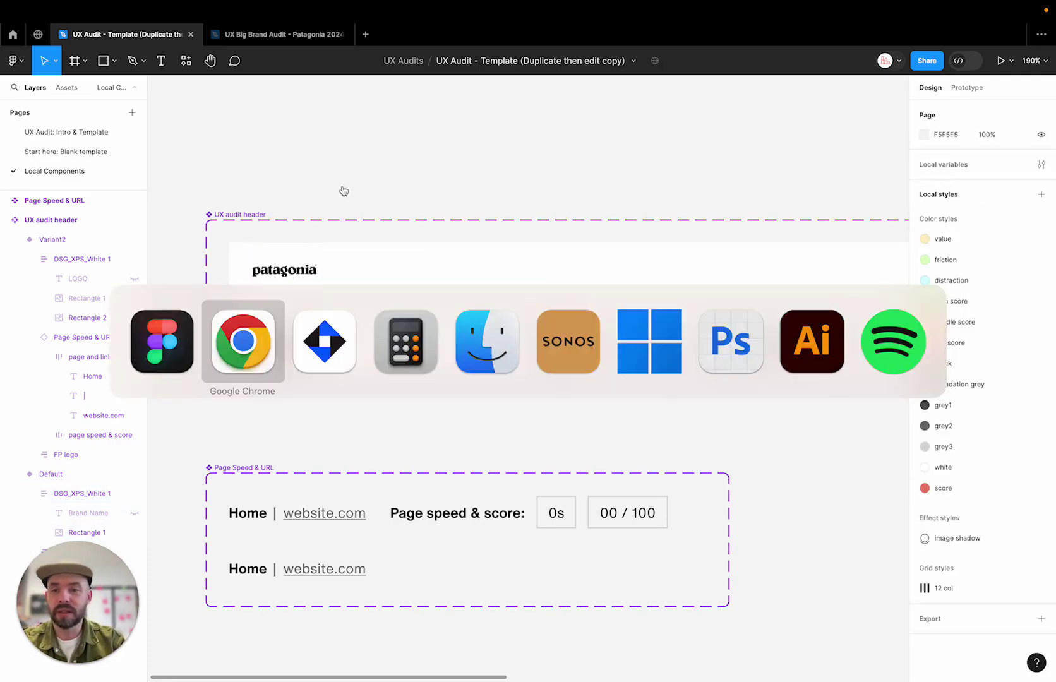
pyautogui.click(273, 37)
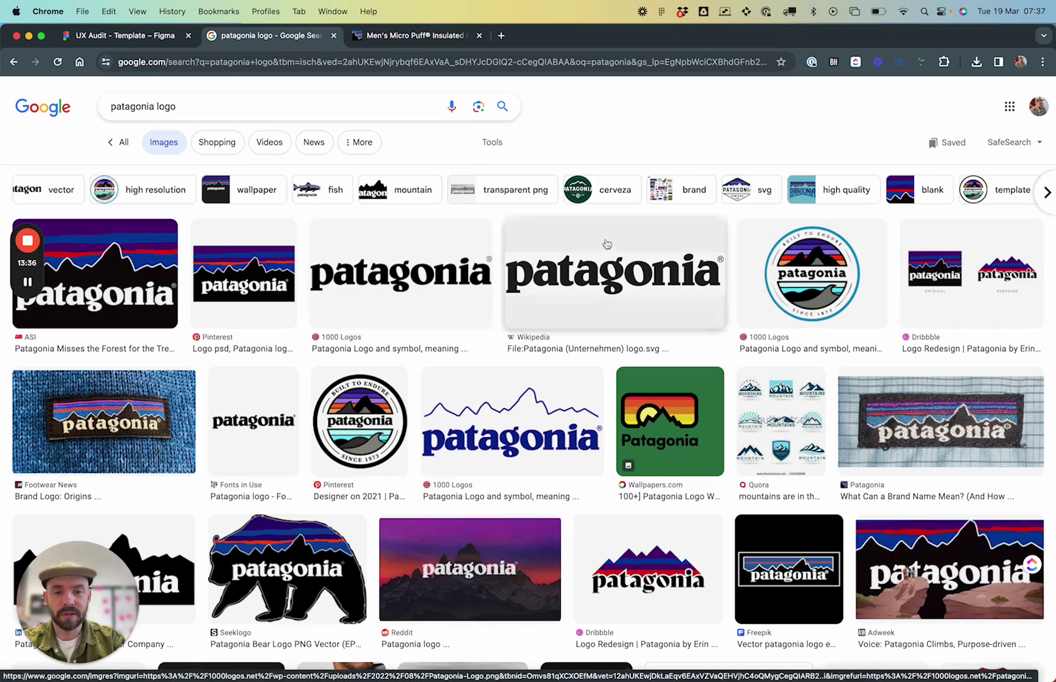
pyautogui.rightClick(437, 284)
pyautogui.click(484, 406)
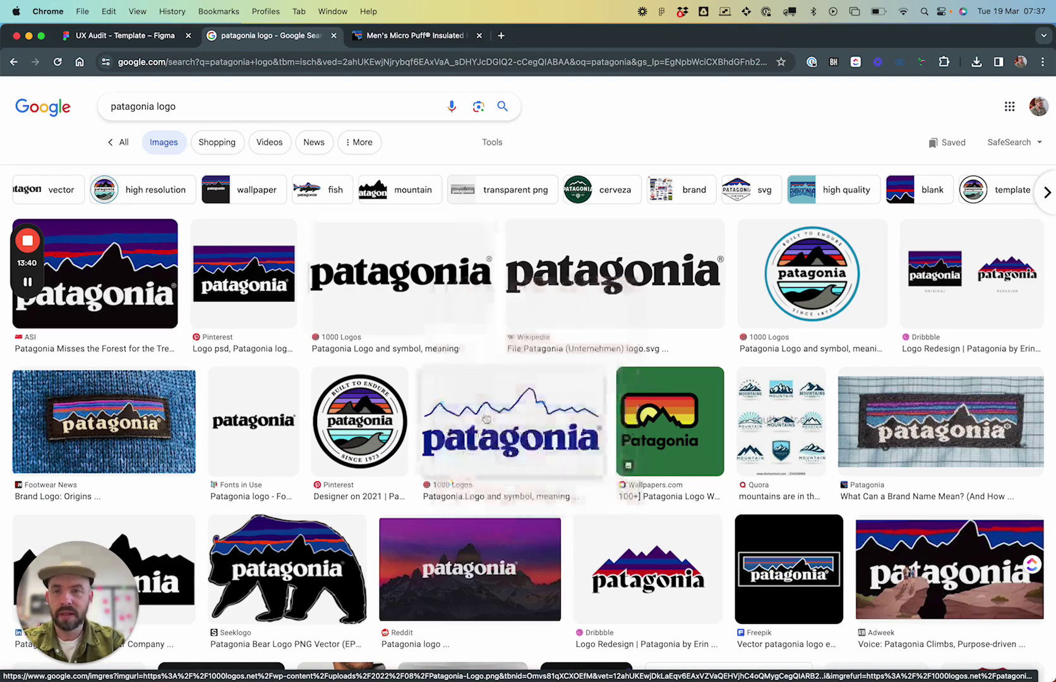
# - Switch back to Figma and replace the Default header variant's Rectangle 1 logo with the copied image, scaled to about 76 × 44
pyautogui.press('super+Tab')
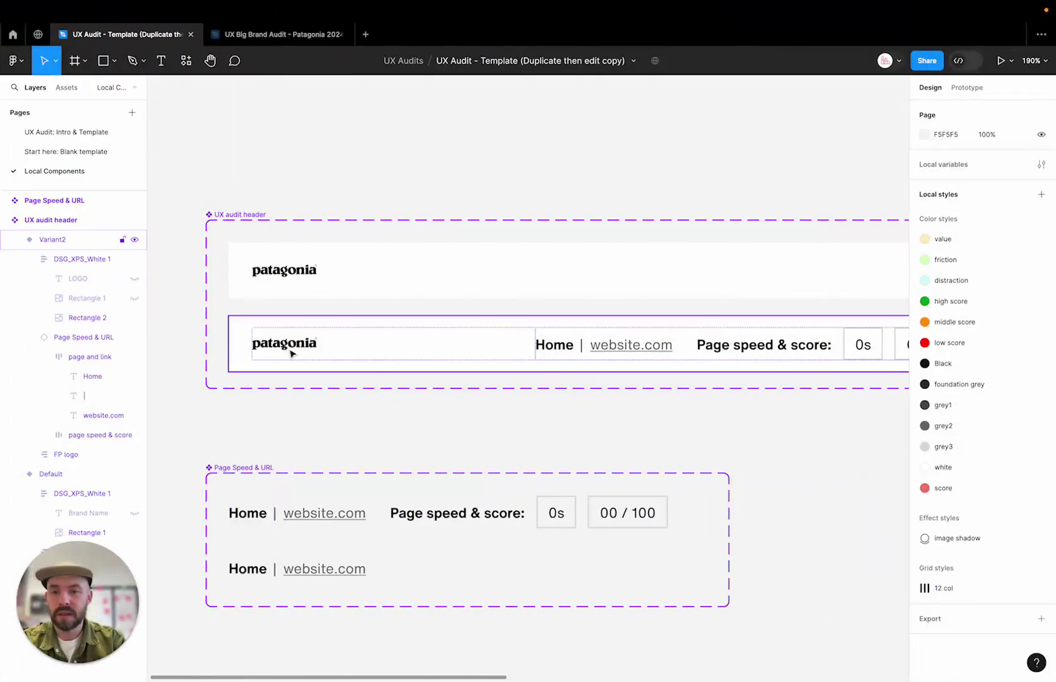
pyautogui.click(288, 281)
pyautogui.click(287, 276)
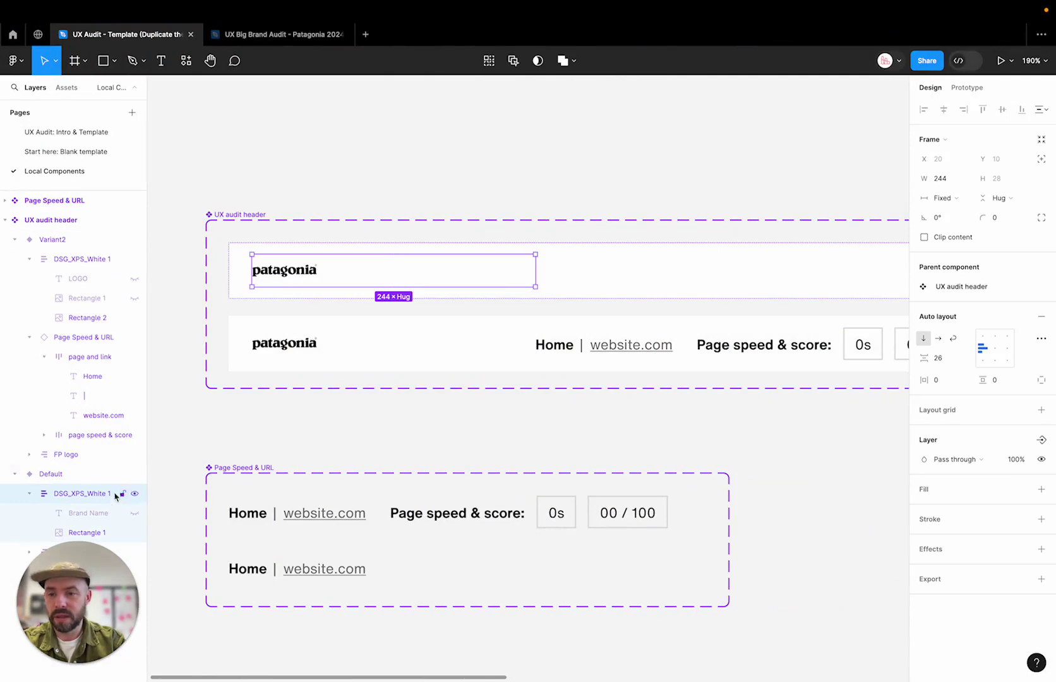
pyautogui.click(134, 534)
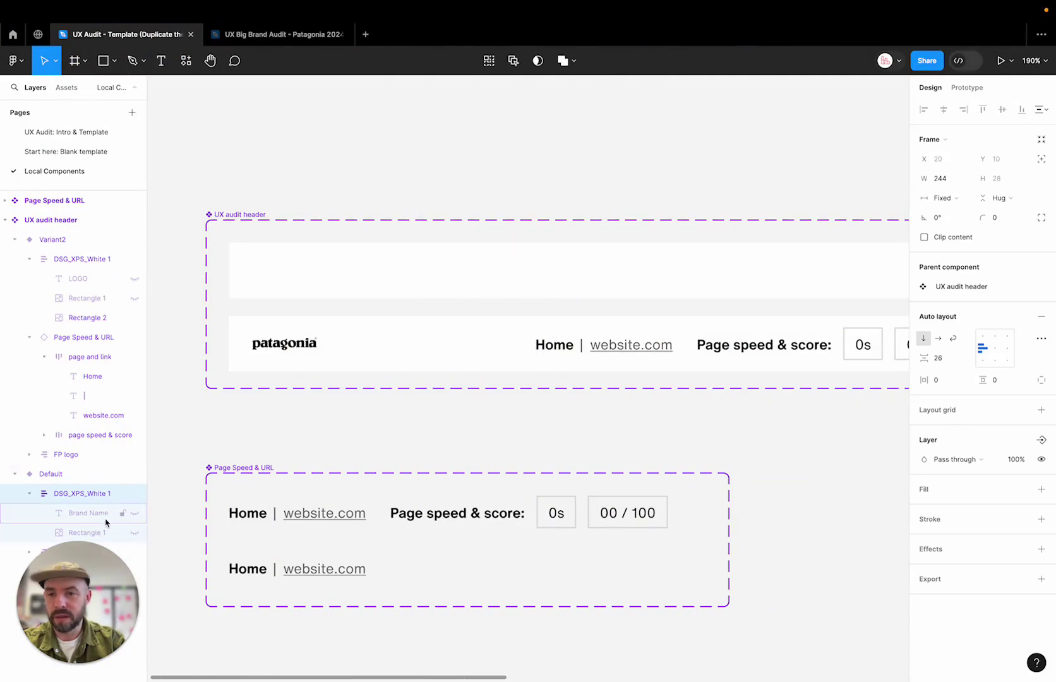
pyautogui.click(94, 513)
pyautogui.hotkey('ctrl', 'v')
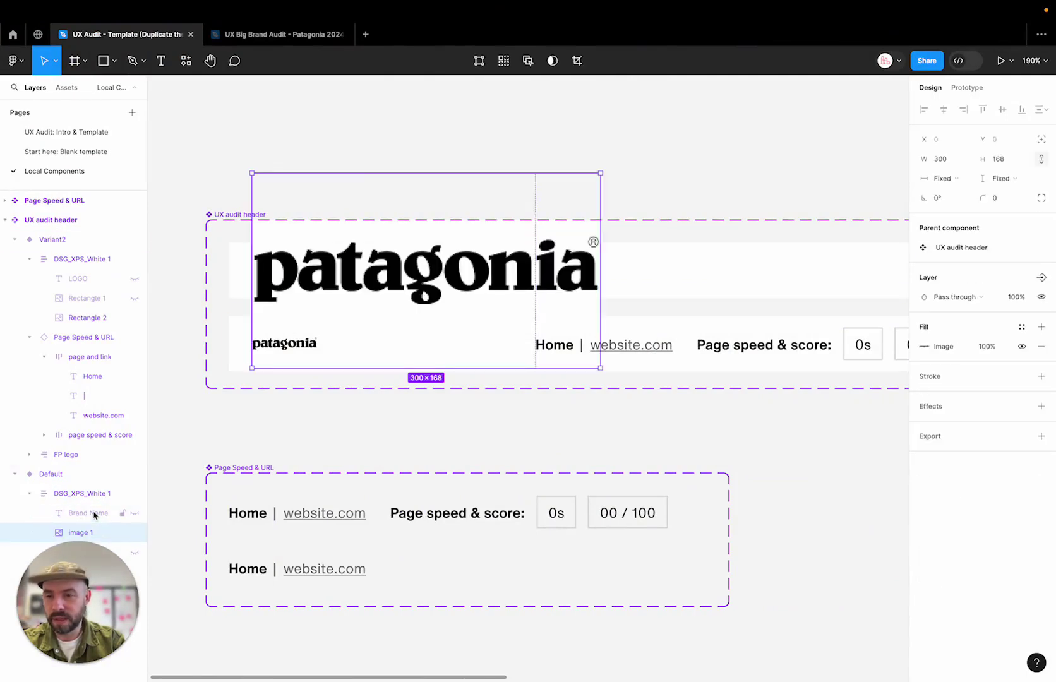
pyautogui.moveTo(600, 173); pyautogui.dragTo(461, 253)
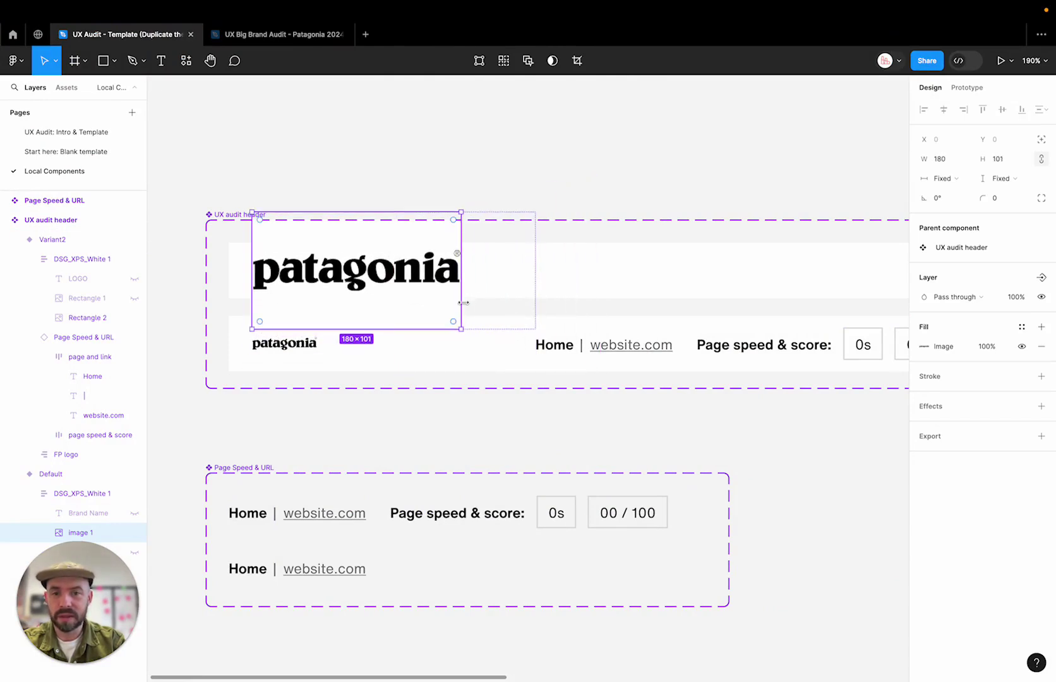
pyautogui.moveTo(461, 325); pyautogui.dragTo(411, 289)
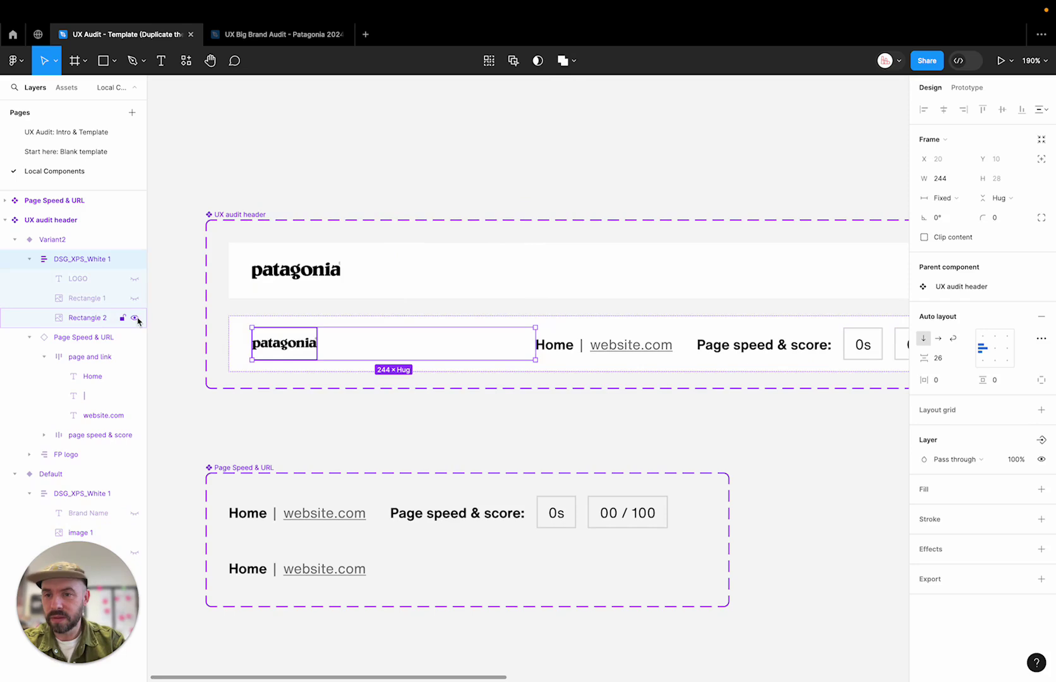
# - Hide Rectangle 2 in Variant2 and paste the Default variant's logo frame in its place, resized to about 134 × 24
pyautogui.click(136, 319)
pyautogui.hotkey('ctrl', 'v')
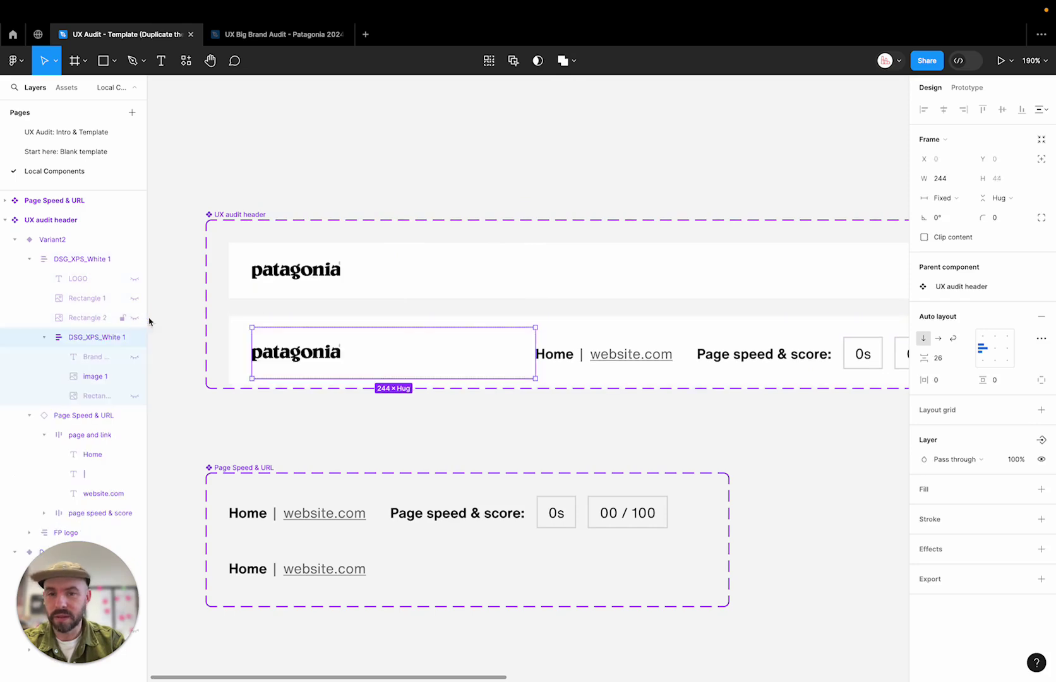
pyautogui.moveTo(535, 377); pyautogui.dragTo(408, 351)
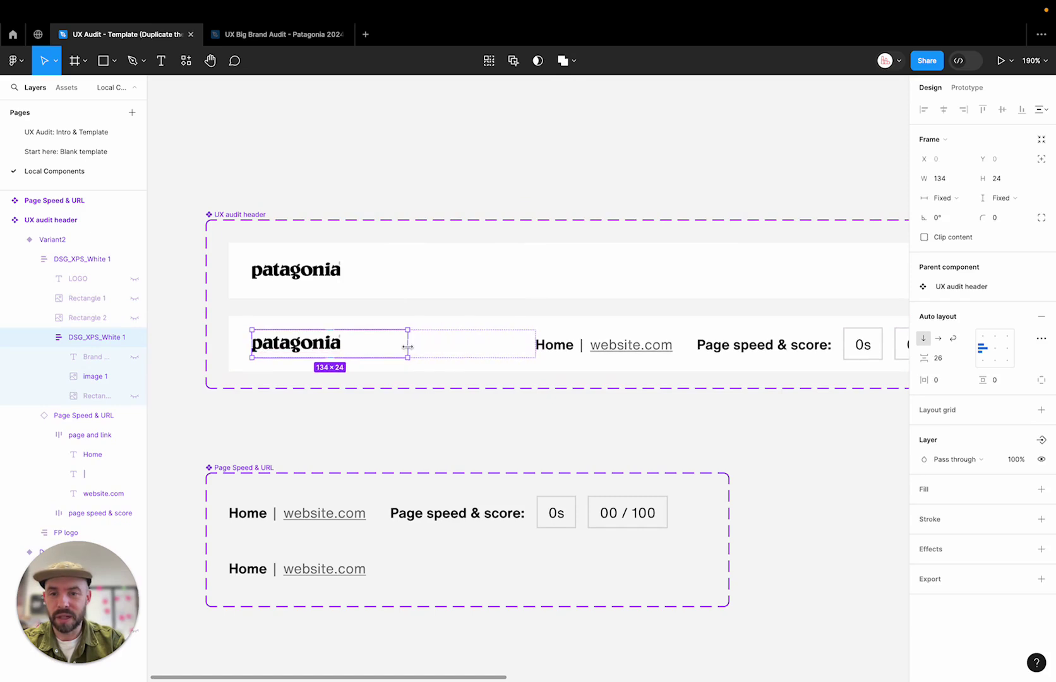
# - Scale the new logo image in the Default header variant down to about 62 × 36
pyautogui.click(316, 272)
pyautogui.click(325, 272)
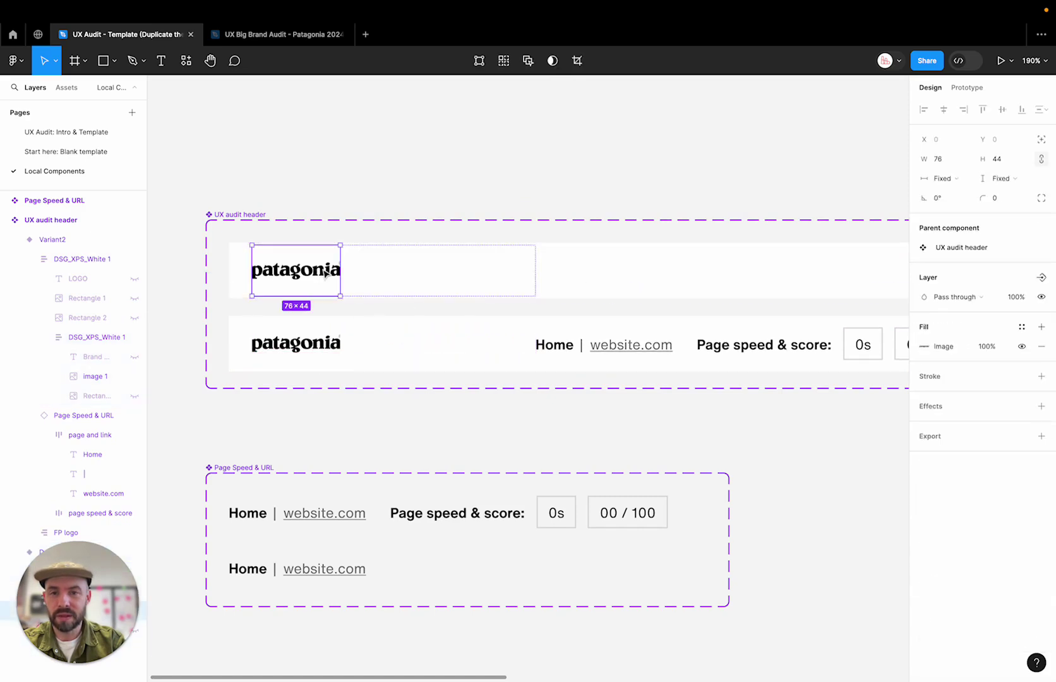
pyautogui.moveTo(341, 295); pyautogui.dragTo(324, 291)
pyautogui.press('super+z')
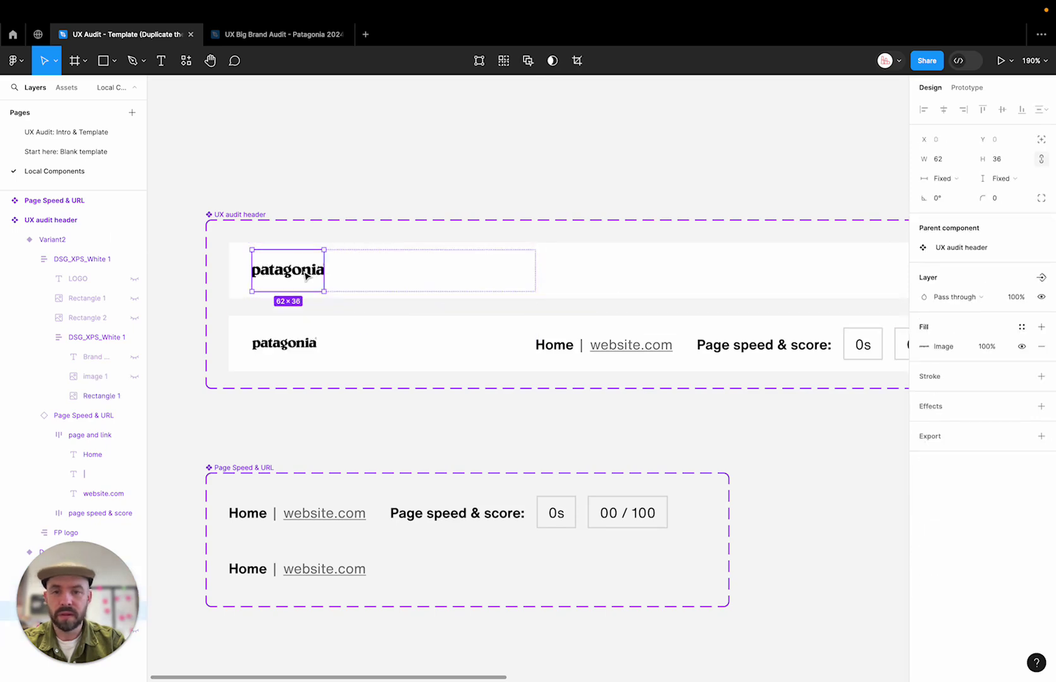
# - Match the Variant2 logo to the Default variant's logo by setting the width of its Rectangle 1 to 62
pyautogui.click(949, 162)
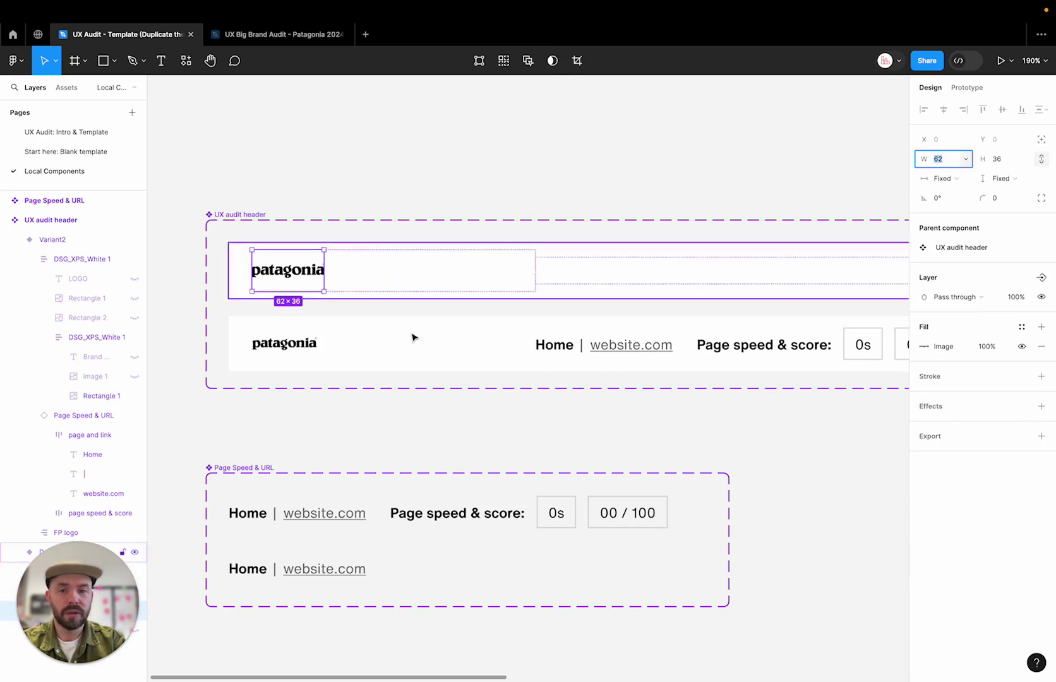
pyautogui.click(286, 343)
pyautogui.doubleClick(285, 342)
pyautogui.doubleClick(285, 343)
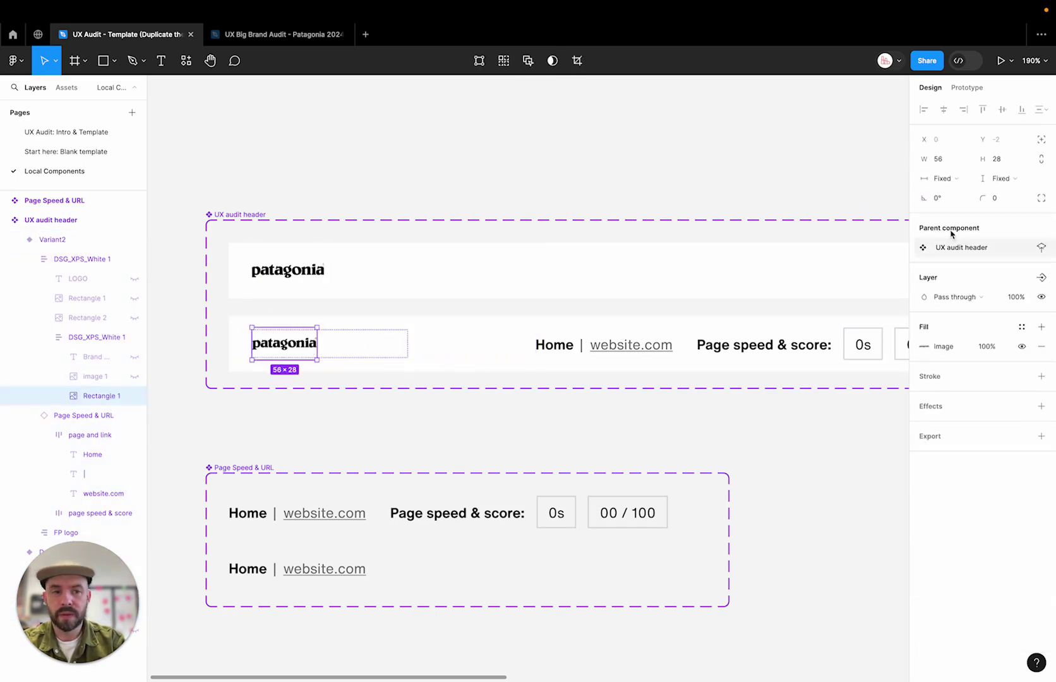
pyautogui.click(945, 160)
pyautogui.write('62')
pyautogui.press('Tab')
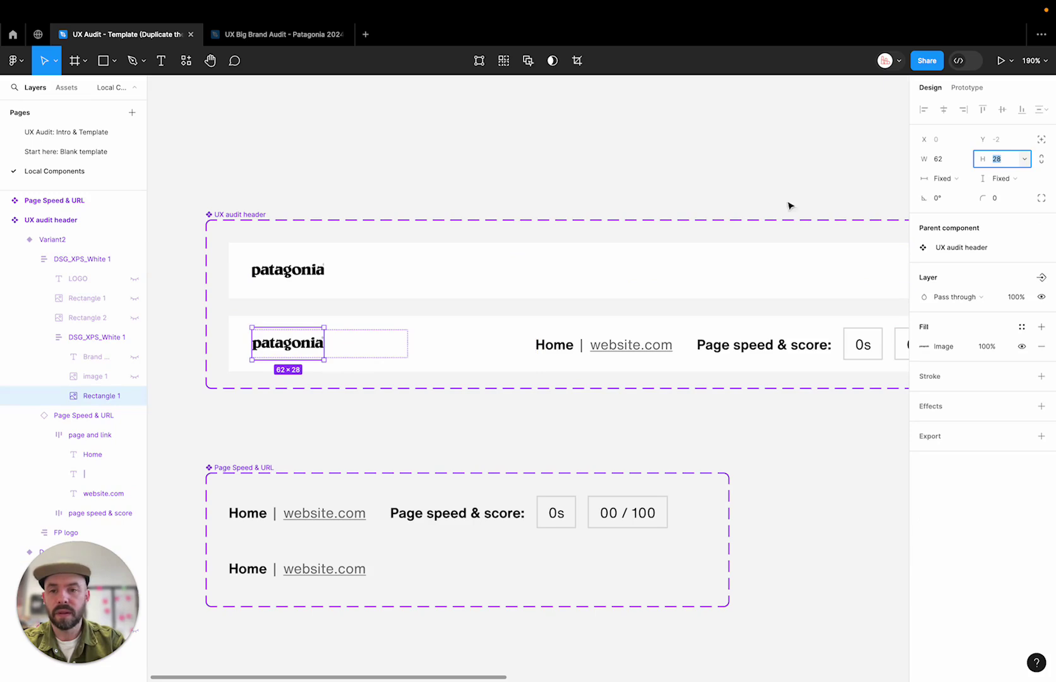
pyautogui.click(405, 189)
# - Return to the "UX Audit: Intro & Template" page and check the header logo across the cover, page and score frames
pyautogui.hscroll(5, 405, 191)
pyautogui.scroll(-2, 404, 191)
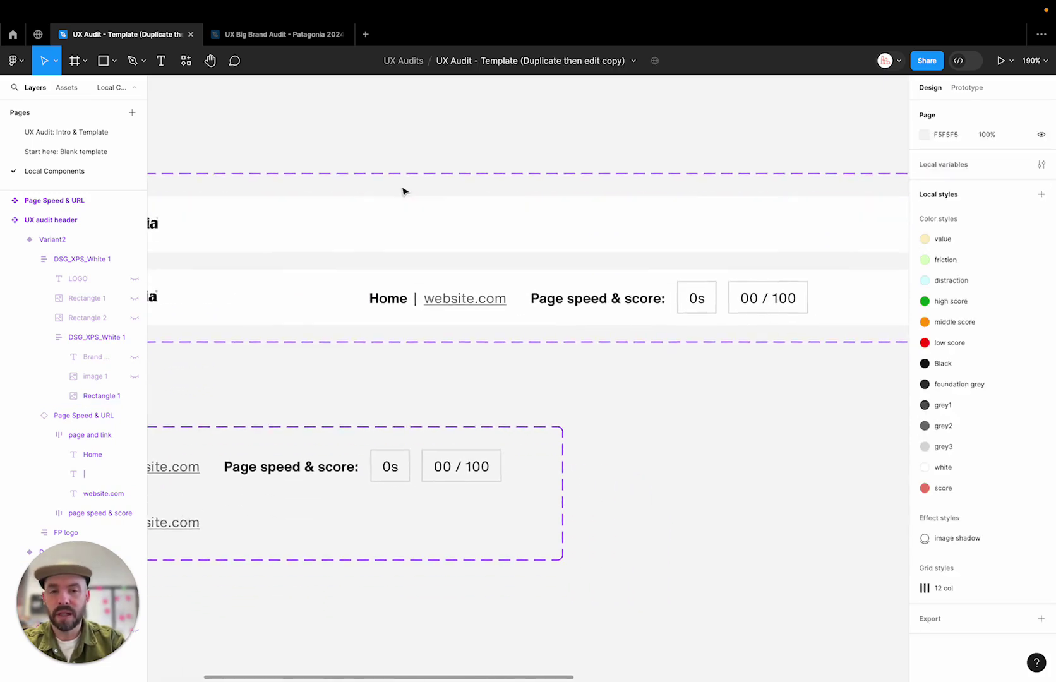
pyautogui.hscroll(-2, 404, 191)
pyautogui.scroll(-1, 404, 191)
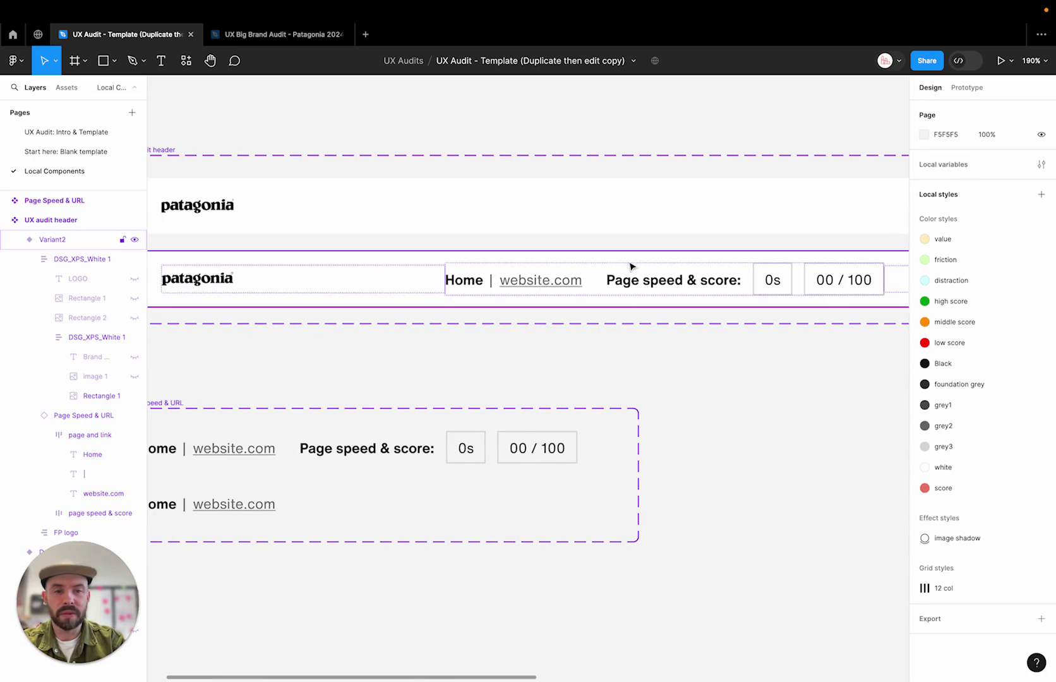
pyautogui.click(95, 133)
pyautogui.hscroll(8, 459, 207)
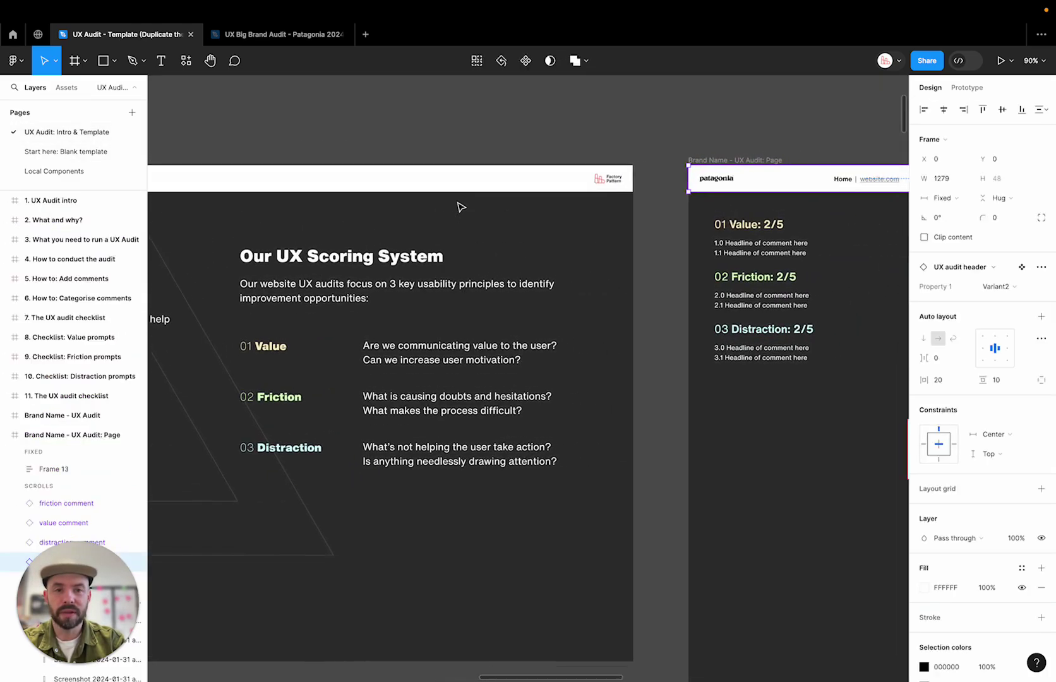
pyautogui.click(631, 109)
pyautogui.hscroll(10, 638, 113)
pyautogui.hscroll(5, 638, 113)
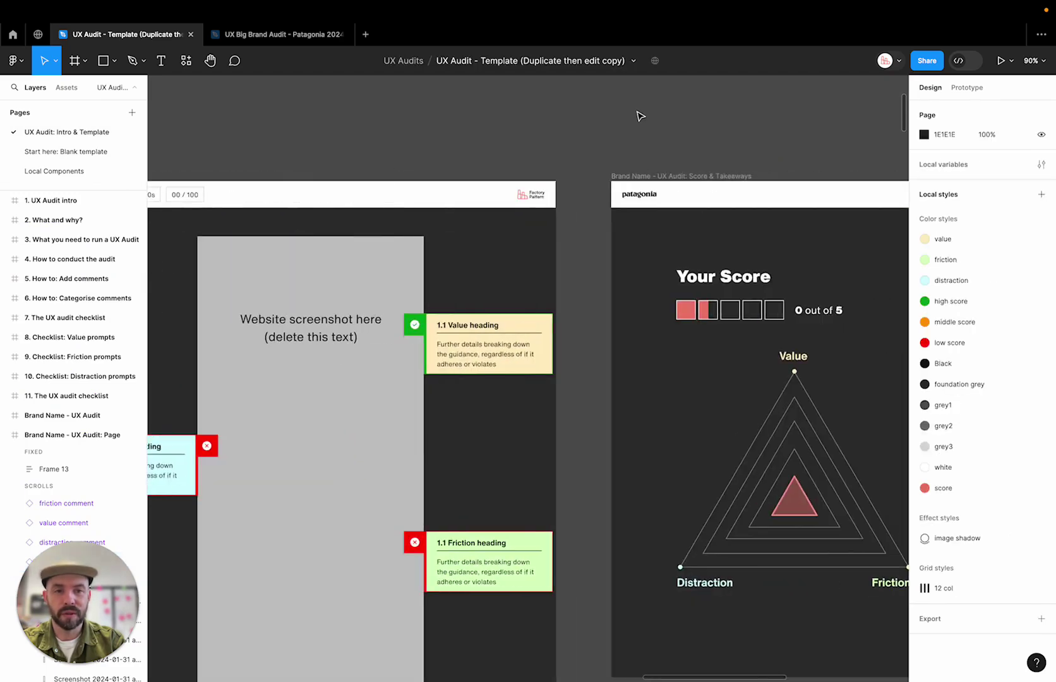
# - Examine the page name, website link and page speed and score fields in the Page frame's header
pyautogui.hscroll(-10, 638, 113)
pyautogui.scroll(-1, 638, 114)
pyautogui.click(484, 171)
pyautogui.scroll(5, 484, 171)
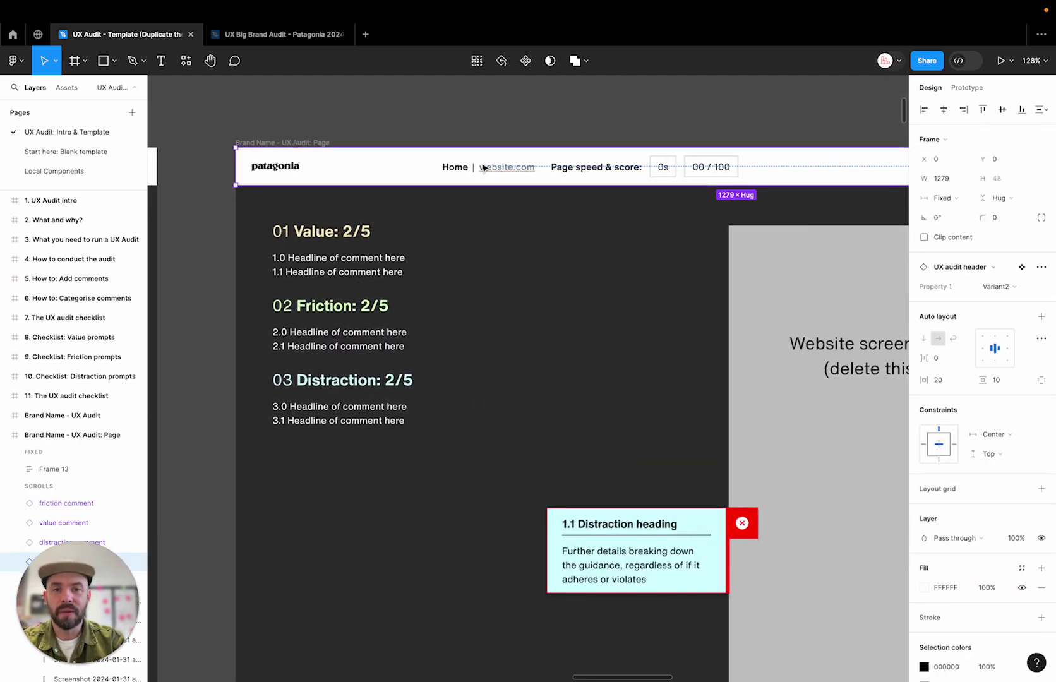
pyautogui.doubleClick(517, 176)
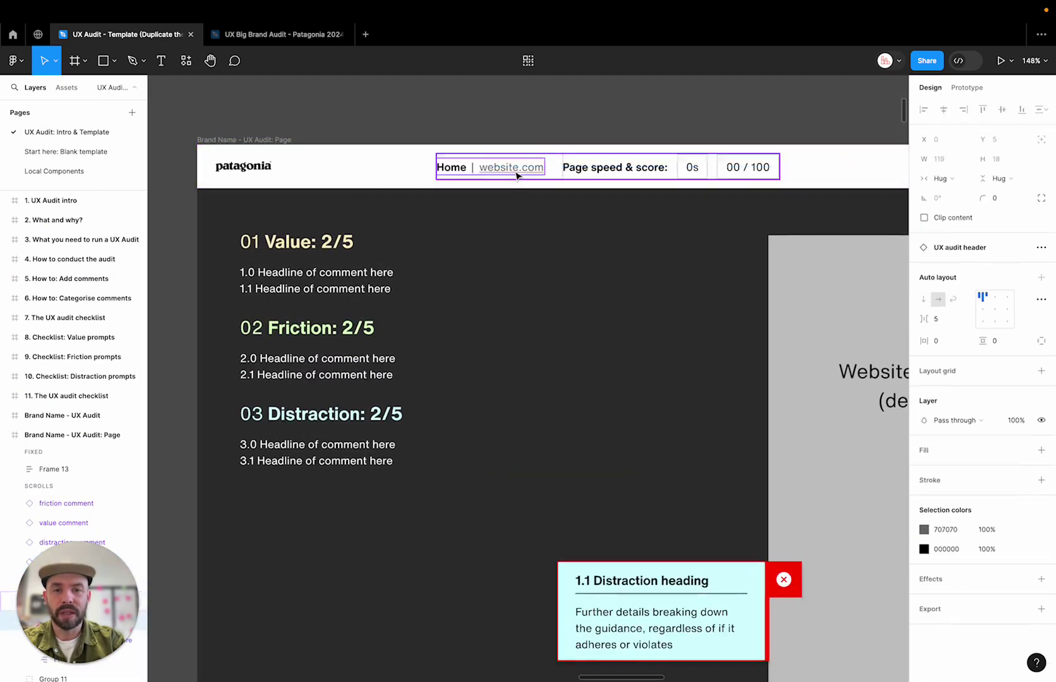
pyautogui.doubleClick(513, 172)
pyautogui.hscroll(2, 542, 228)
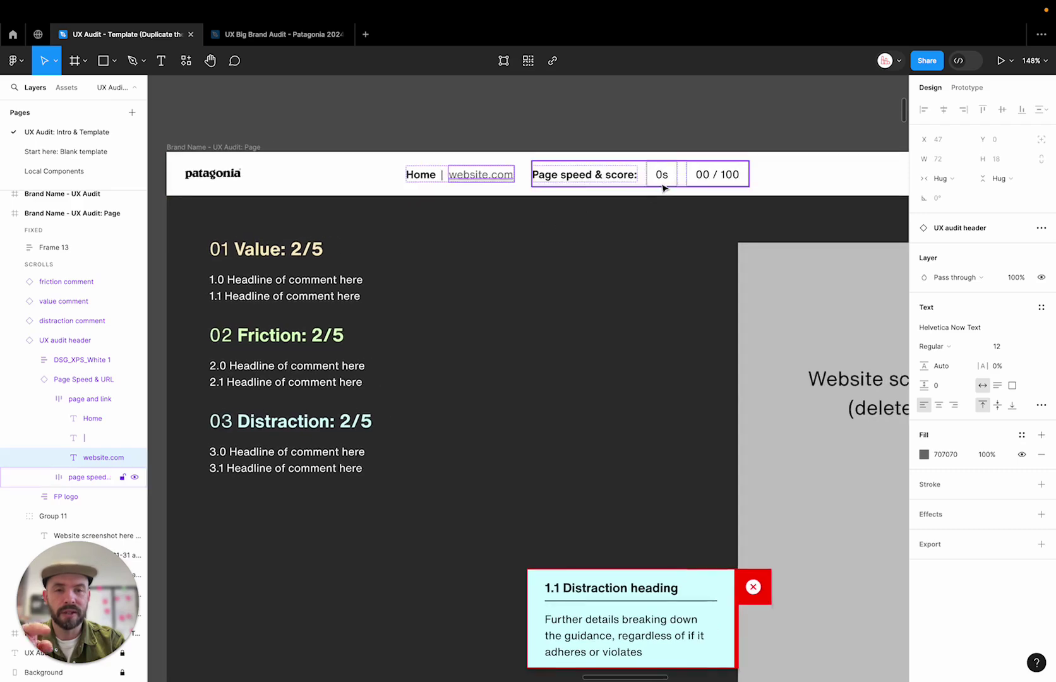
pyautogui.scroll(-3, 641, 220)
pyautogui.hscroll(-1, 643, 221)
# - Switch to Chrome and copy the URL of Patagonia's Men's Micro Puff Hoody product page
pyautogui.press('super+Tab')
pyautogui.click(411, 41)
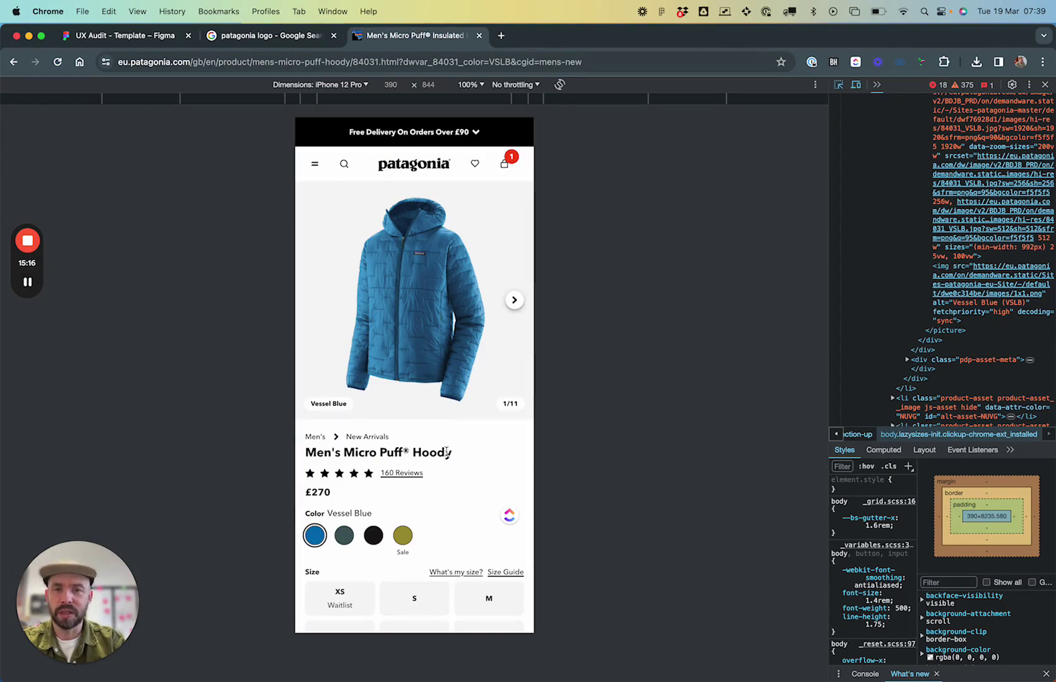
pyautogui.click(472, 61)
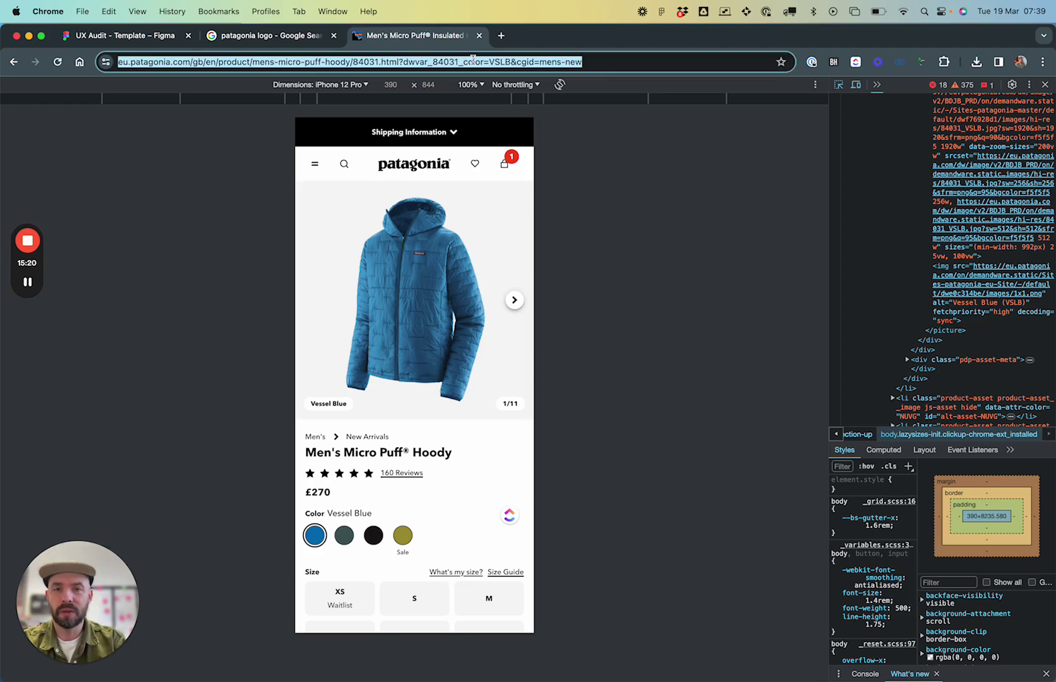
pyautogui.rightClick(473, 59)
pyautogui.click(520, 164)
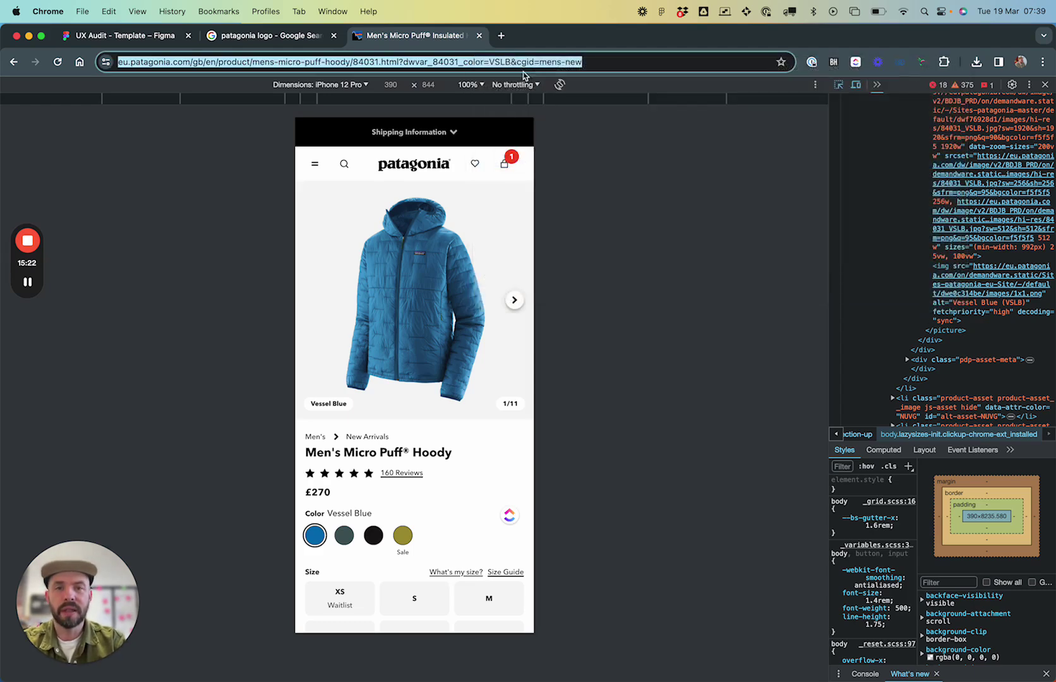
# - Search Google for PageSpeed Insights in a new browser tab and open the pagespeed.web.dev site
pyautogui.click(501, 36)
pyautogui.write('page')
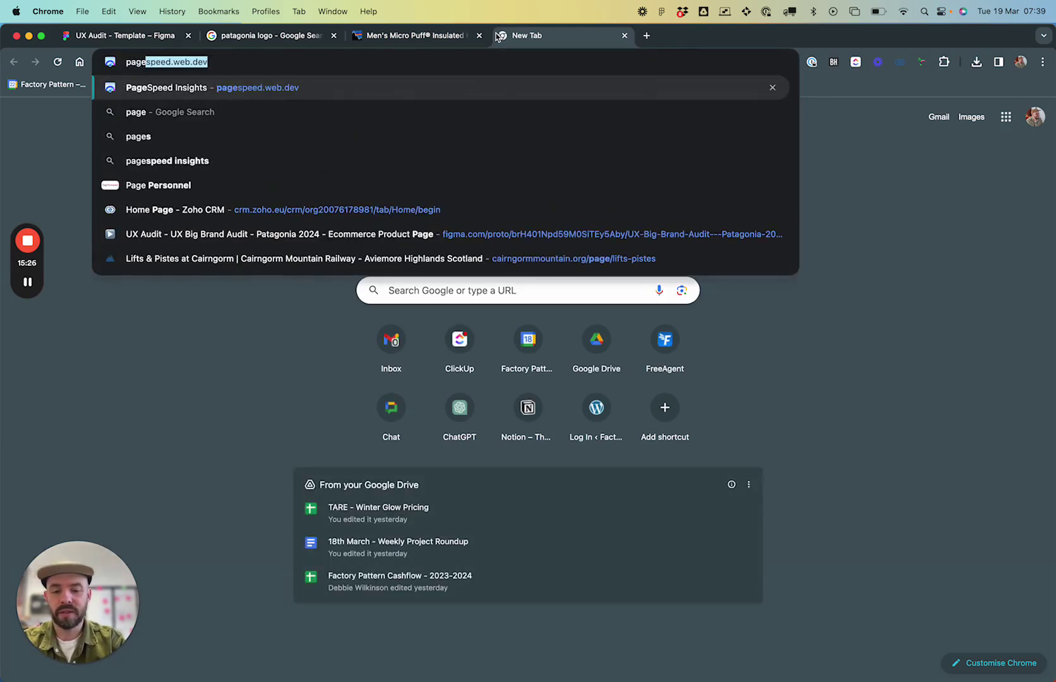
pyautogui.press('super+a')
pyautogui.write('google pagespeer')
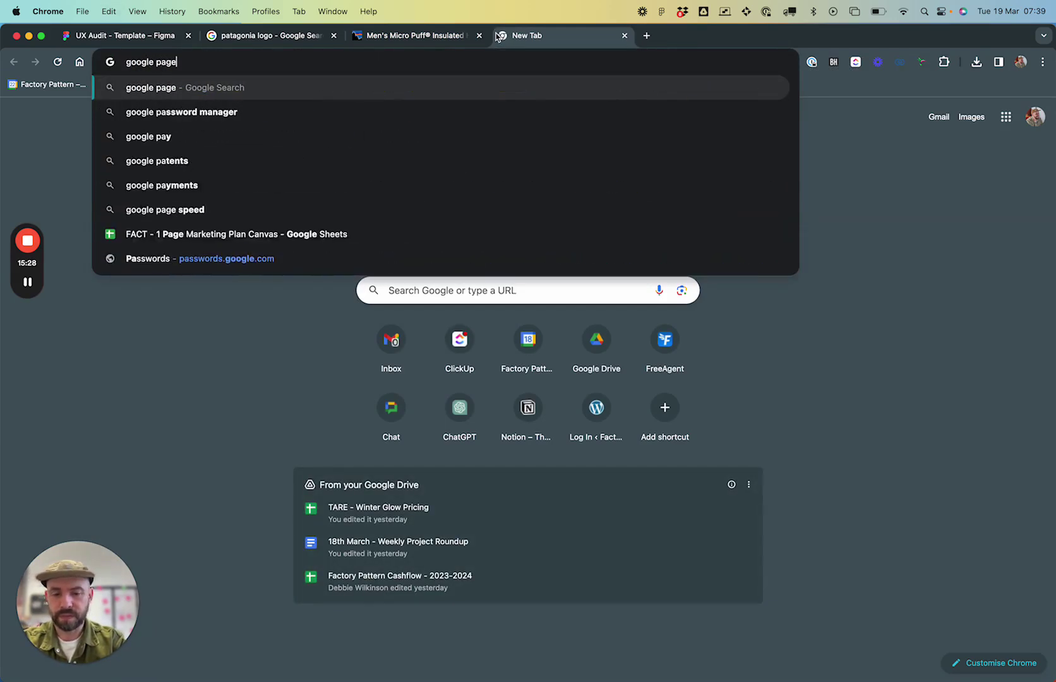
pyautogui.write(' insighhts')
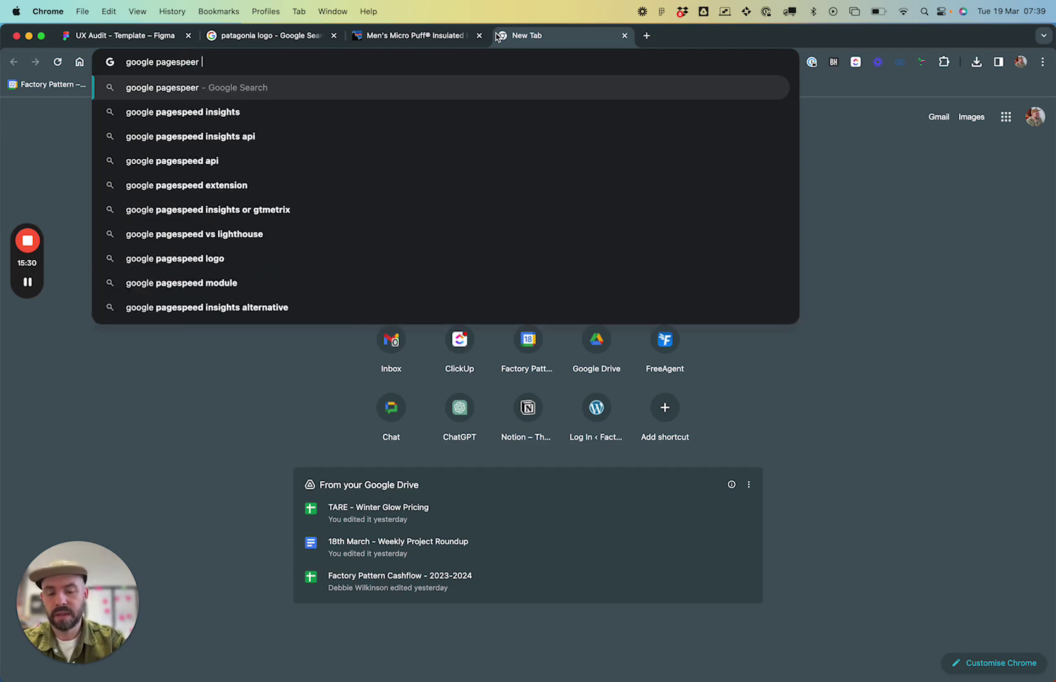
pyautogui.press('Return')
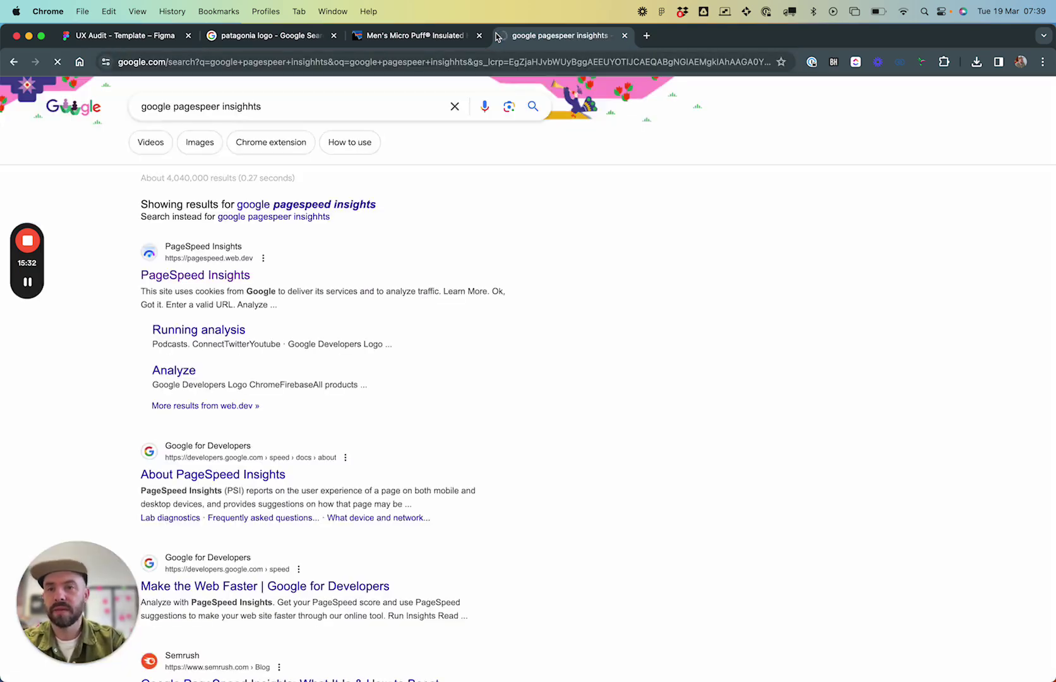
pyautogui.click(208, 284)
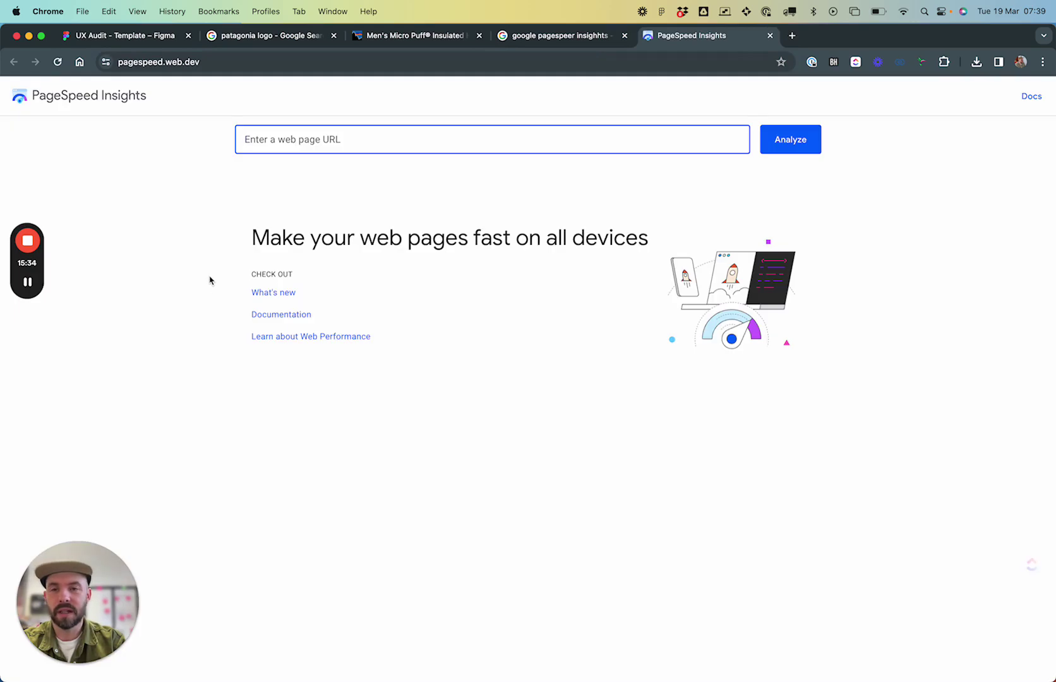
# - Run a PageSpeed Insights analysis on the copied Patagonia product page URL
pyautogui.press('cmd+v')
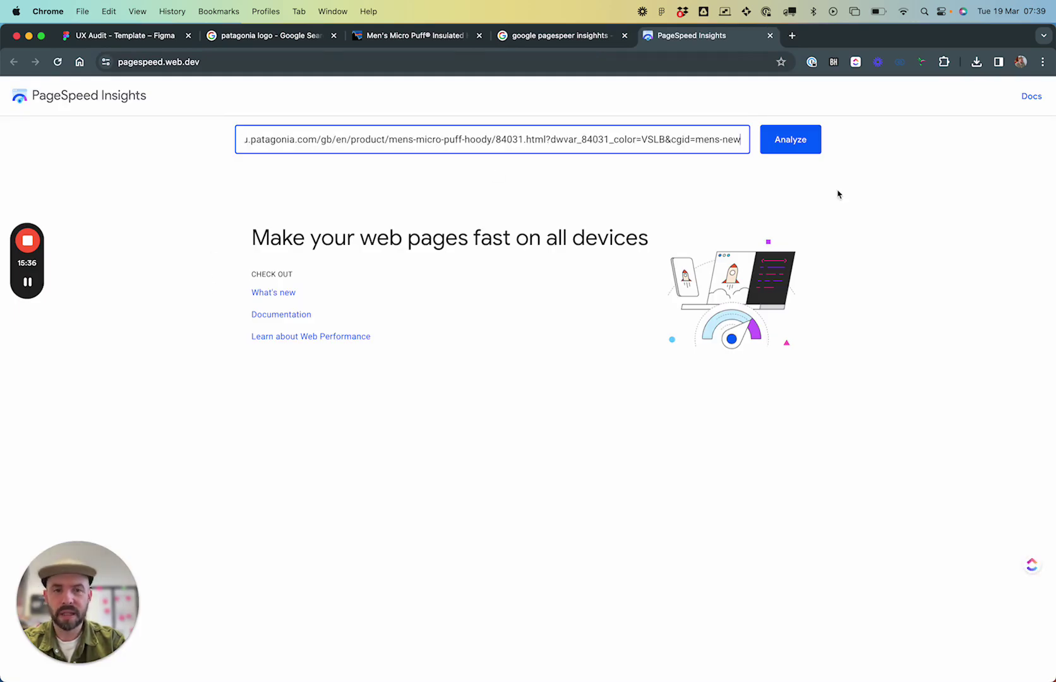
pyautogui.click(812, 147)
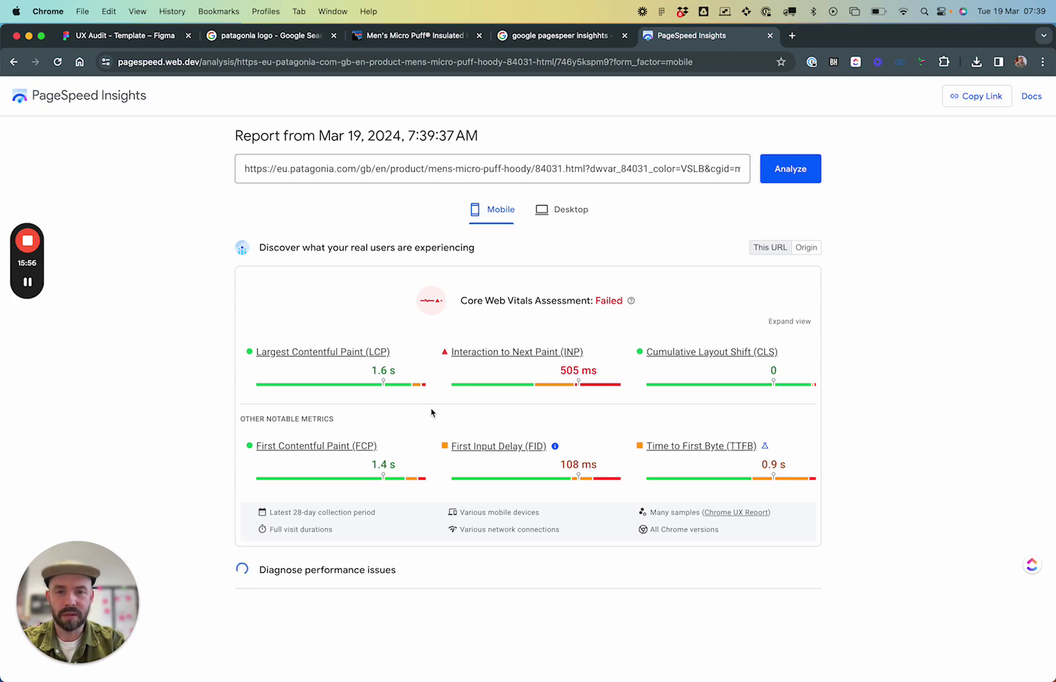
pyautogui.scroll(-1, 431, 411)
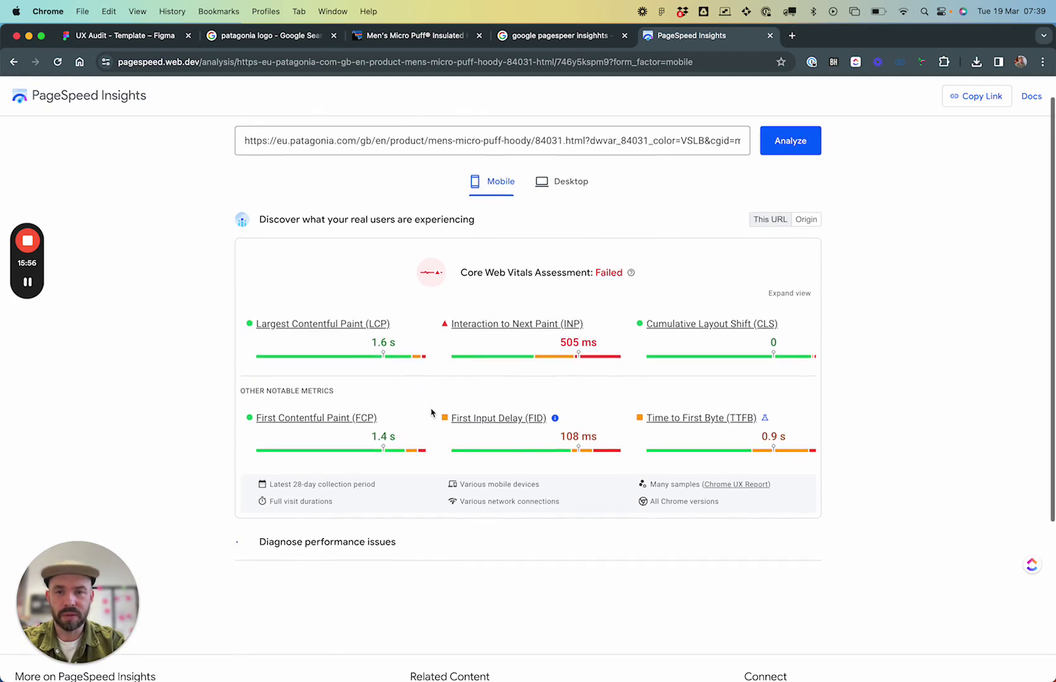
pyautogui.click(28, 281)
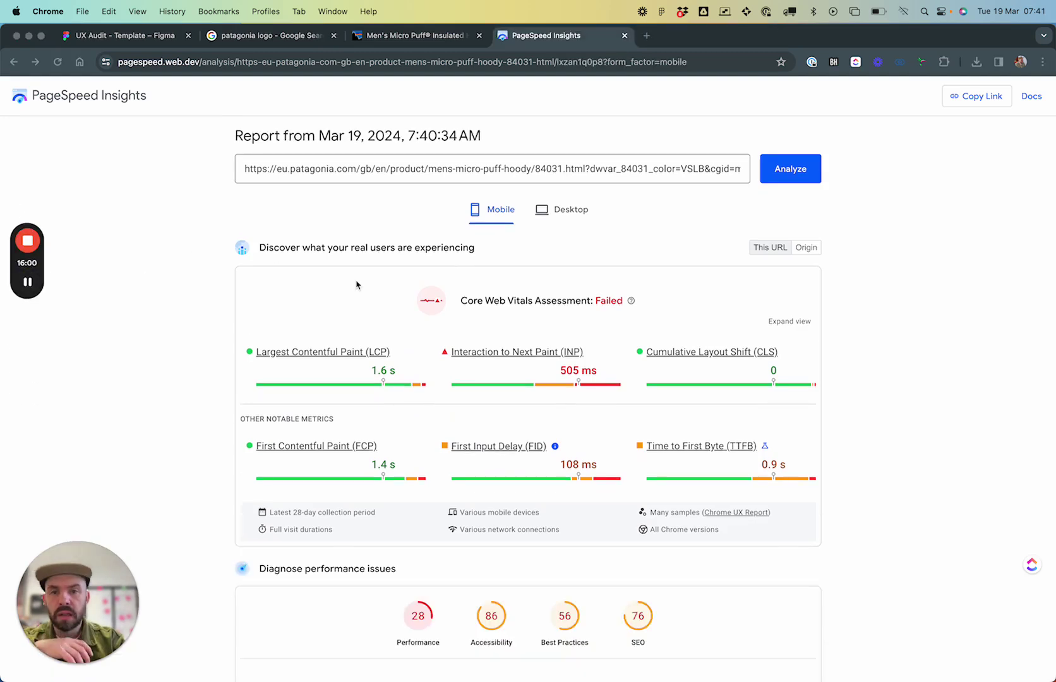
# - Review the mobile performance score and metrics in the report, and copy the Speed Index value
pyautogui.scroll(-3, 356, 284)
pyautogui.scroll(1, 356, 284)
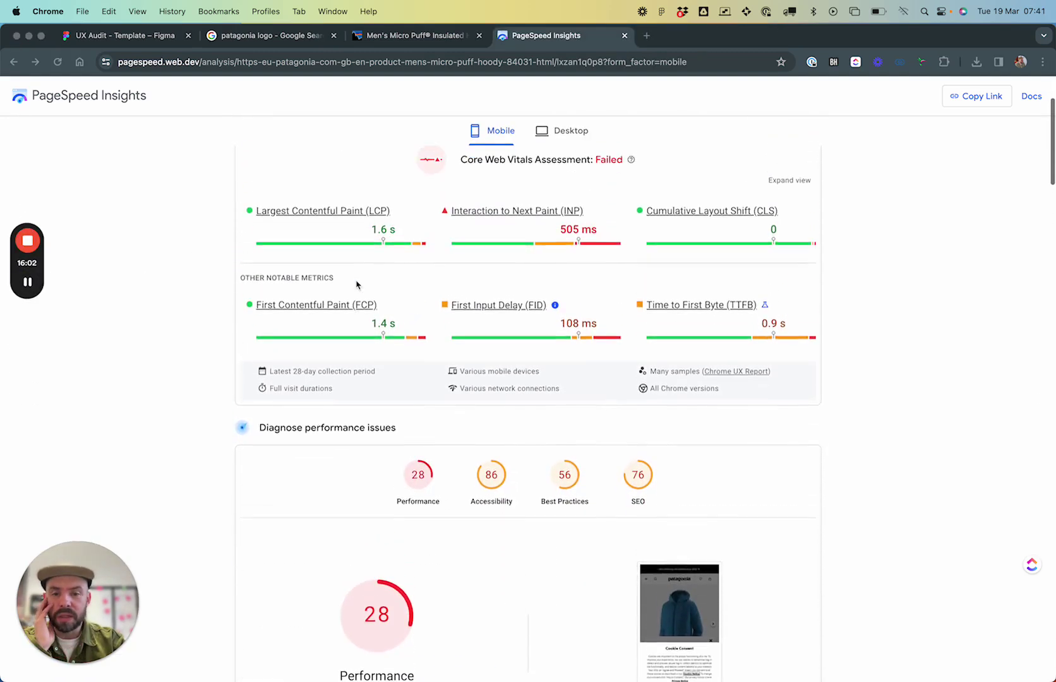
pyautogui.scroll(-3, 356, 285)
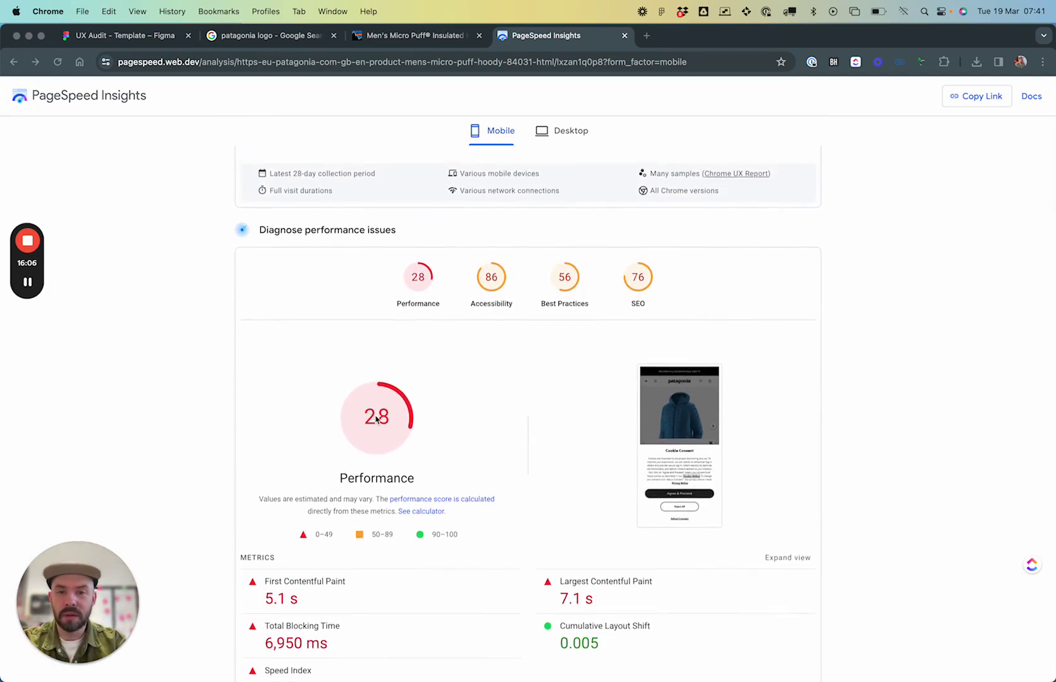
pyautogui.scroll(1, 376, 419)
pyautogui.scroll(3, 376, 419)
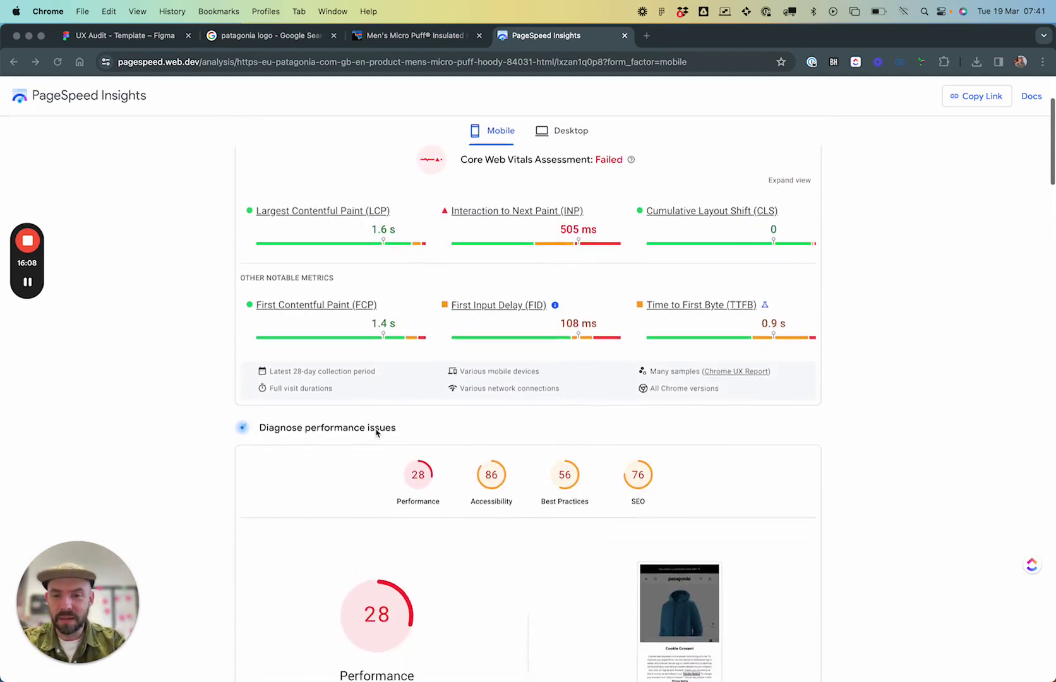
pyautogui.scroll(-6, 377, 441)
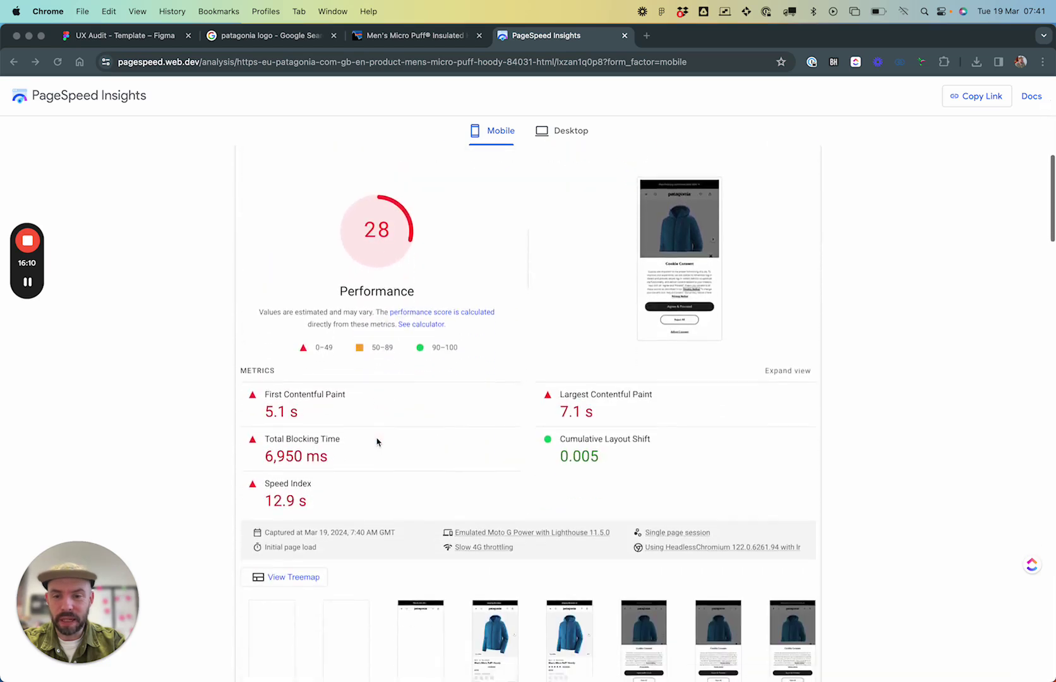
pyautogui.moveTo(264, 491); pyautogui.dragTo(310, 498)
pyautogui.press('super+c')
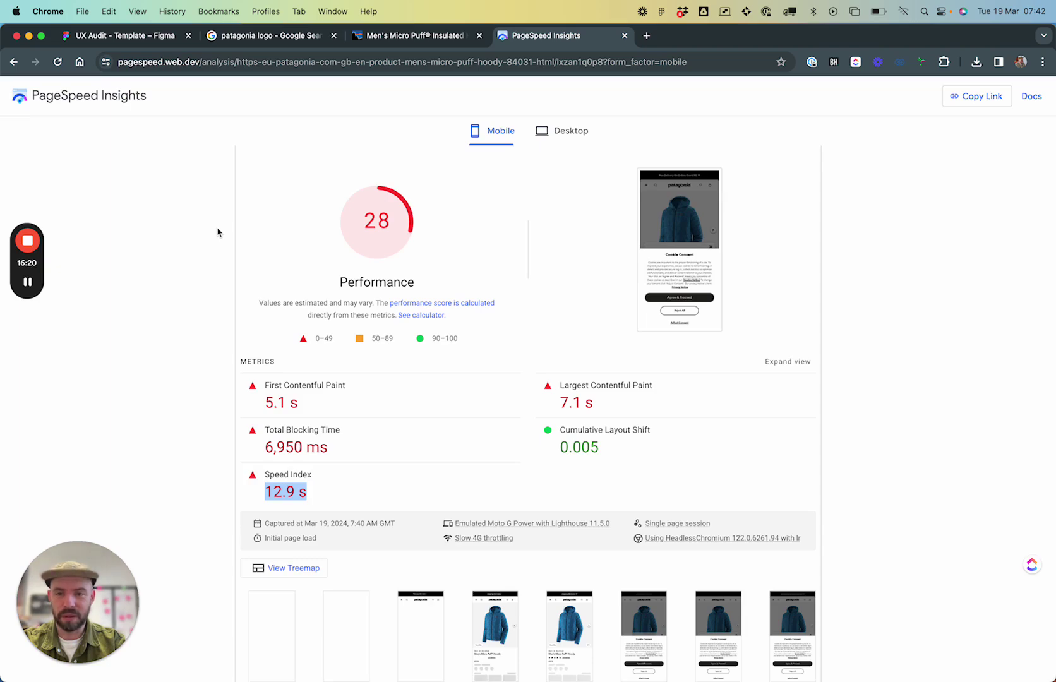
# - Switch back to Figma and replace the 0s page speed in the Page frame's header with 12.9 s
pyautogui.press('super+Tab')
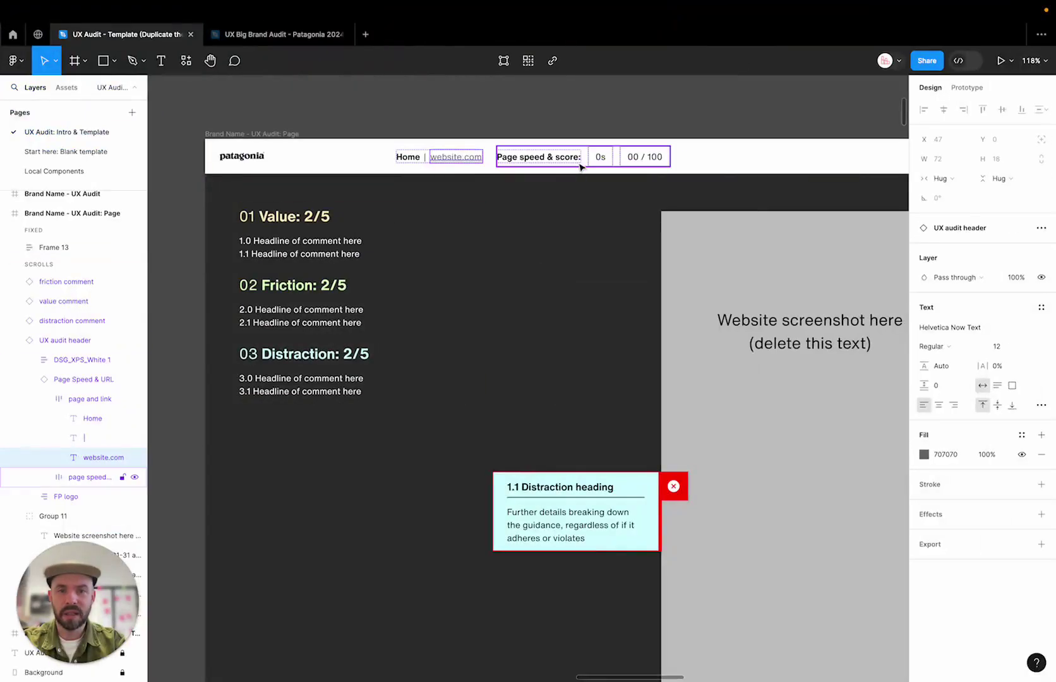
pyautogui.doubleClick(599, 159)
pyautogui.doubleClick(600, 160)
pyautogui.doubleClick(600, 161)
pyautogui.press('super+v')
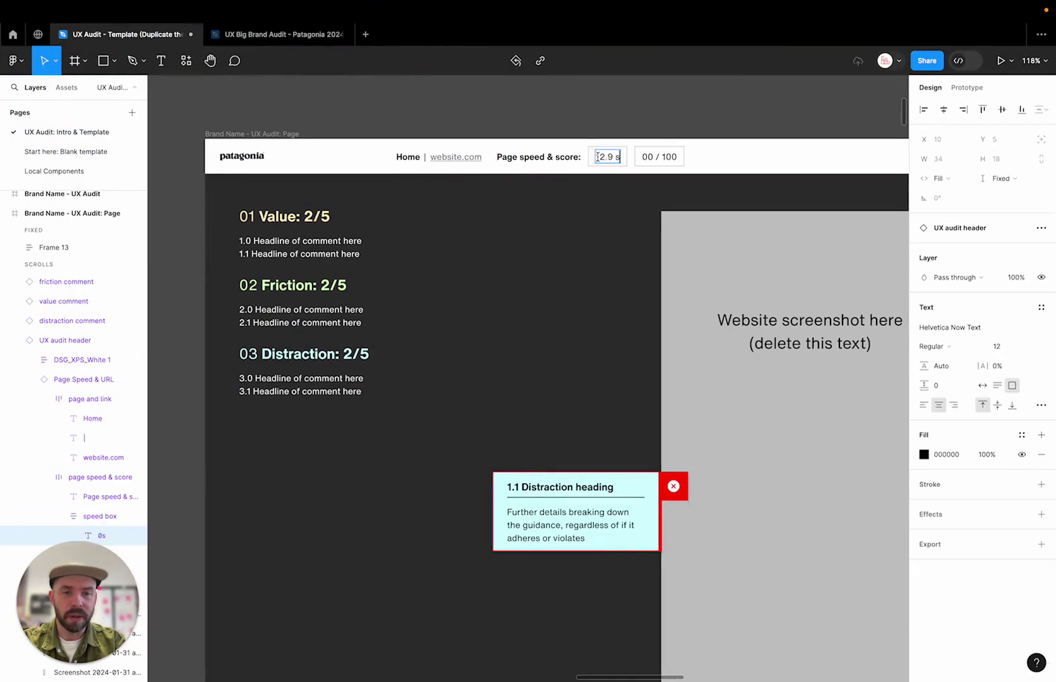
# - Set the page speed text's fill colour to FF0000 in the Page frame's header
pyautogui.press('super+a')
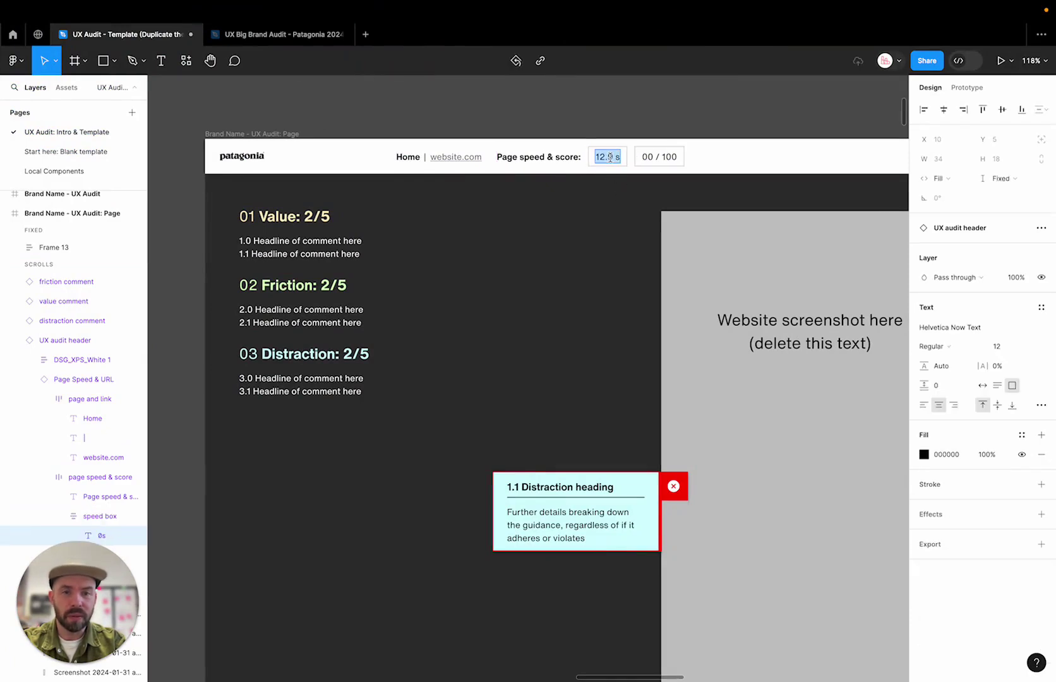
pyautogui.click(924, 453)
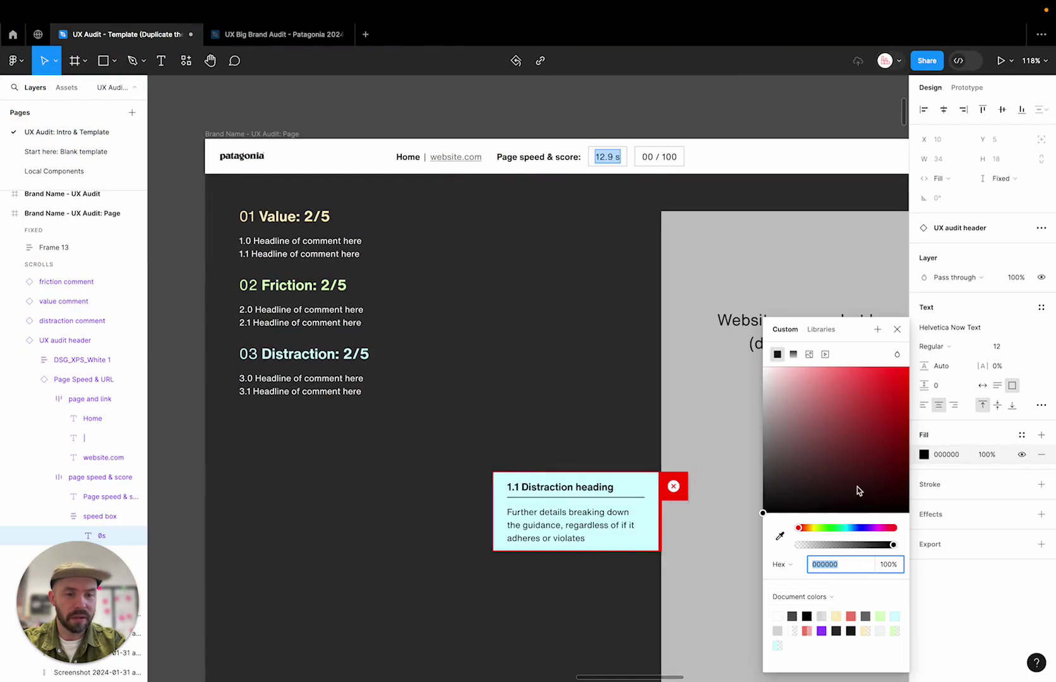
pyautogui.write('ff0000')
pyautogui.press('Return')
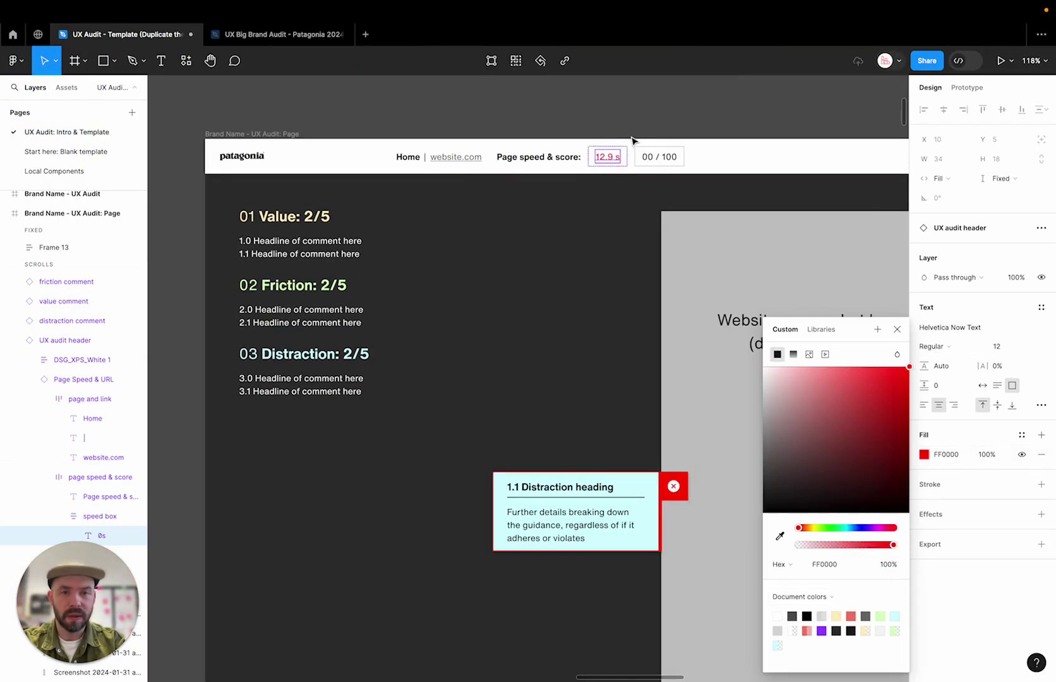
pyautogui.click(632, 136)
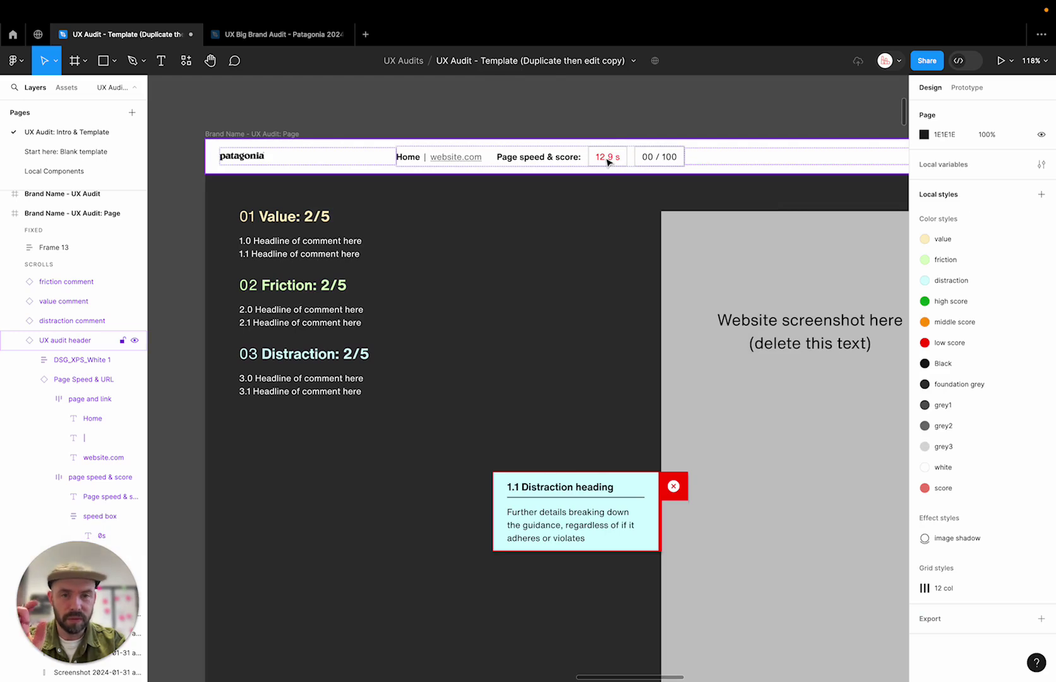
# - Check the performance score in the PageSpeed report in Chrome and enter it in Figma's header score box as 28 / 100
pyautogui.doubleClick(657, 159)
pyautogui.press('super+Tab')
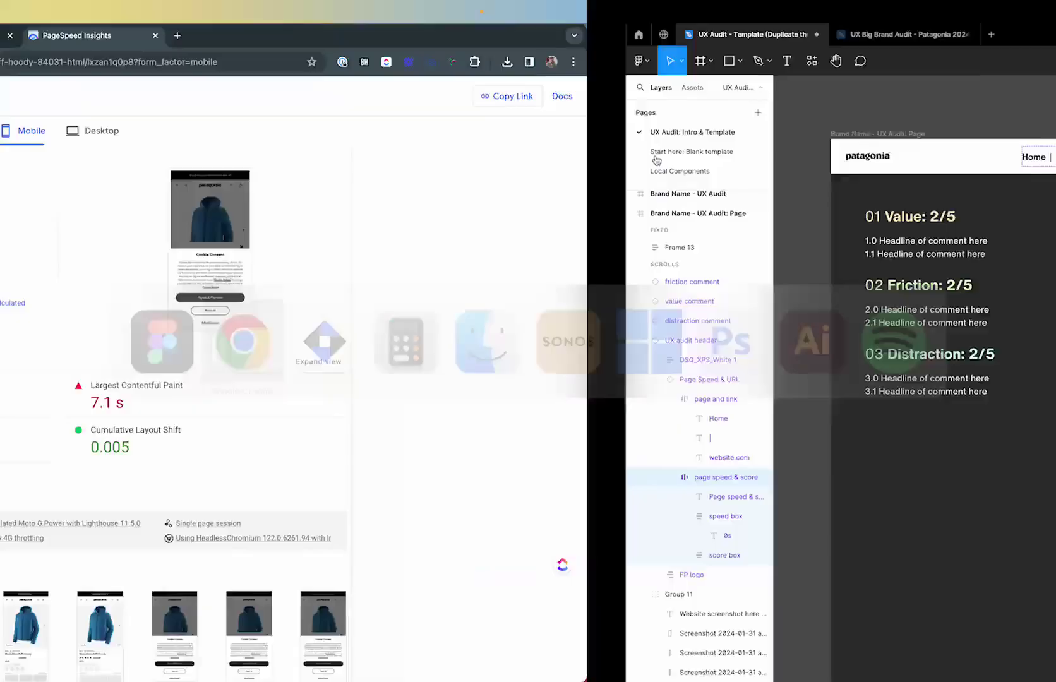
pyautogui.scroll(3, 379, 354)
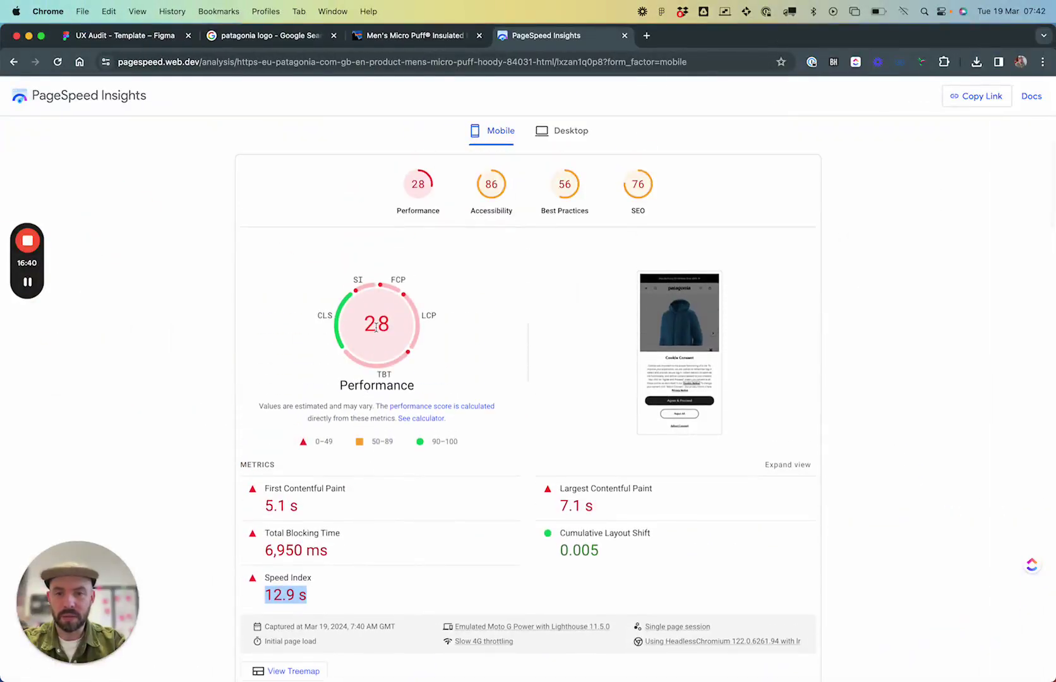
pyautogui.click(375, 351)
pyautogui.press('super+Tab')
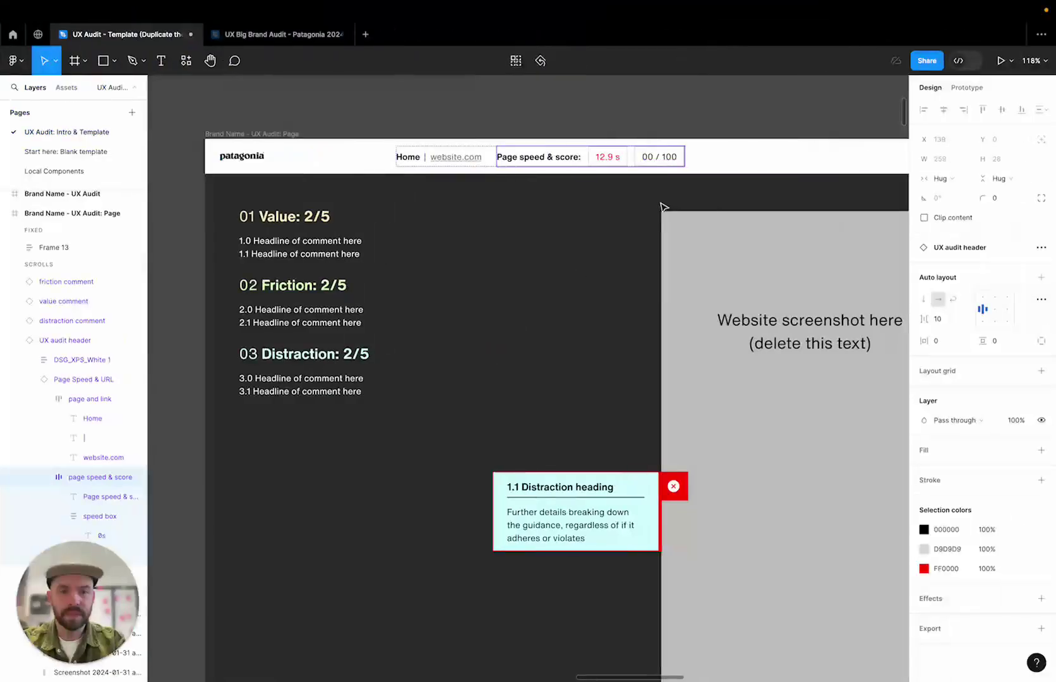
pyautogui.doubleClick(645, 158)
pyautogui.doubleClick(645, 158)
pyautogui.doubleClick(645, 158)
pyautogui.write('28')
# - Set the header score text's fill colour to FF0000 to match the page speed
pyautogui.press('super+a')
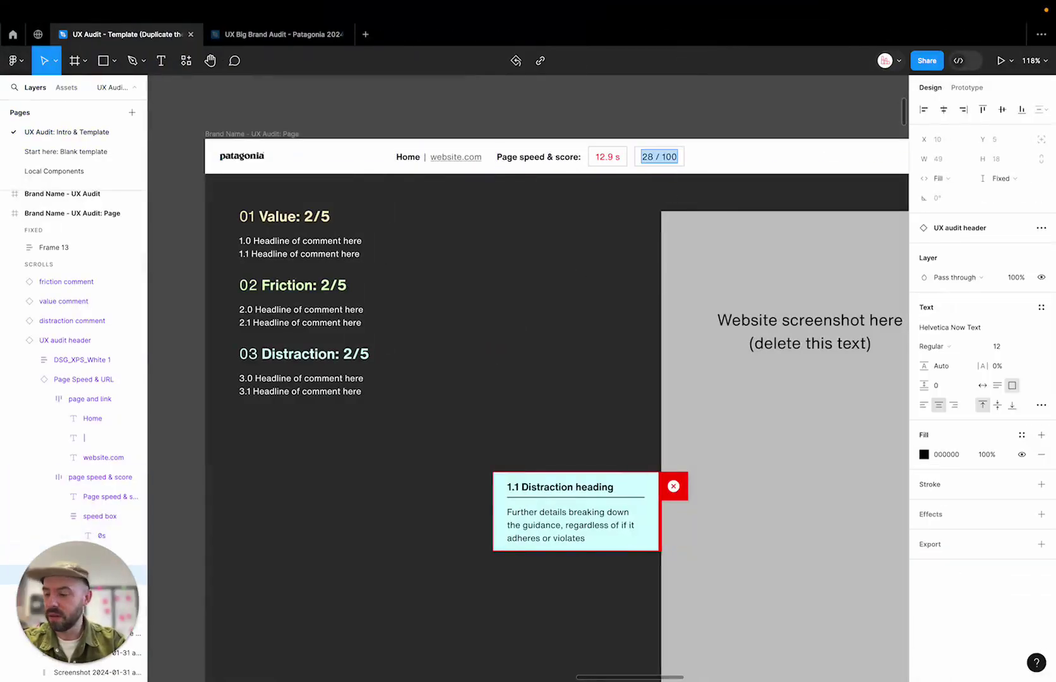
pyautogui.click(924, 454)
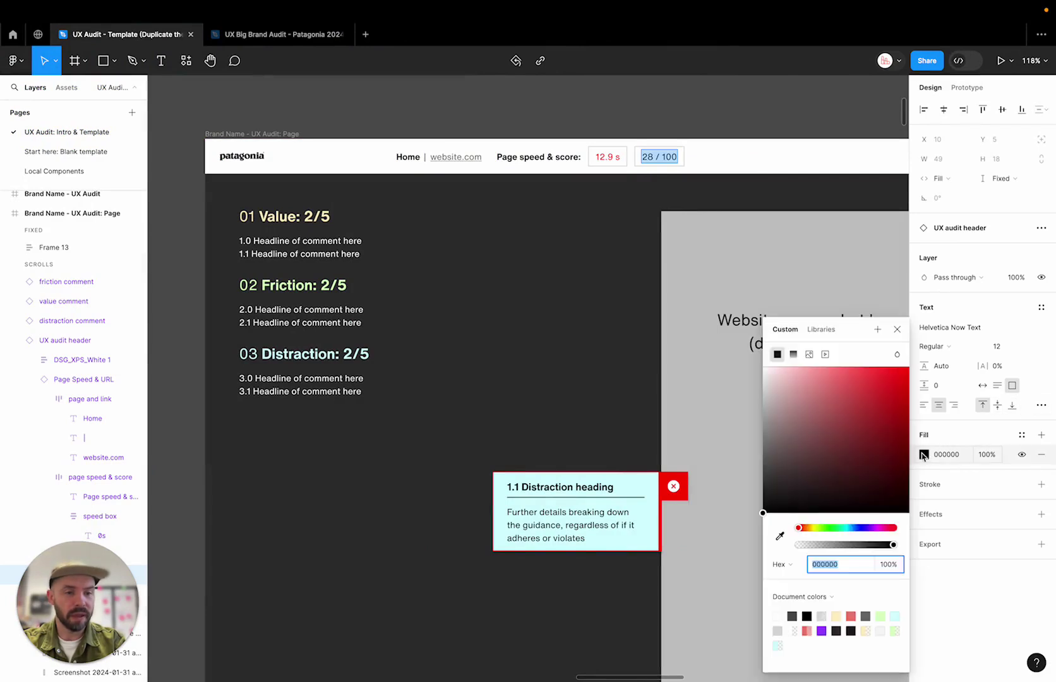
pyautogui.write('ff0000')
pyautogui.press('Return')
pyautogui.click(776, 126)
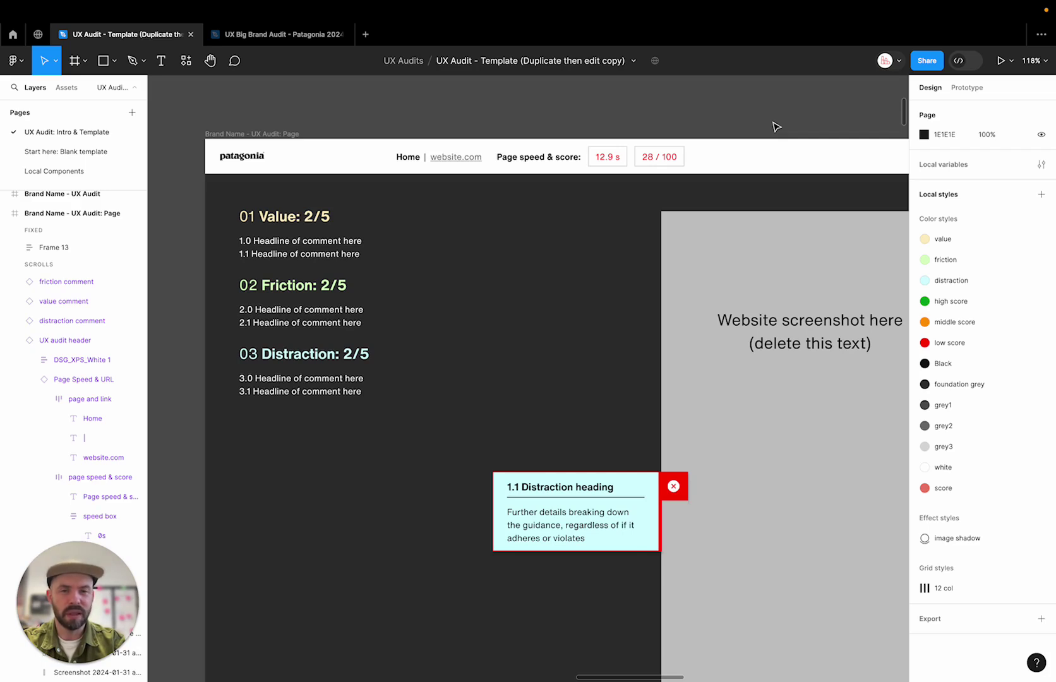
# - Replace the Page frame's header text website.com with patagonia.com/gb/en/product/mens-micro-puff-hoody/, copied from the product page's address in Chrome
pyautogui.hscroll(3, 775, 126)
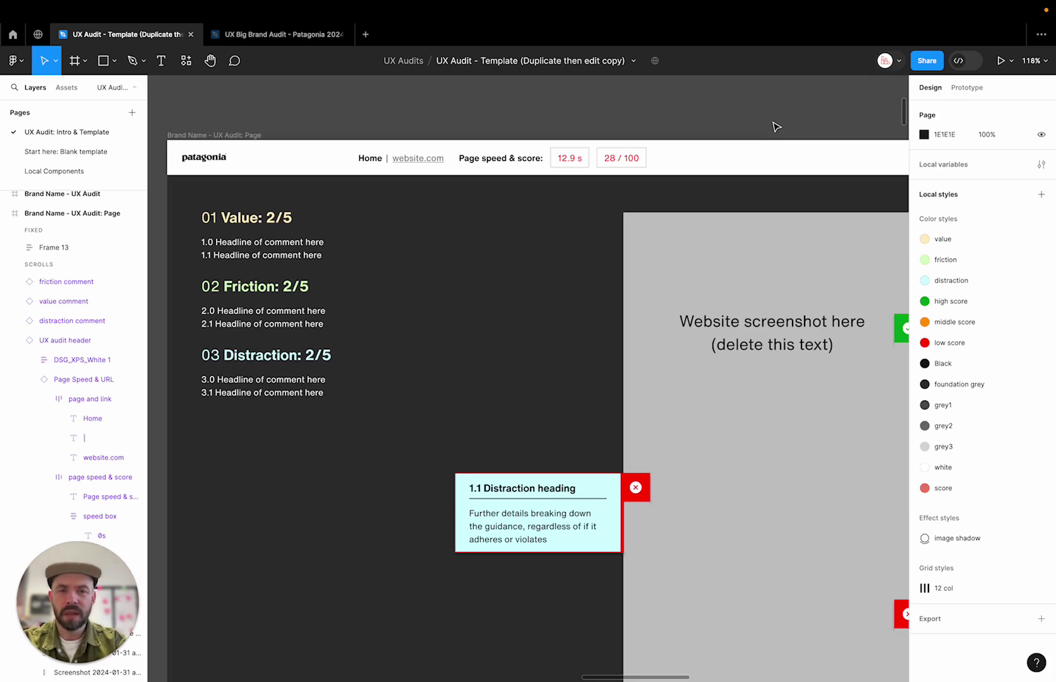
pyautogui.click(412, 159)
pyautogui.doubleClick(409, 161)
pyautogui.doubleClick(407, 159)
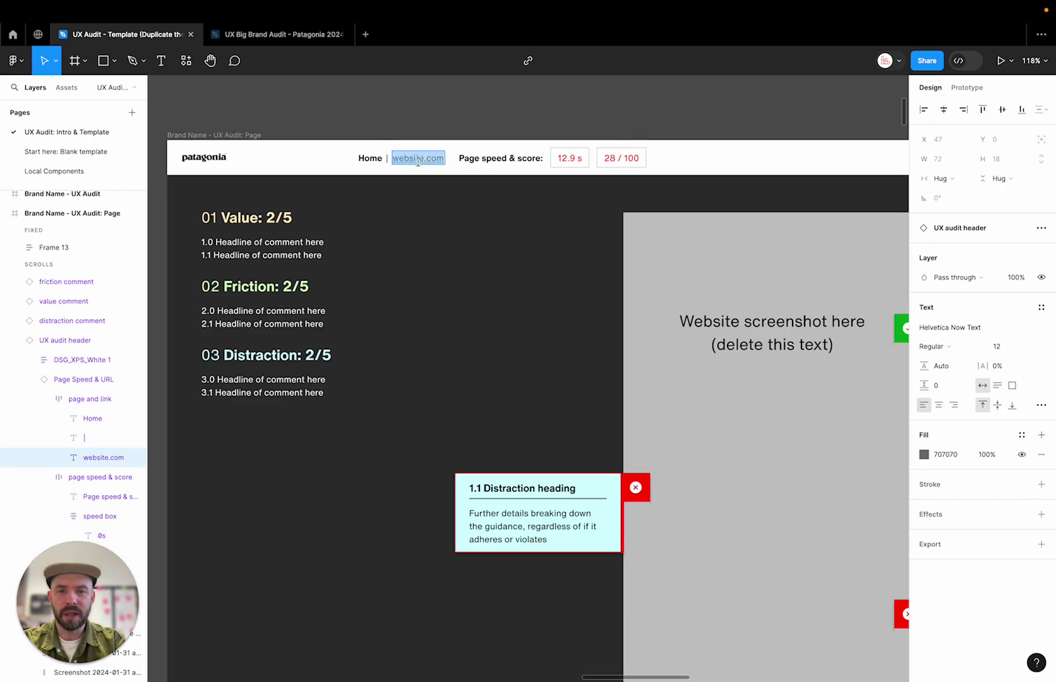
pyautogui.press('super+Tab')
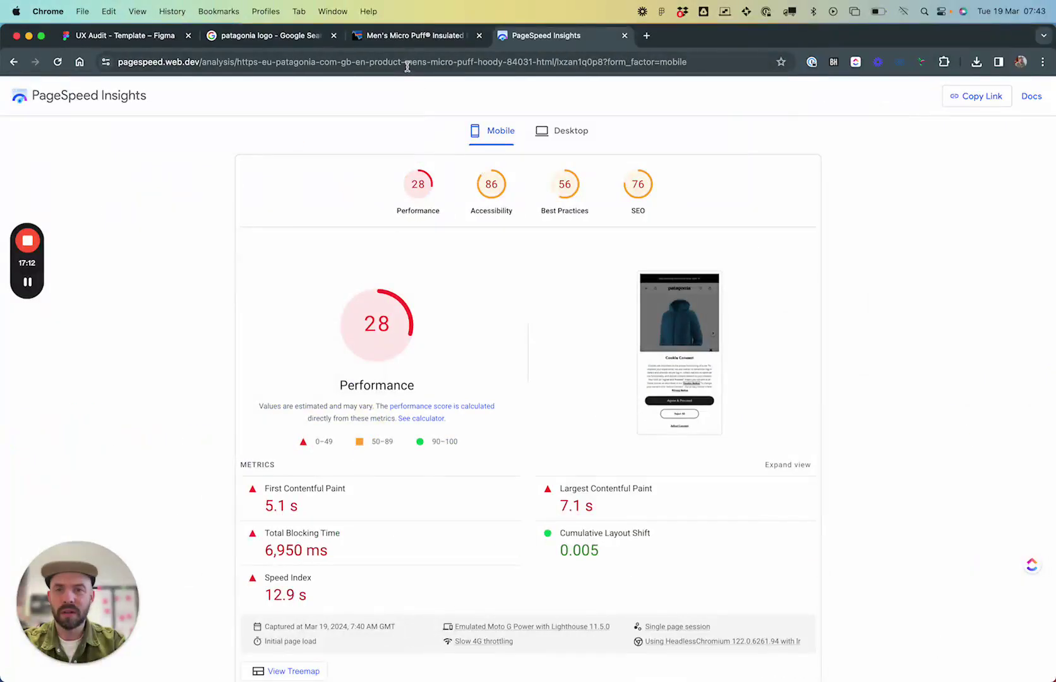
pyautogui.click(408, 62)
pyautogui.click(377, 39)
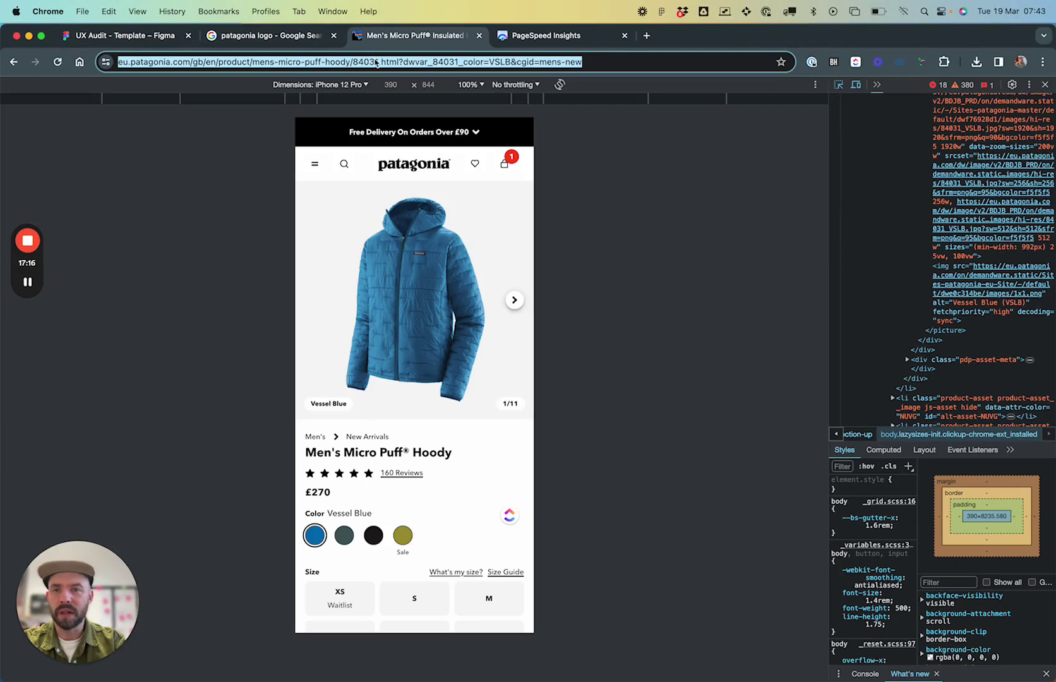
pyautogui.click(375, 60)
pyautogui.moveTo(381, 62); pyautogui.dragTo(158, 63)
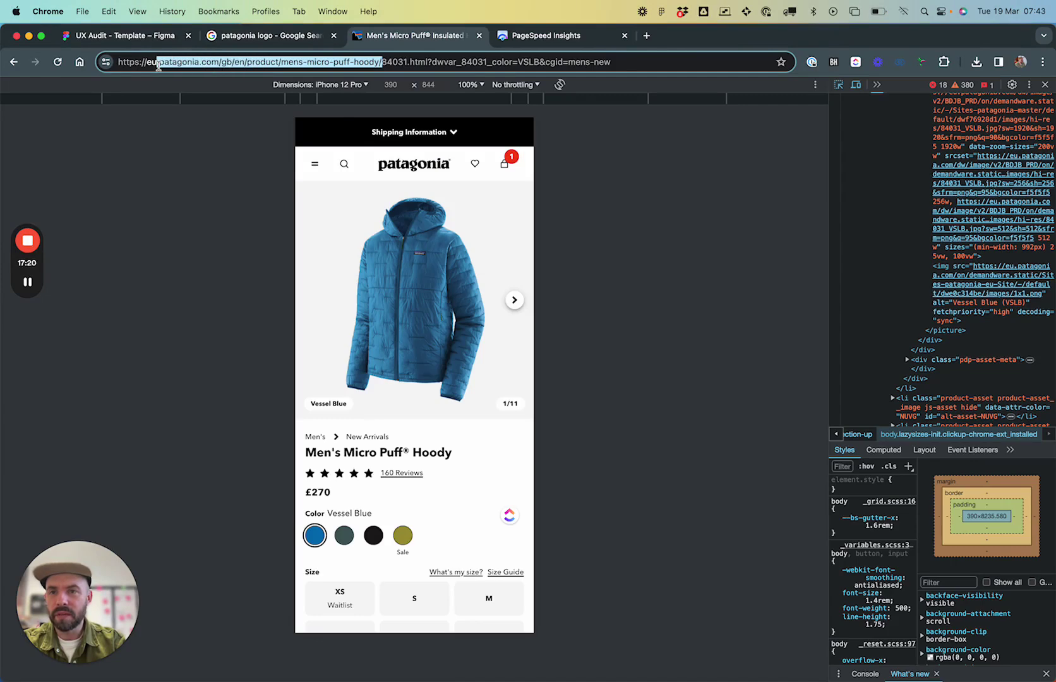
pyautogui.press('super+Tab')
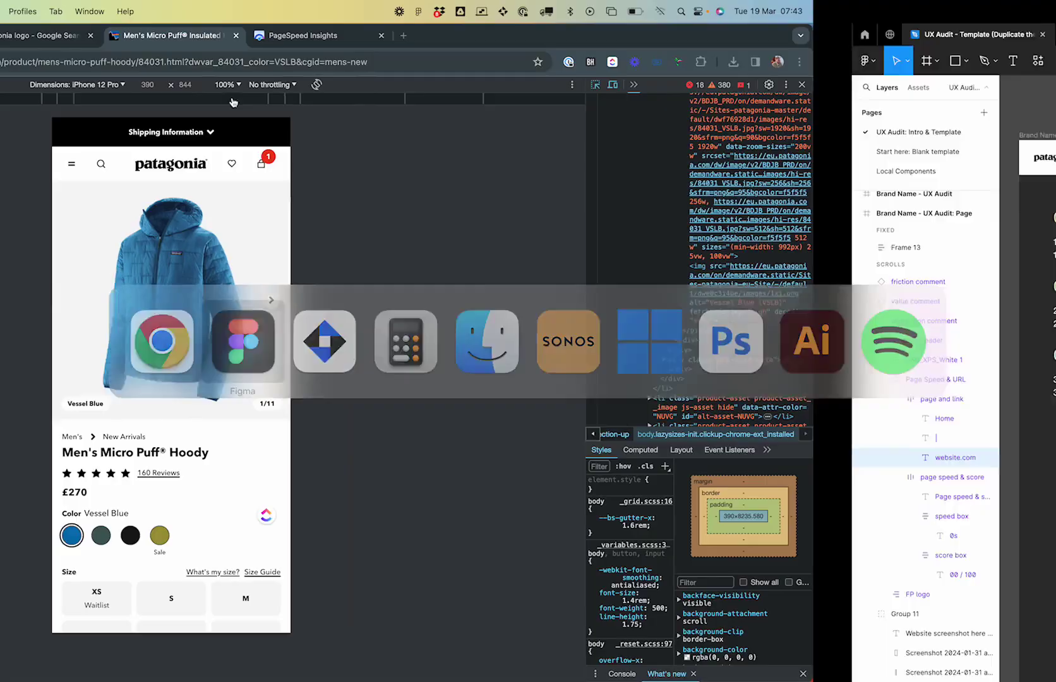
# - Copy the full product page address from Chrome and add it as the hyperlink of the header's URL text in Figma
pyautogui.press('super+Tab')
pyautogui.press('super+a')
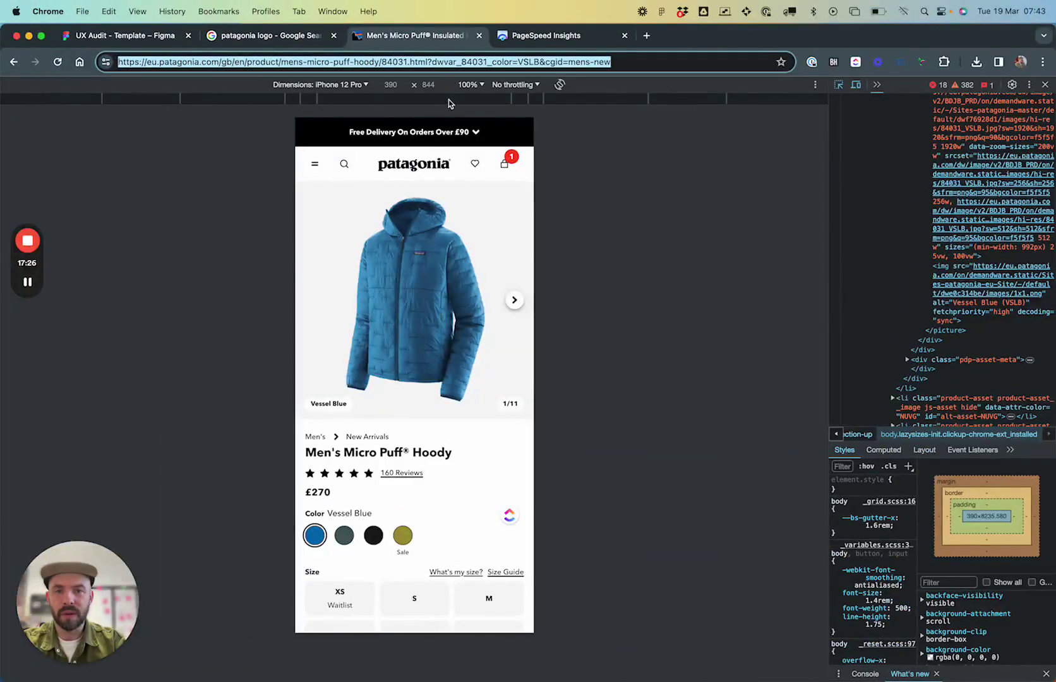
pyautogui.press('super+Tab')
pyautogui.click(464, 158)
pyautogui.tripleClick(464, 158)
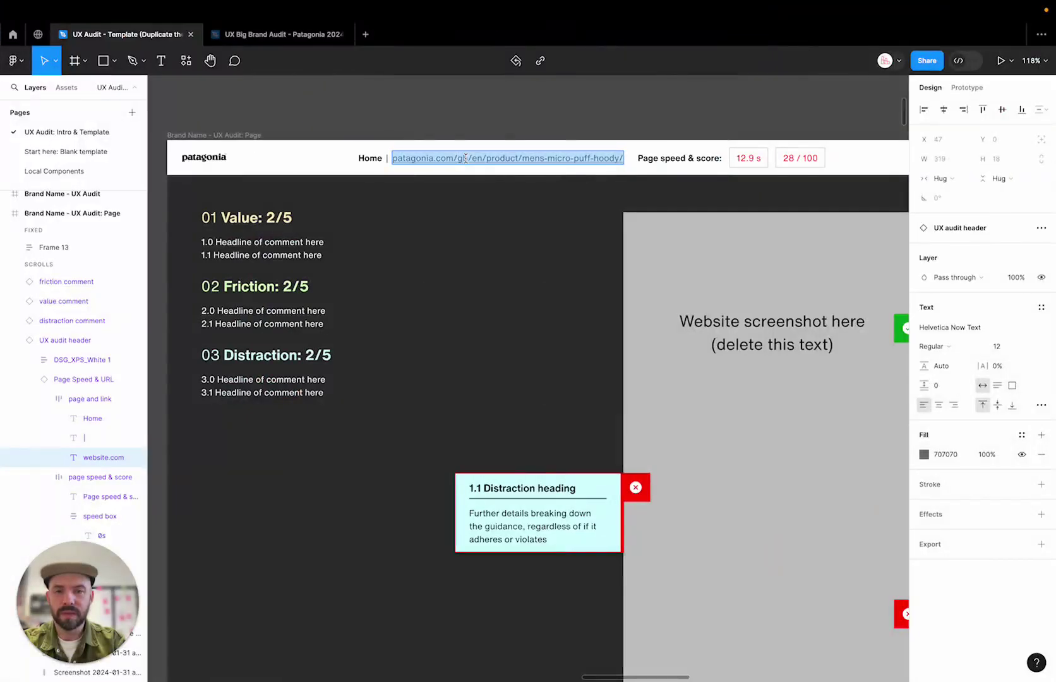
pyautogui.press('super+k')
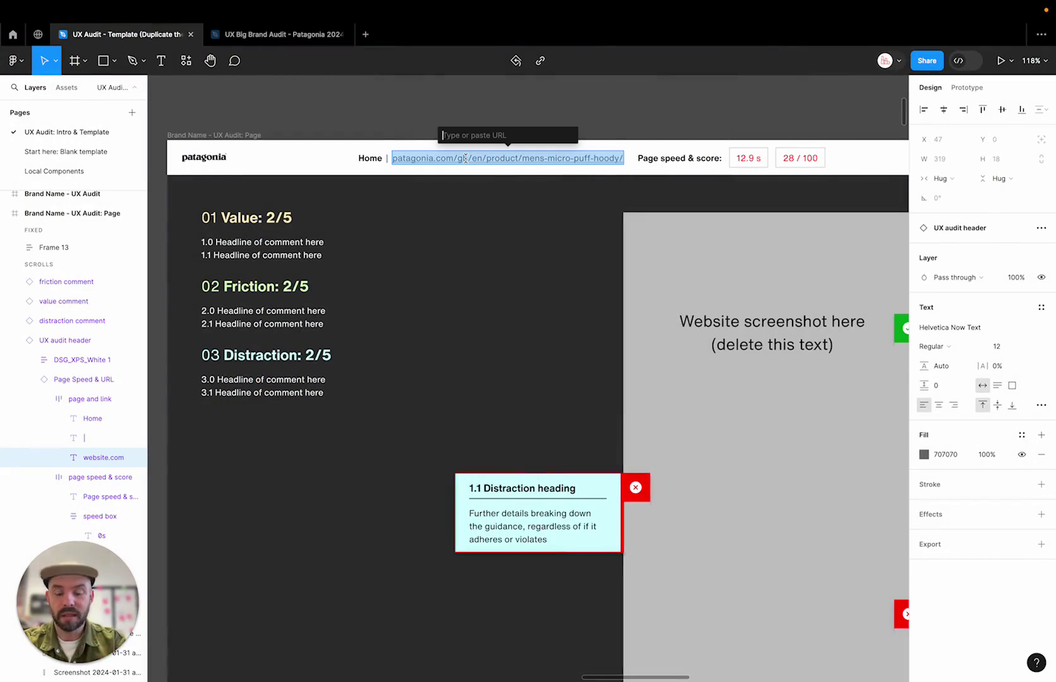
pyautogui.press('super+v')
pyautogui.press('Return')
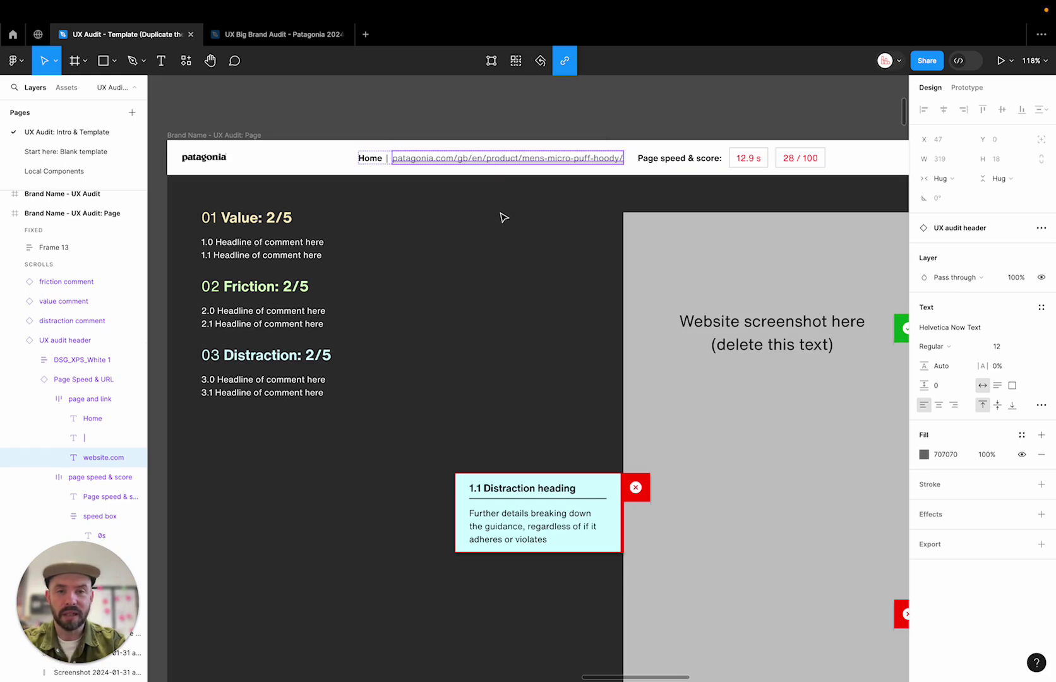
pyautogui.click(503, 217)
# - Look over the Page frame and the Score & Takeaways frame to check their headers and content
pyautogui.hscroll(2, 504, 217)
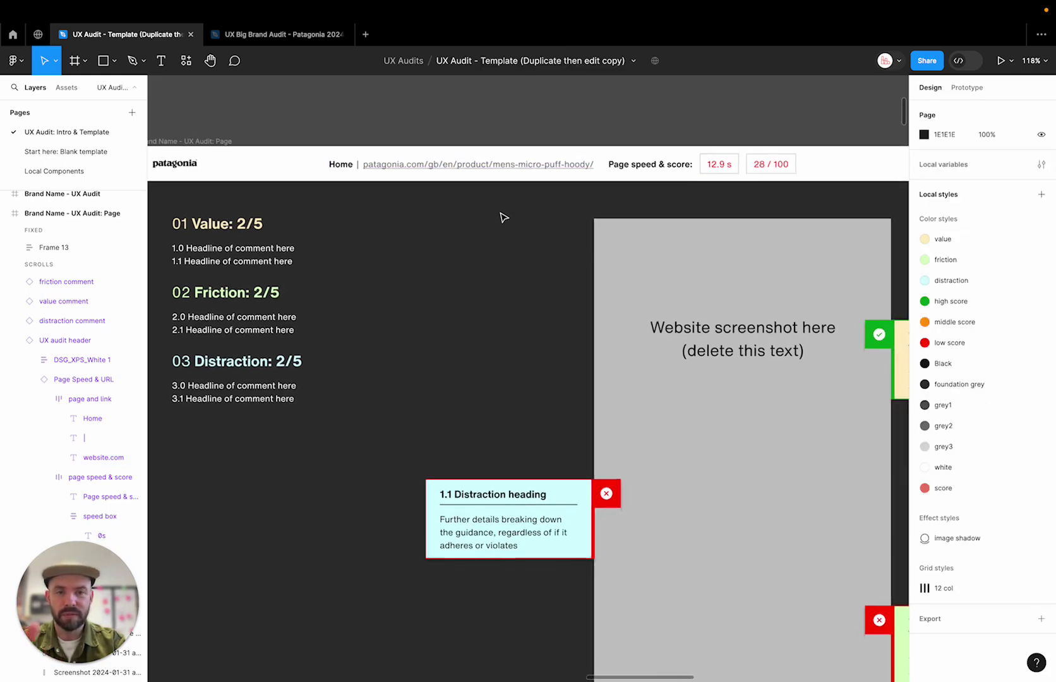
pyautogui.scroll(-3, 504, 217)
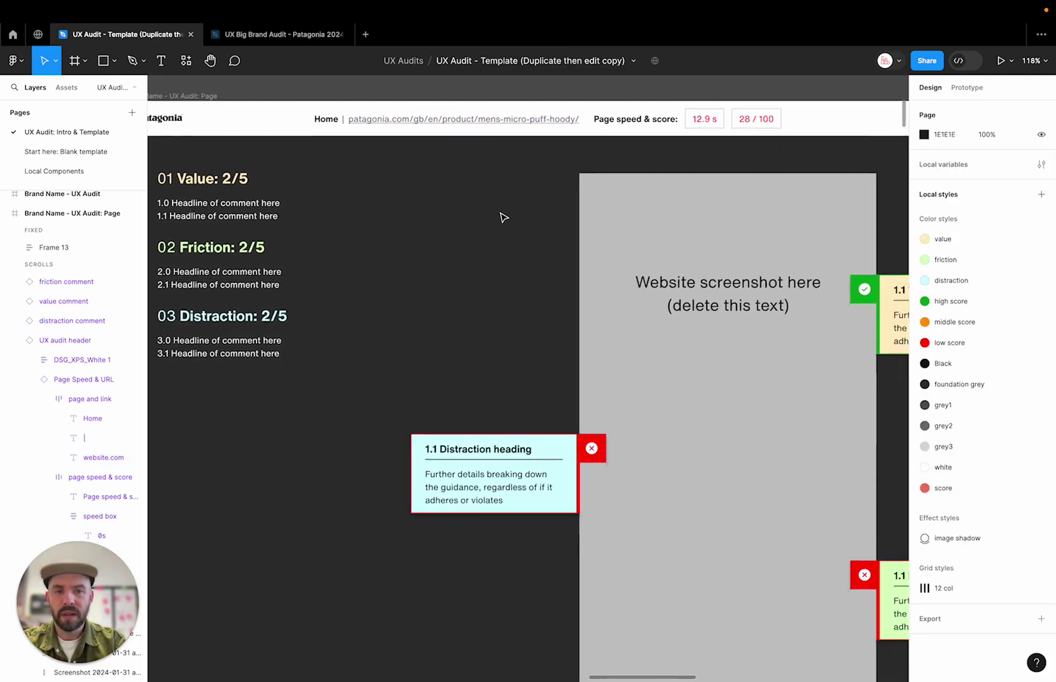
pyautogui.scroll(-3, 504, 217)
pyautogui.hscroll(10, 503, 217)
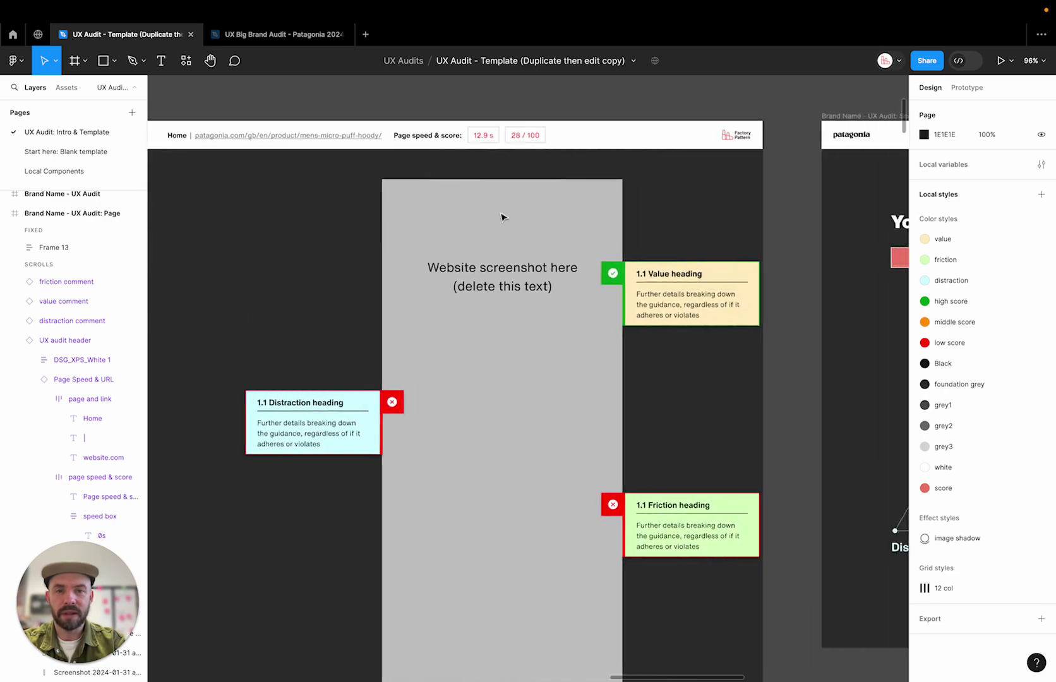
pyautogui.hscroll(-10, 528, 188)
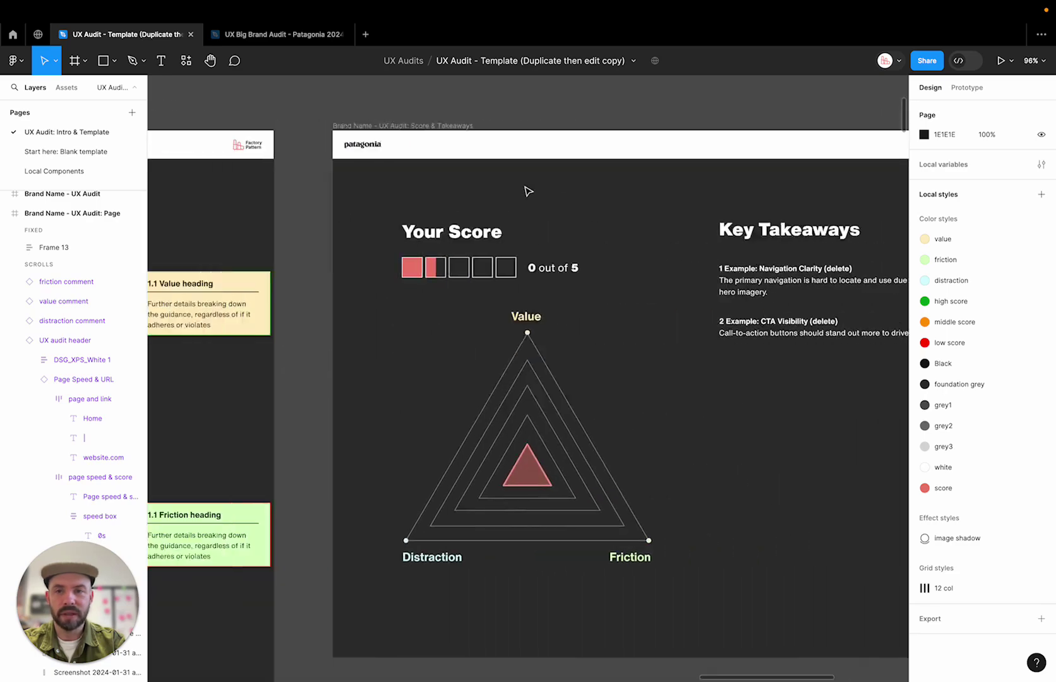
pyautogui.hscroll(10, 564, 202)
pyautogui.scroll(-5, 565, 205)
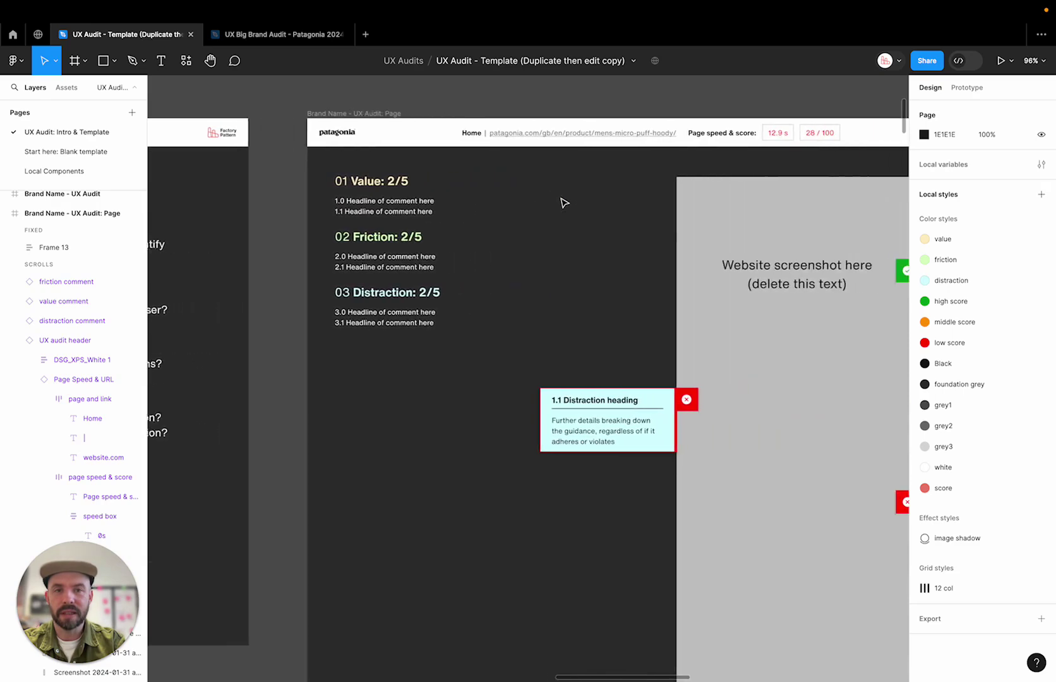
pyautogui.hscroll(3, 569, 210)
# - Move the Score & Takeaways frame farther from the Page frame to make room, and duplicate the Page frame
pyautogui.click(420, 218)
pyautogui.scroll(-5, 417, 218)
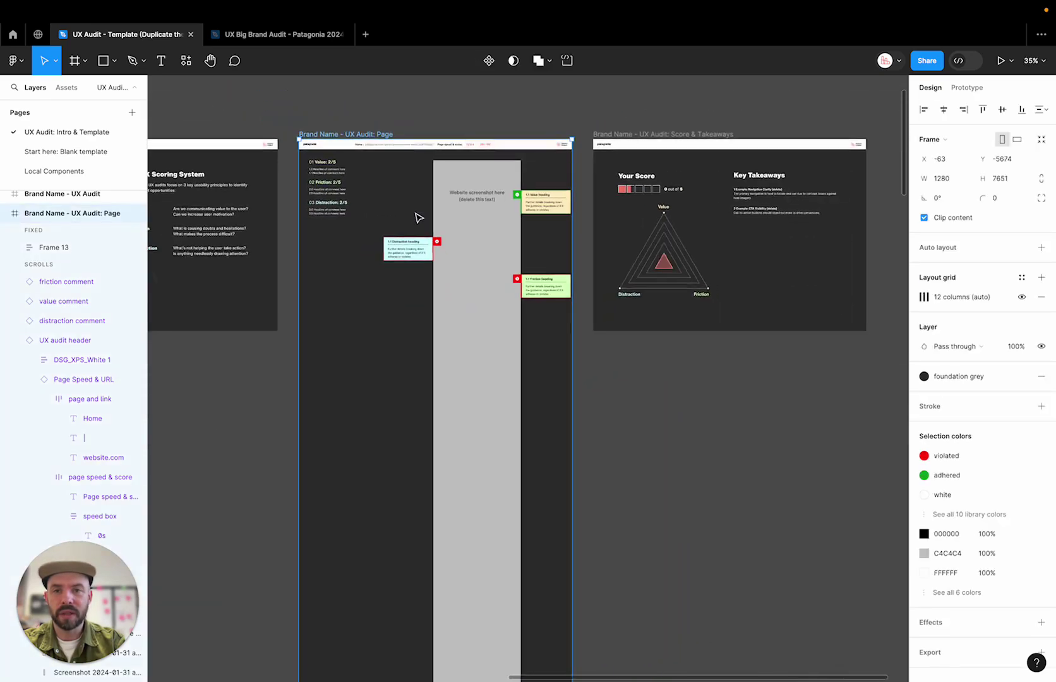
pyautogui.rightClick(374, 135)
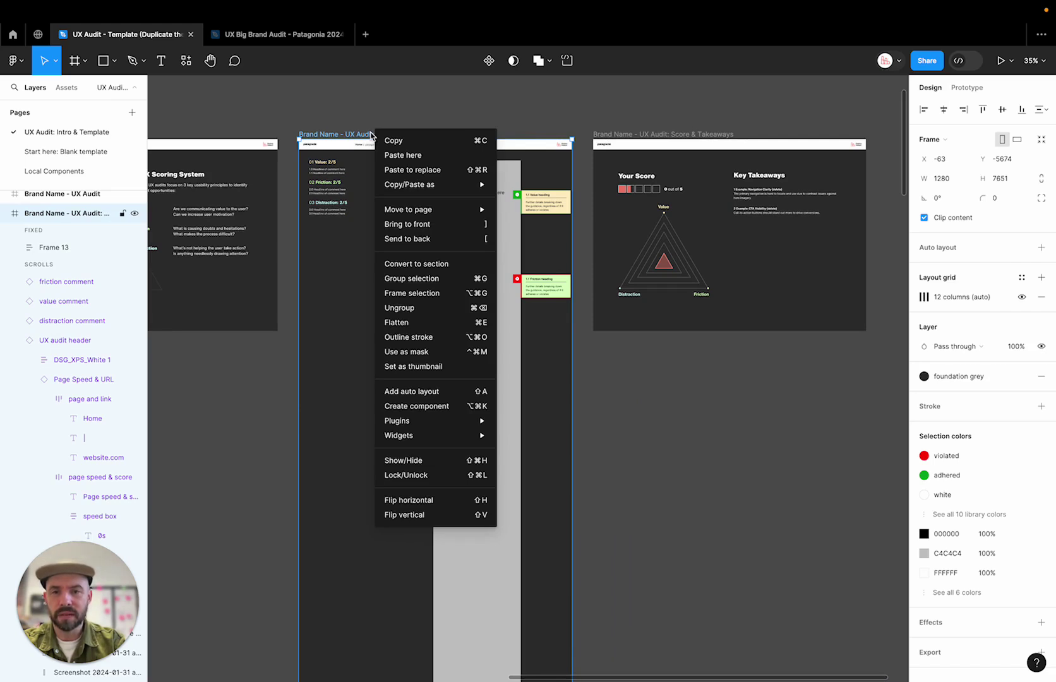
pyautogui.click(581, 134)
pyautogui.click(657, 135)
pyautogui.moveTo(656, 135); pyautogui.dragTo(894, 138)
pyautogui.click(622, 141)
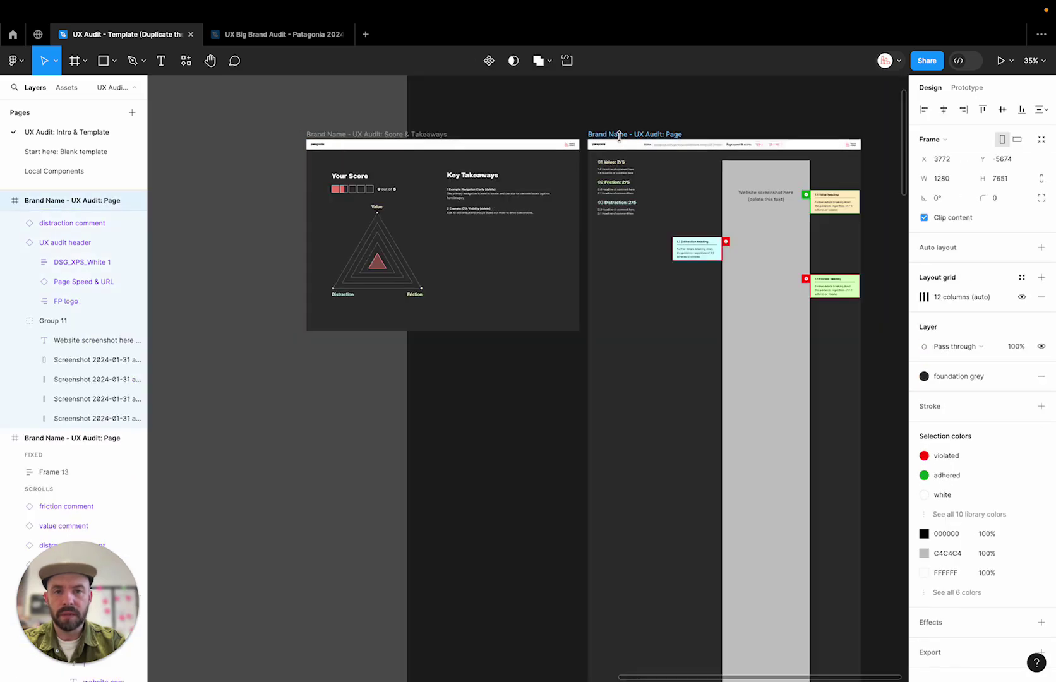
# - Place the duplicated Page frame directly beside the original, and align the Score & Takeaways frame just after it
pyautogui.hscroll(-3, 620, 138)
pyautogui.scroll(-4, 622, 140)
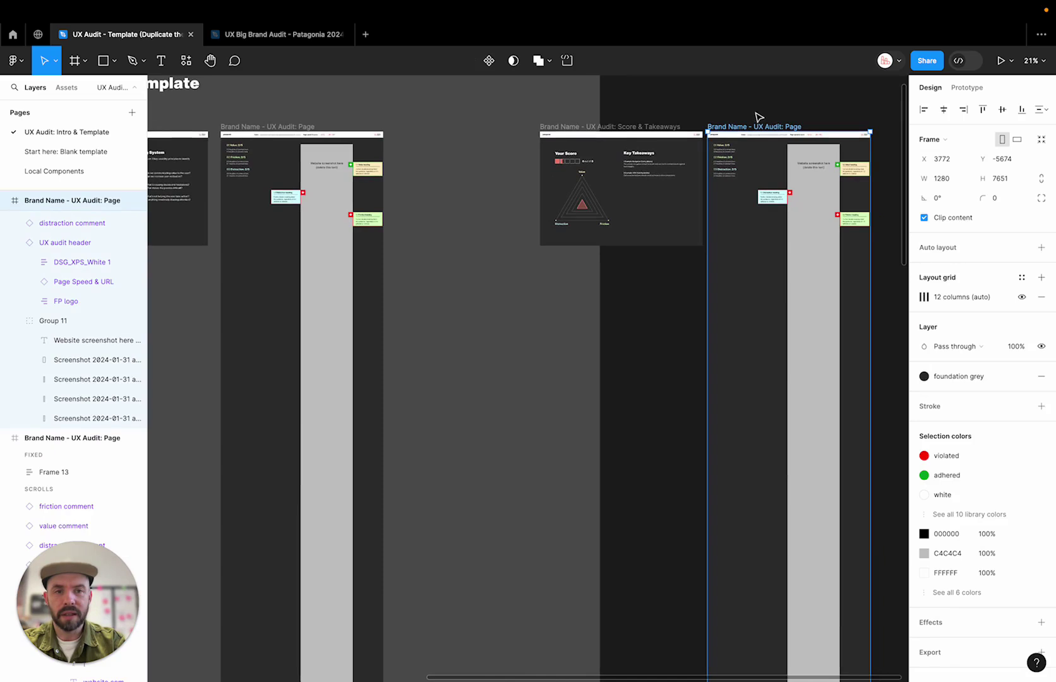
pyautogui.moveTo(756, 128); pyautogui.dragTo(445, 147)
pyautogui.moveTo(571, 128); pyautogui.dragTo(603, 129)
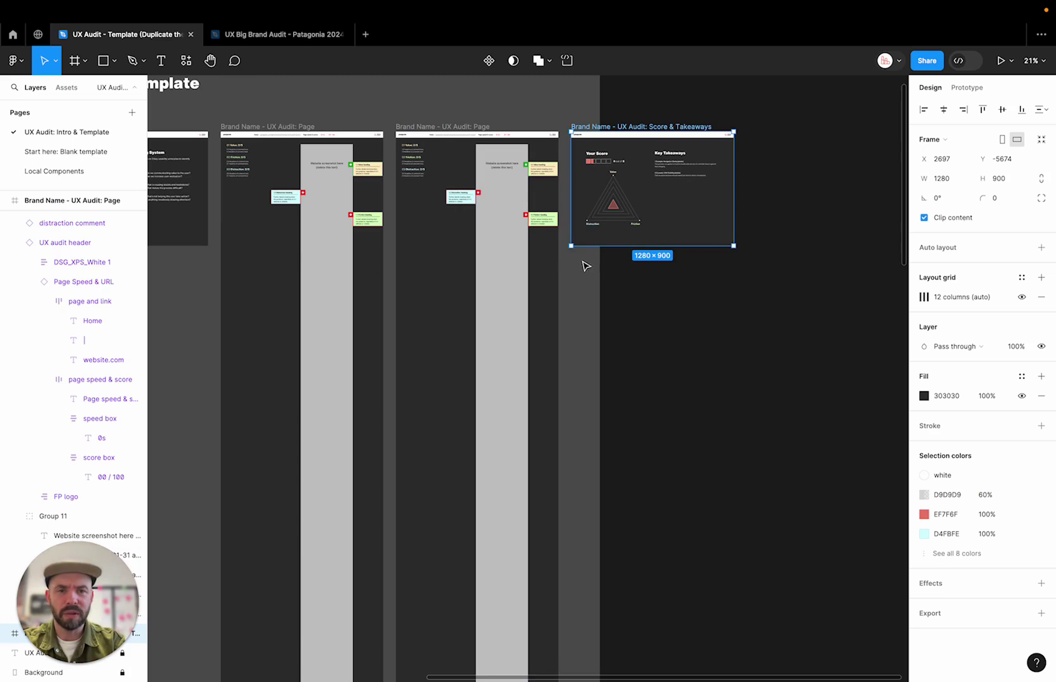
# - Review the template's frame order and select the website screenshot placeholder group in the first Page frame
pyautogui.scroll(2, 584, 266)
pyautogui.hscroll(-2, 584, 266)
pyautogui.hscroll(-3, 585, 266)
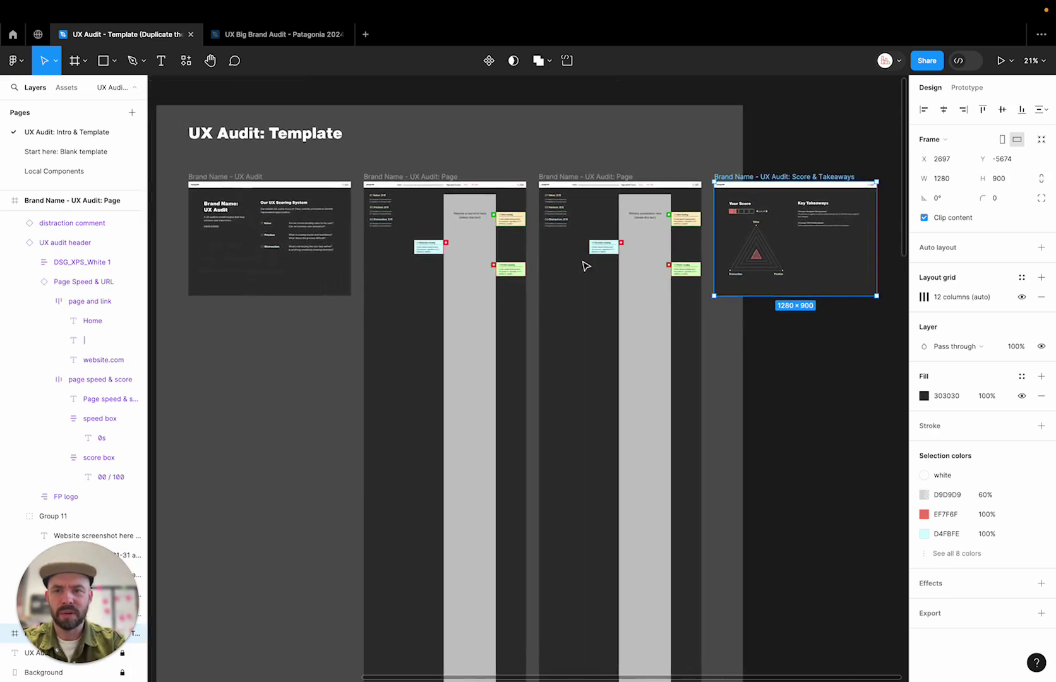
pyautogui.scroll(-2, 585, 265)
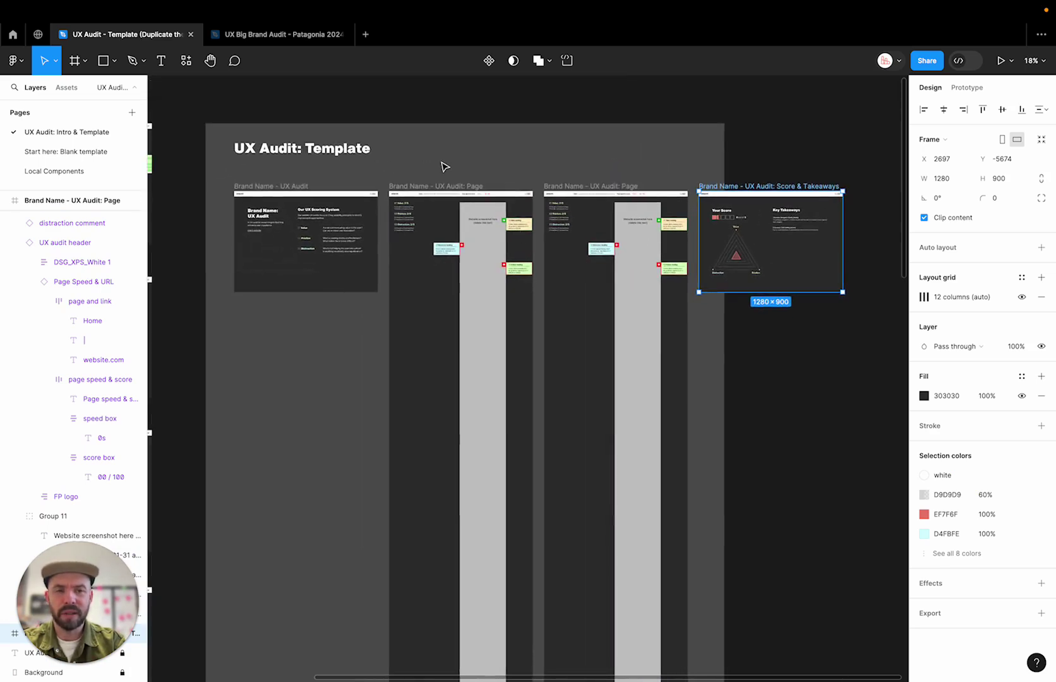
pyautogui.scroll(4, 474, 236)
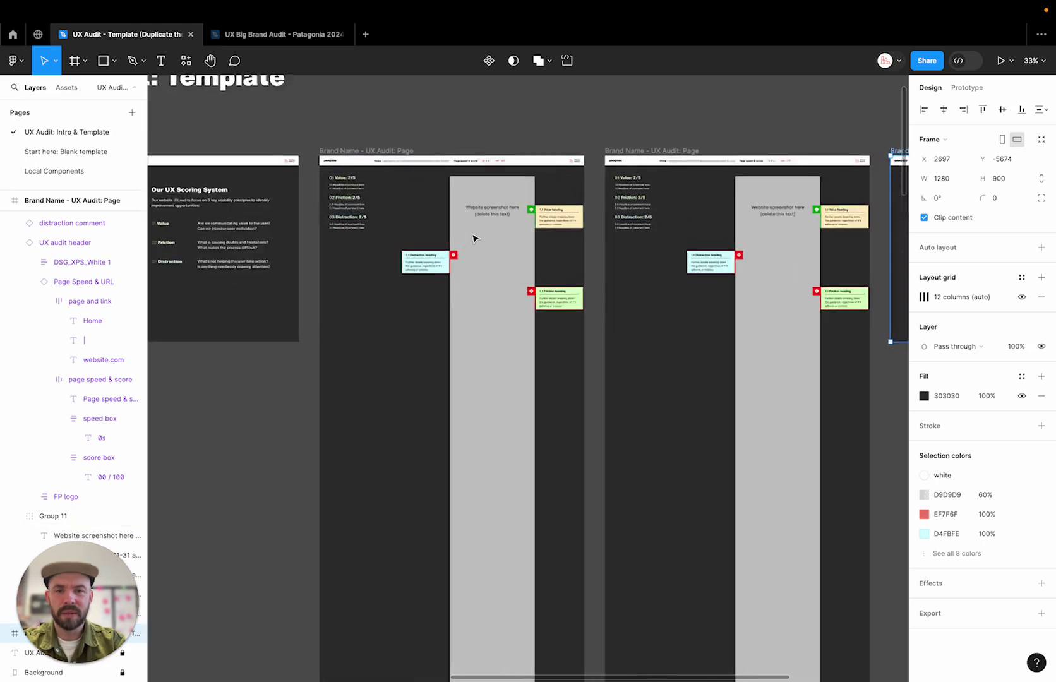
pyautogui.scroll(3, 474, 234)
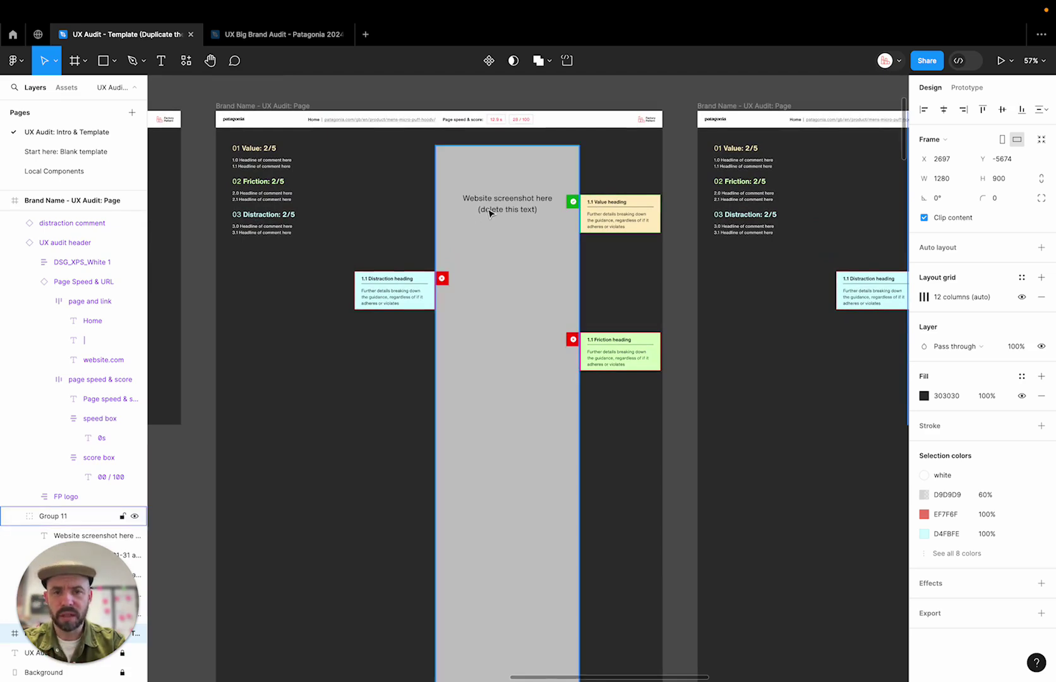
pyautogui.click(482, 227)
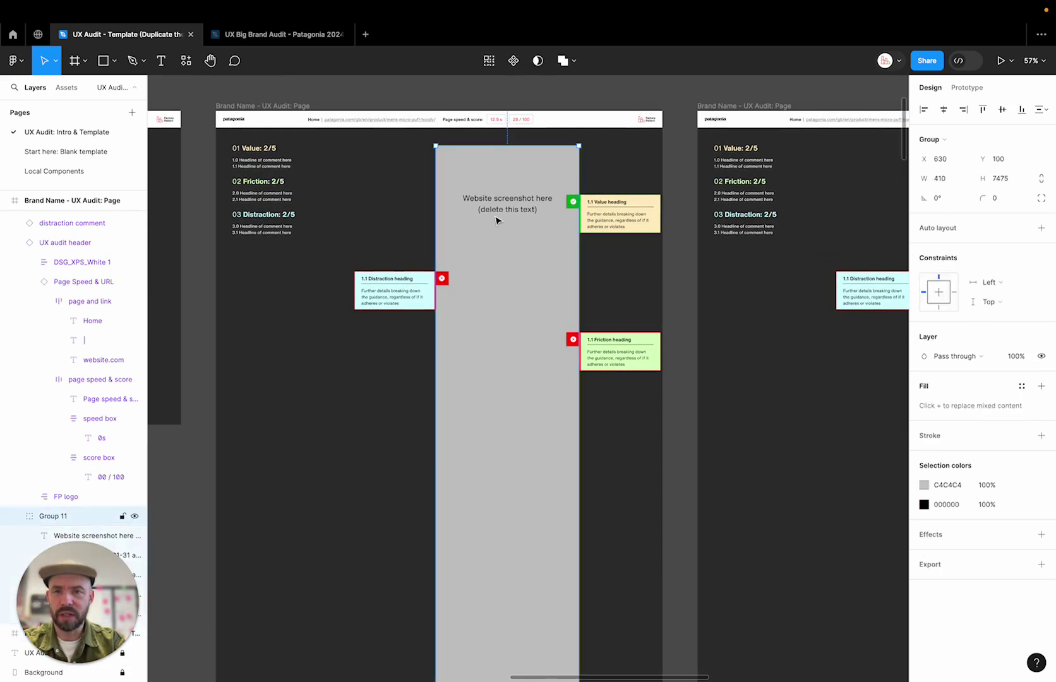
# - Switch to Chrome, close the developer tools on the Men's Micro Puff Hoody page and reopen them with Inspect elements
pyautogui.press('super+Tab')
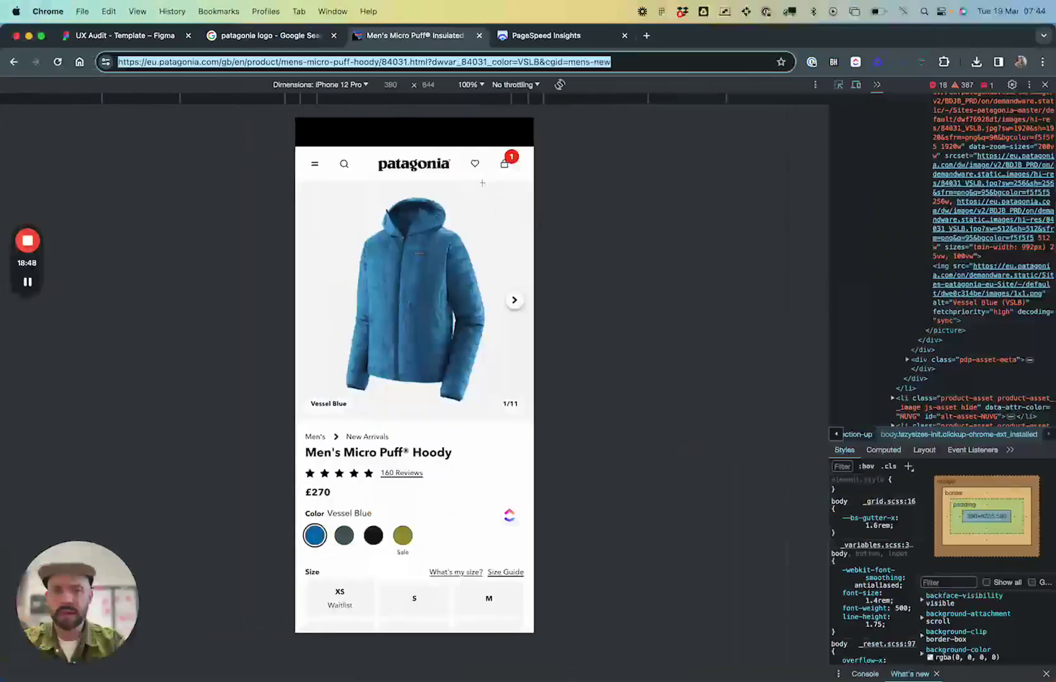
pyautogui.click(1046, 84)
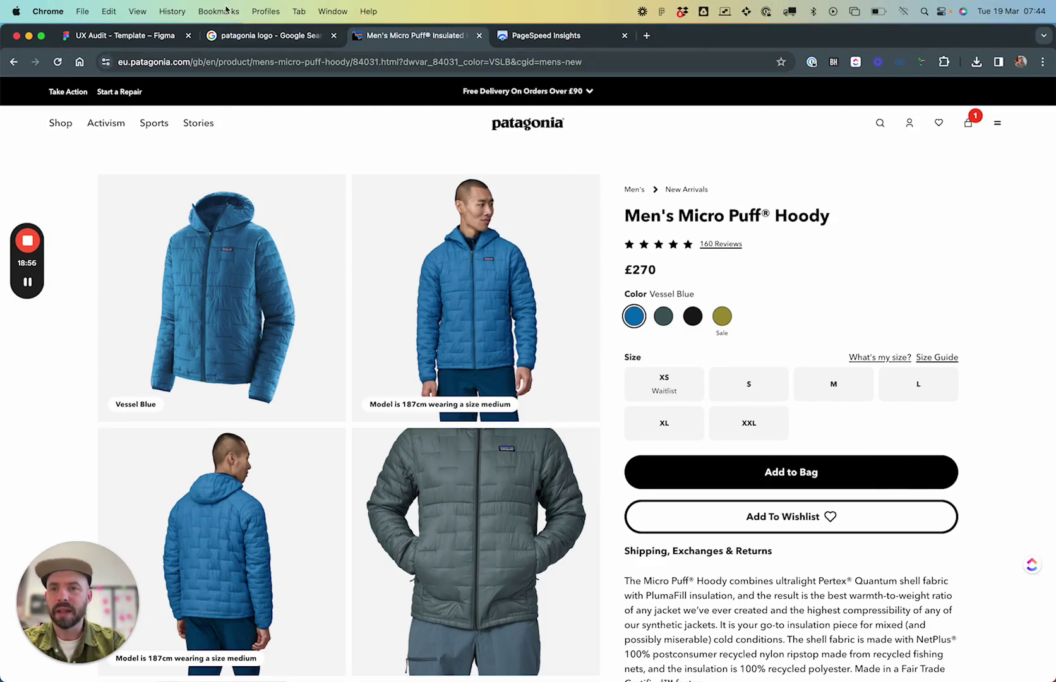
pyautogui.click(226, 9)
pyautogui.moveTo(137, 11)
pyautogui.moveTo(161, 203)
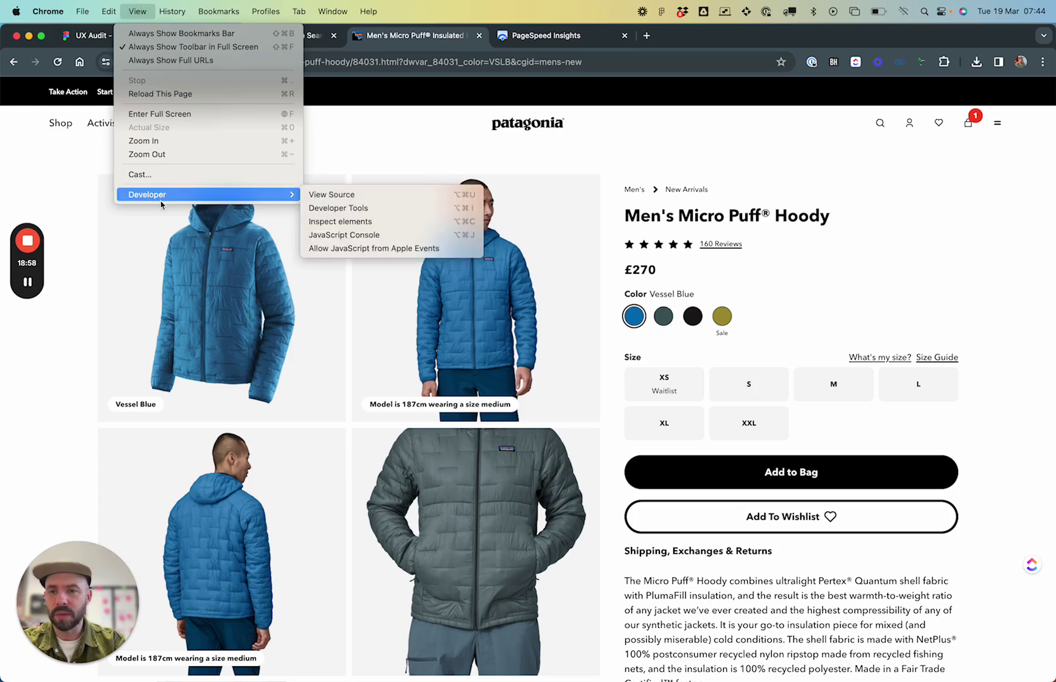
pyautogui.click(358, 223)
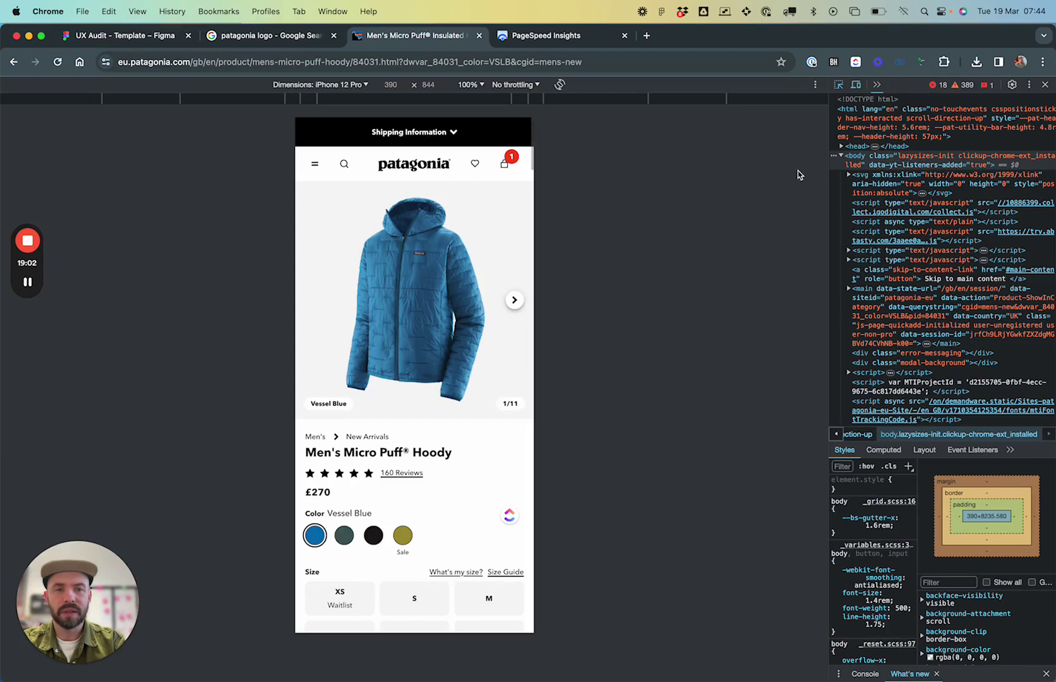
# - Switch the product page from mobile device emulation to the desktop layout and back
pyautogui.click(856, 84)
pyautogui.scroll(-3, 971, 252)
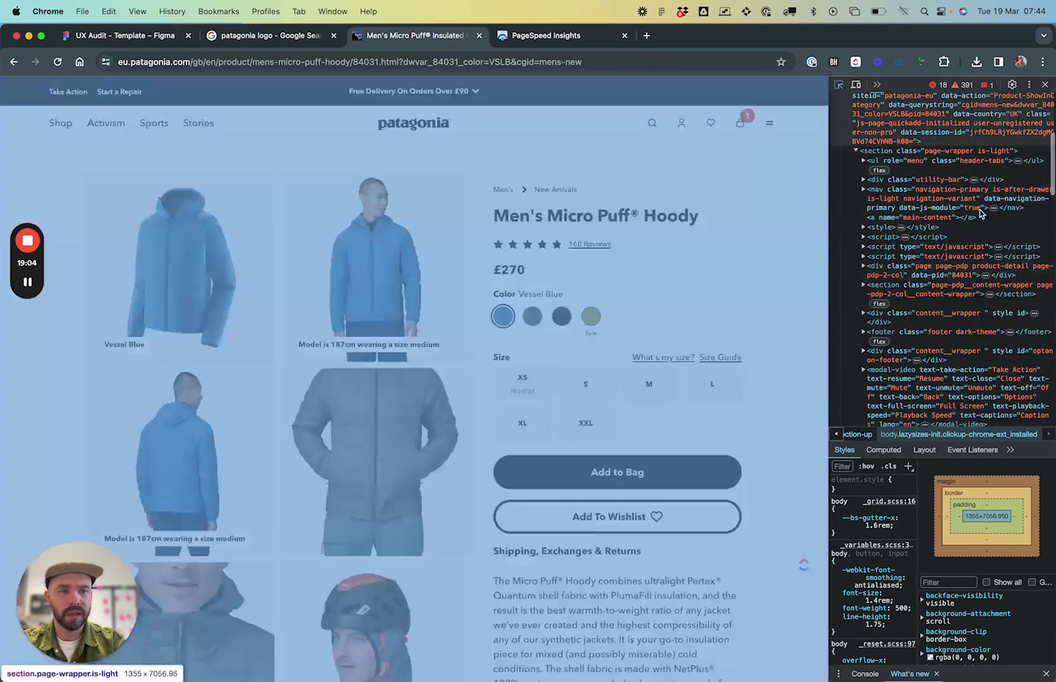
pyautogui.click(856, 84)
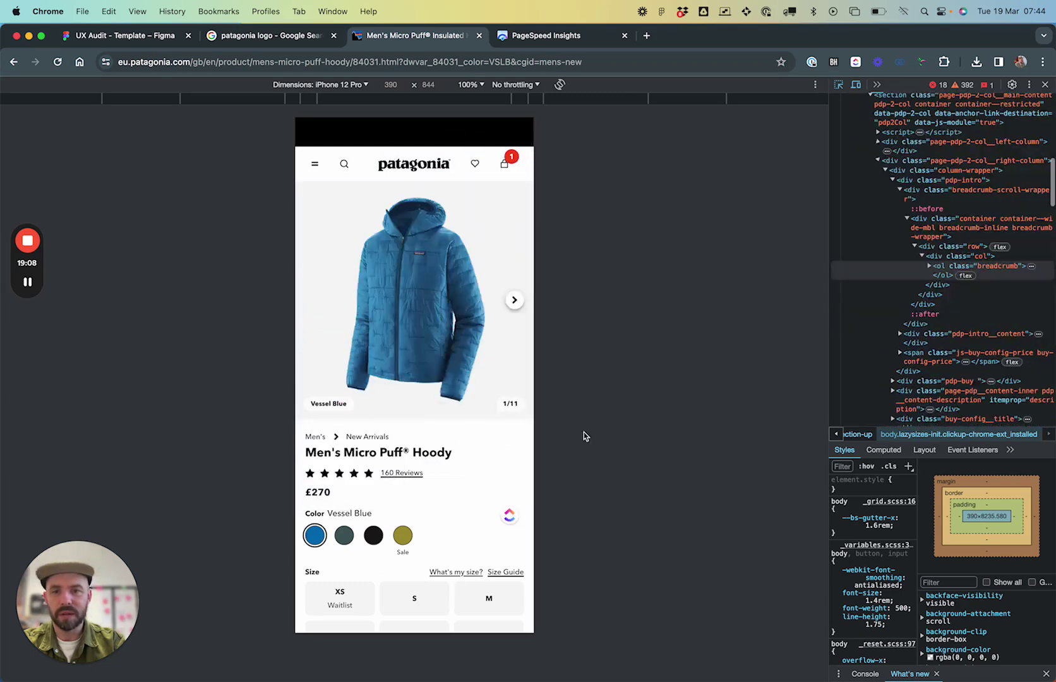
# - Keep iPhone 12 Pro as the emulated device and capture a full size screenshot of the product page
pyautogui.click(344, 84)
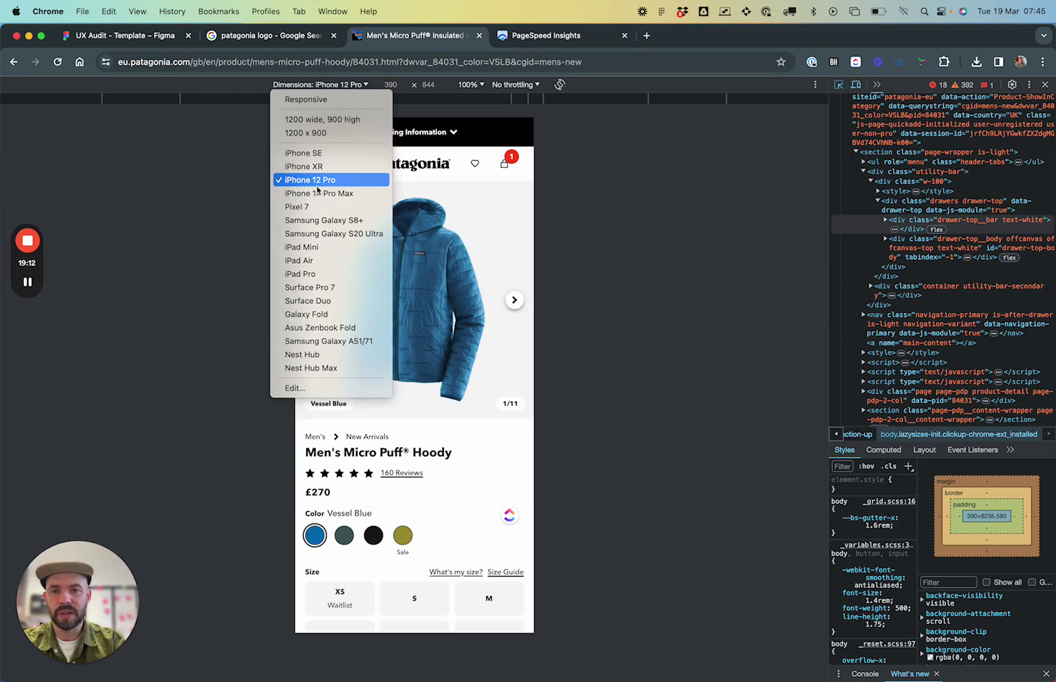
pyautogui.click(612, 200)
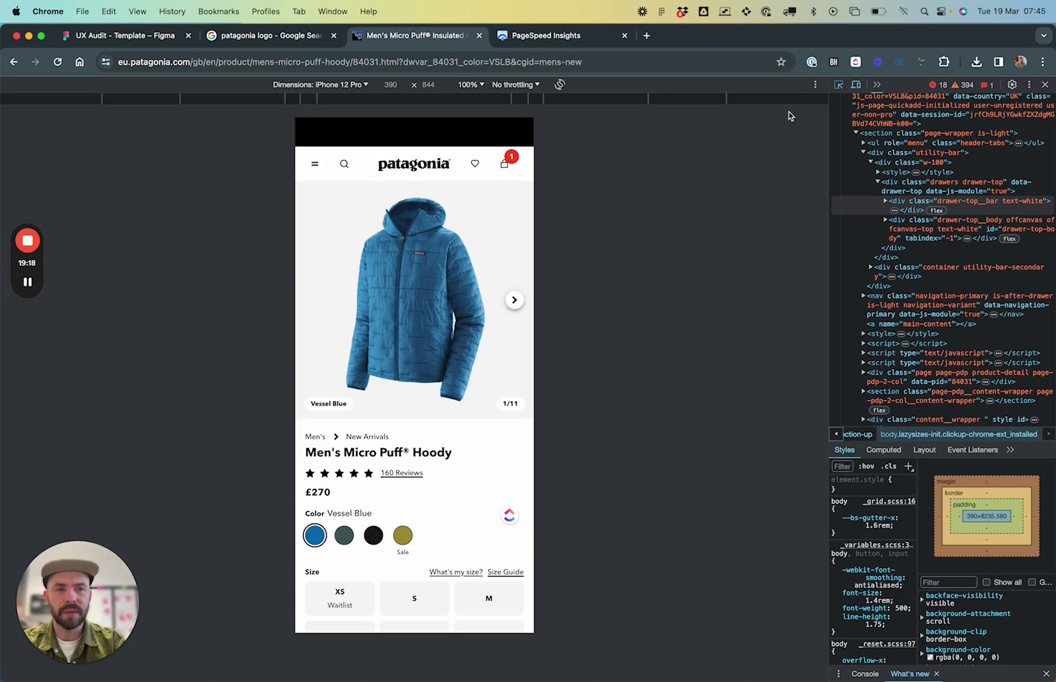
pyautogui.click(814, 84)
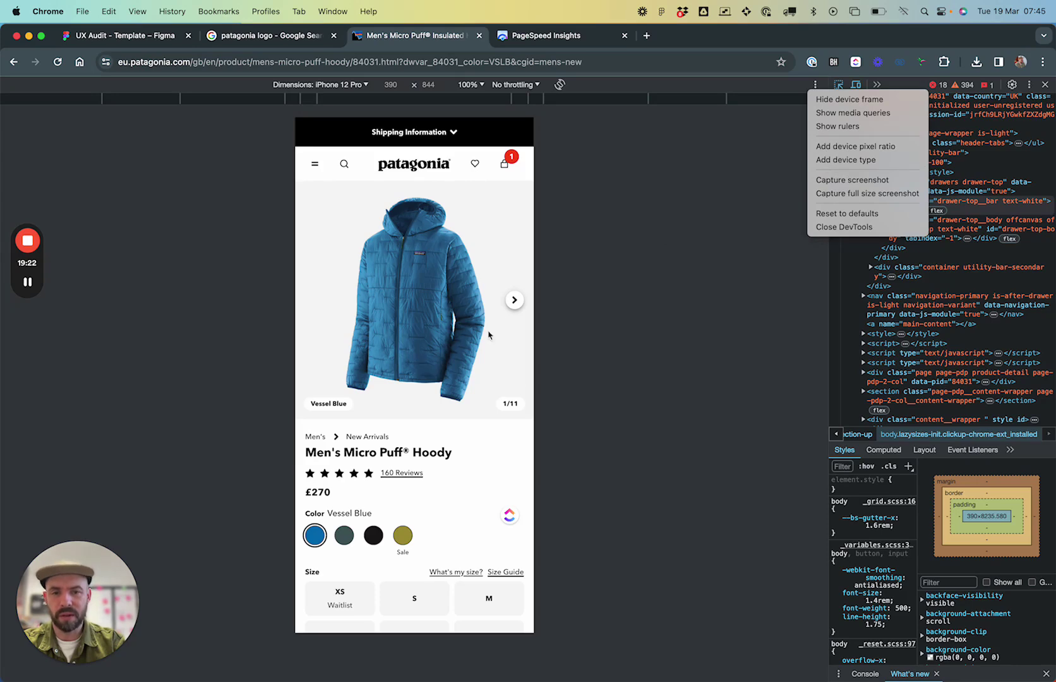
pyautogui.click(847, 195)
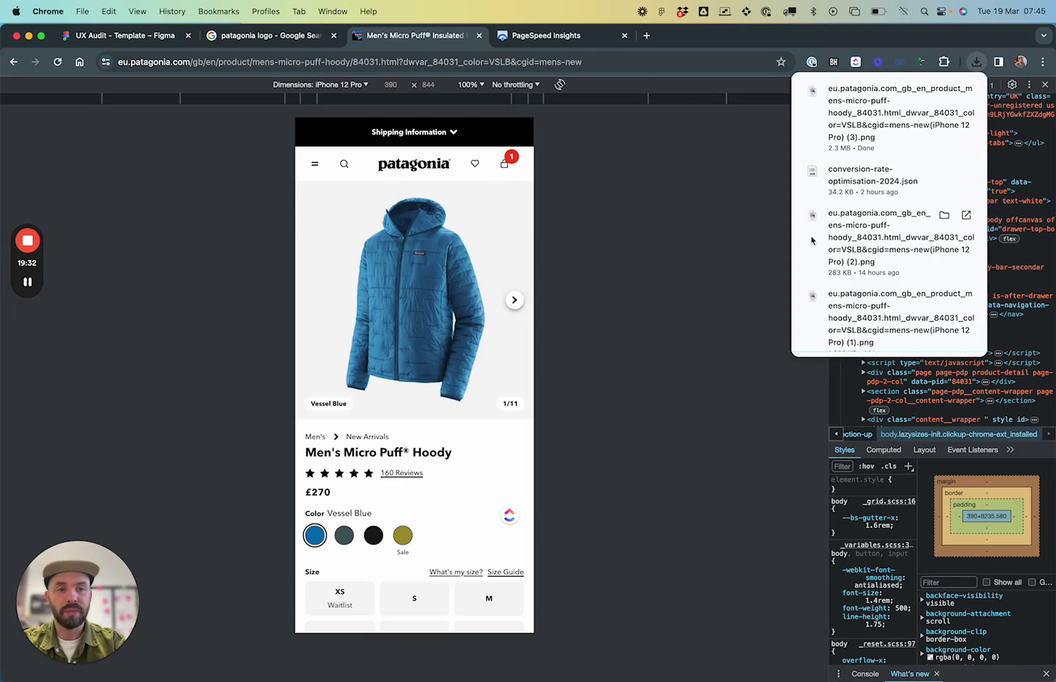
# - Locate the newly captured full size screenshot in the Downloads folder and preview it
pyautogui.click(944, 90)
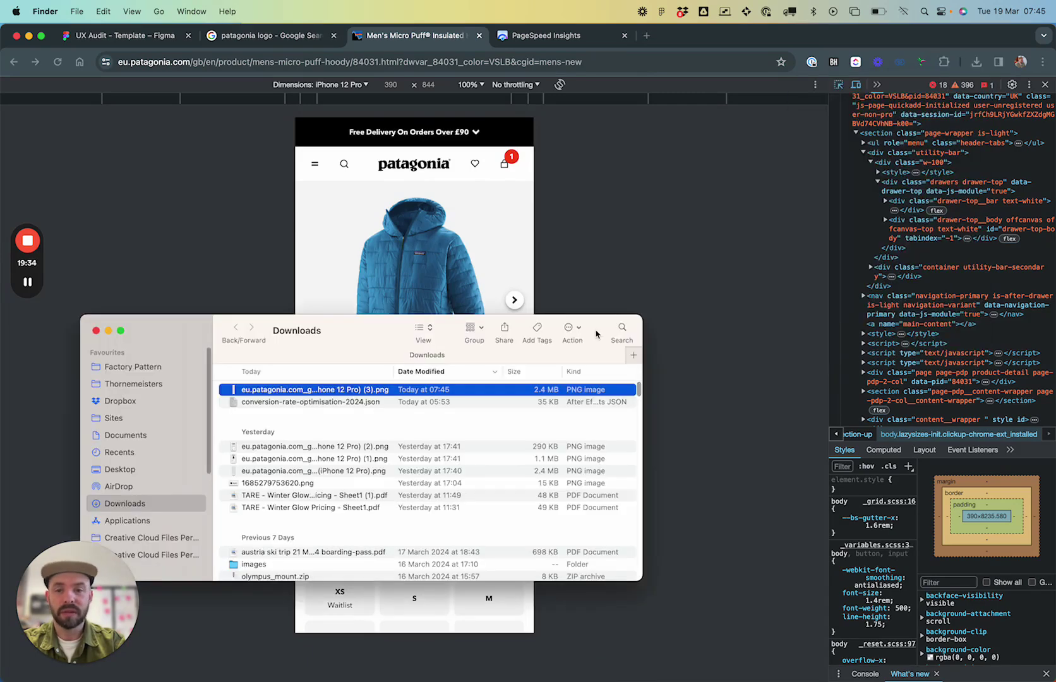
pyautogui.press('space')
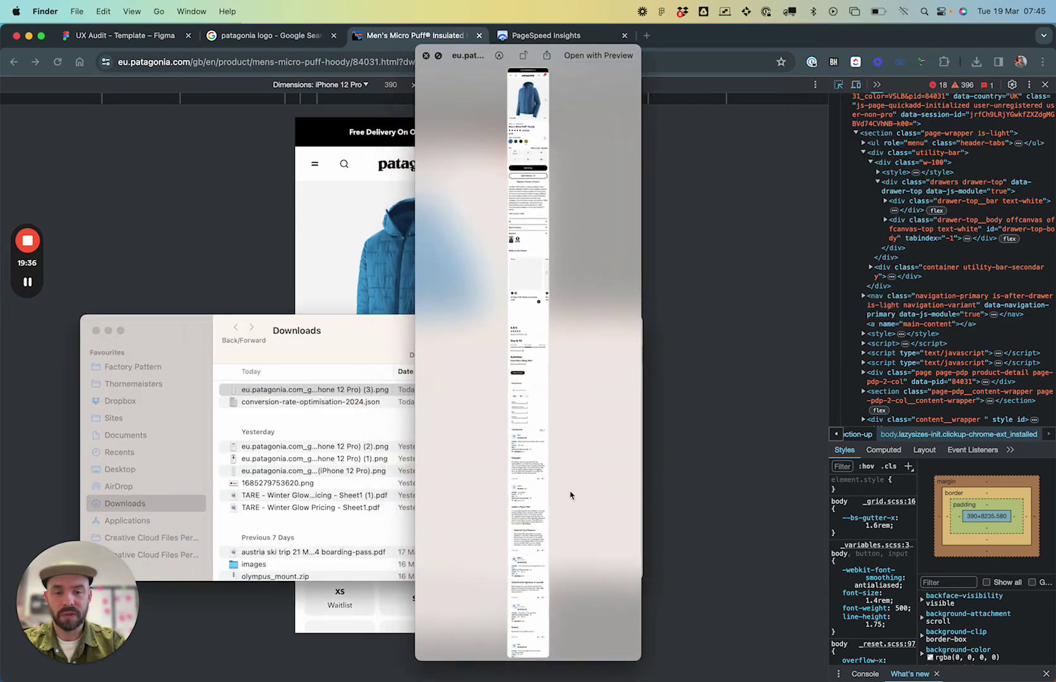
pyautogui.press('space')
pyautogui.click(720, 223)
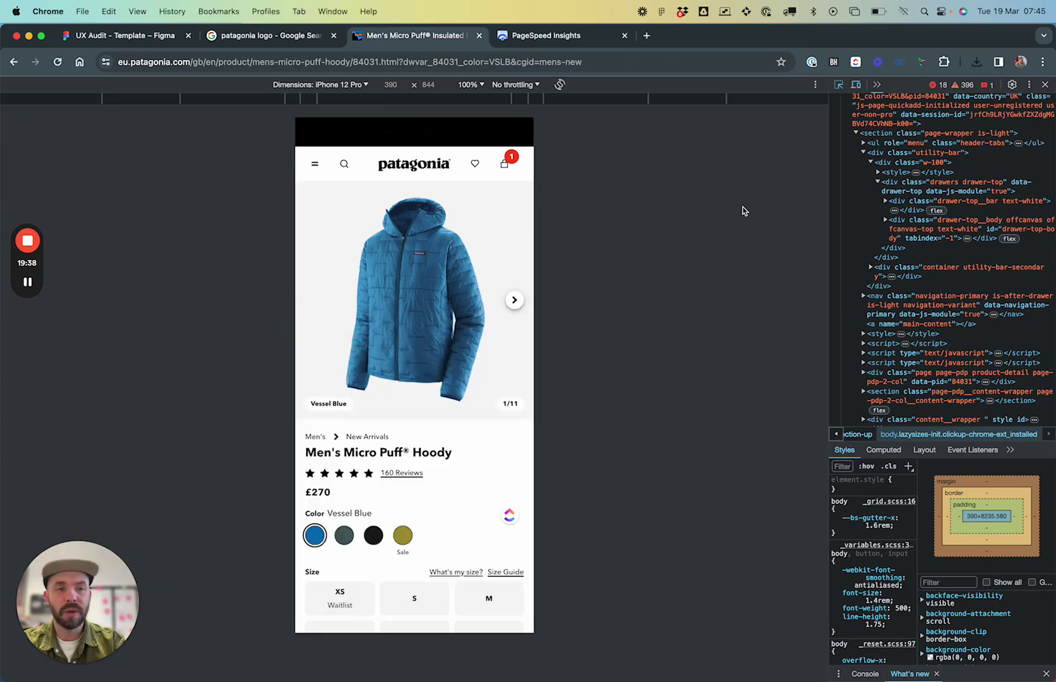
# - Capture a standard screenshot of the visible product page area and switch to Figma
pyautogui.click(814, 84)
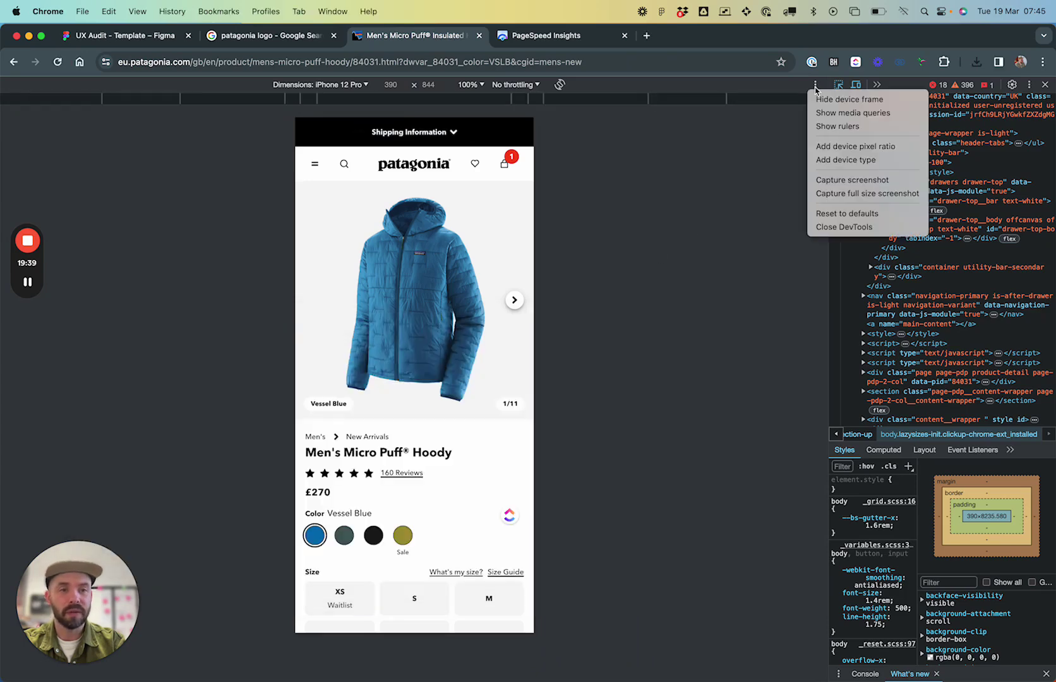
pyautogui.click(827, 181)
pyautogui.press('super+Tab')
pyautogui.press('super+Tab')
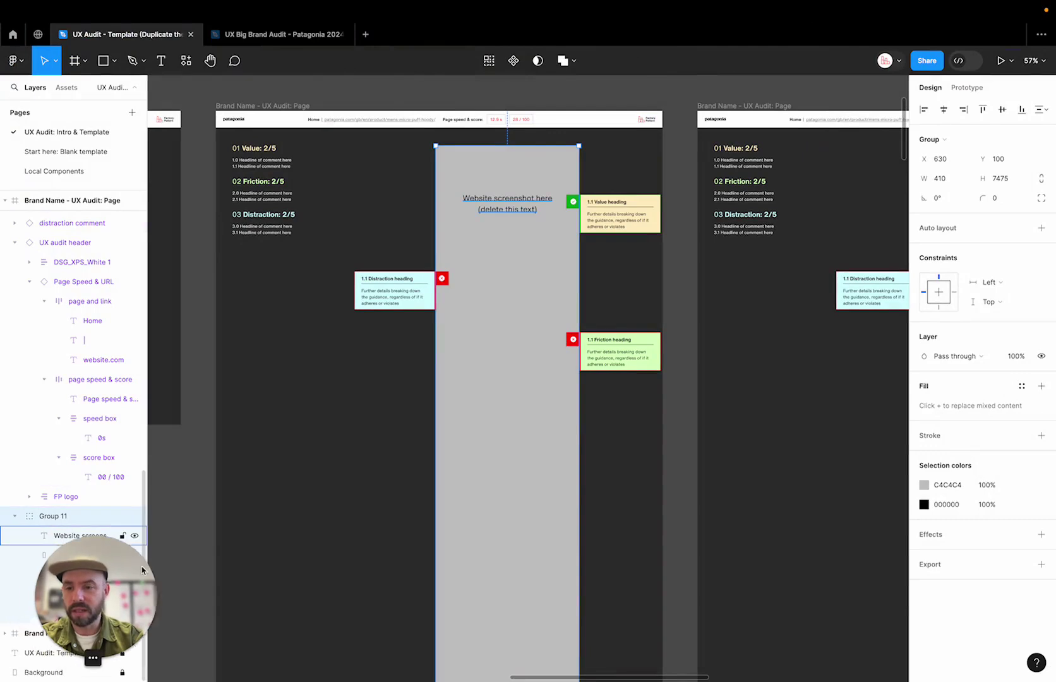
# - Delete the "Website screenshot here (delete this text)" text layer from Group 11 in the first Page frame
pyautogui.click(85, 555)
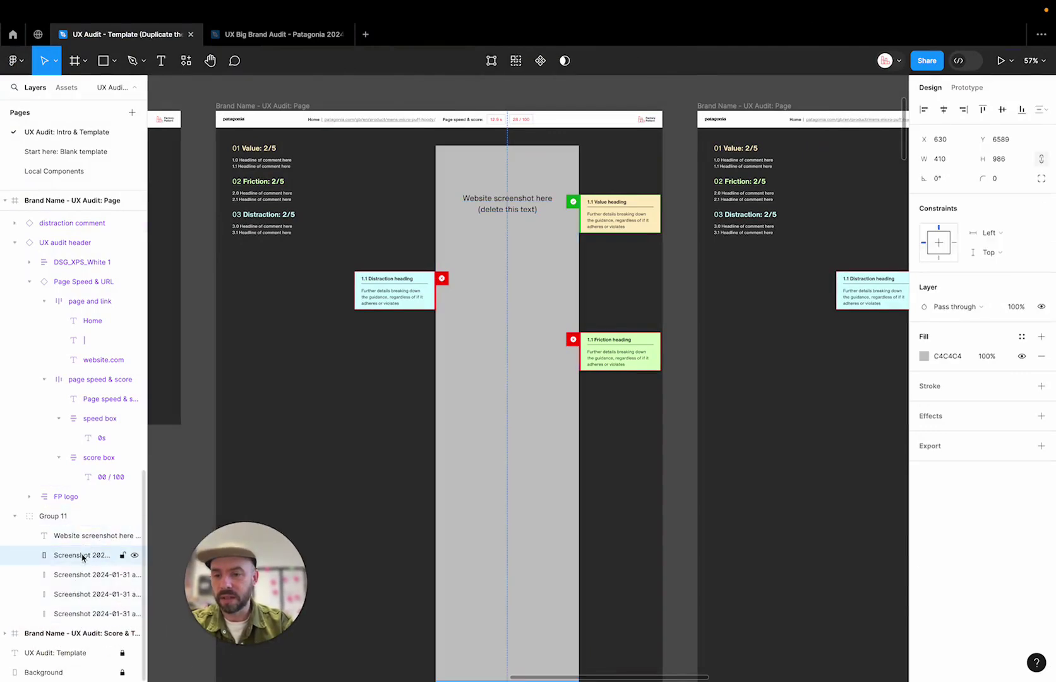
pyautogui.click(84, 575)
pyautogui.click(79, 557)
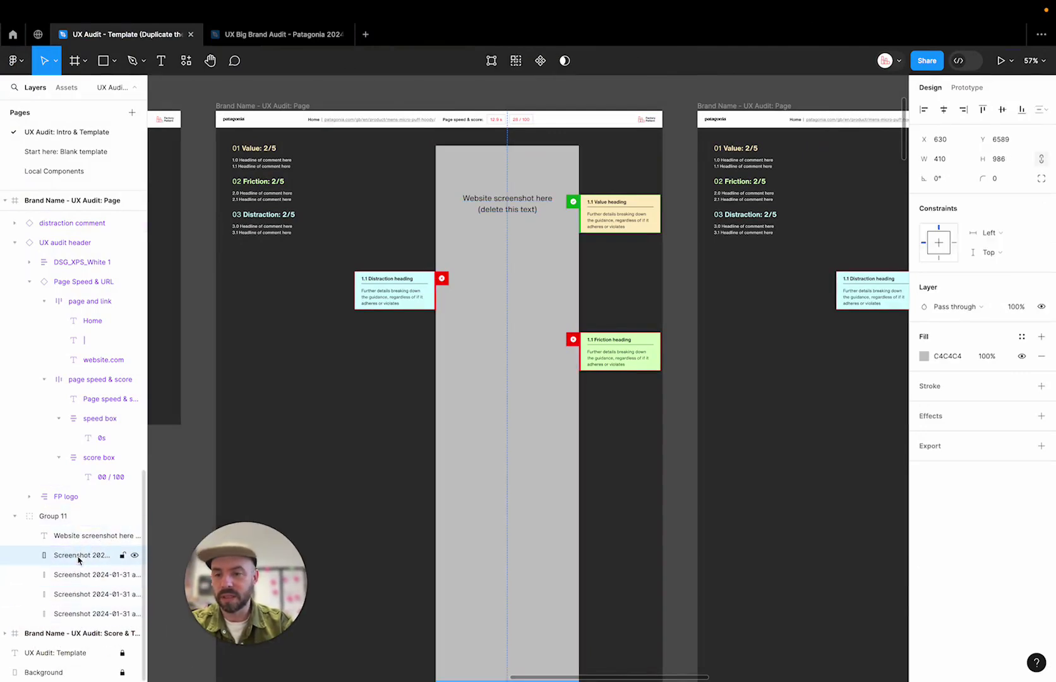
pyautogui.click(448, 400)
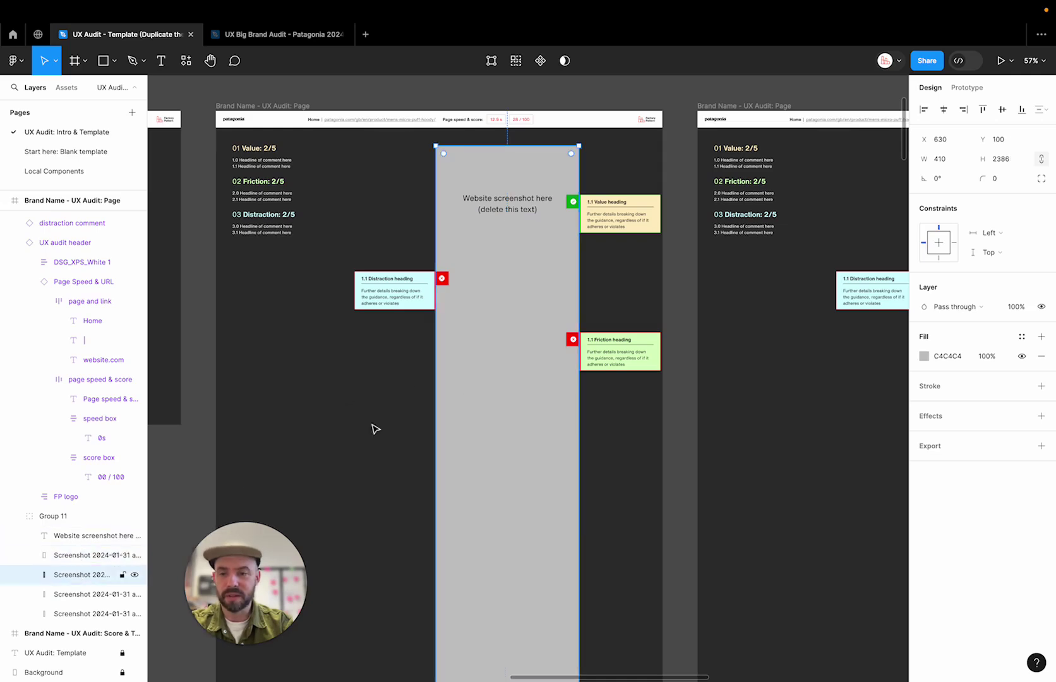
pyautogui.click(98, 538)
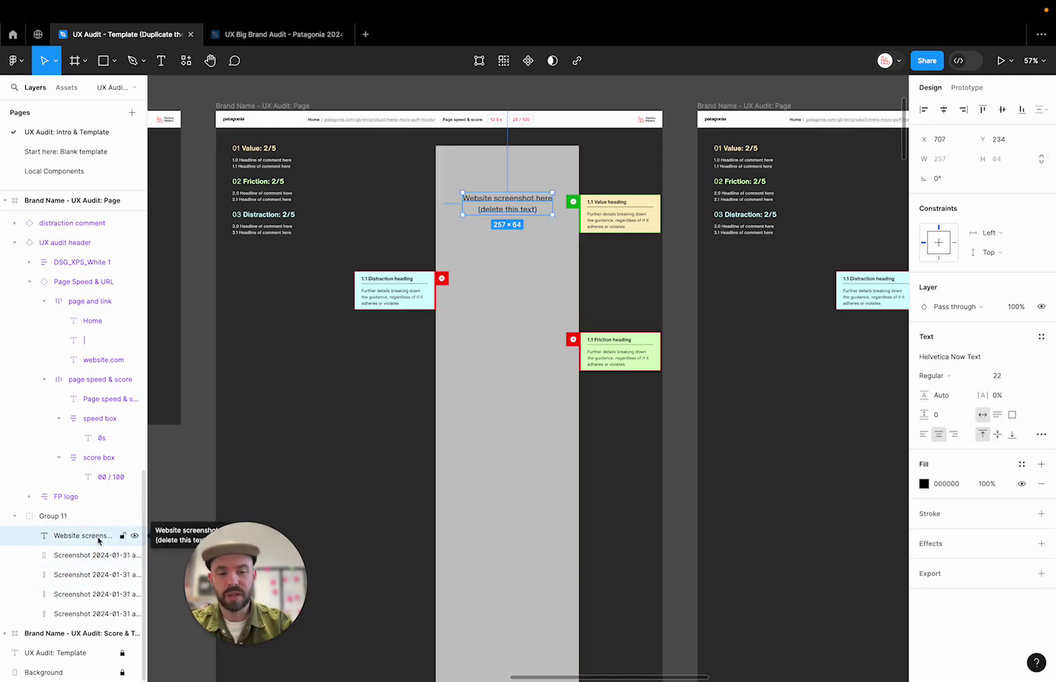
pyautogui.press('Delete')
pyautogui.click(98, 538)
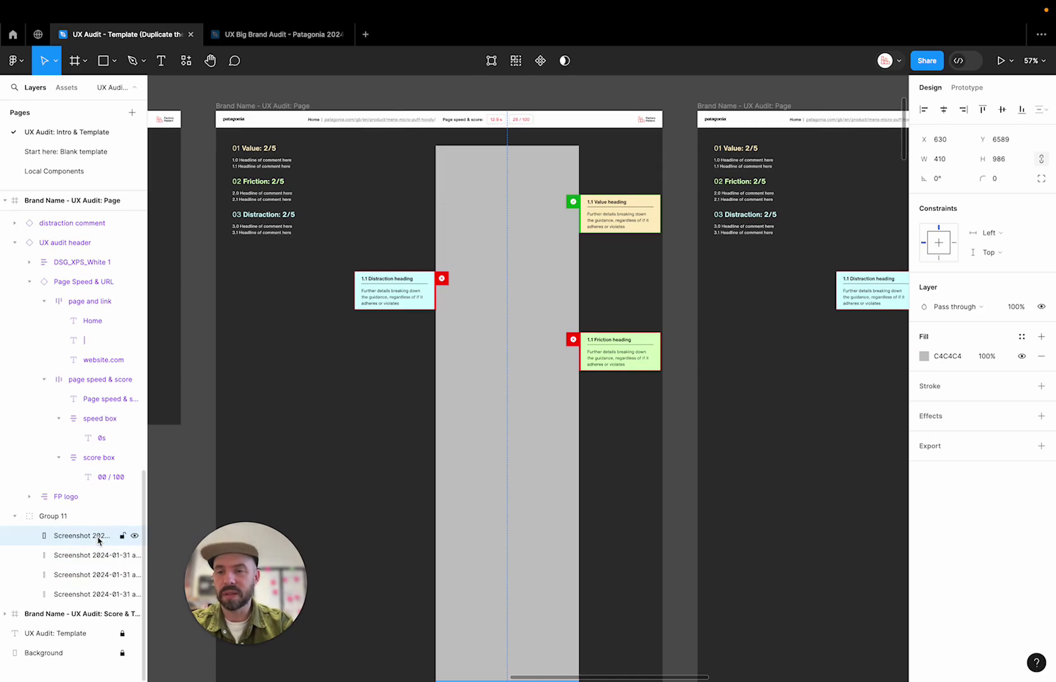
# - Place the full size Patagonia screenshot, the file ending in (iPhone 12 Pro) (3).png, from Downloads over the grey placeholder
pyautogui.moveTo(201, 5)
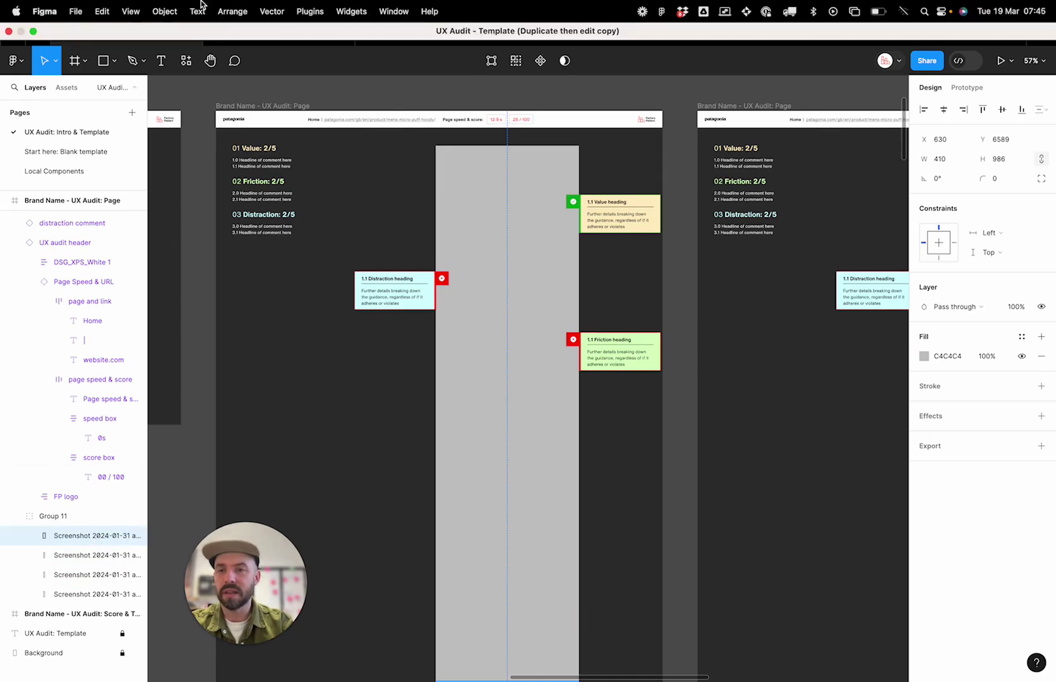
pyautogui.click(17, 61)
pyautogui.moveTo(43, 116)
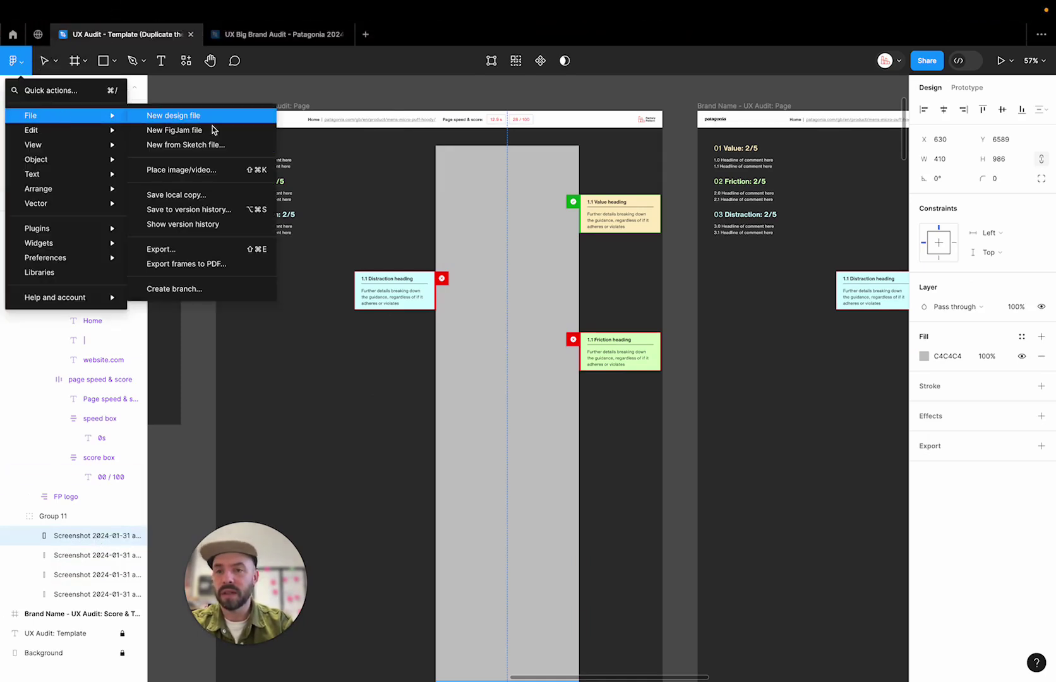
pyautogui.click(215, 170)
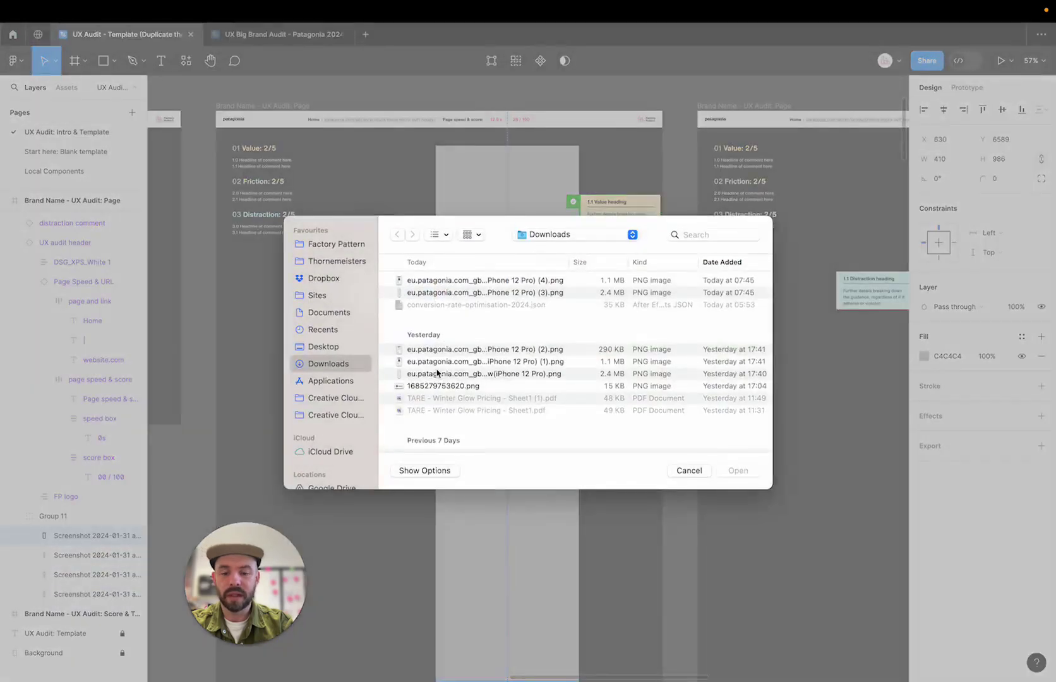
pyautogui.click(444, 280)
pyautogui.press('space')
pyautogui.press('space')
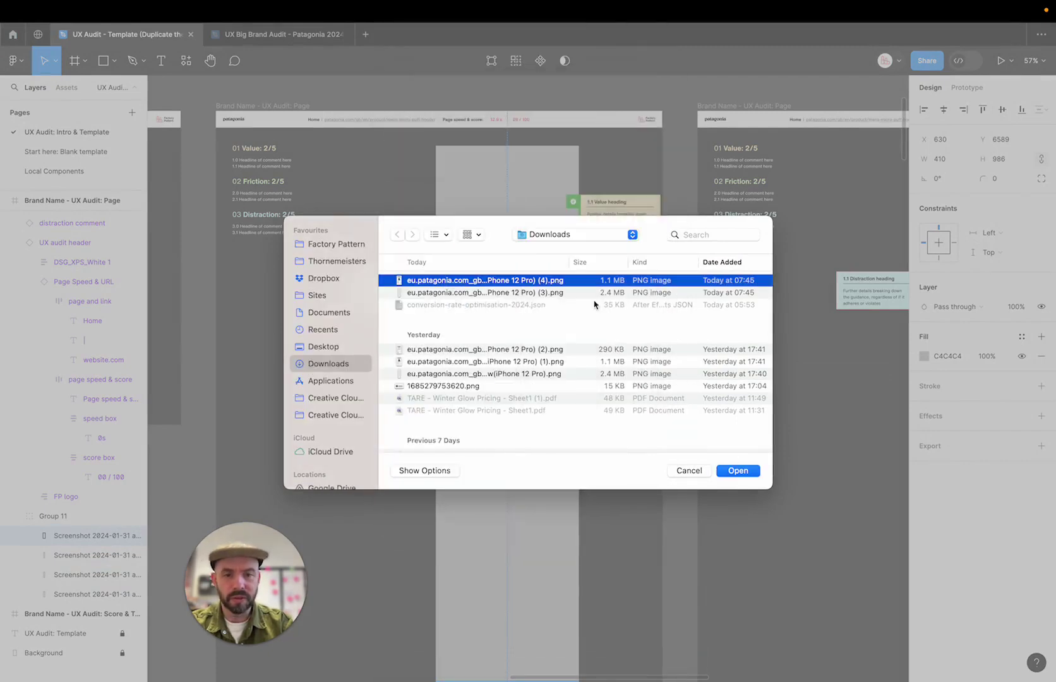
pyautogui.click(543, 292)
pyautogui.click(739, 471)
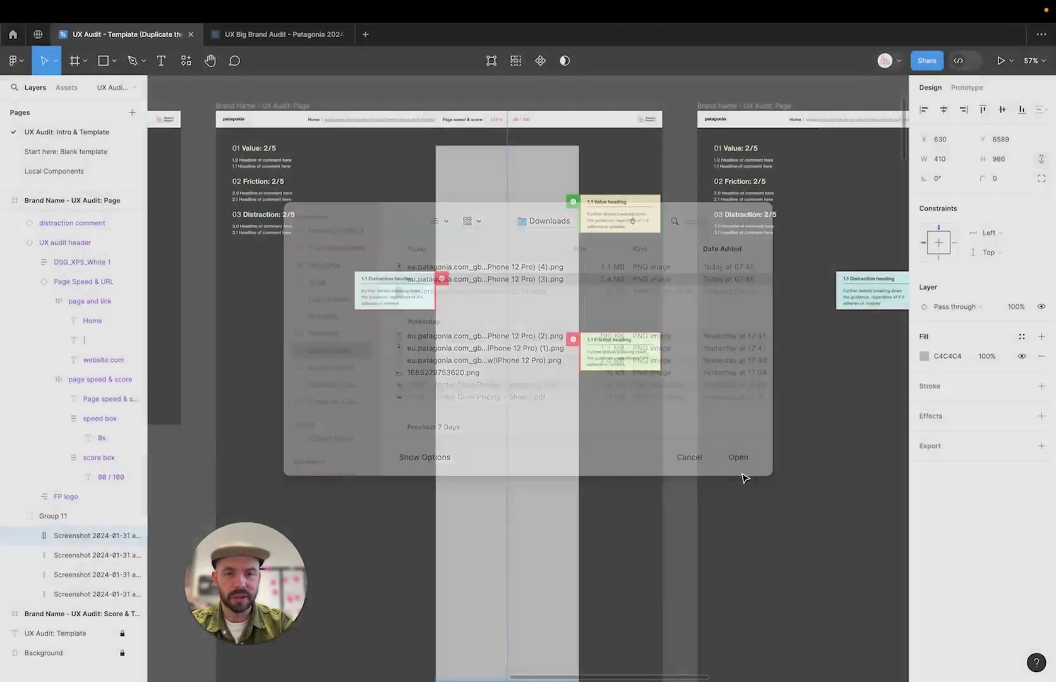
pyautogui.click(159, 60)
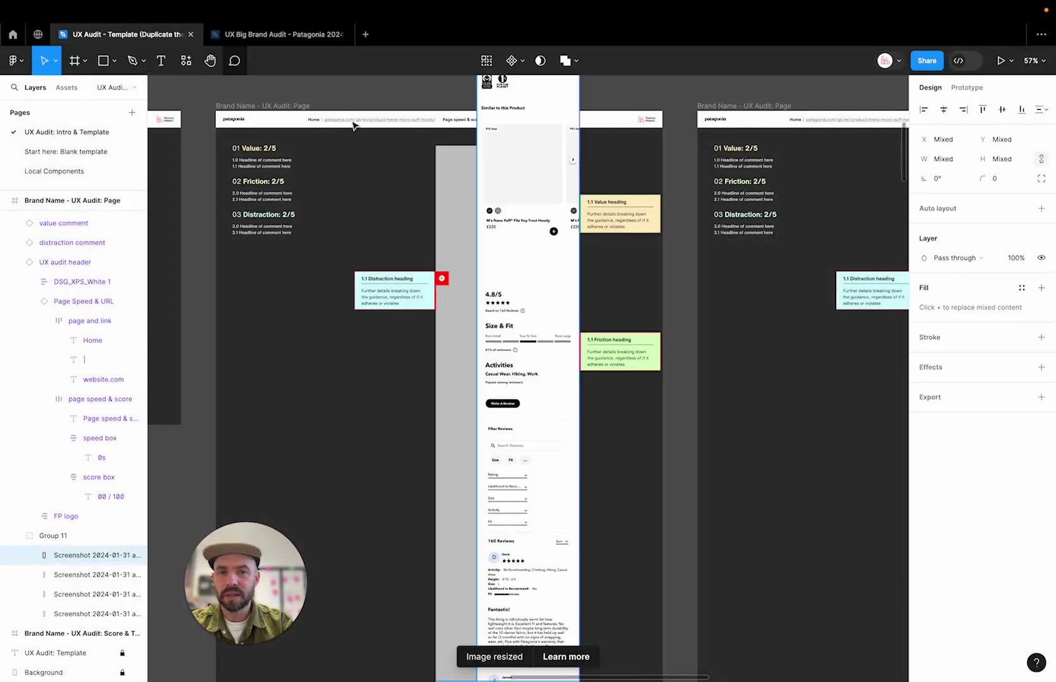
pyautogui.moveTo(523, 180); pyautogui.dragTo(514, 286)
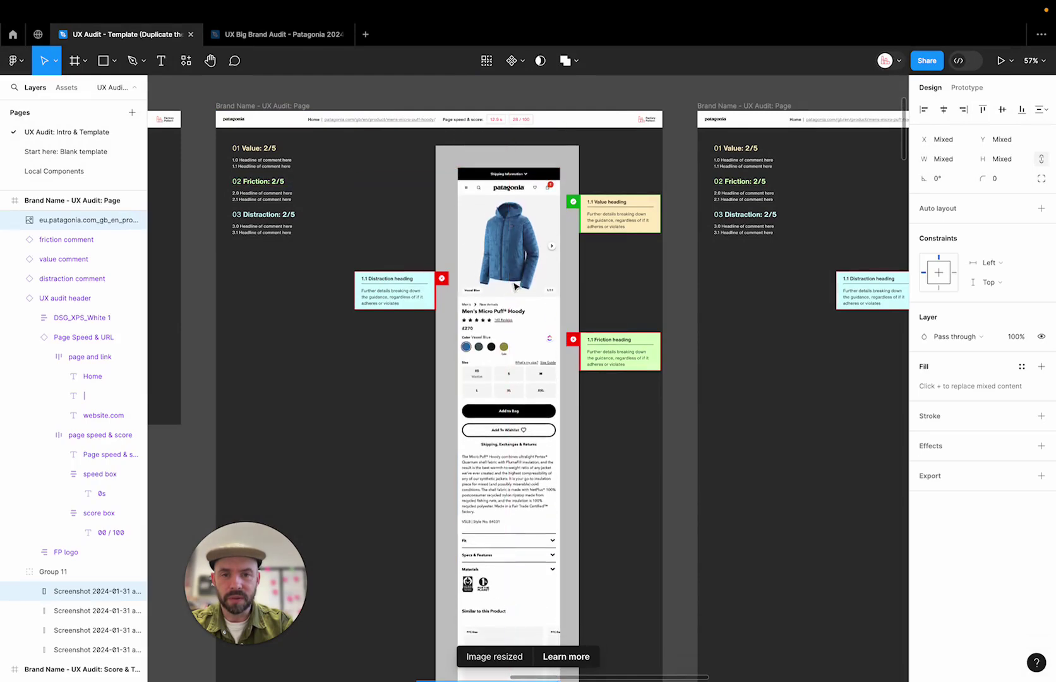
# - Move the placed full size screenshot to the grey placeholder's top-left corner
pyautogui.scroll(5, 498, 240)
pyautogui.scroll(-2, 498, 241)
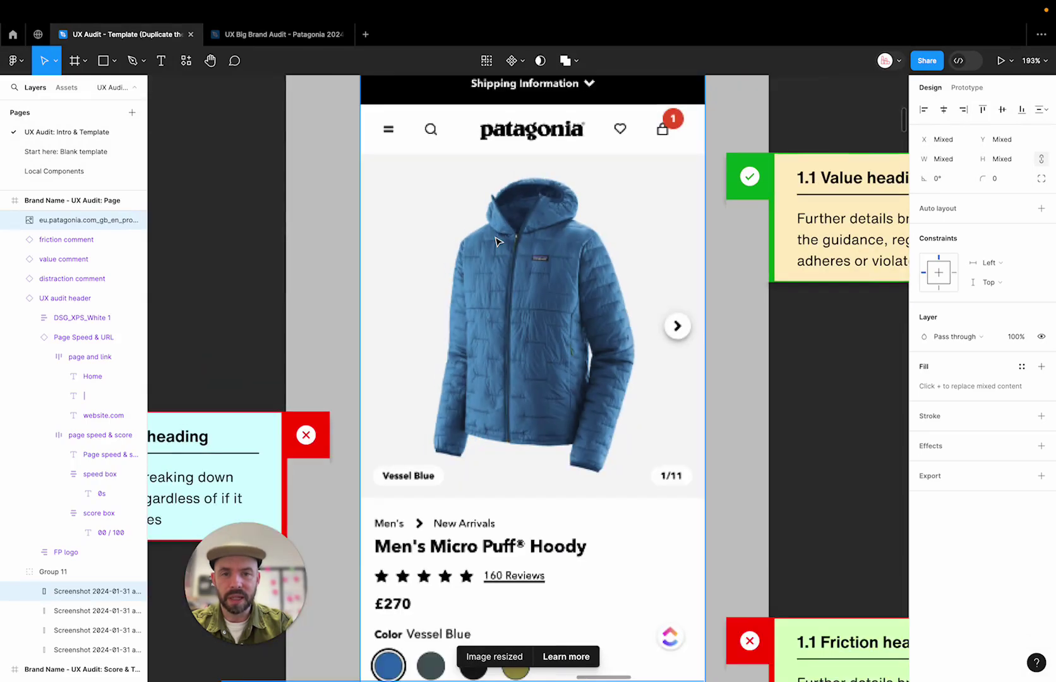
pyautogui.scroll(-4, 498, 240)
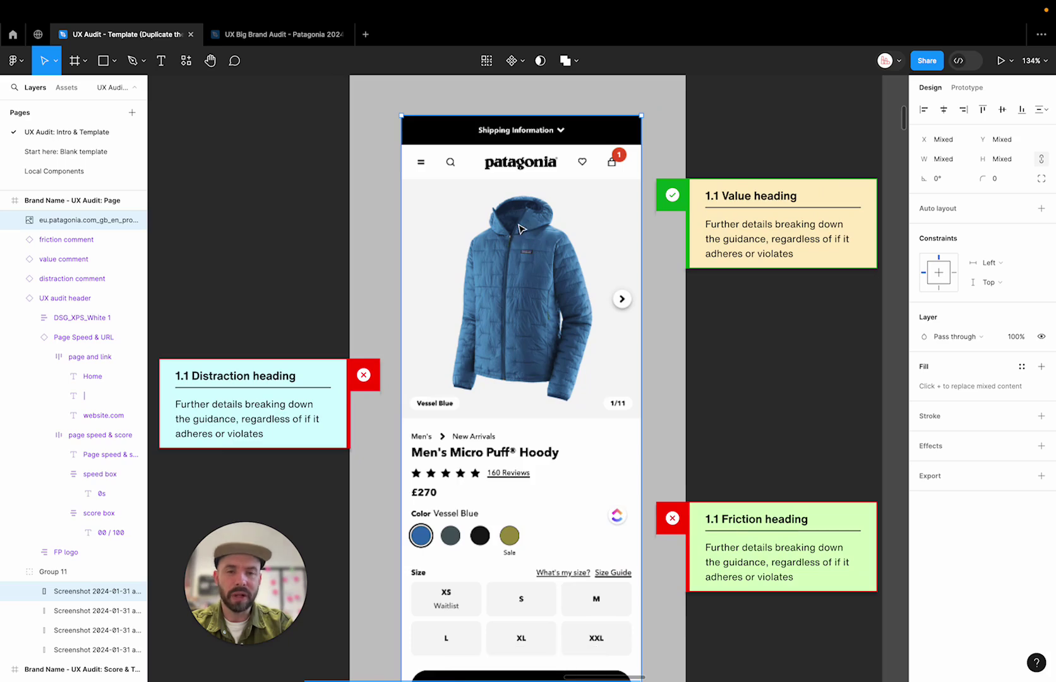
pyautogui.moveTo(519, 229); pyautogui.dragTo(468, 188)
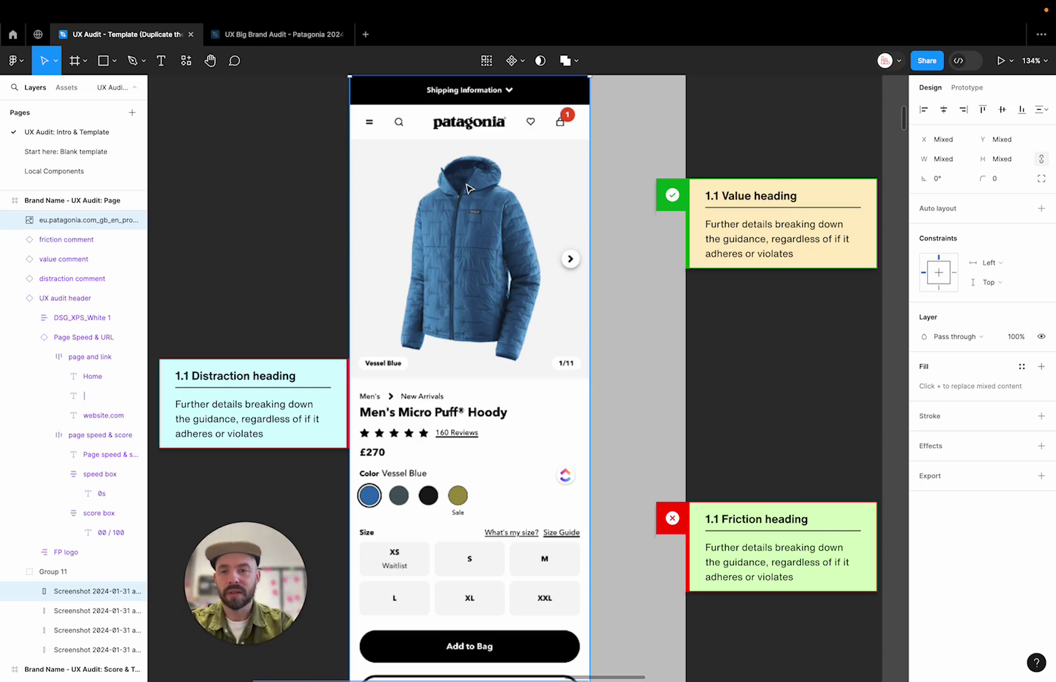
# - Undo the placement and moves of the full size screenshot
pyautogui.hotkey('ctrl', 'z')
pyautogui.hotkey('ctrl', 'z')
pyautogui.hotkey('ctrl', 'z')
pyautogui.hotkey('ctrl', 'z')
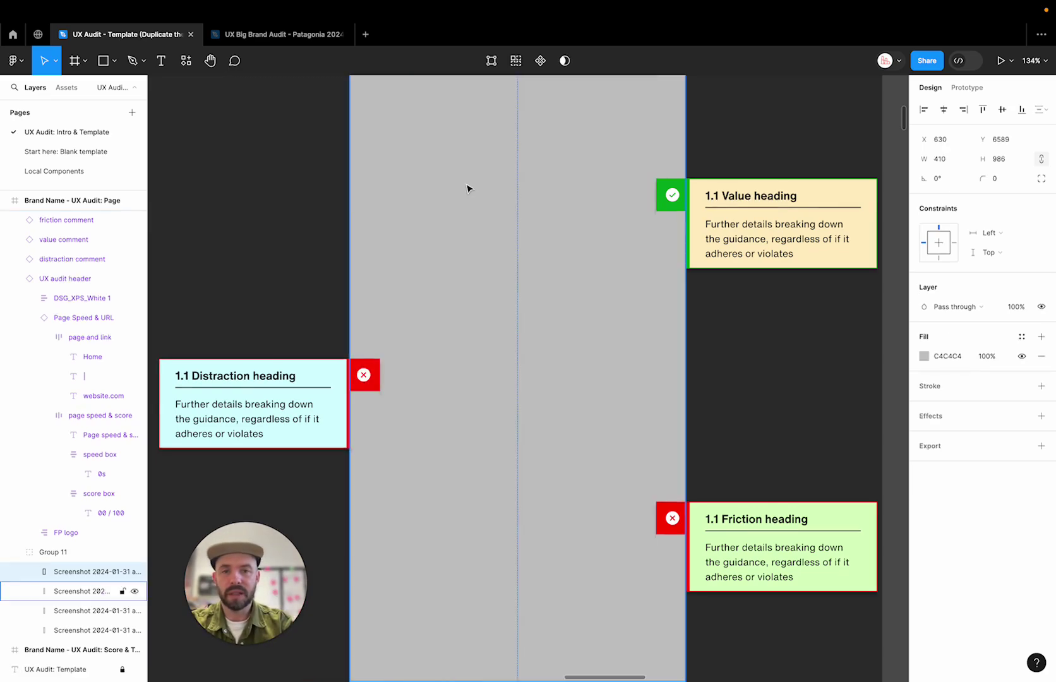
pyautogui.scroll(-3, 412, 239)
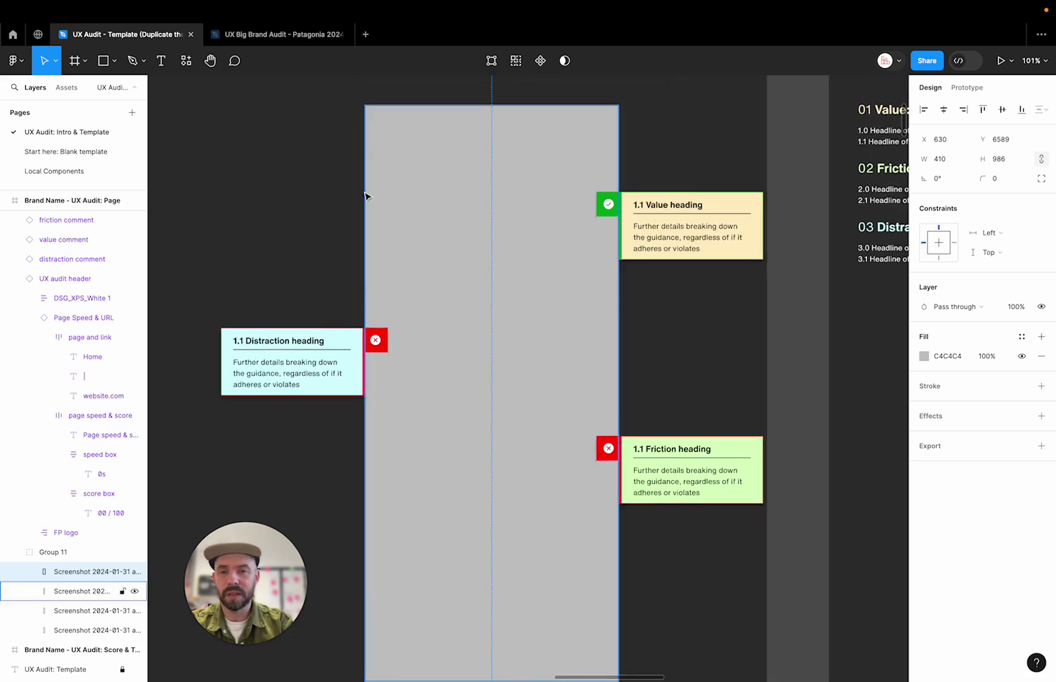
# - Place the visible-area screenshot, the file ending in (iPhone 12 Pro) (4).png, from Downloads into the grey placeholder rectangle
pyautogui.click(317, 210)
pyautogui.press('super+shift+k')
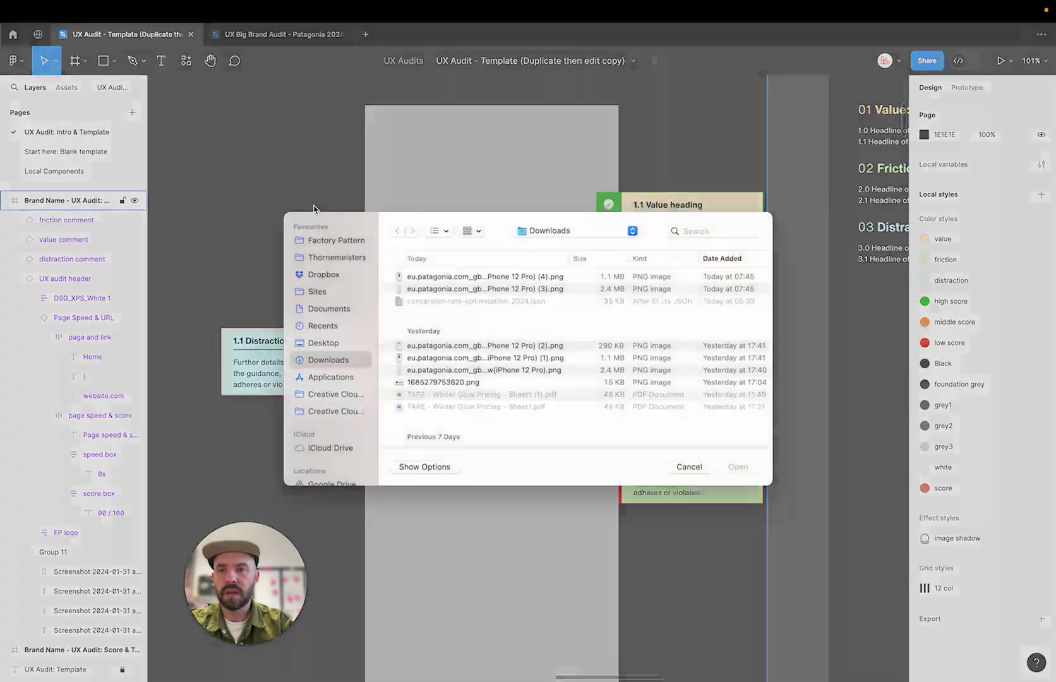
pyautogui.click(421, 280)
pyautogui.press('space')
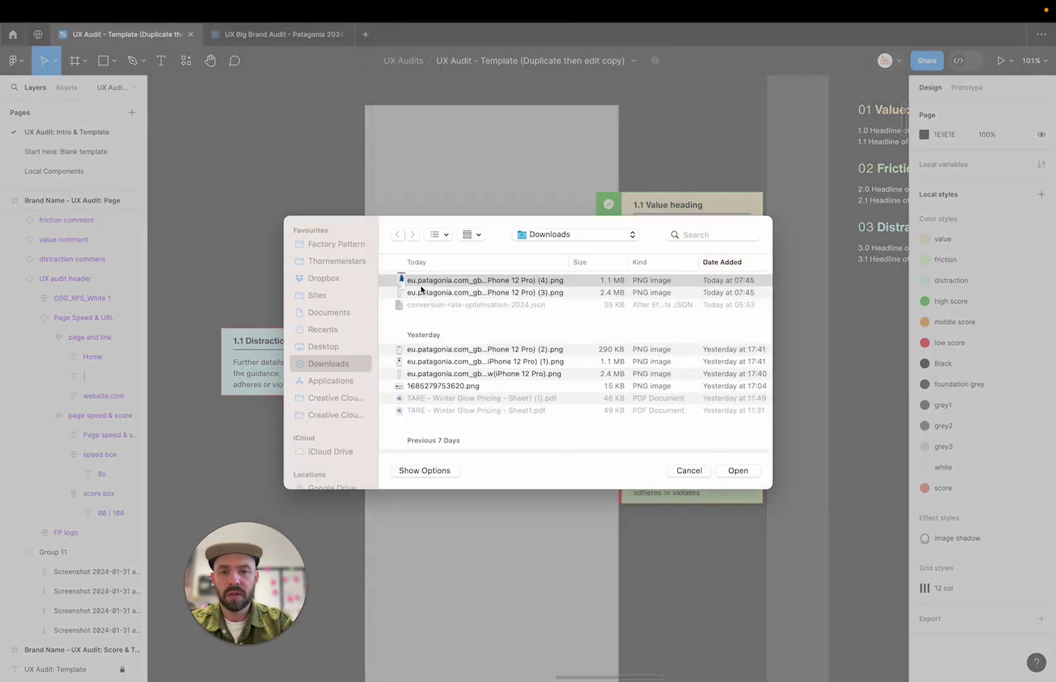
pyautogui.doubleClick(421, 280)
pyautogui.click(400, 187)
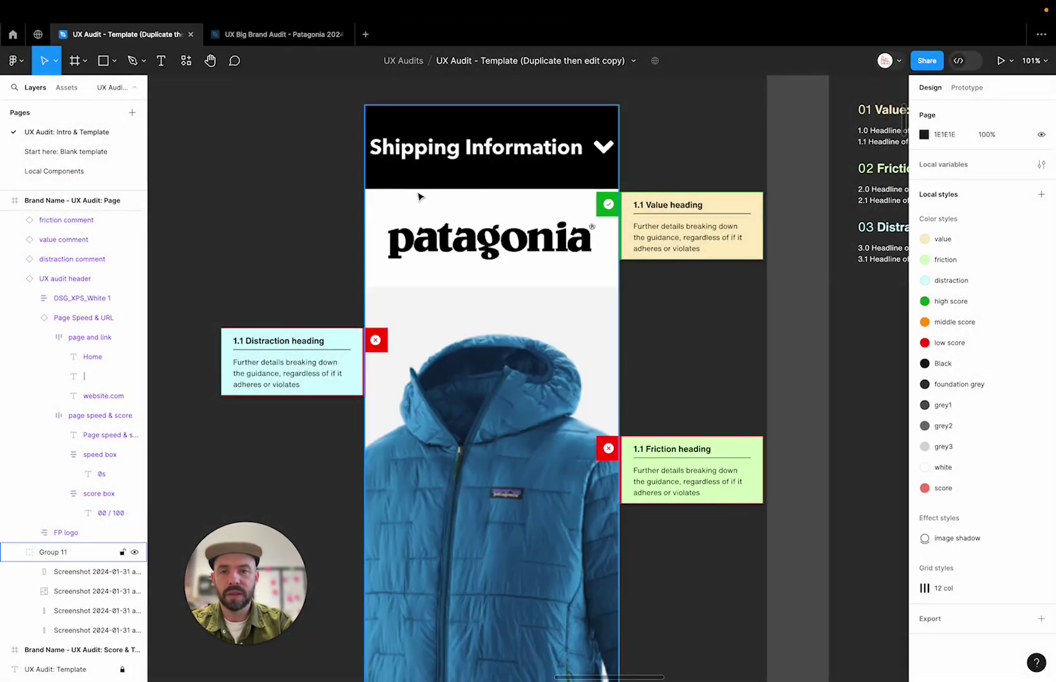
# - Move the image-filled layer to the top of Group 11 and set its image fill mode to Fit
pyautogui.click(65, 591)
pyautogui.moveTo(66, 591); pyautogui.dragTo(66, 563)
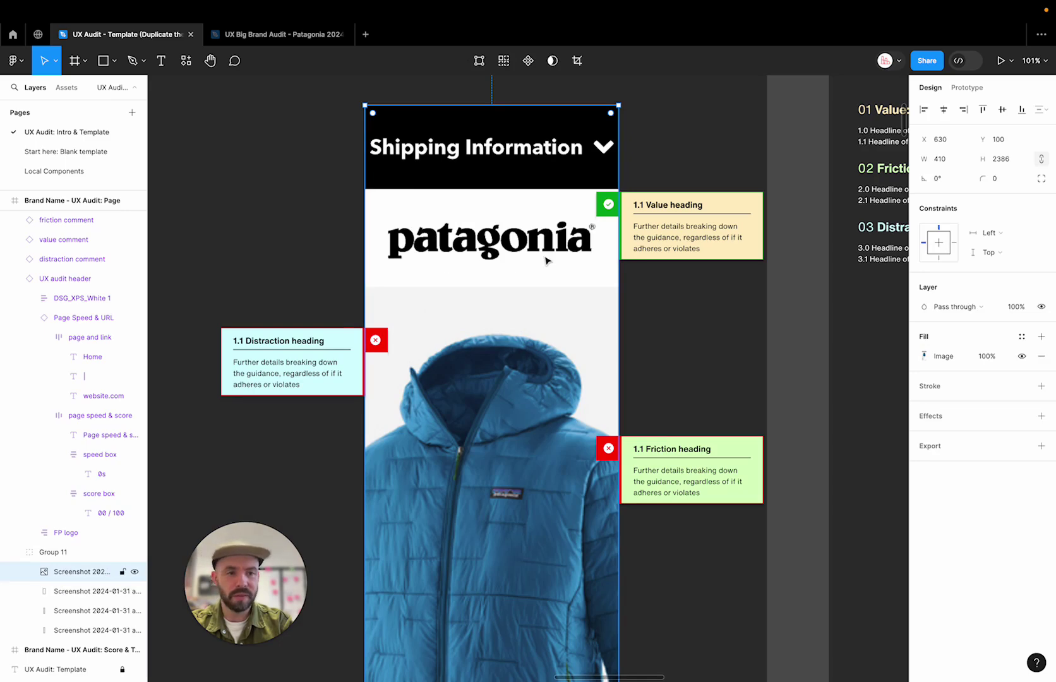
pyautogui.click(924, 356)
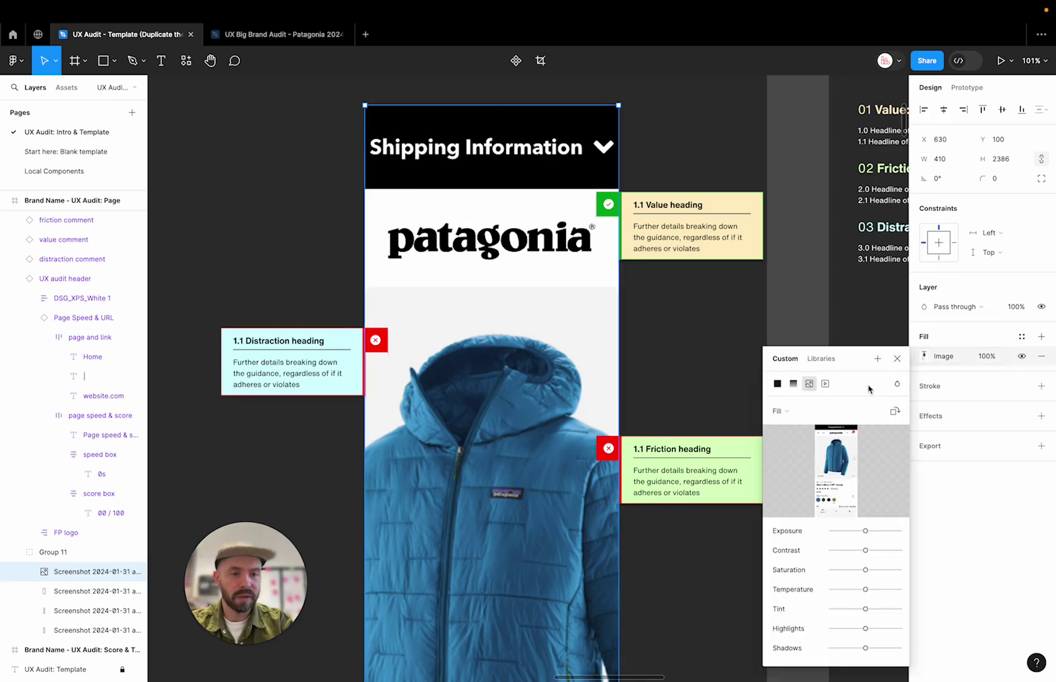
pyautogui.click(789, 411)
pyautogui.click(805, 429)
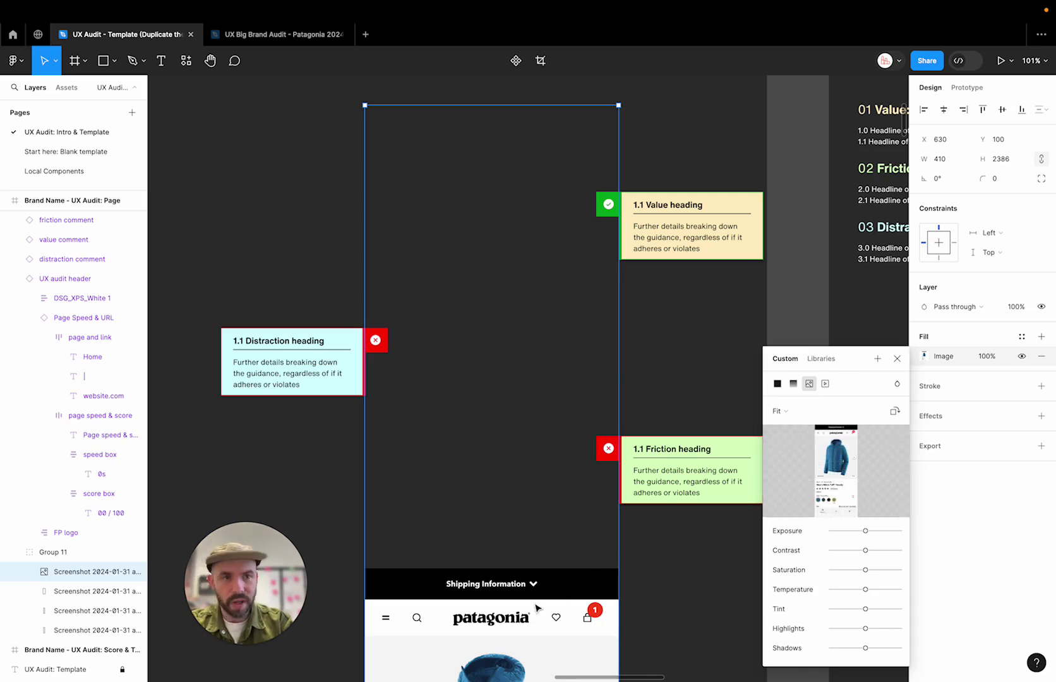
# - Try setting the image-filled layer's Y position to 0 and lowering its top edge, undoing both attempts
pyautogui.click(1003, 142)
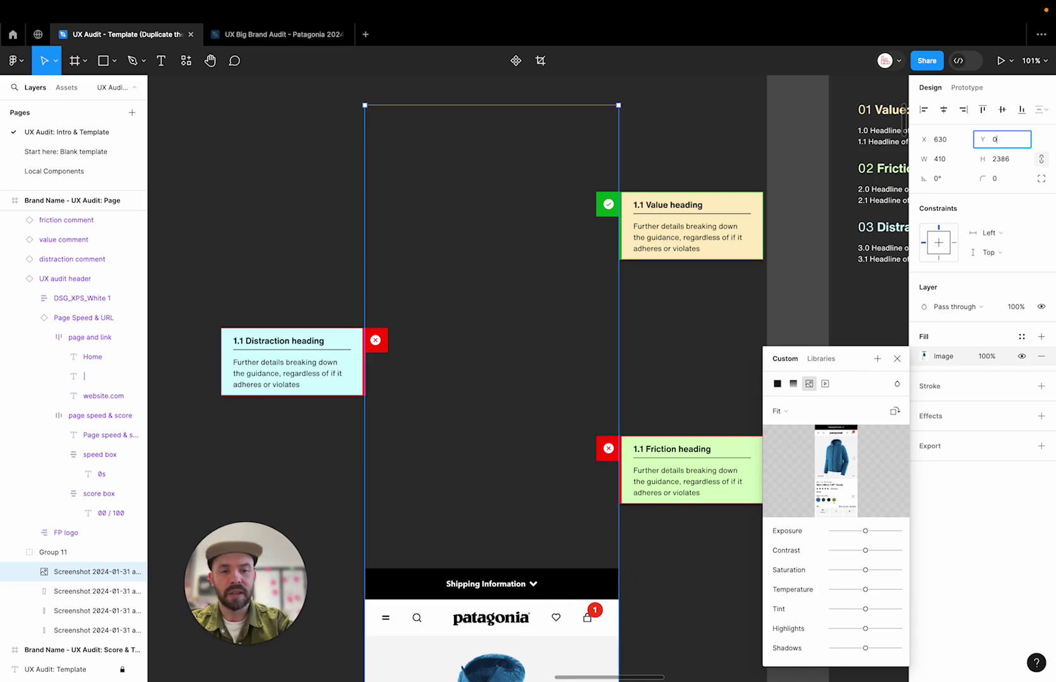
pyautogui.press('Tab')
pyautogui.press('super+z')
pyautogui.click(477, 620)
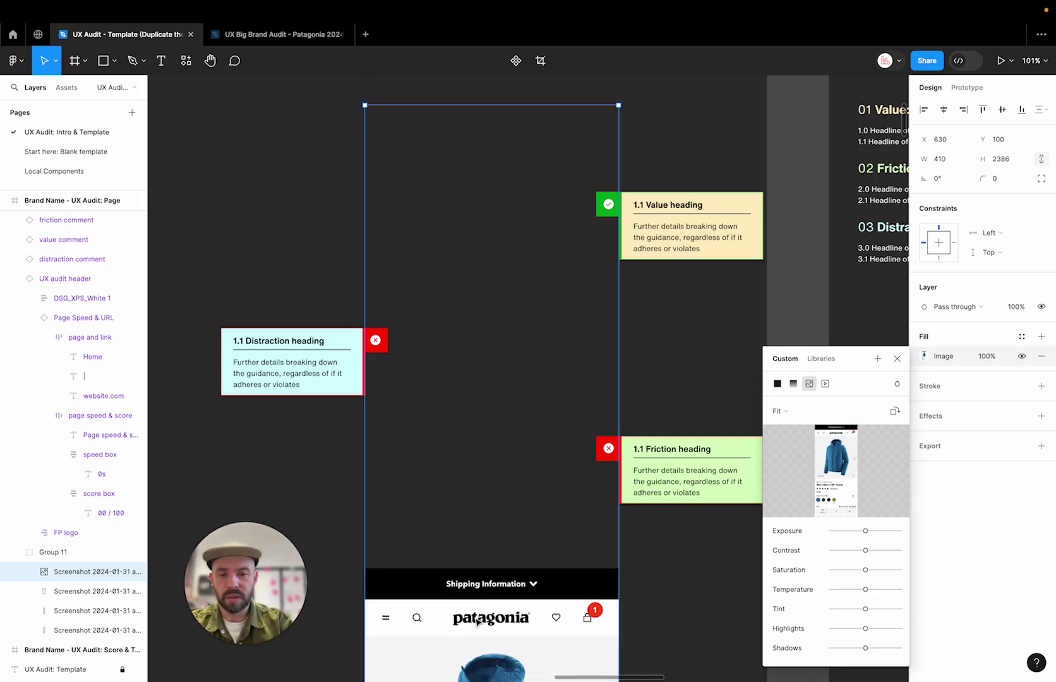
pyautogui.moveTo(587, 105); pyautogui.dragTo(583, 441)
pyautogui.press('super+z')
# - Check the fitted image's extent, undo its Fit mode, layer reorder and image fill, and clear the selection
pyautogui.click(71, 591)
pyautogui.click(73, 573)
pyautogui.scroll(-2, 586, 585)
pyautogui.keyDown('ctrl'); pyautogui.scroll(-5, 586, 584); pyautogui.keyUp('ctrl')
pyautogui.scroll(-5, 586, 584)
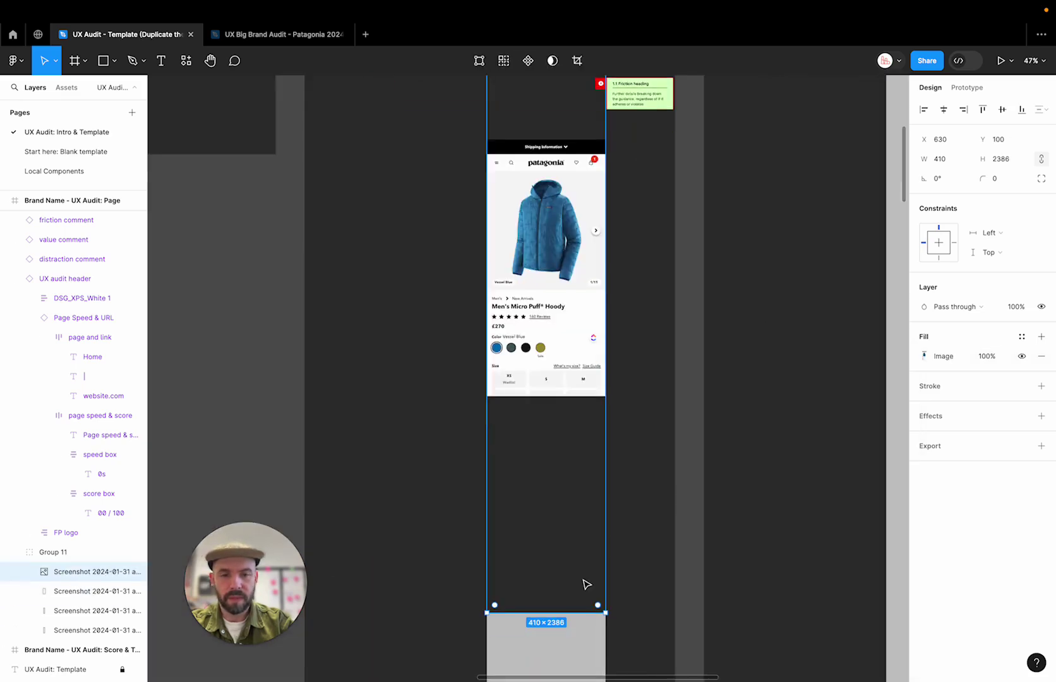
pyautogui.scroll(8, 584, 581)
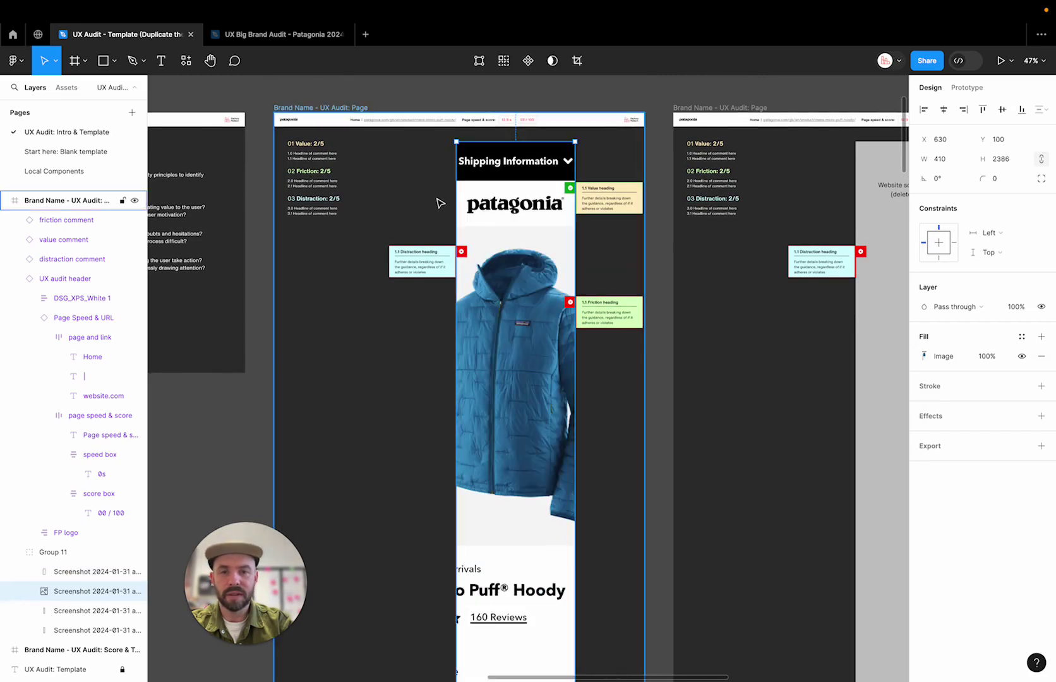
pyautogui.click(440, 203)
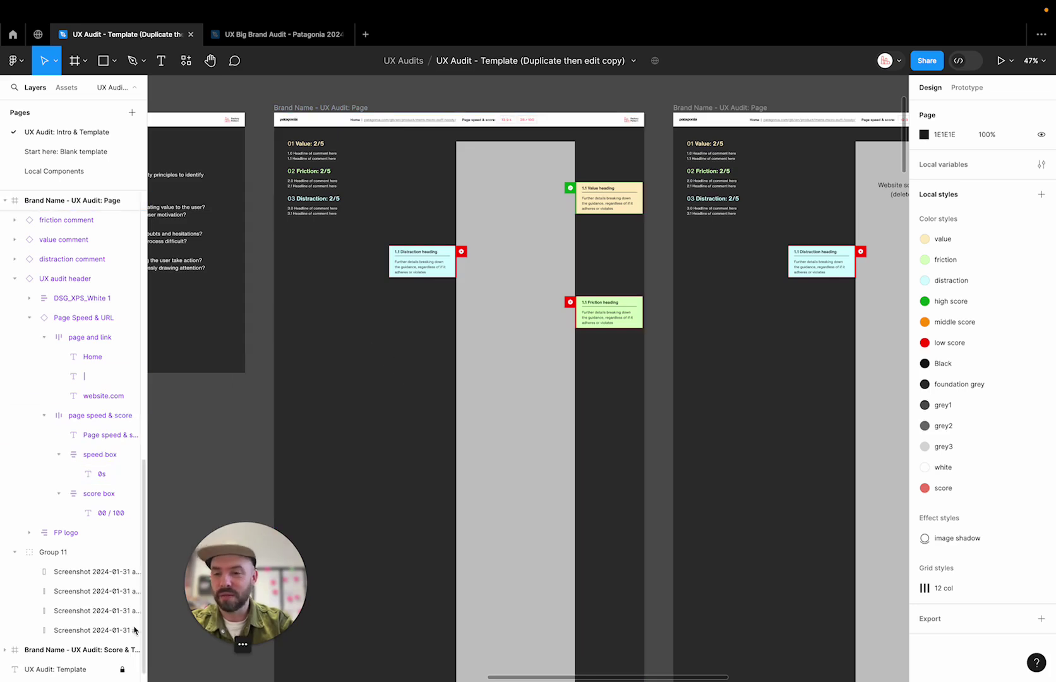
# - Import the visible-area screenshot, the file ending in (iPhone 12 Pro) (4).png, from Downloads and place it at full size on the page frame
pyautogui.click(61, 554)
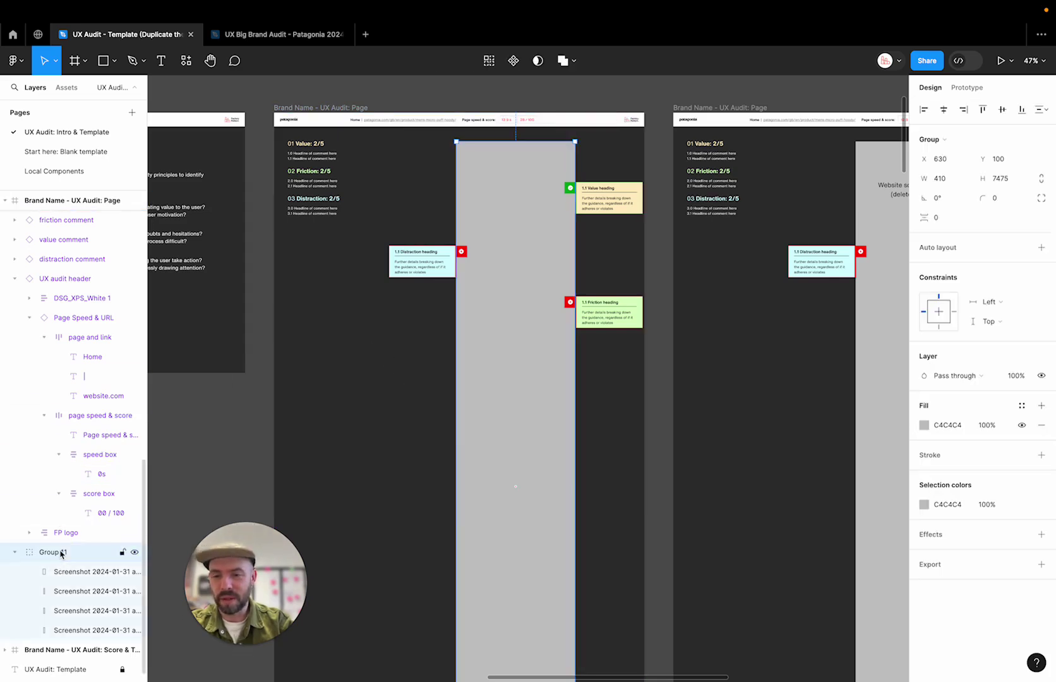
pyautogui.press('super+shift+k')
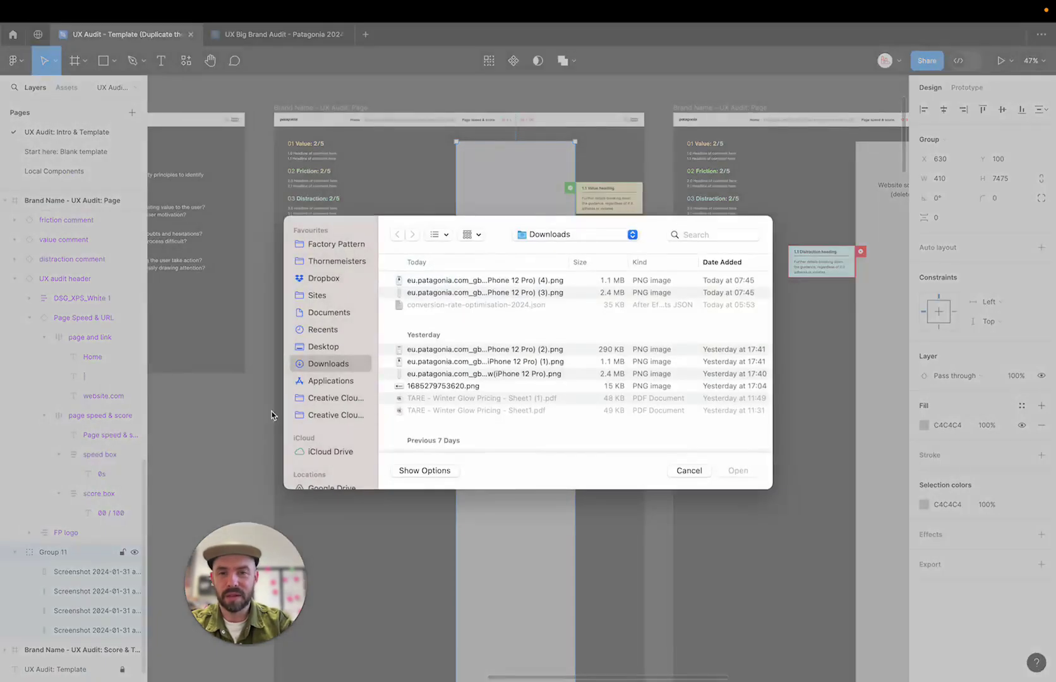
pyautogui.click(440, 284)
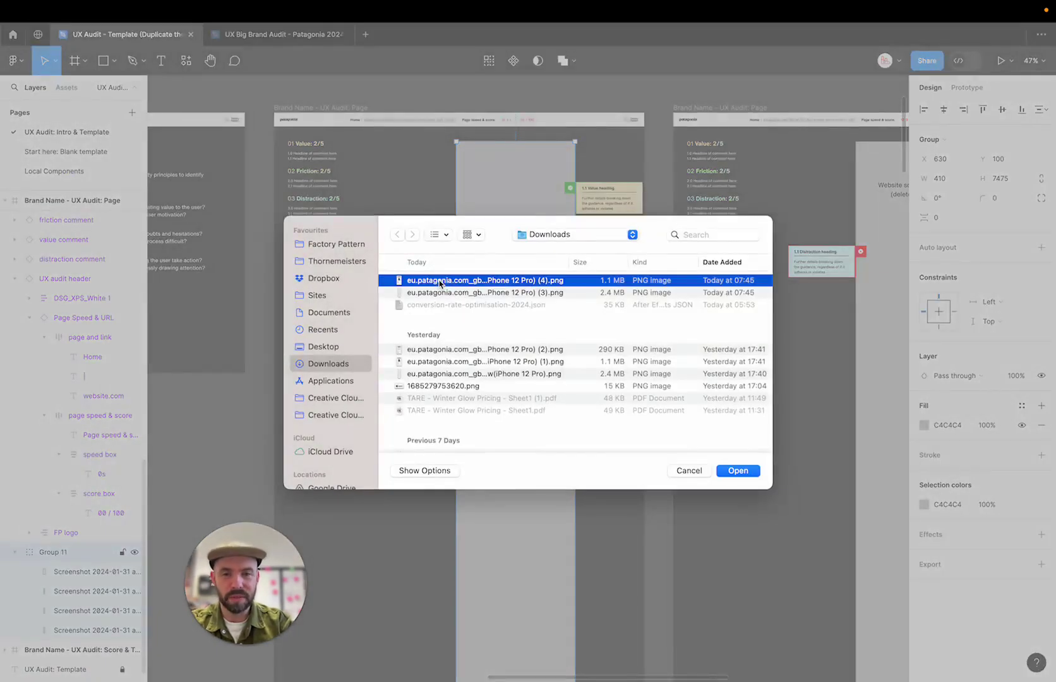
pyautogui.click(732, 471)
pyautogui.click(377, 158)
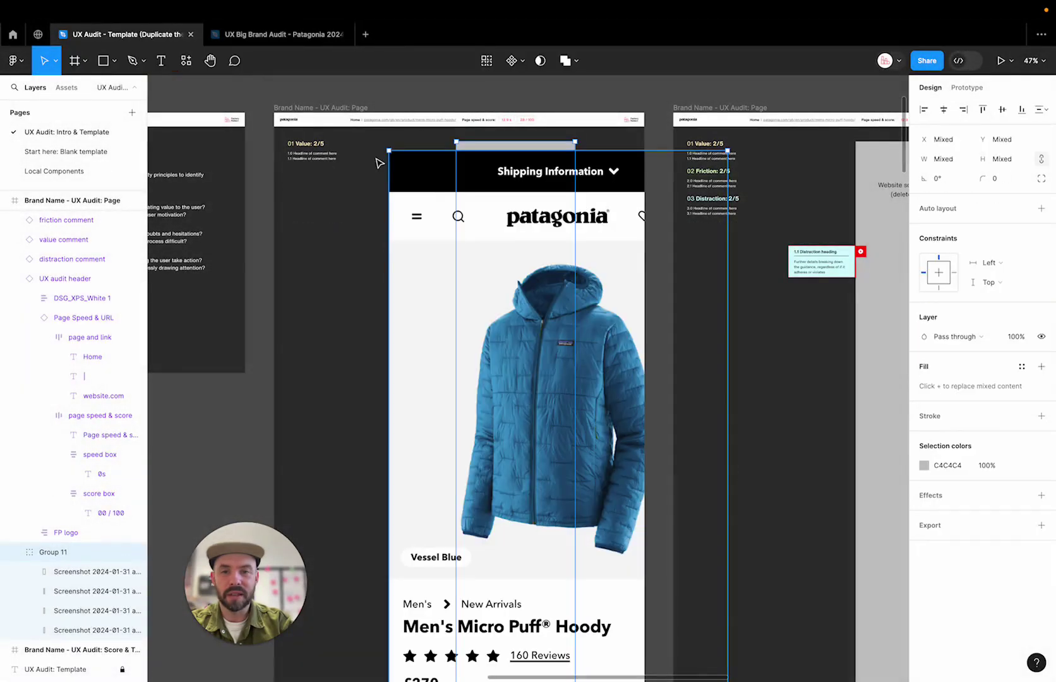
pyautogui.click(402, 134)
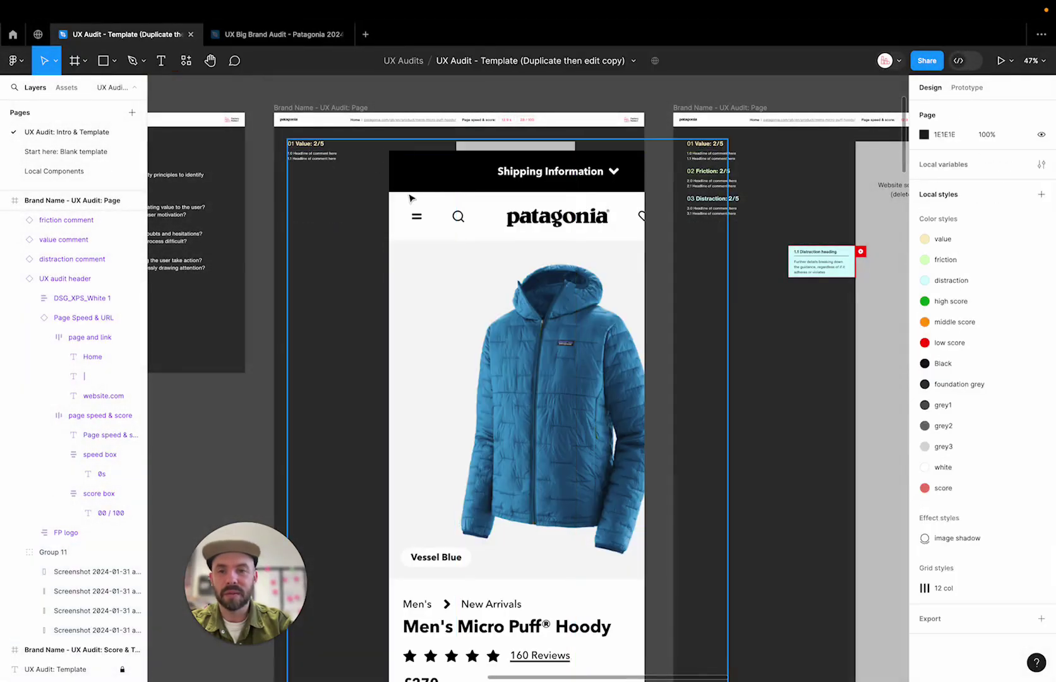
# - Move the imported screenshot out of Frame 18 in the Value headings and into Group 11 with the grey placeholders
pyautogui.doubleClick(409, 196)
pyautogui.doubleClick(410, 196)
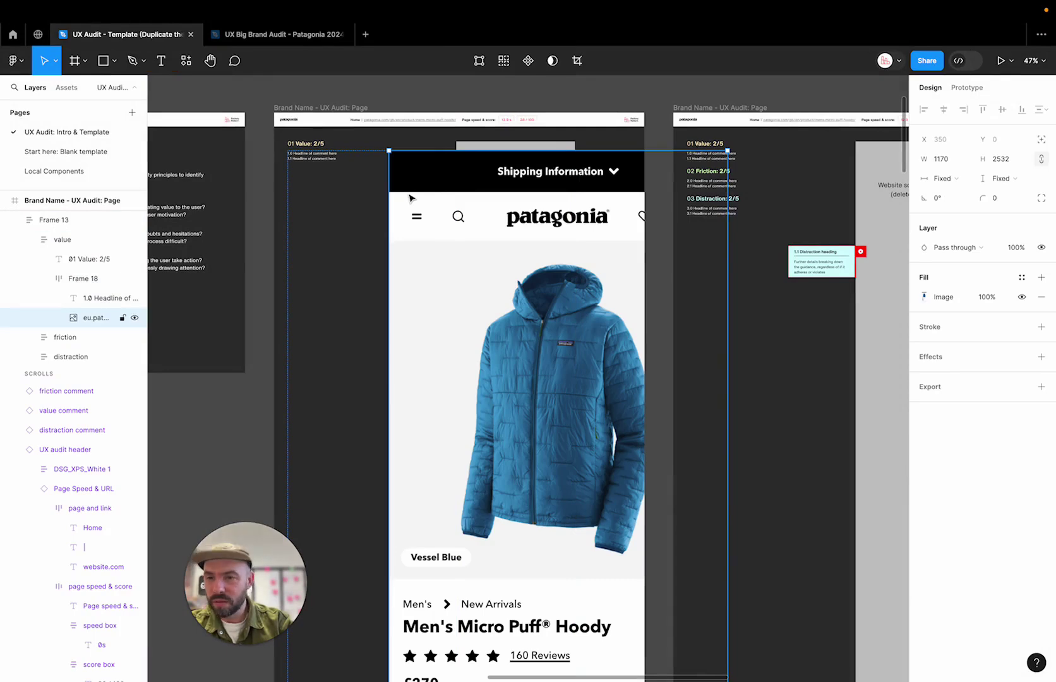
pyautogui.press('Delete')
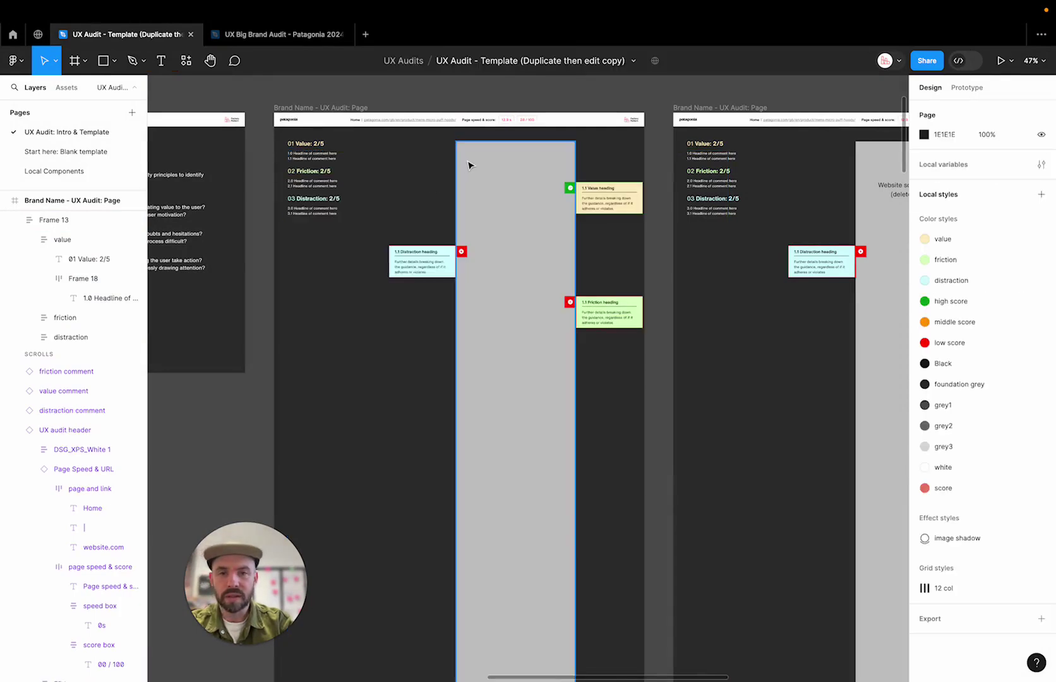
pyautogui.click(470, 165)
pyautogui.hotkey('ctrl', 'z')
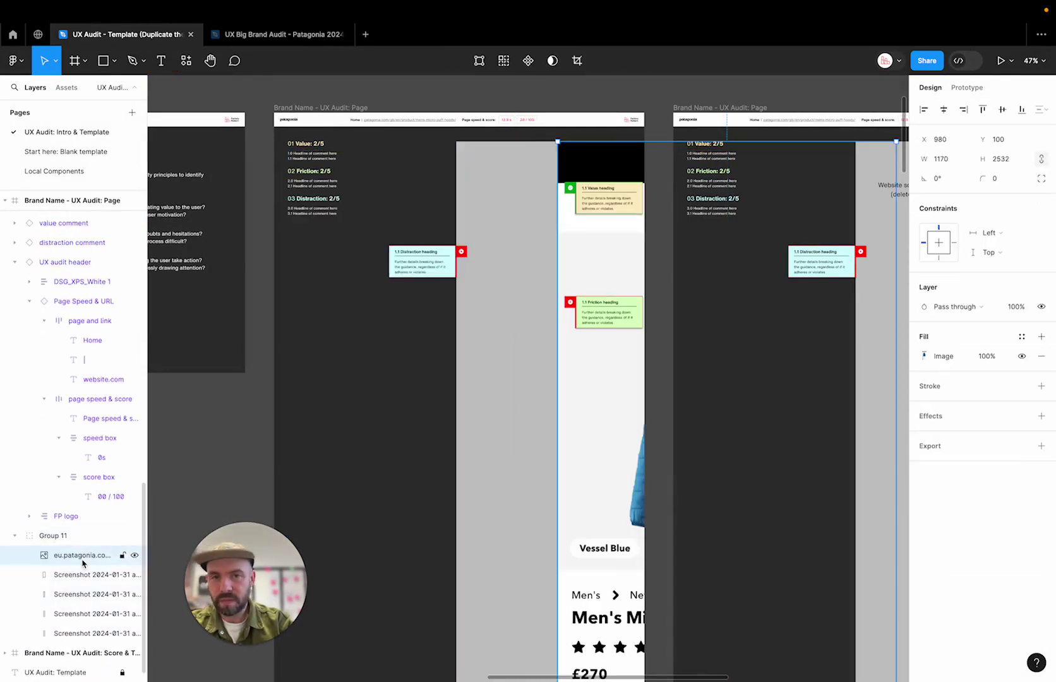
# - Align the screenshot with the grey placeholder at X 630, Y 100 and set its width to 410 with proportions locked
pyautogui.moveTo(584, 513); pyautogui.dragTo(485, 515)
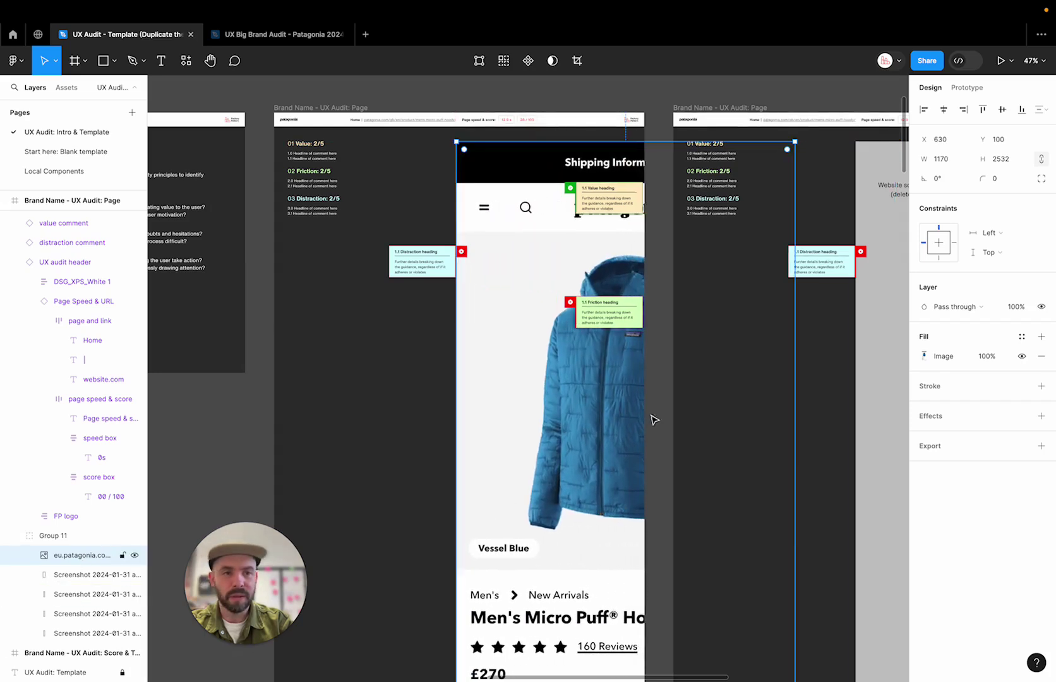
pyautogui.click(945, 165)
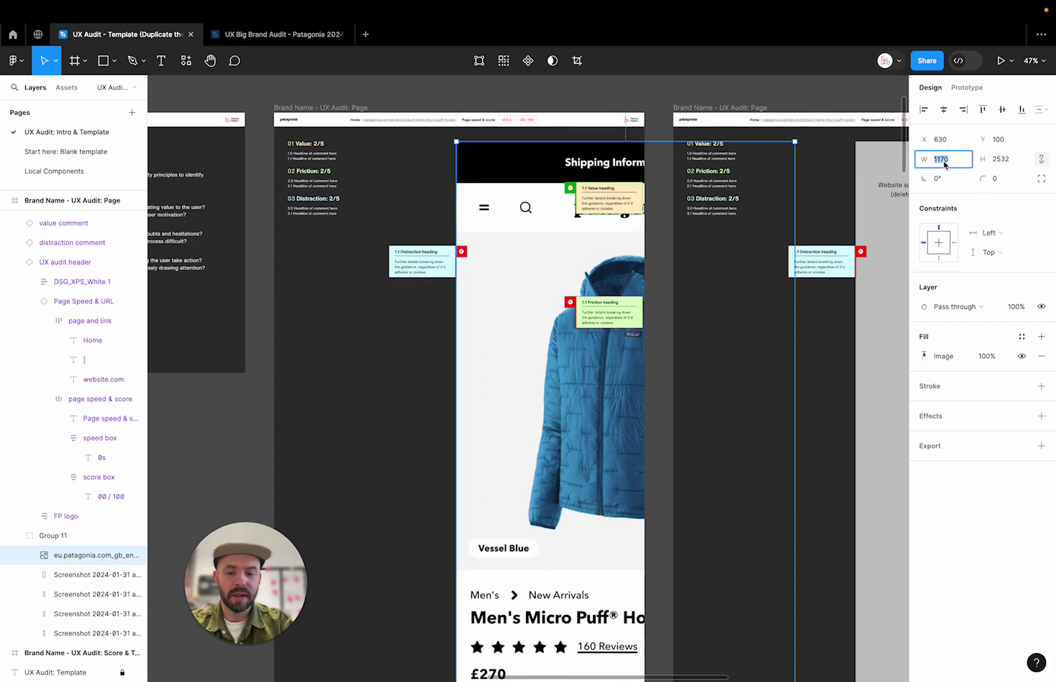
pyautogui.write('410')
pyautogui.press('Return')
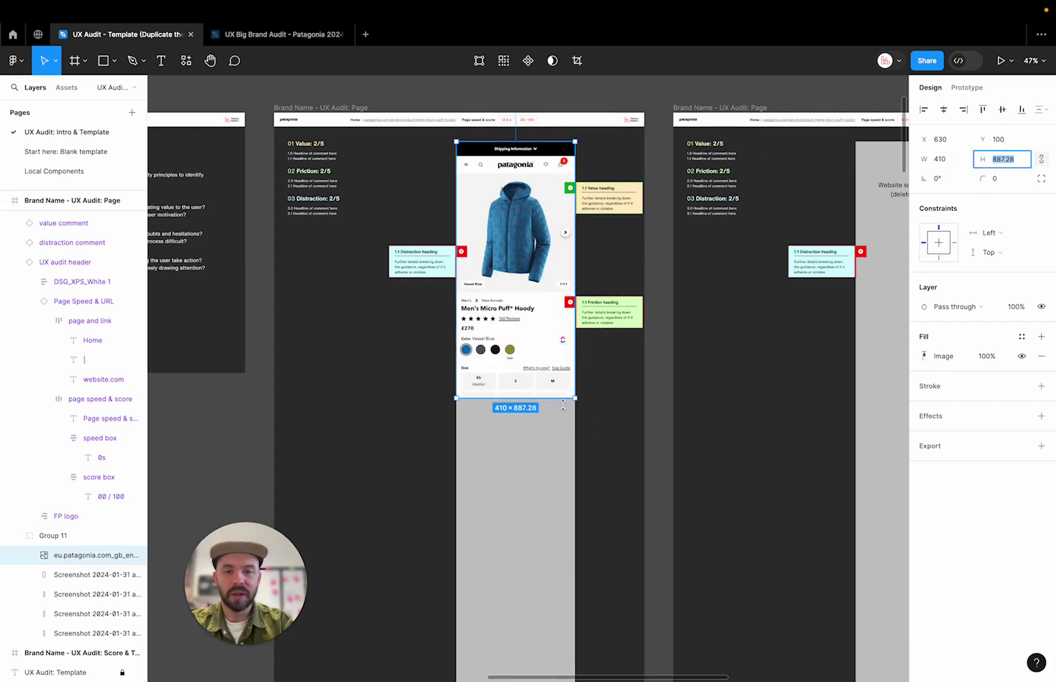
pyautogui.click(596, 429)
# - Delete the four grey Screenshot 2024-01-31 placeholder layers from Group 11, keeping only the Patagonia image
pyautogui.click(548, 439)
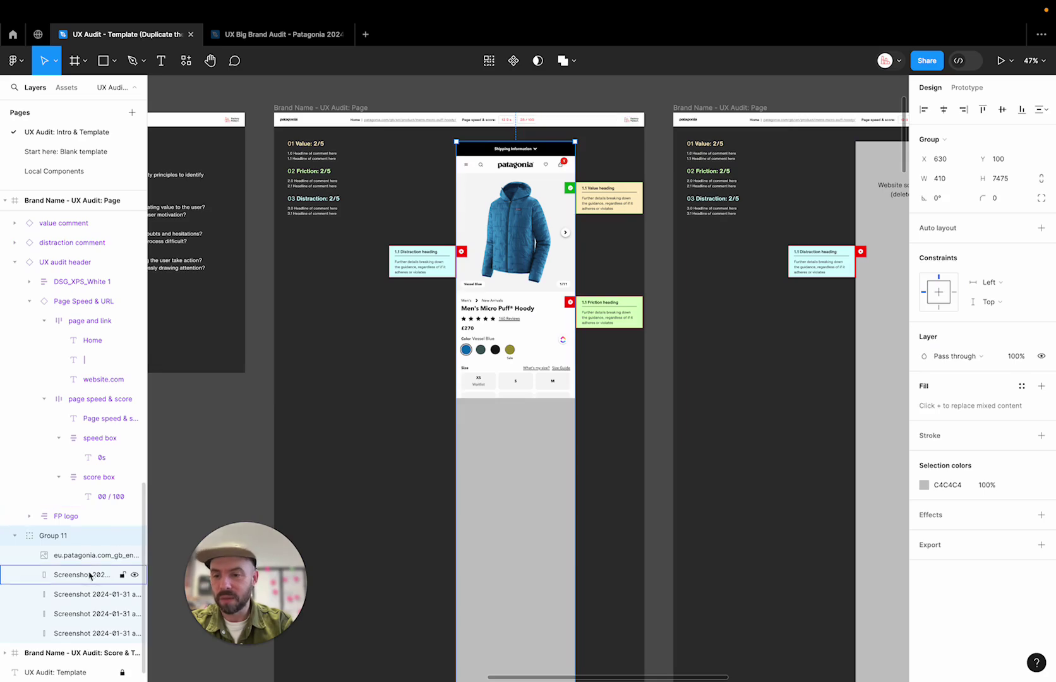
pyautogui.click(89, 576)
pyautogui.keyDown('shift'); pyautogui.click(72, 630); pyautogui.keyUp('shift')
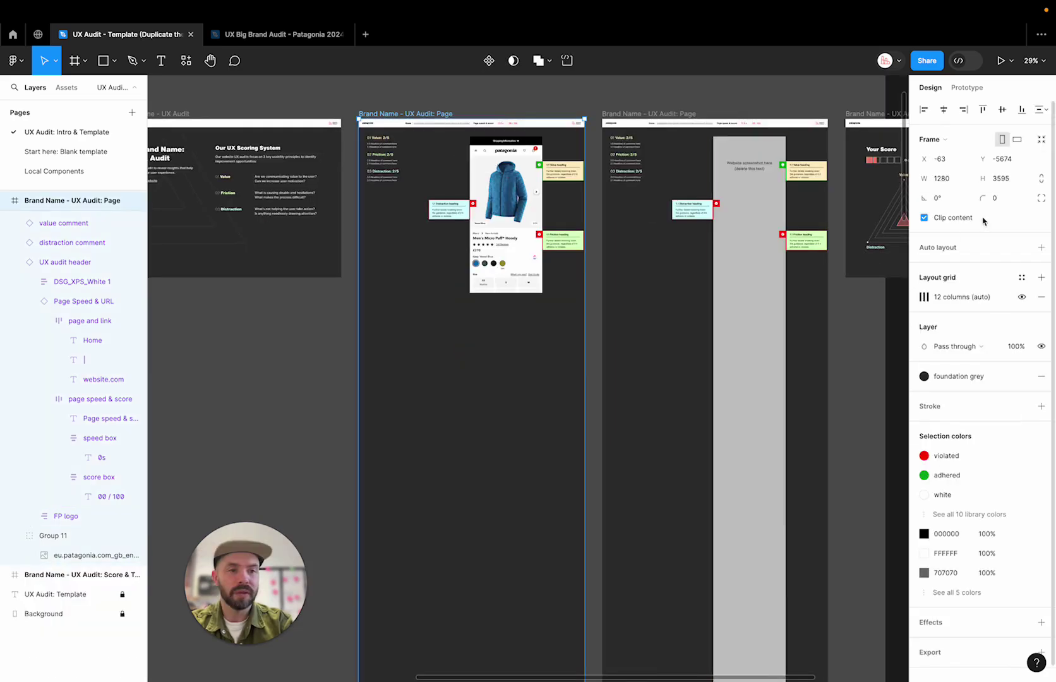
# - Set the height of the Brand Name - UX Audit: Page frame holding the screenshot to 1200
pyautogui.click(1001, 179)
pyautogui.write('1200')
pyautogui.press('Tab')
# - Look over the screenshot with its Distraction, Value and Friction comment boxes and the headline list beside it
pyautogui.scroll(10, 524, 242)
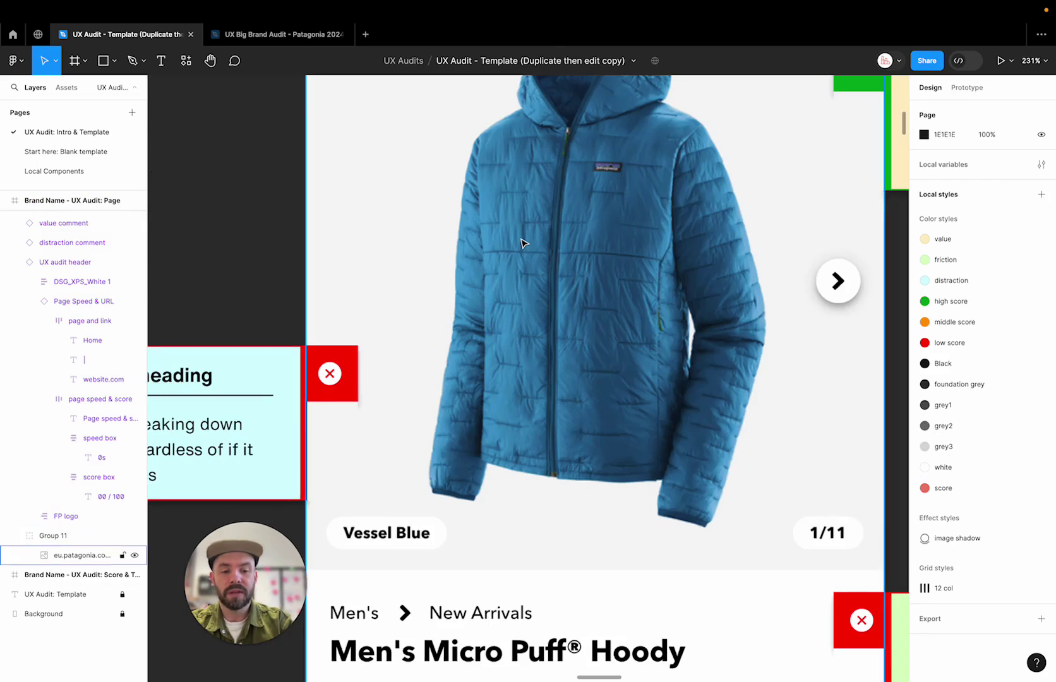
pyautogui.scroll(-8, 524, 243)
pyautogui.hscroll(-2, 524, 243)
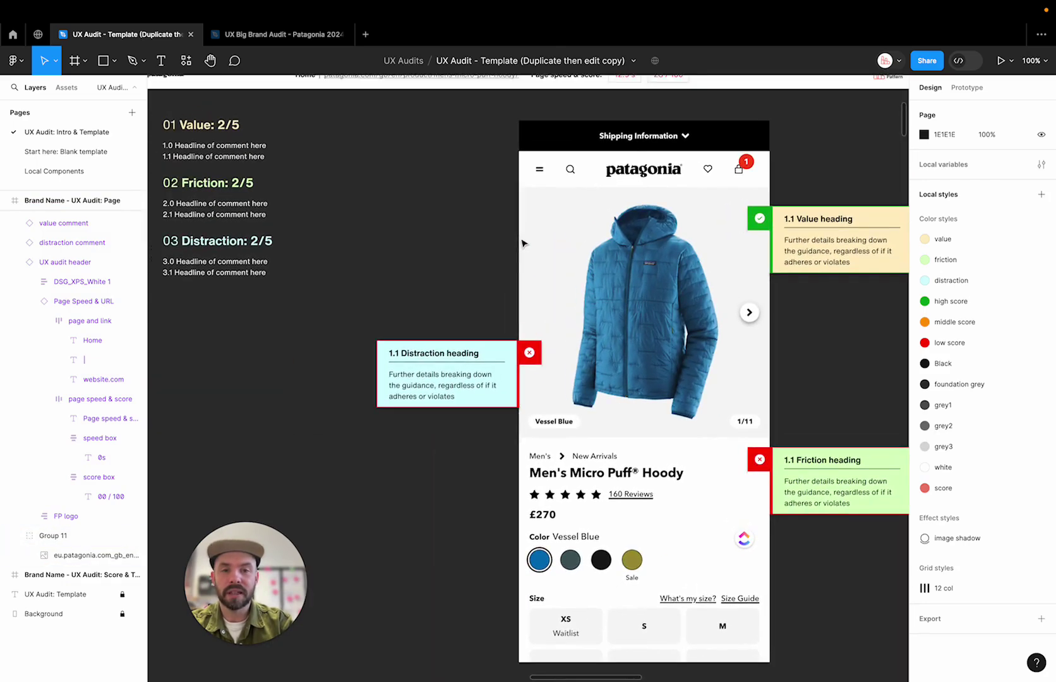
pyautogui.click(465, 383)
pyautogui.click(839, 270)
pyautogui.click(835, 503)
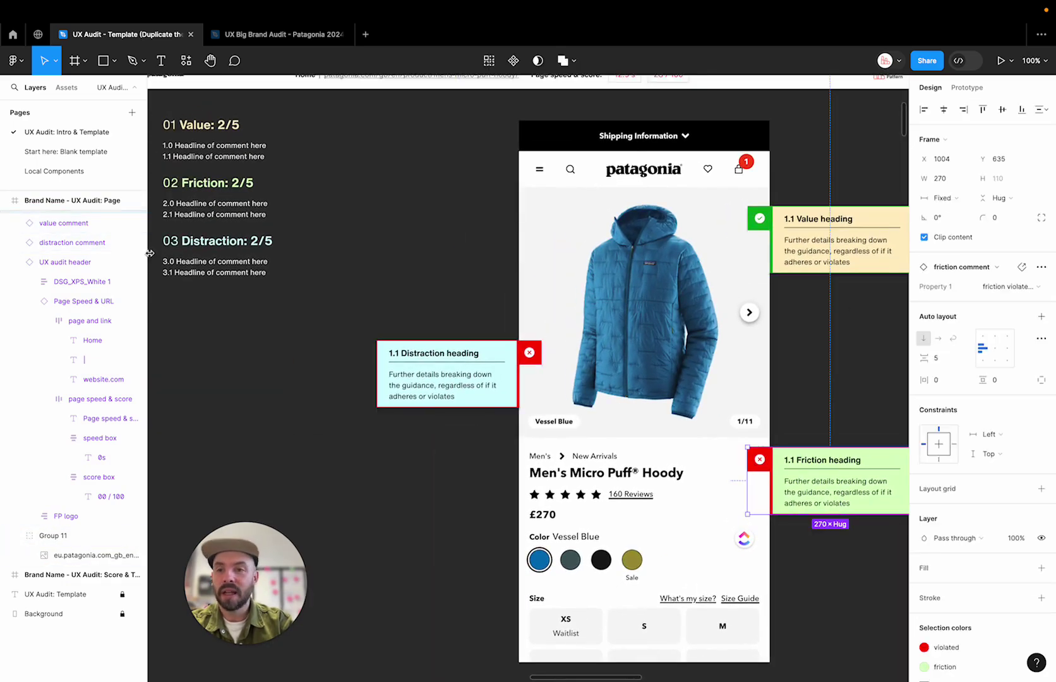
pyautogui.doubleClick(185, 152)
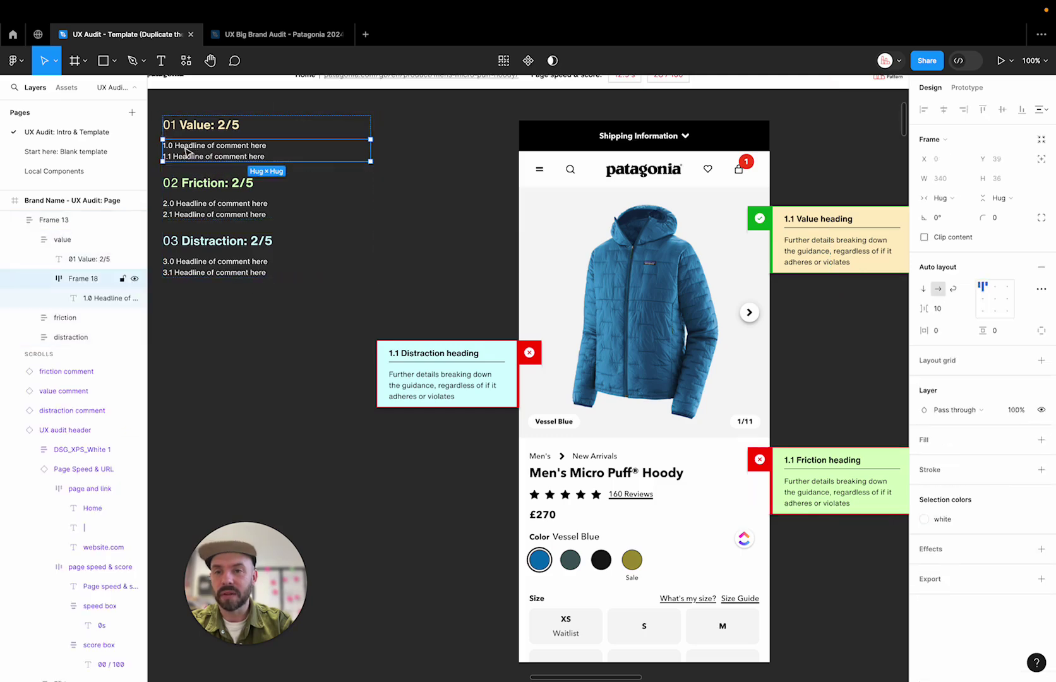
pyautogui.click(185, 151)
pyautogui.click(397, 243)
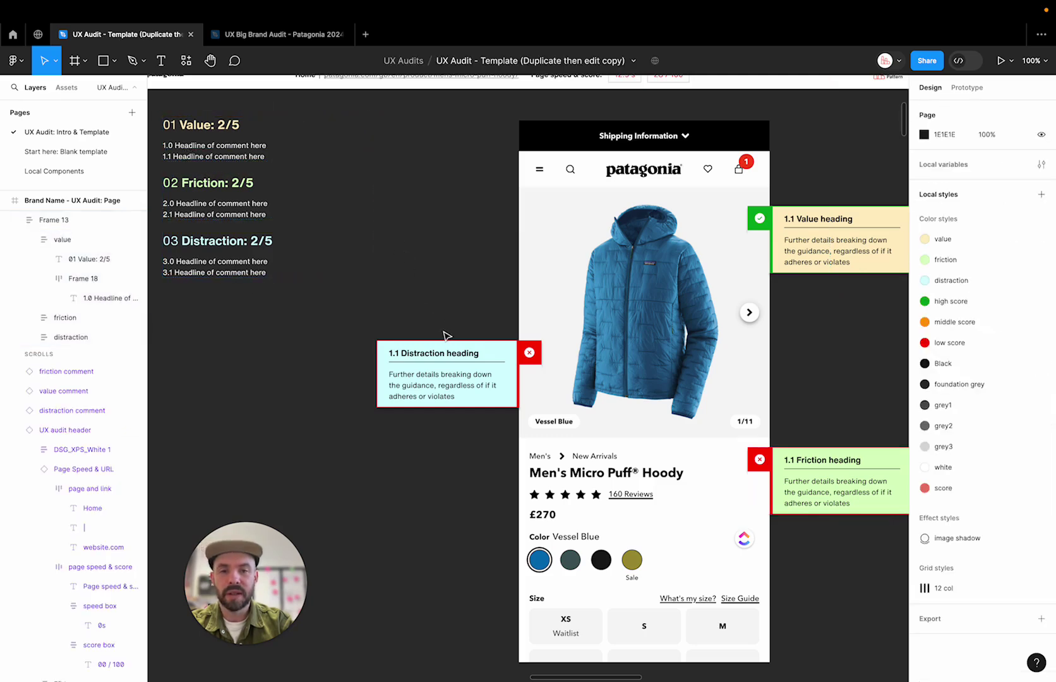
pyautogui.scroll(-3, 446, 335)
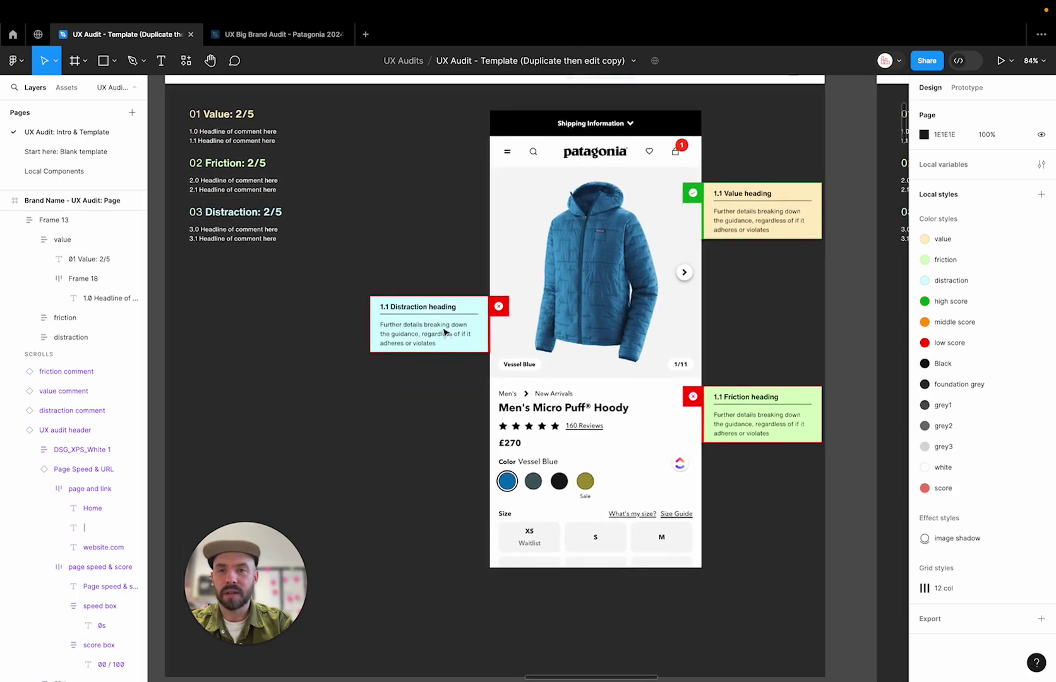
# - Switch to the UX Big Brand Audit - Patagonia 2024 file and examine its blank, partly annotated and fully annotated product page frames
pyautogui.click(290, 35)
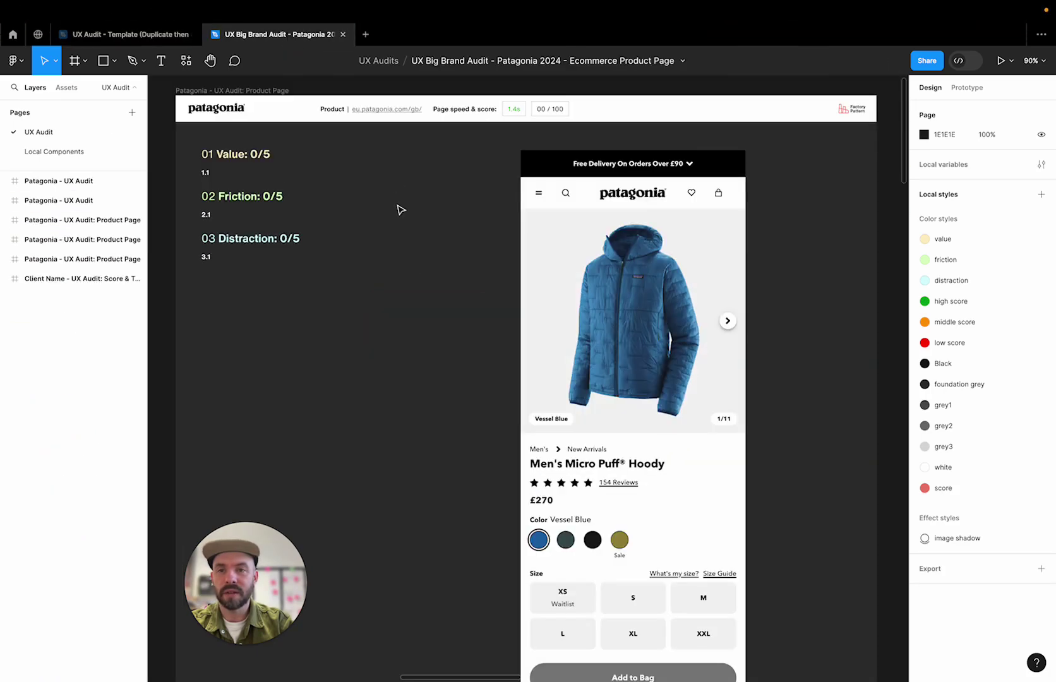
pyautogui.scroll(-1, 401, 210)
pyautogui.scroll(1, 401, 209)
pyautogui.scroll(-1, 401, 209)
pyautogui.hscroll(-2, 400, 209)
pyautogui.scroll(1, 400, 209)
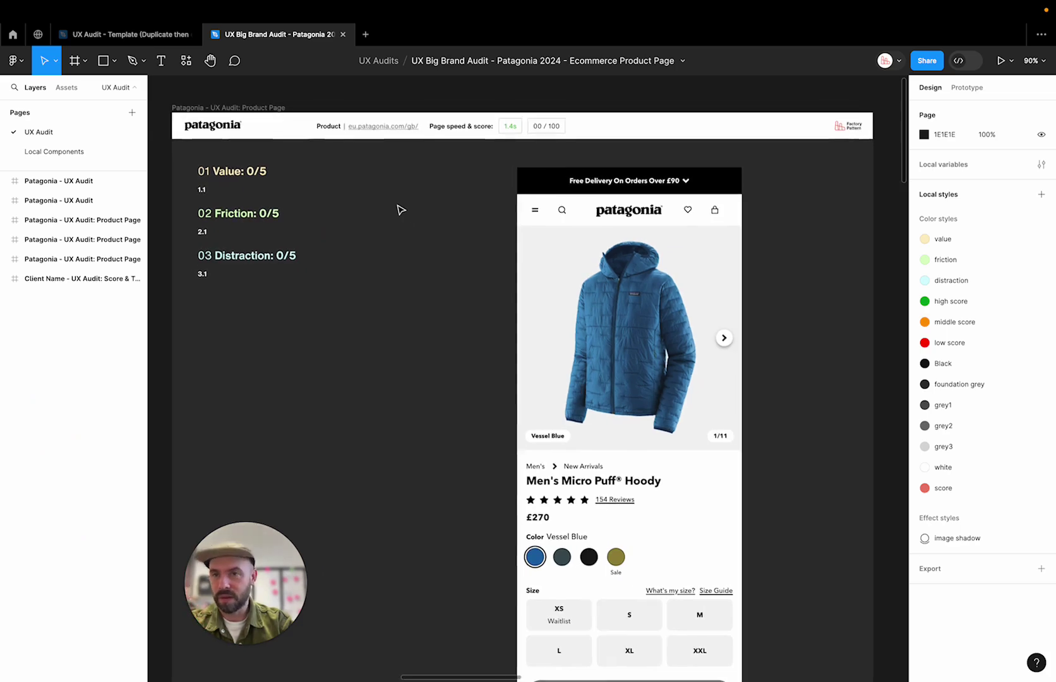
pyautogui.press('n')
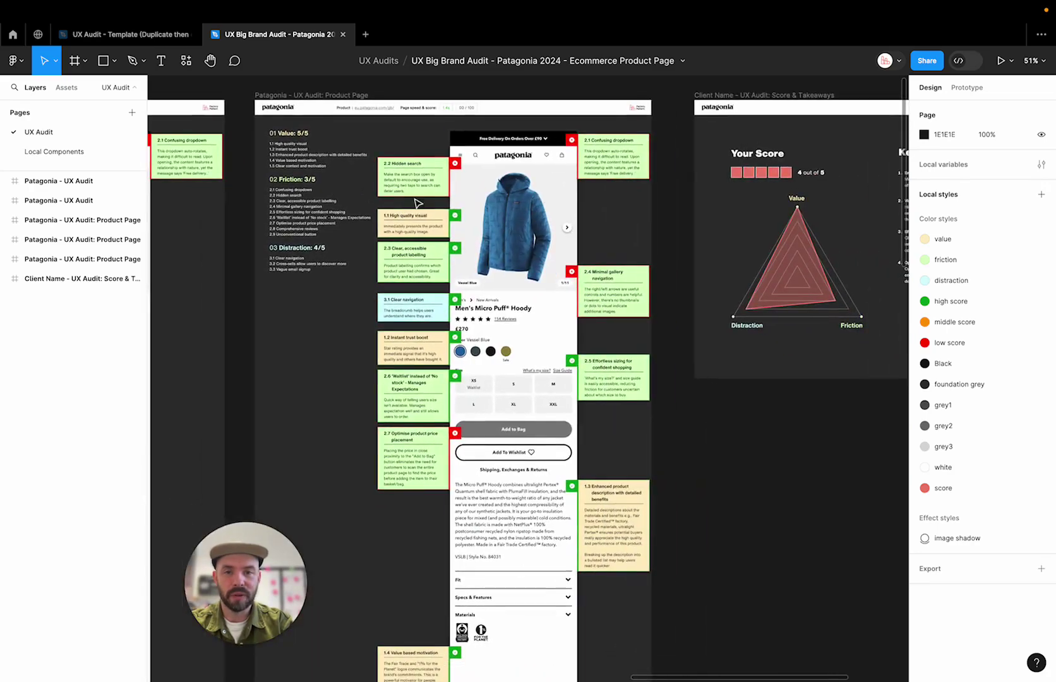
pyautogui.scroll(-10, 560, 228)
pyautogui.scroll(20, 560, 229)
pyautogui.hscroll(-15, 560, 228)
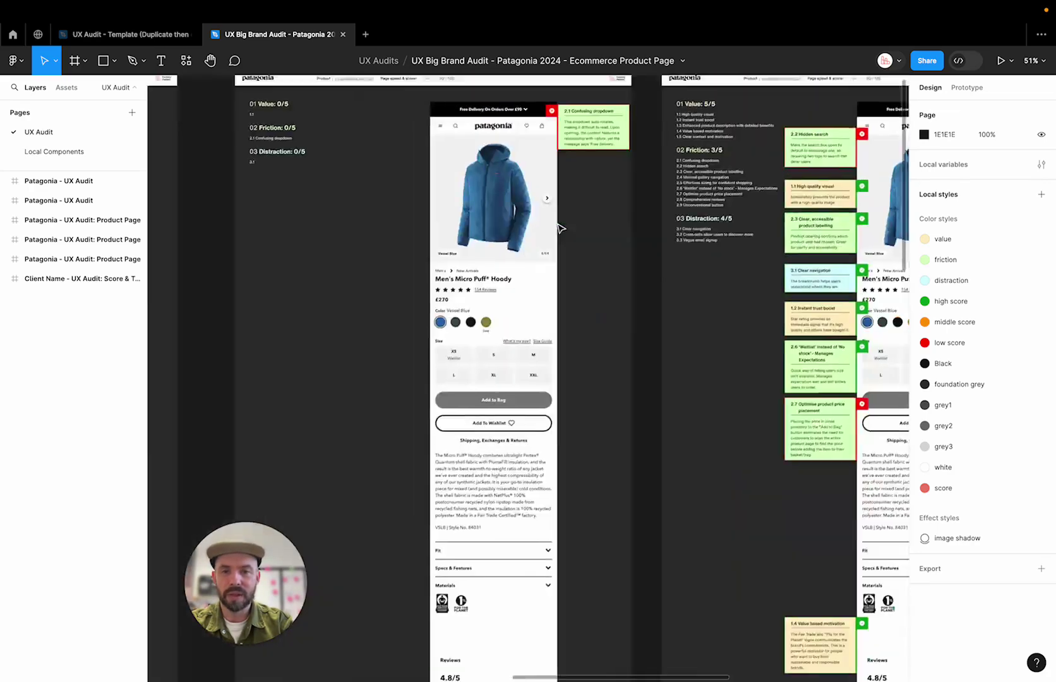
pyautogui.scroll(-4, 560, 229)
pyautogui.scroll(5, 560, 229)
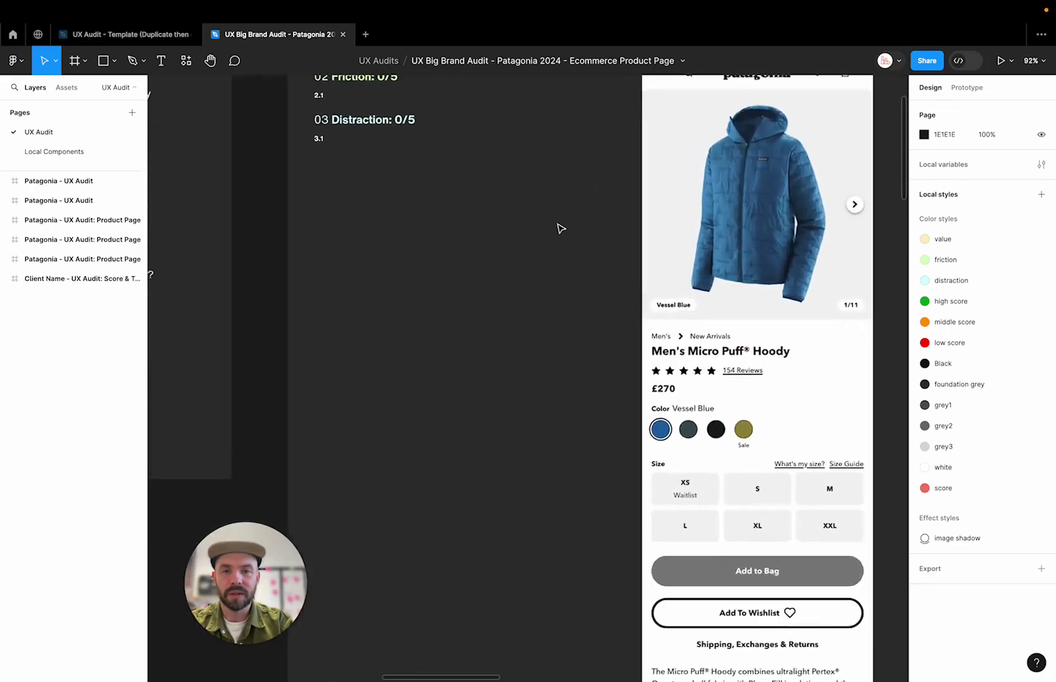
pyautogui.scroll(2, 560, 229)
pyautogui.hscroll(2, 561, 229)
pyautogui.scroll(-1, 558, 228)
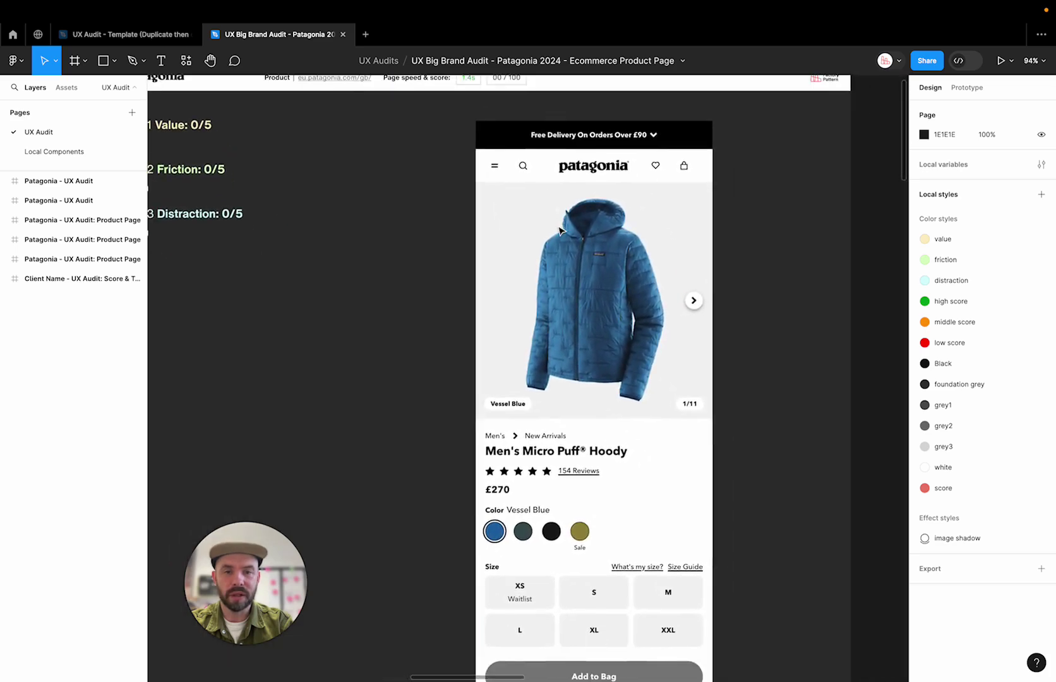
# - Change the page score in the header of the unannotated product page frame to 100 / 100
pyautogui.click(559, 229)
pyautogui.scroll(2, 559, 228)
pyautogui.hscroll(-1, 559, 229)
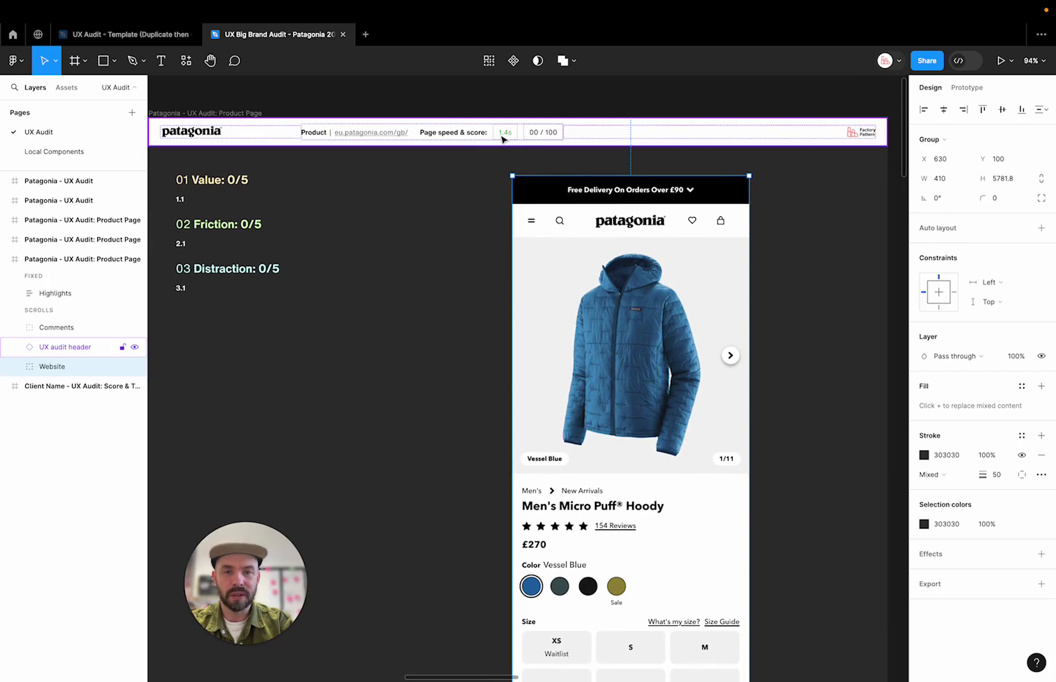
pyautogui.doubleClick(530, 138)
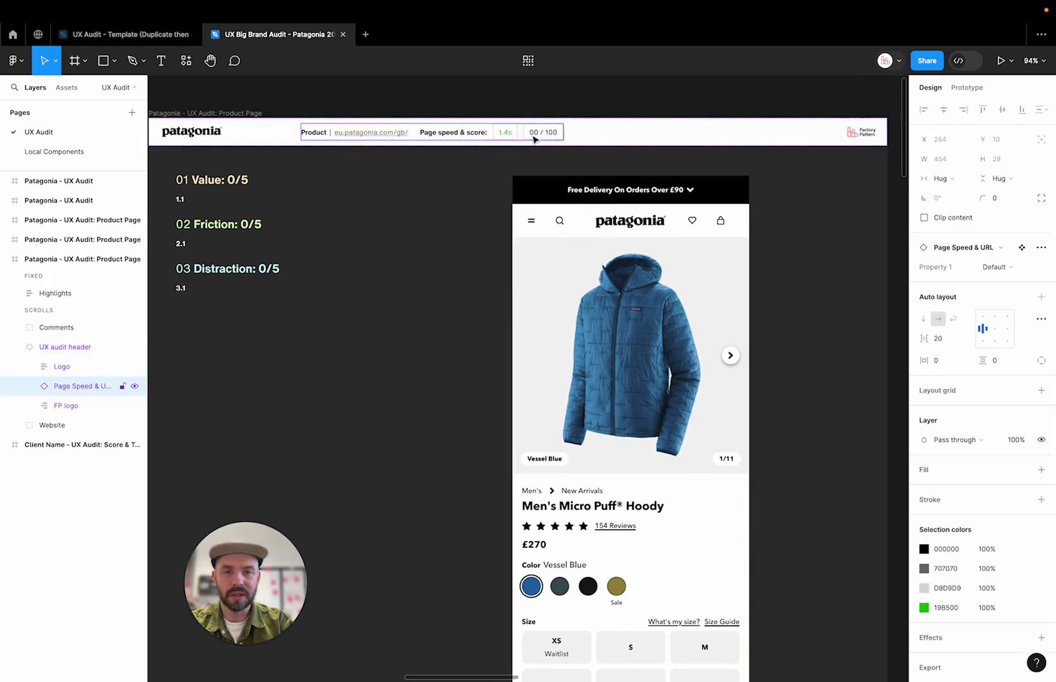
pyautogui.doubleClick(533, 139)
pyautogui.doubleClick(533, 138)
pyautogui.doubleClick(533, 138)
pyautogui.doubleClick(533, 133)
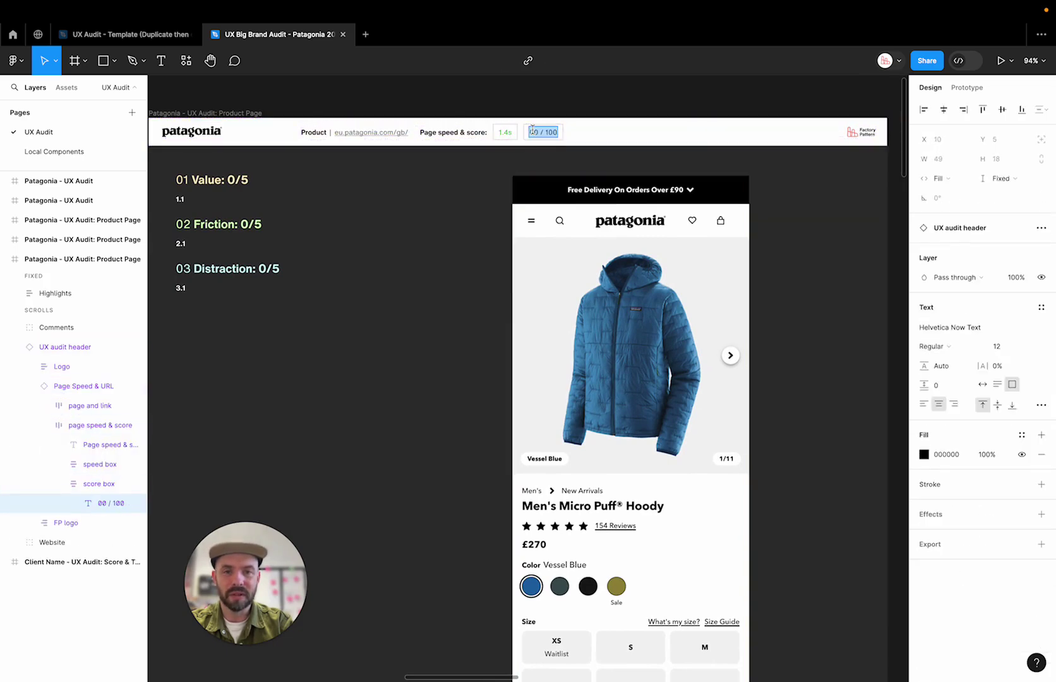
pyautogui.write('100 / 100')
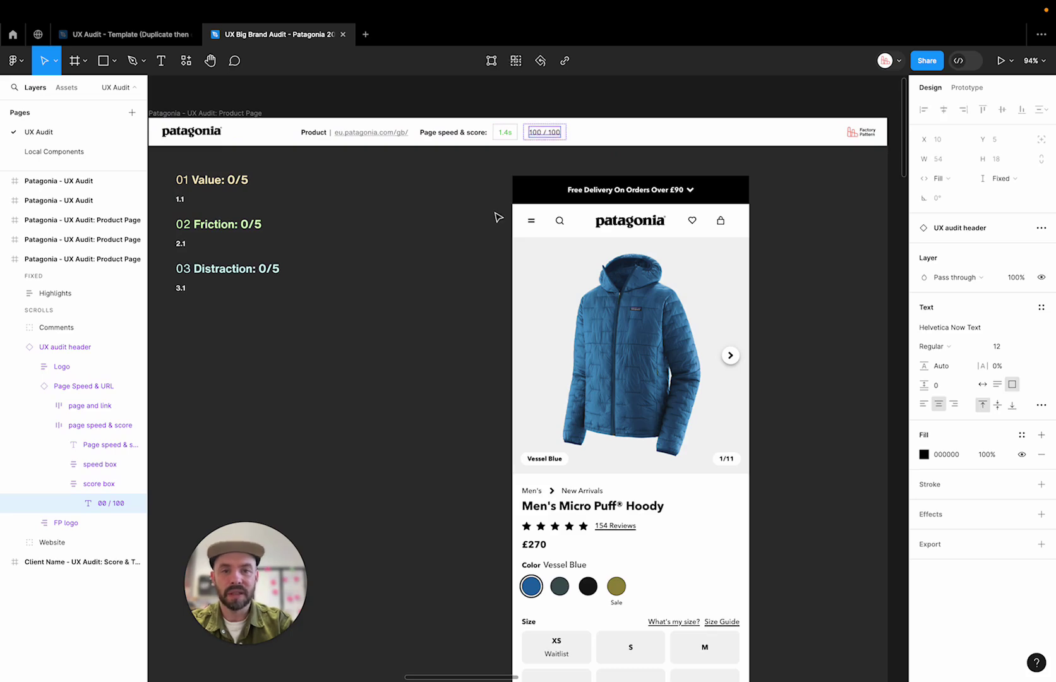
pyautogui.click(497, 216)
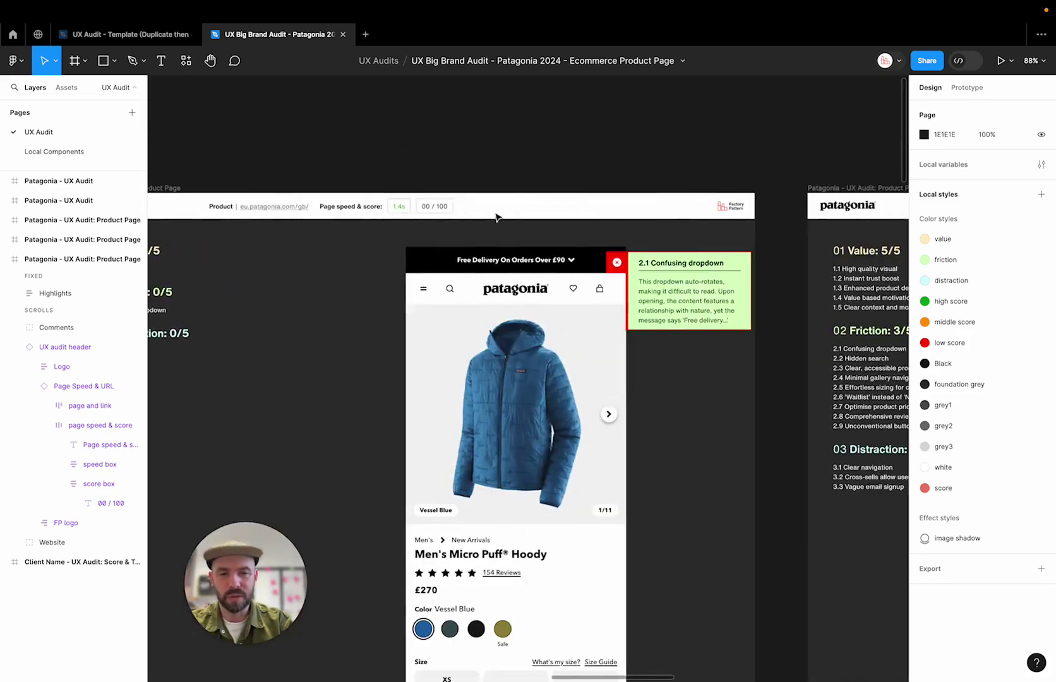
# - Move the 2.1 Confusing dropdown comment in the partly annotated product page frame down to Y 226
pyautogui.hscroll(-5, 496, 218)
pyautogui.scroll(-3, 495, 218)
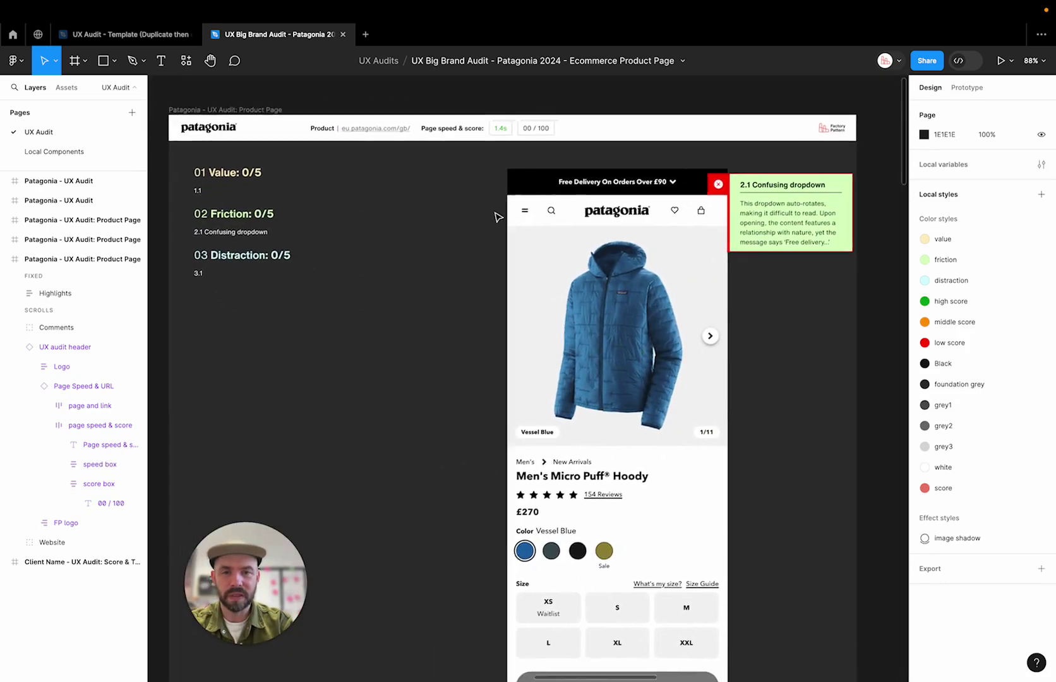
pyautogui.scroll(-2, 495, 217)
pyautogui.hscroll(2, 496, 217)
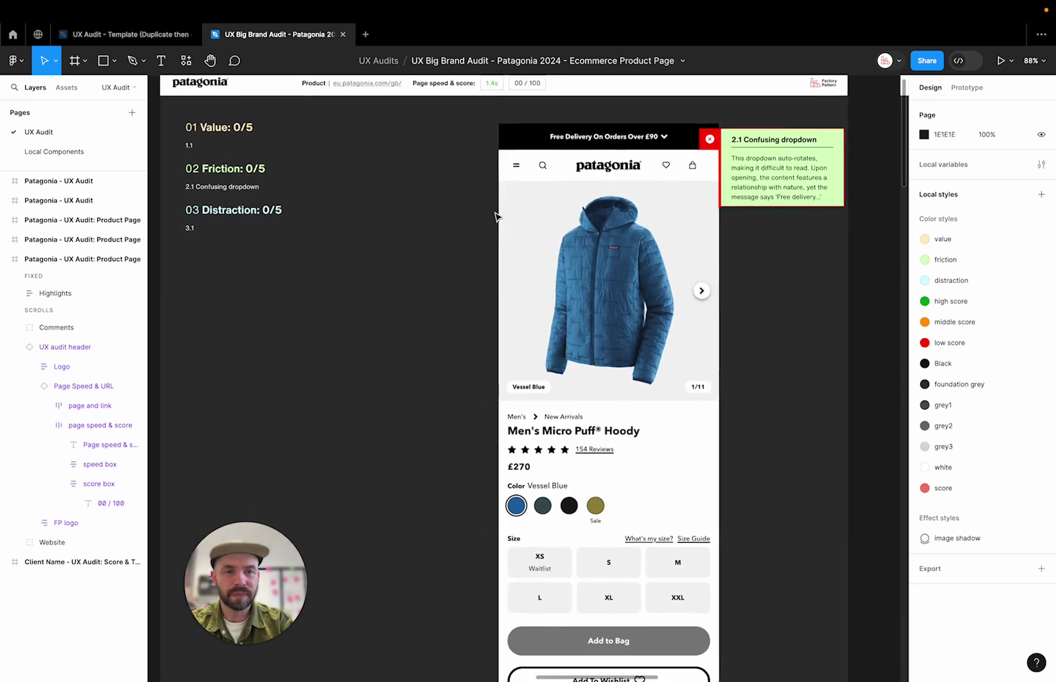
pyautogui.click(787, 178)
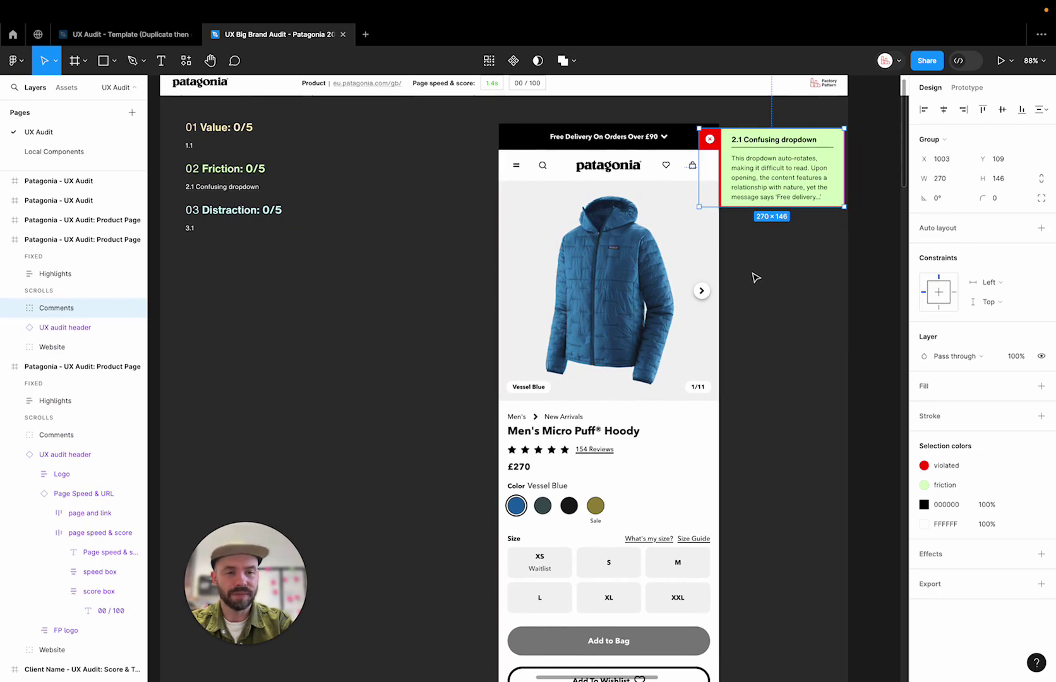
pyautogui.moveTo(766, 187); pyautogui.dragTo(766, 249)
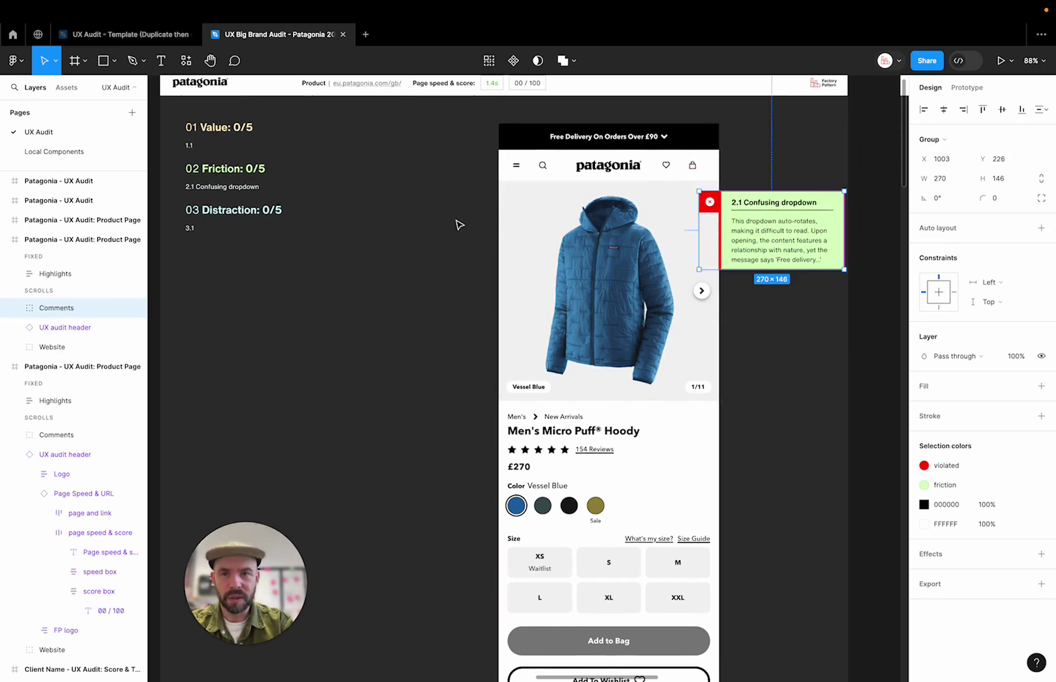
pyautogui.moveTo(170, 41)
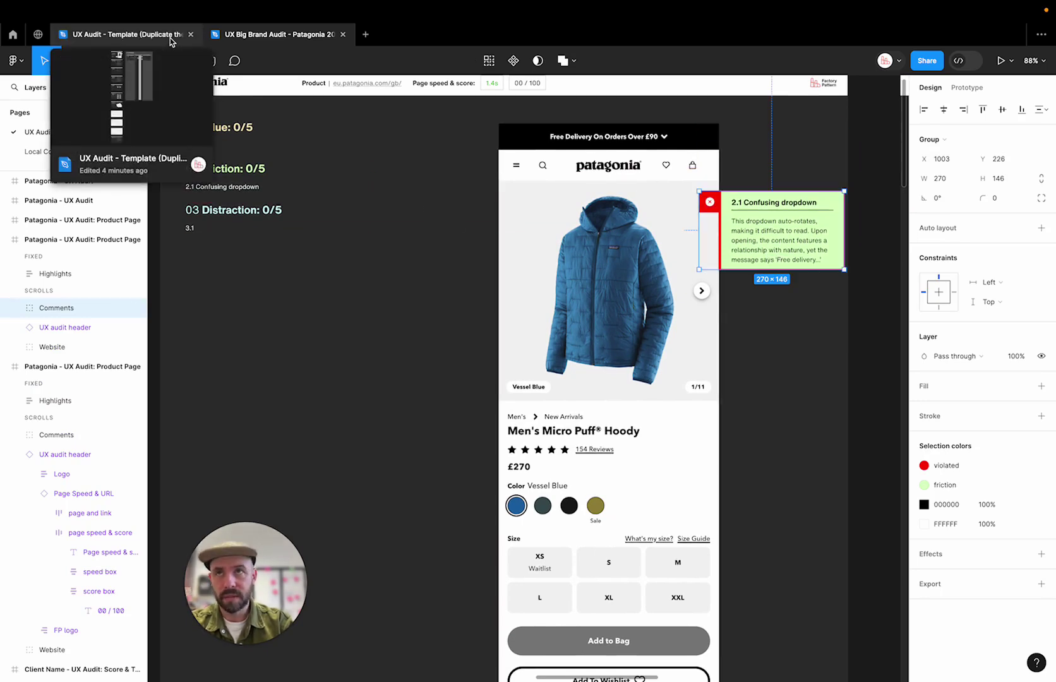
# - Move the 2.1 Confusing dropdown comment up to Y 118 beside the mobile page header
pyautogui.moveTo(806, 235); pyautogui.dragTo(768, 168)
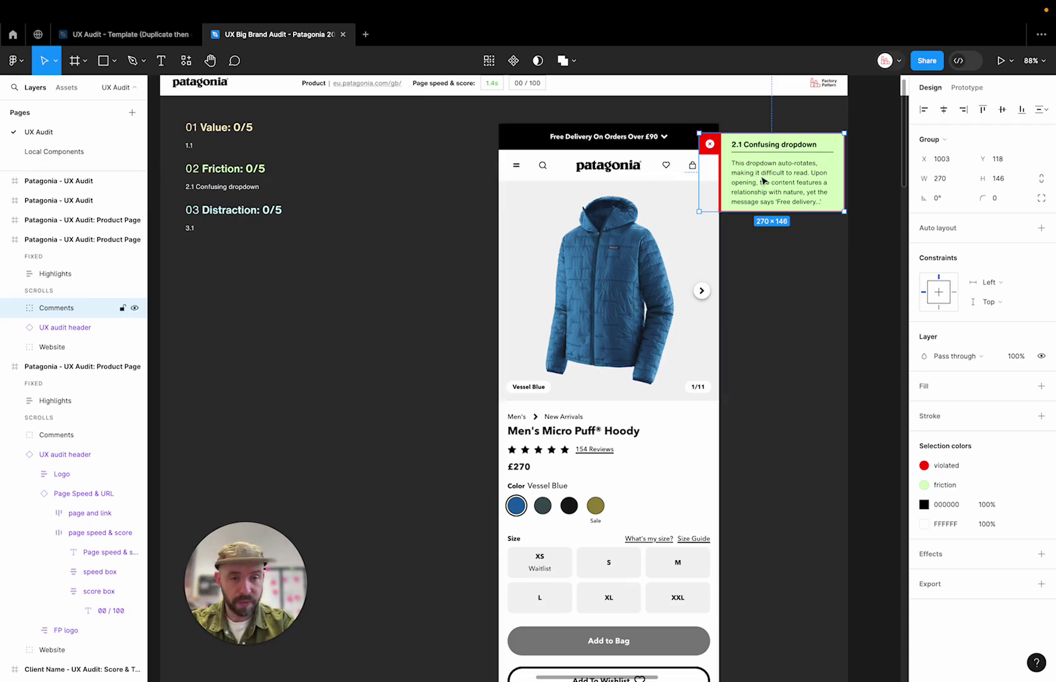
pyautogui.click(761, 253)
pyautogui.click(767, 180)
# - Duplicate the 2.1 Confusing dropdown comment and place the copy on the opposite side of the mobile screenshot at X 397, Y 321
pyautogui.rightClick(769, 170)
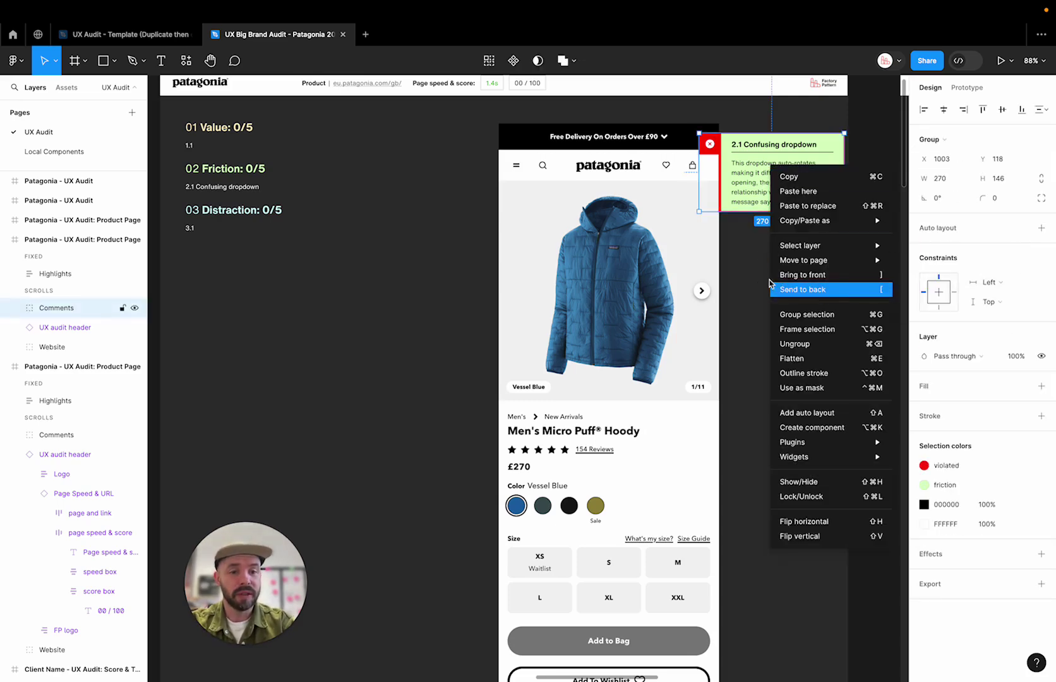
pyautogui.click(789, 176)
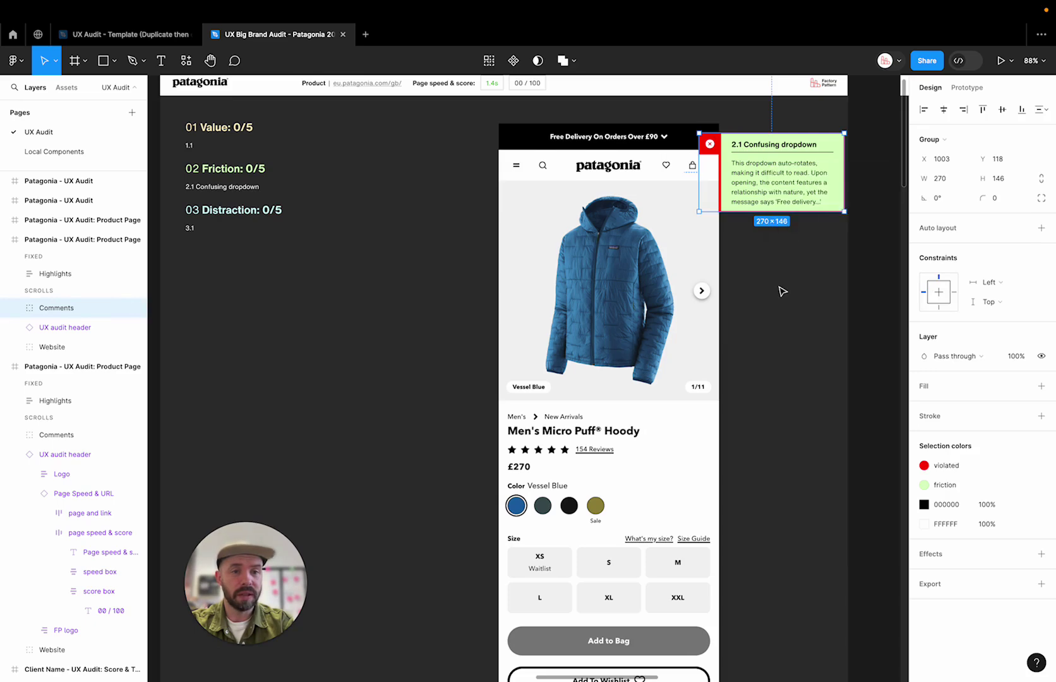
pyautogui.hotkey('ctrl', 'v')
pyautogui.moveTo(785, 187); pyautogui.dragTo(456, 294)
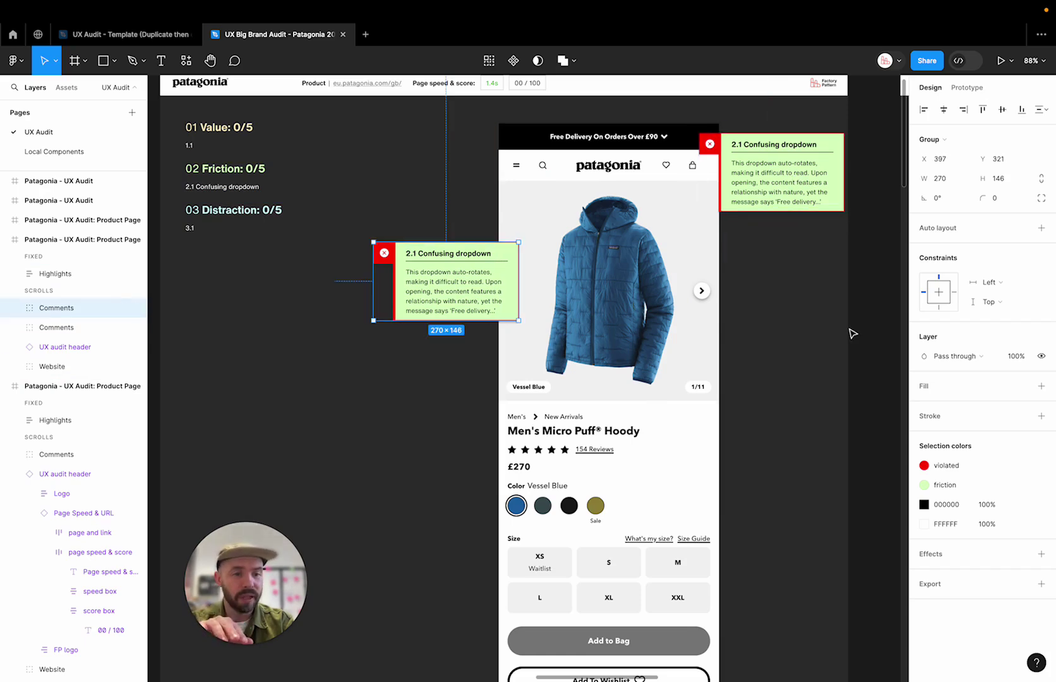
pyautogui.click(808, 205)
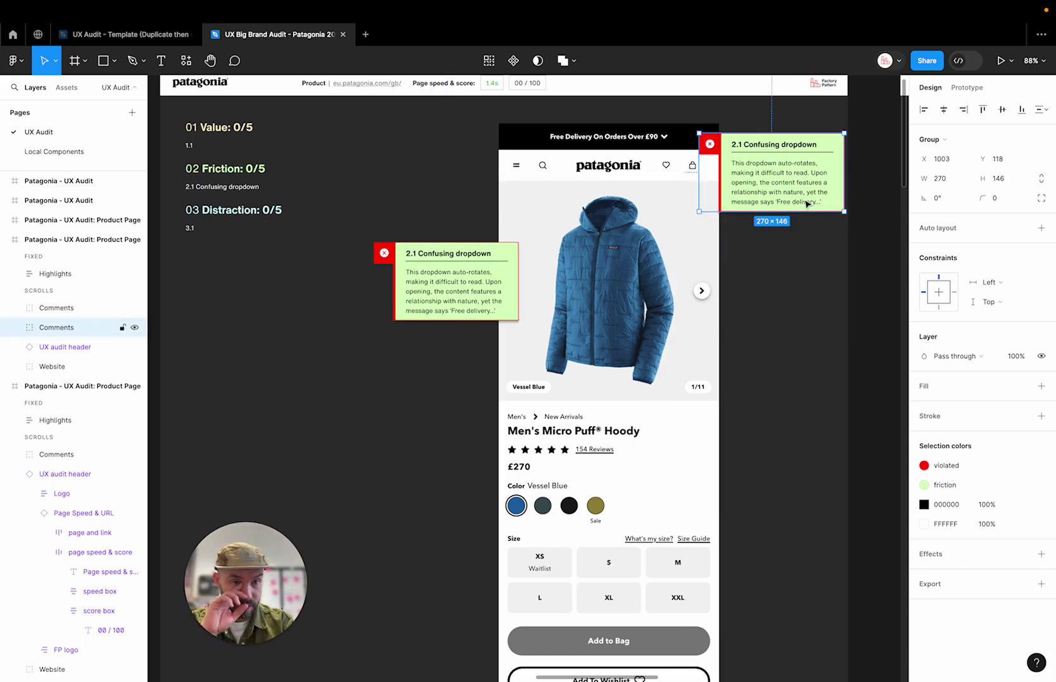
pyautogui.click(494, 276)
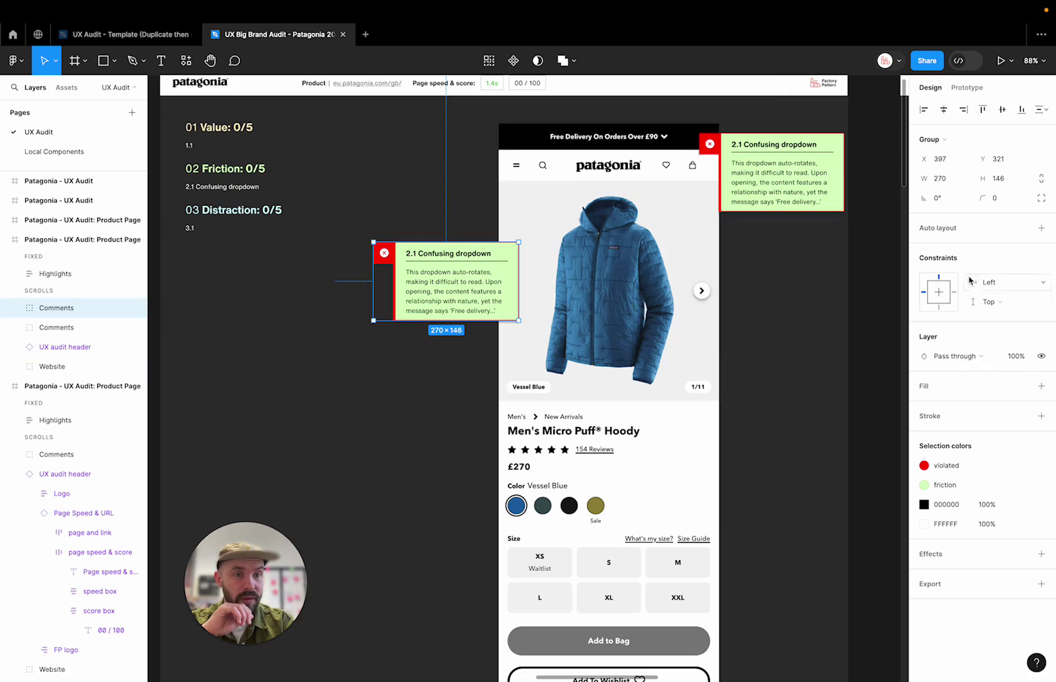
# - Copy the 2.2 Hidden search comment from the fully annotated product page frame
pyautogui.scroll(3, 815, 320)
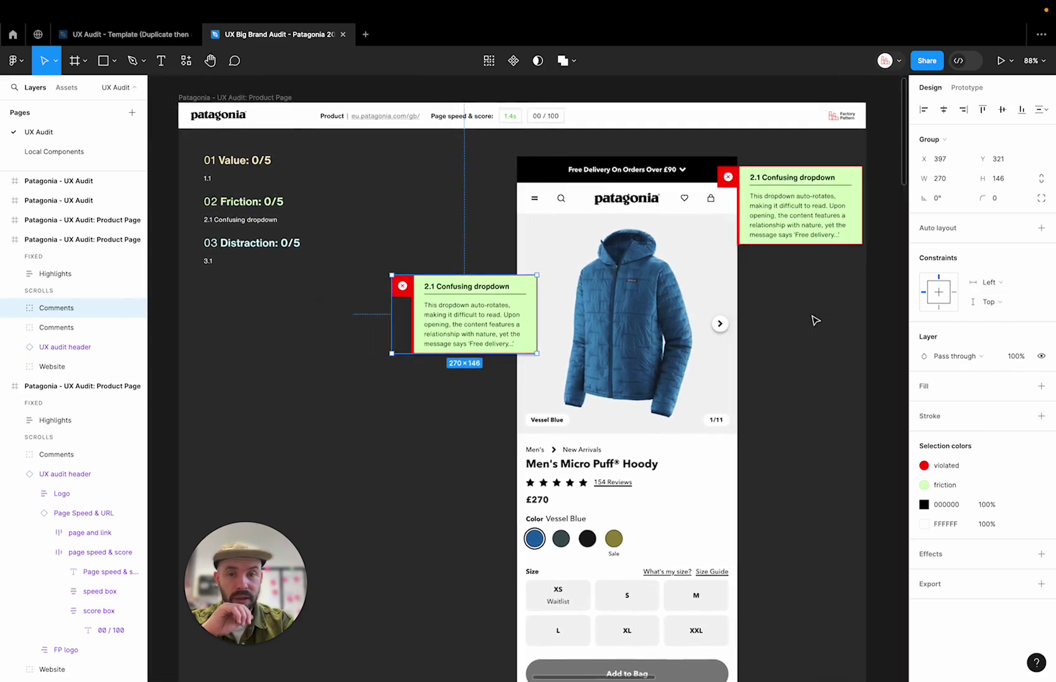
pyautogui.scroll(-3, 815, 320)
pyautogui.hscroll(-5, 815, 321)
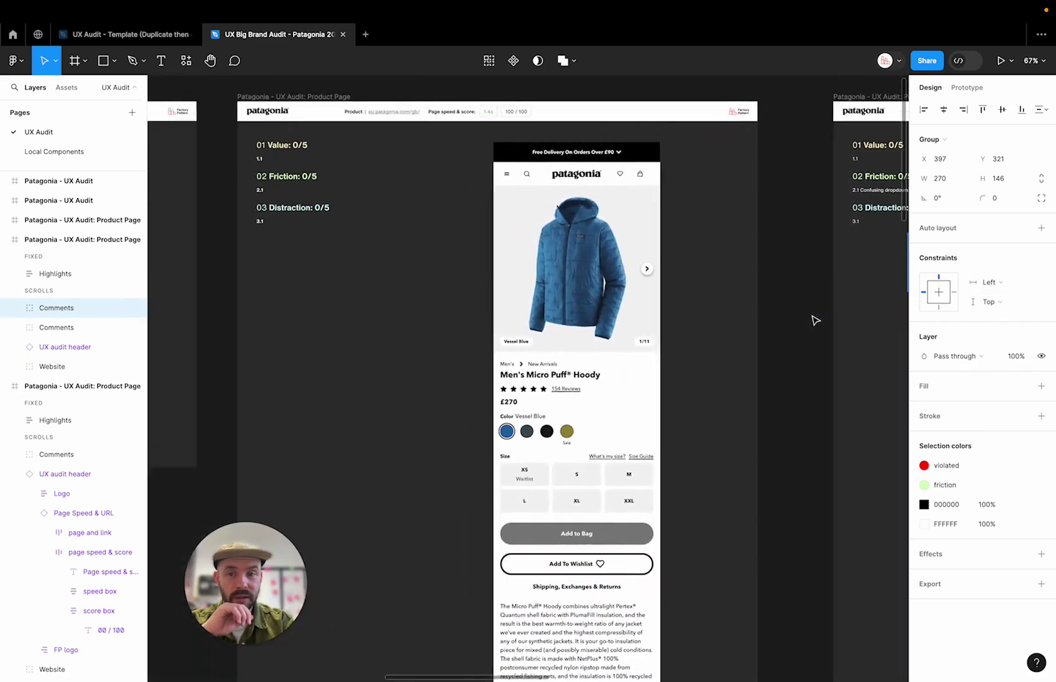
pyautogui.hscroll(10, 815, 320)
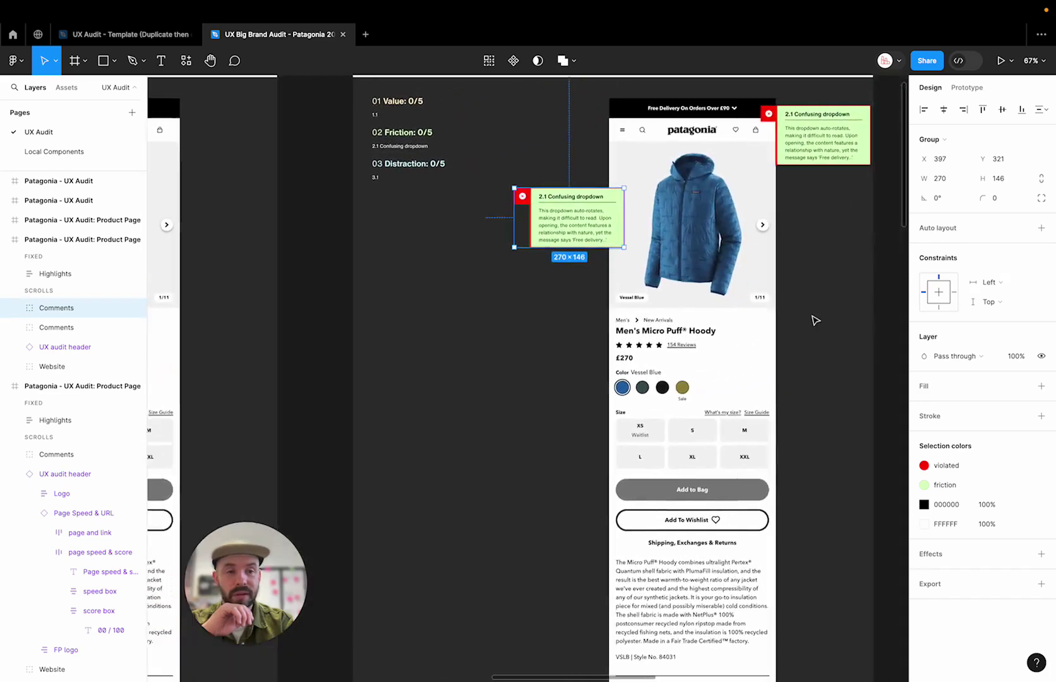
pyautogui.hscroll(10, 815, 320)
pyautogui.click(711, 209)
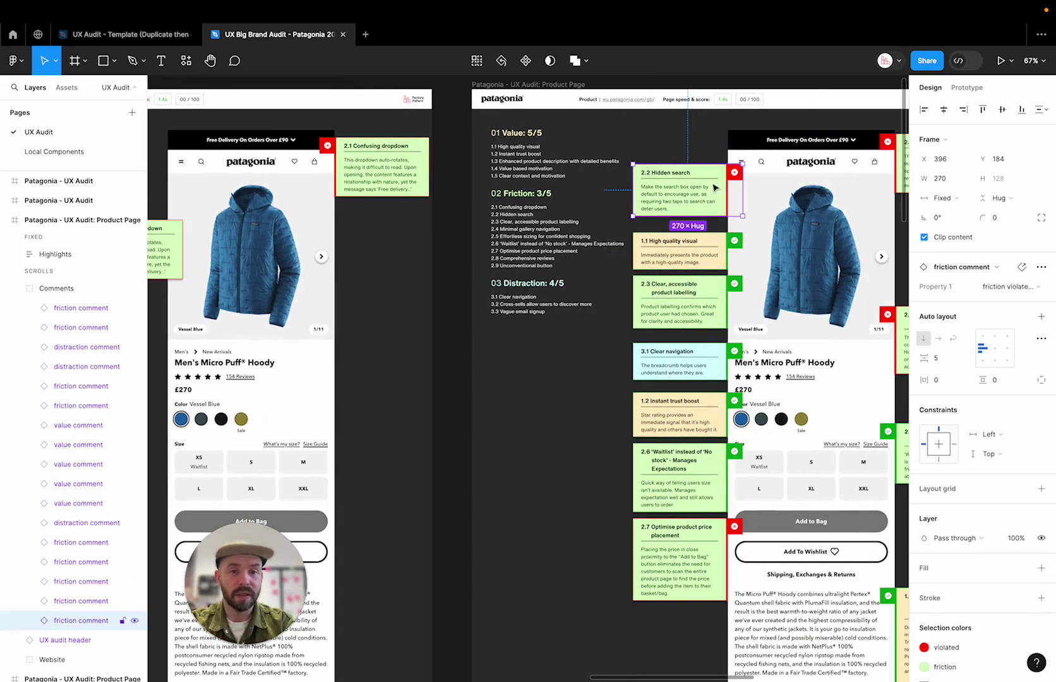
# - Delete both 2.1 Confusing dropdown comments from the partly annotated product page frame
pyautogui.hscroll(-5, 644, 271)
pyautogui.scroll(2, 693, 138)
pyautogui.press('Escape')
pyautogui.press('Delete')
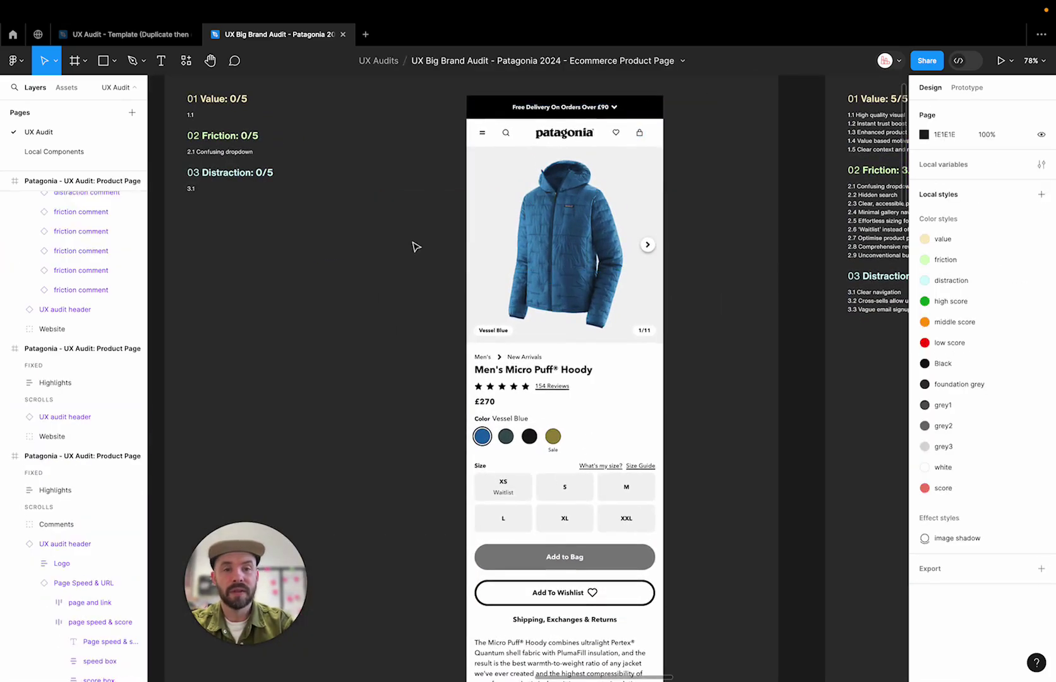
# - Paste the 2.2 Hidden search comment into the cleared product page frame and place it at X 397, Y 325
pyautogui.hscroll(8, 416, 246)
pyautogui.scroll(3, 416, 246)
pyautogui.hscroll(-10, 415, 246)
pyautogui.hotkey('ctrl', 'v')
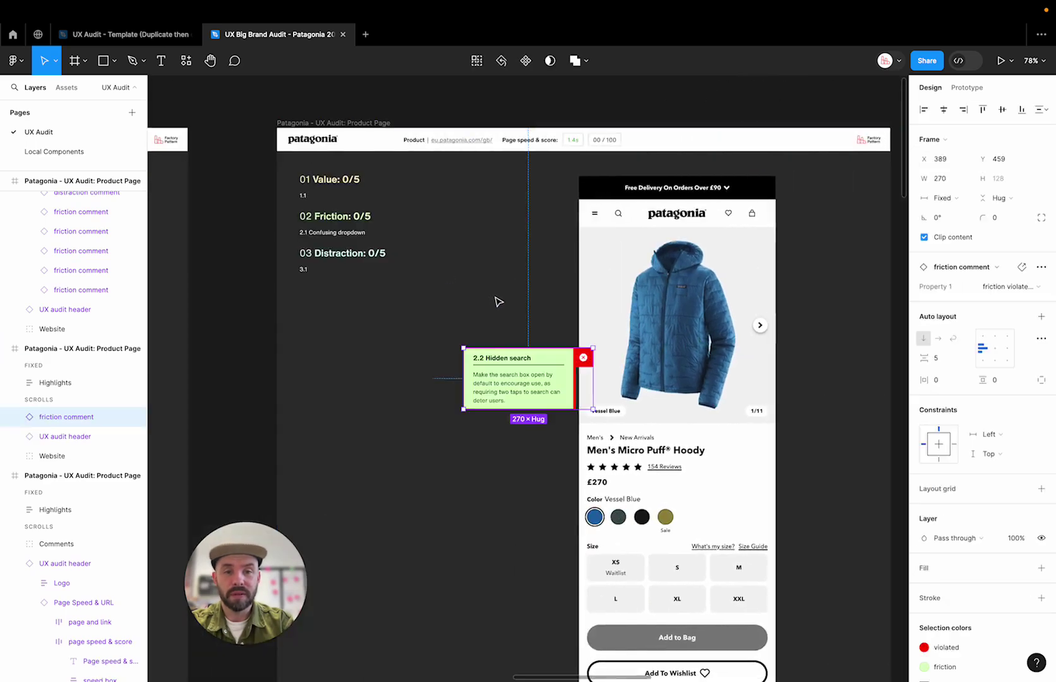
pyautogui.moveTo(498, 397); pyautogui.dragTo(502, 332)
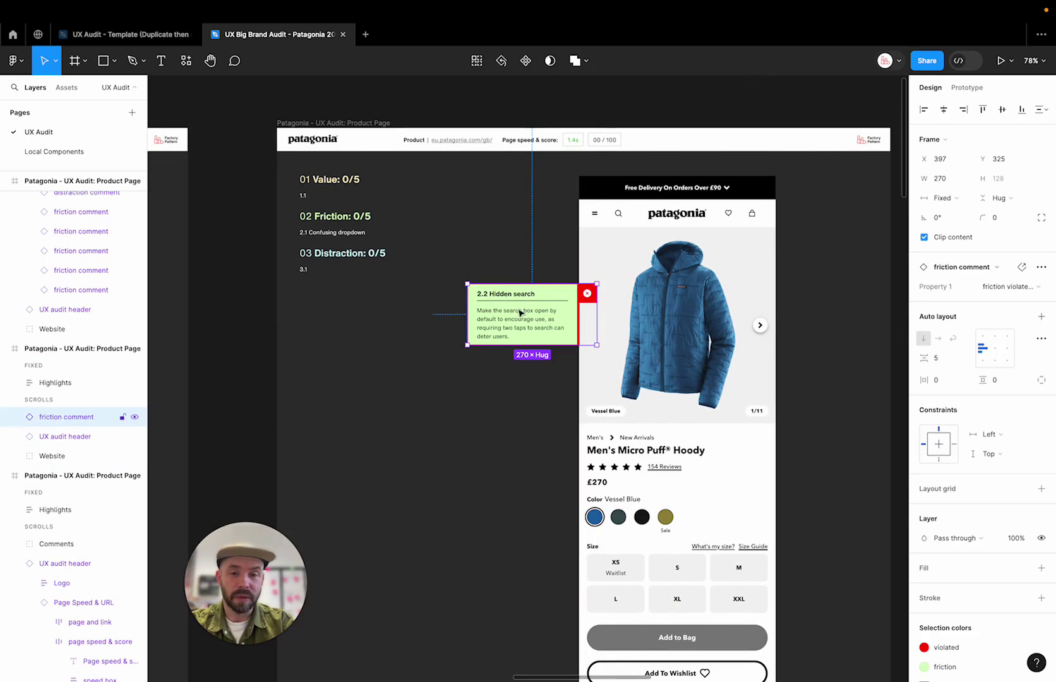
# - Examine the comment components in the UX Audit Annotation Library that the friction comment could be swapped for
pyautogui.click(959, 268)
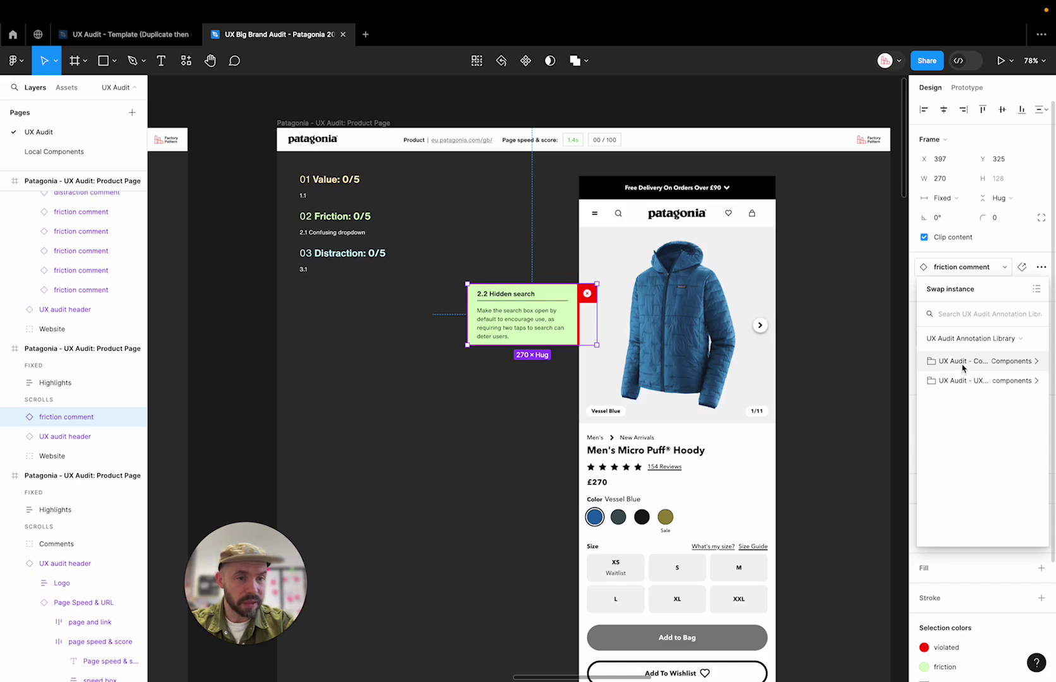
pyautogui.click(962, 365)
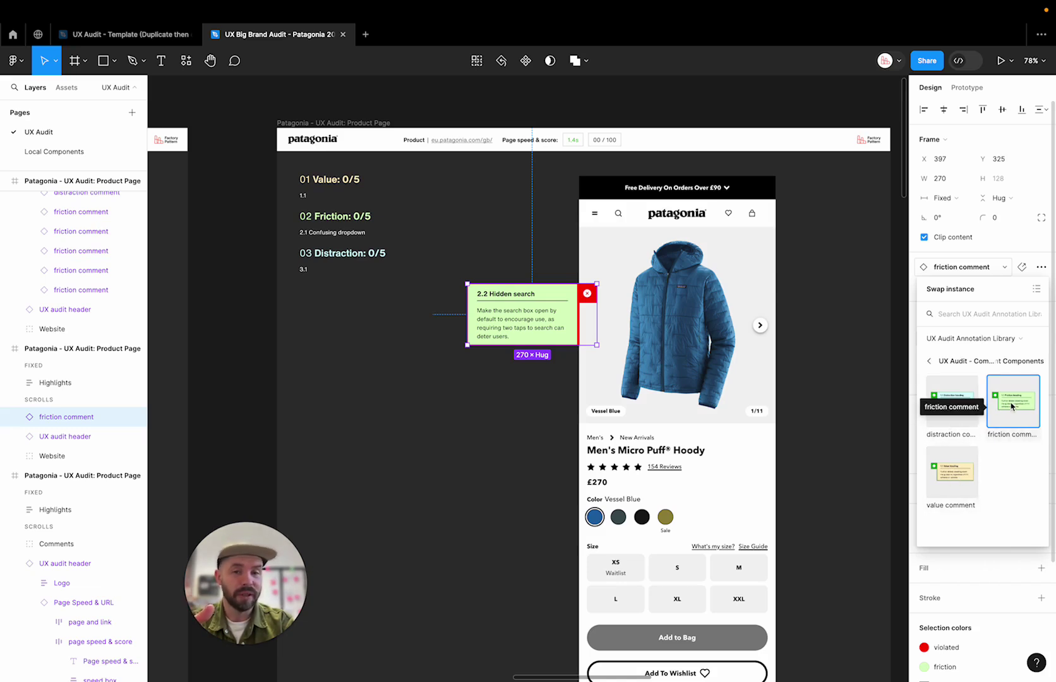
pyautogui.click(829, 341)
# - Move the 2.2 Hidden search comment up to Y 162, level with the mobile page's search icon
pyautogui.click(514, 314)
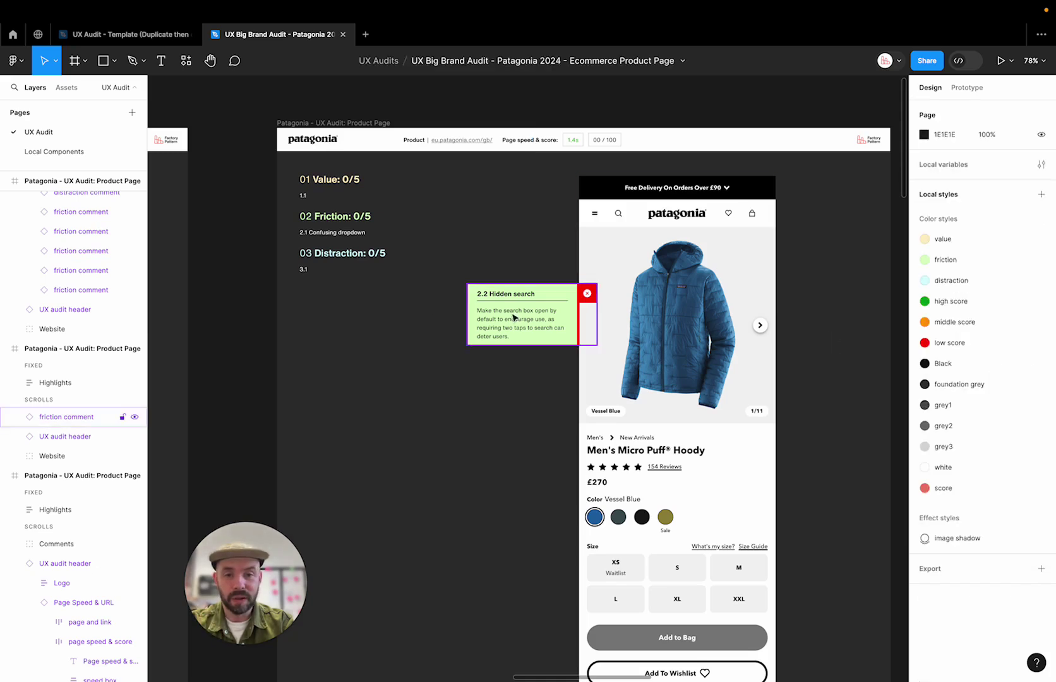
pyautogui.moveTo(521, 329); pyautogui.dragTo(521, 255)
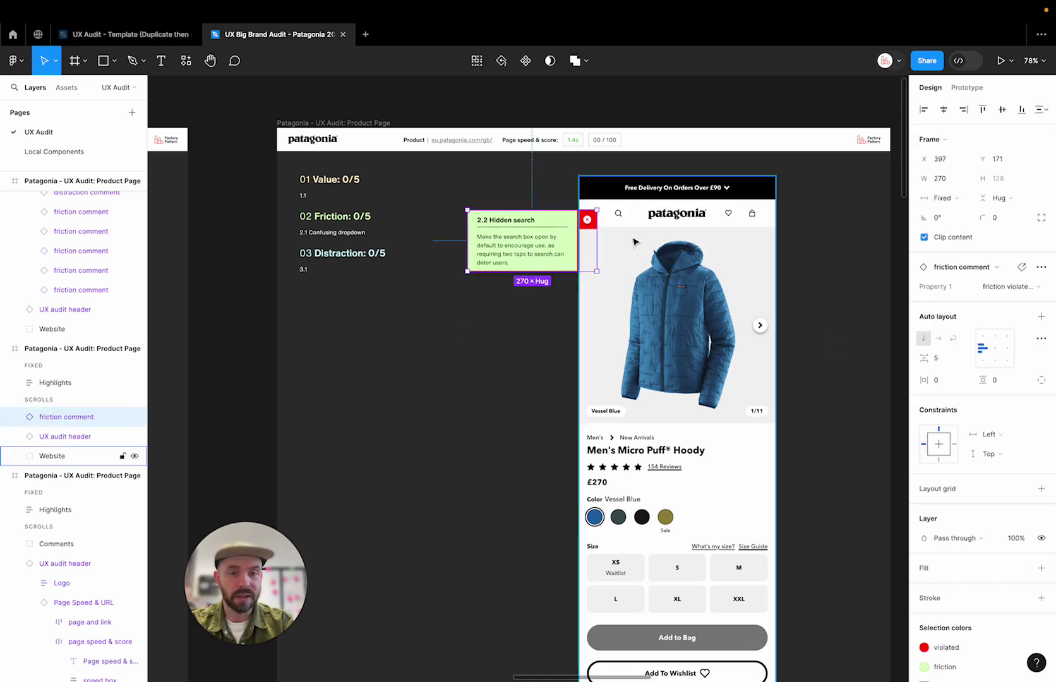
pyautogui.press('Up')
pyautogui.press('Up')
pyautogui.press('Up')
pyautogui.press('Up')
pyautogui.press('Up')
pyautogui.press('Up')
pyautogui.press('Up')
pyautogui.press('Up')
pyautogui.press('Up')
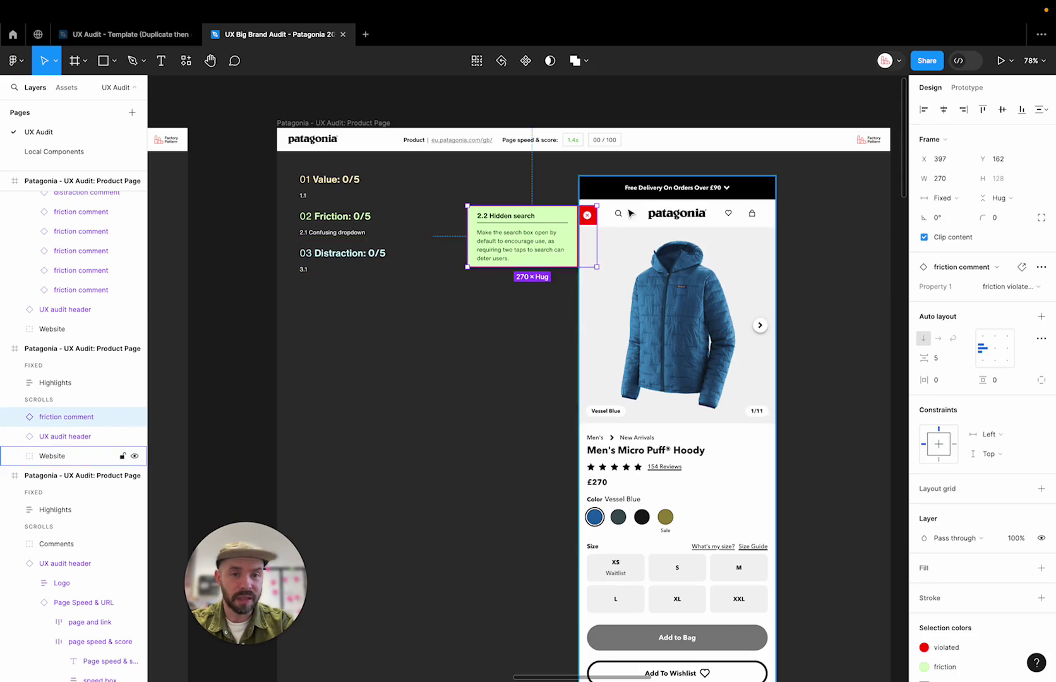
# - Duplicate the 2.2 Hidden search comment onto the opposite side of the mobile screenshot at X 940, Y 166
pyautogui.moveTo(555, 243); pyautogui.dragTo(810, 235)
pyautogui.hscroll(5, 809, 235)
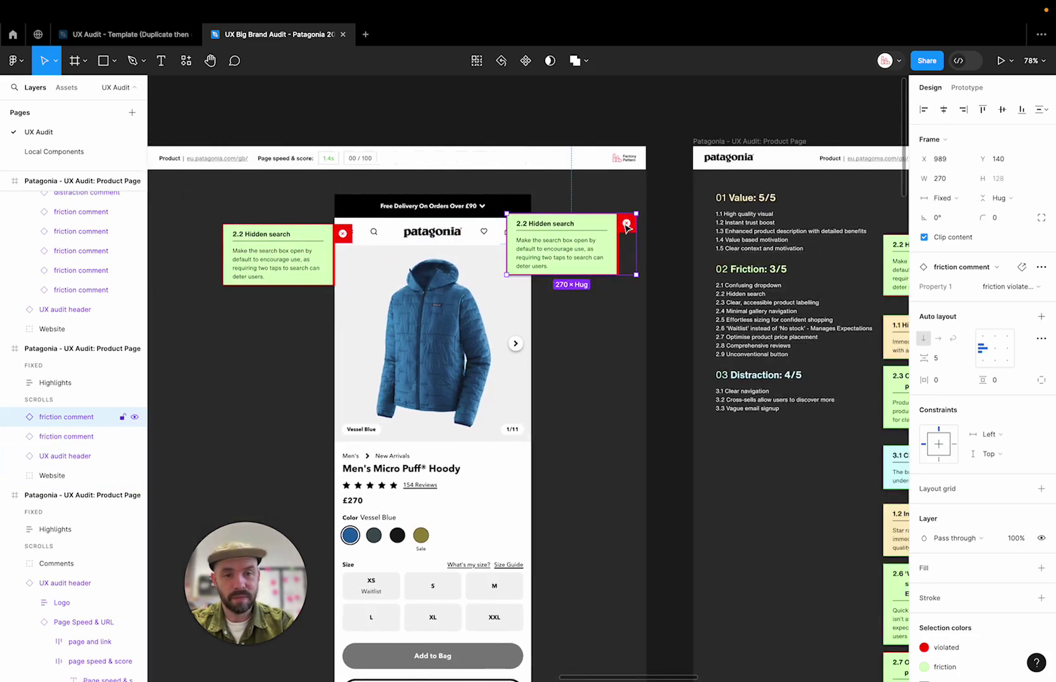
pyautogui.moveTo(600, 235); pyautogui.dragTo(586, 253)
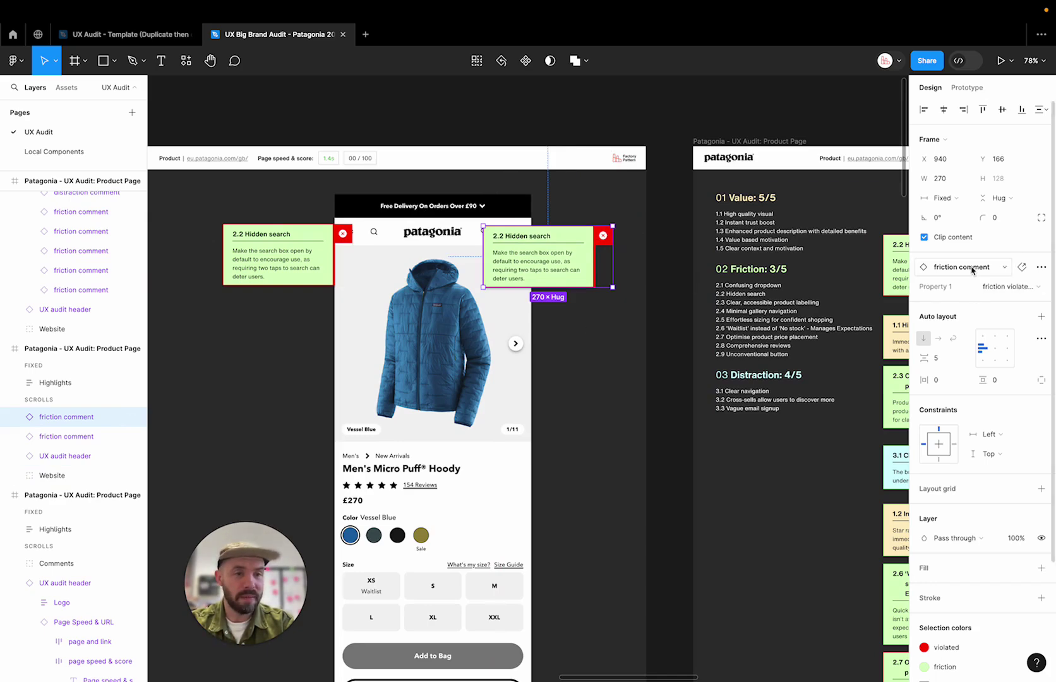
# - Set the duplicated comment's variant to friction violated left and move it to X 1004, Y 110 beside the free delivery banner
pyautogui.click(1007, 287)
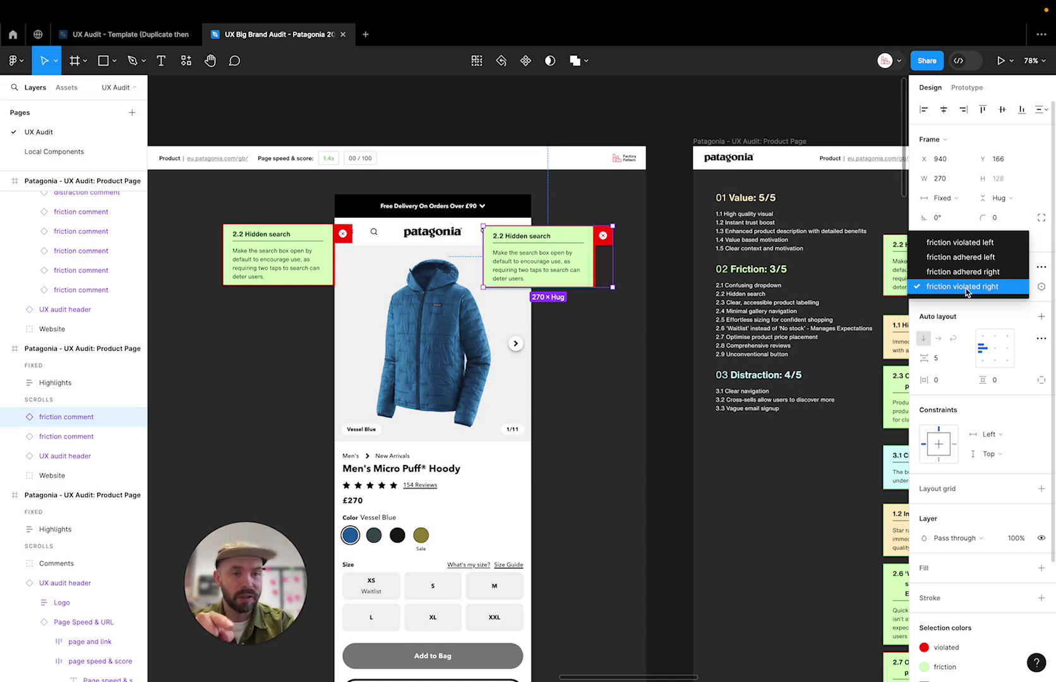
pyautogui.click(973, 245)
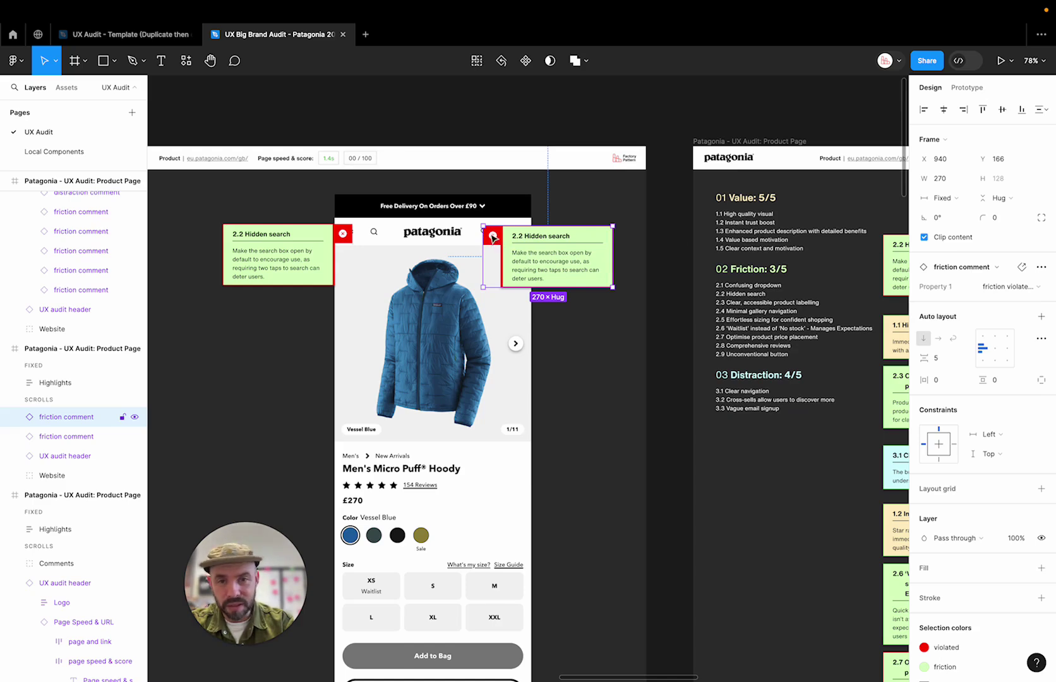
pyautogui.moveTo(545, 252); pyautogui.dragTo(567, 228)
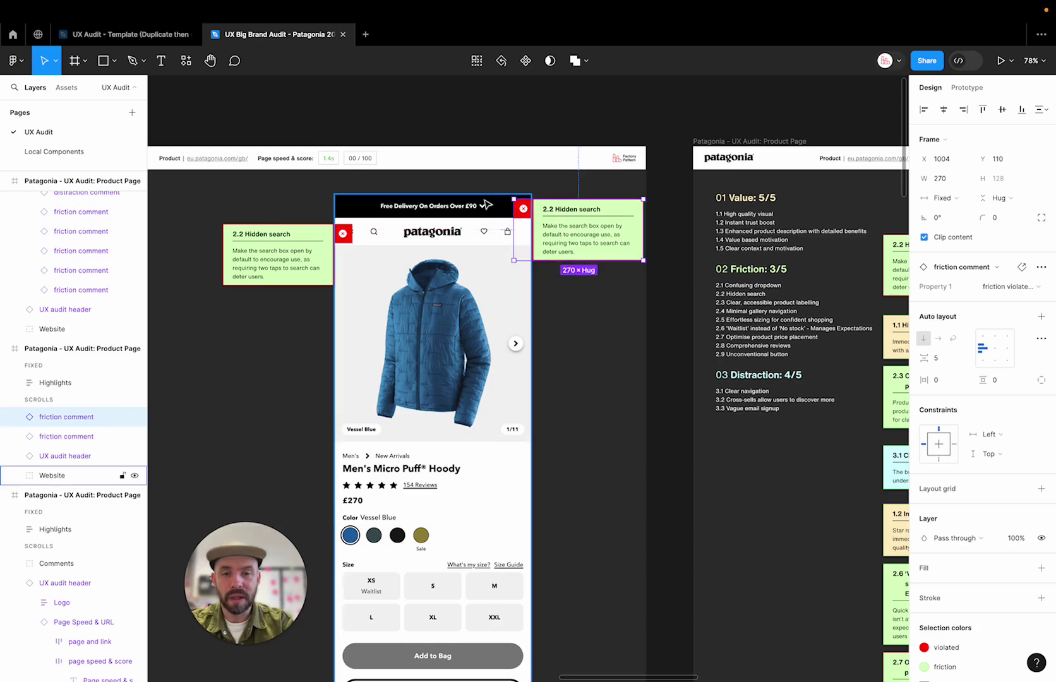
# - Change the duplicated comment's number to 1.1 and its heading to Confusing dropdown
pyautogui.doubleClick(567, 215)
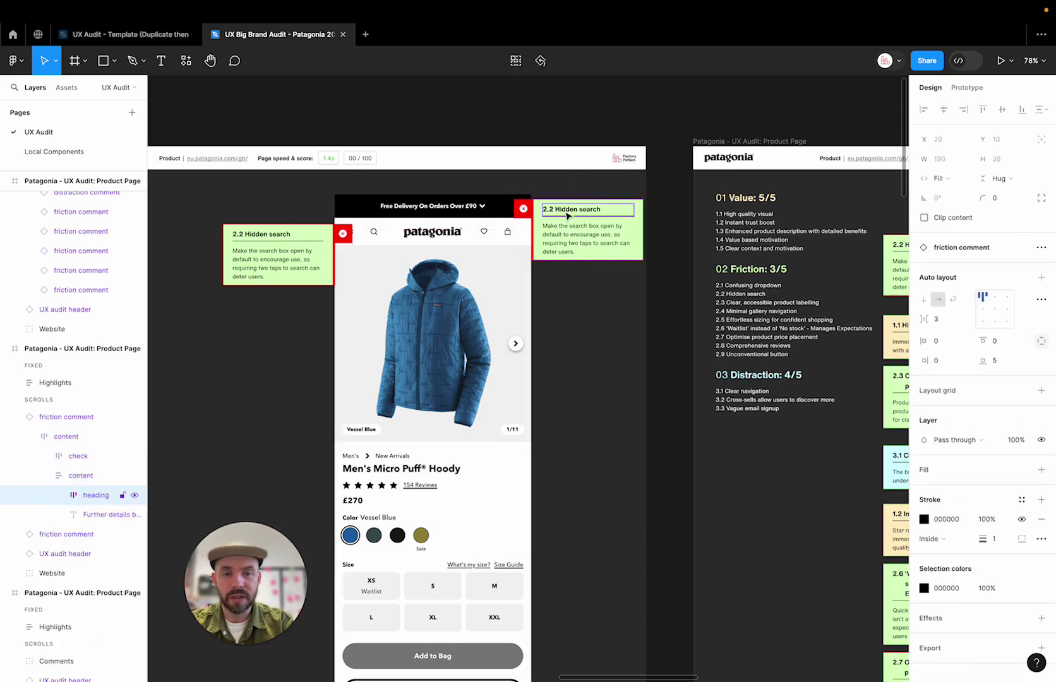
pyautogui.doubleClick(565, 211)
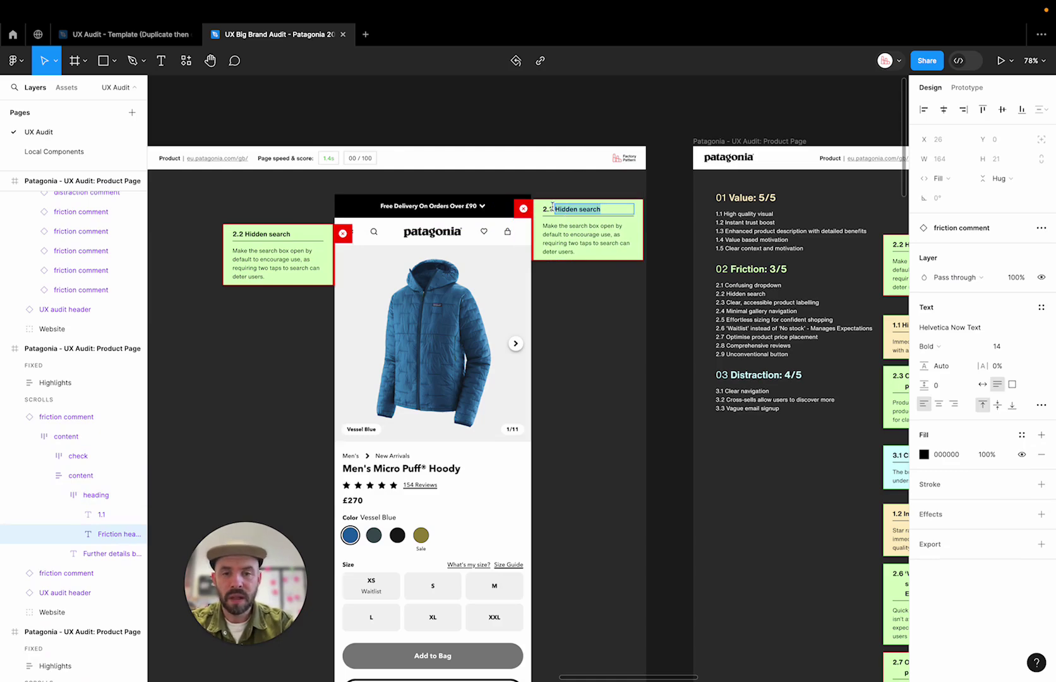
pyautogui.doubleClick(547, 208)
pyautogui.doubleClick(574, 212)
pyautogui.tripleClick(574, 213)
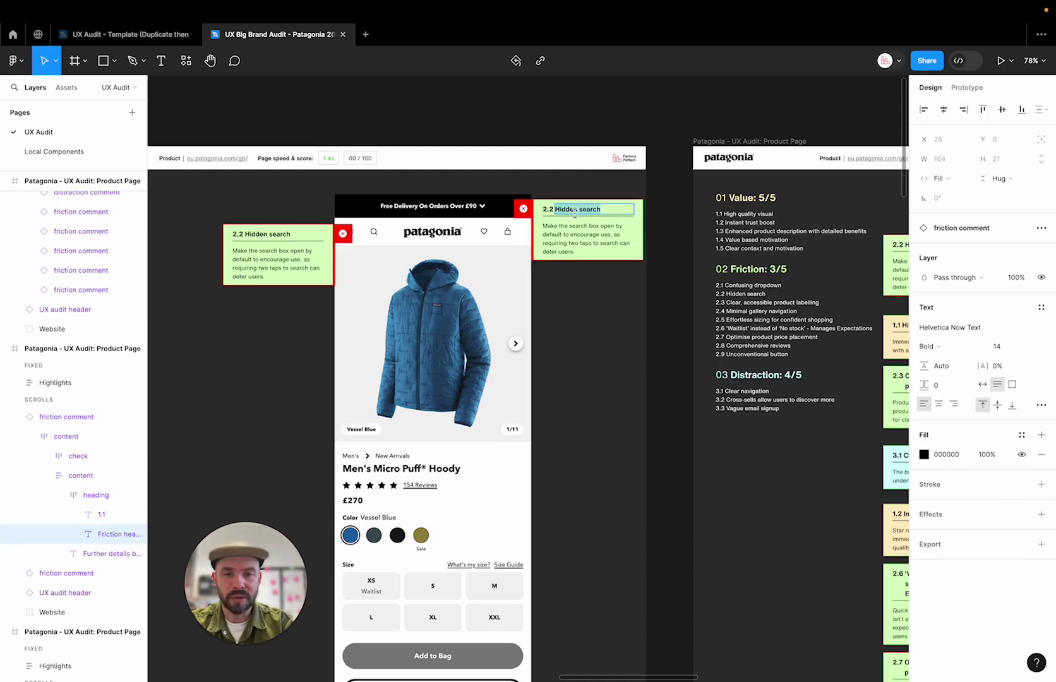
pyautogui.click(550, 215)
pyautogui.doubleClick(548, 209)
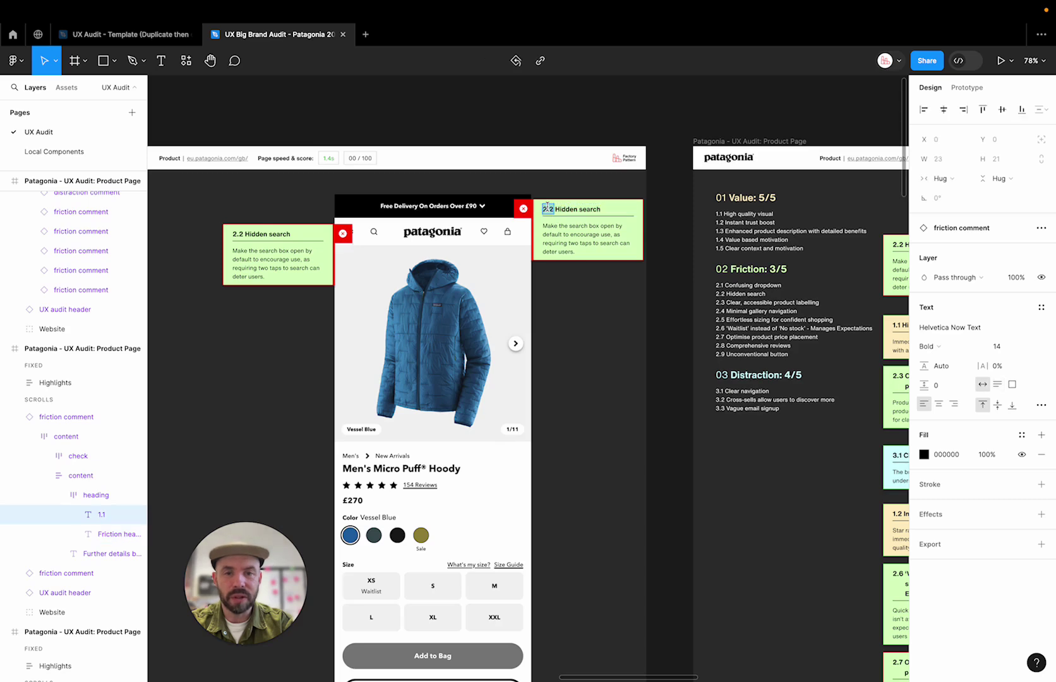
pyautogui.write('1.1')
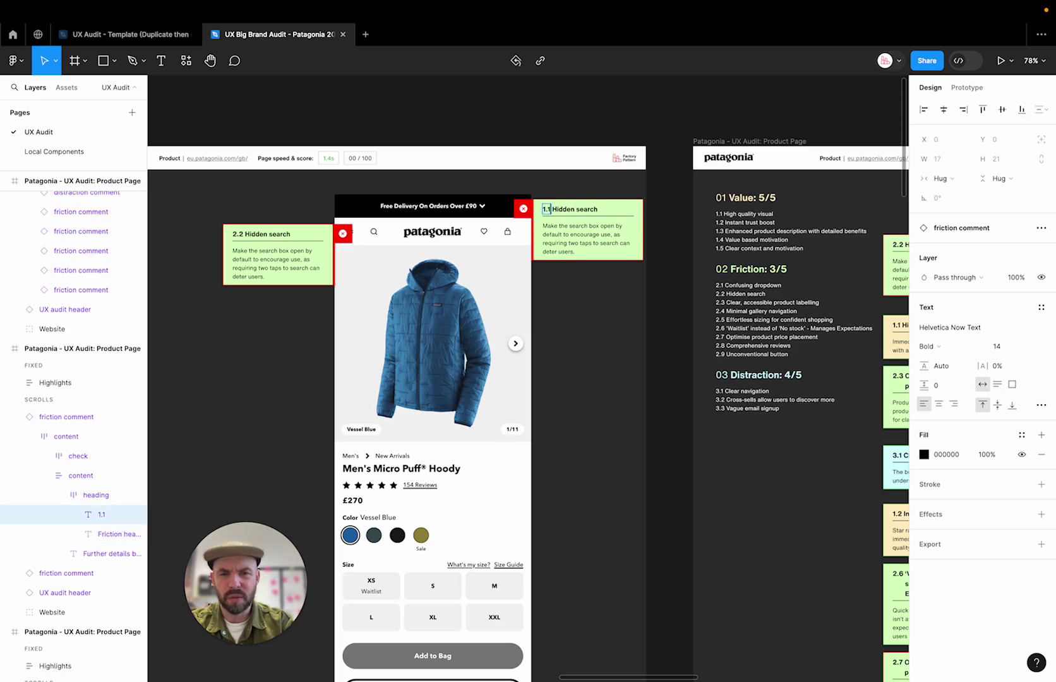
pyautogui.doubleClick(577, 209)
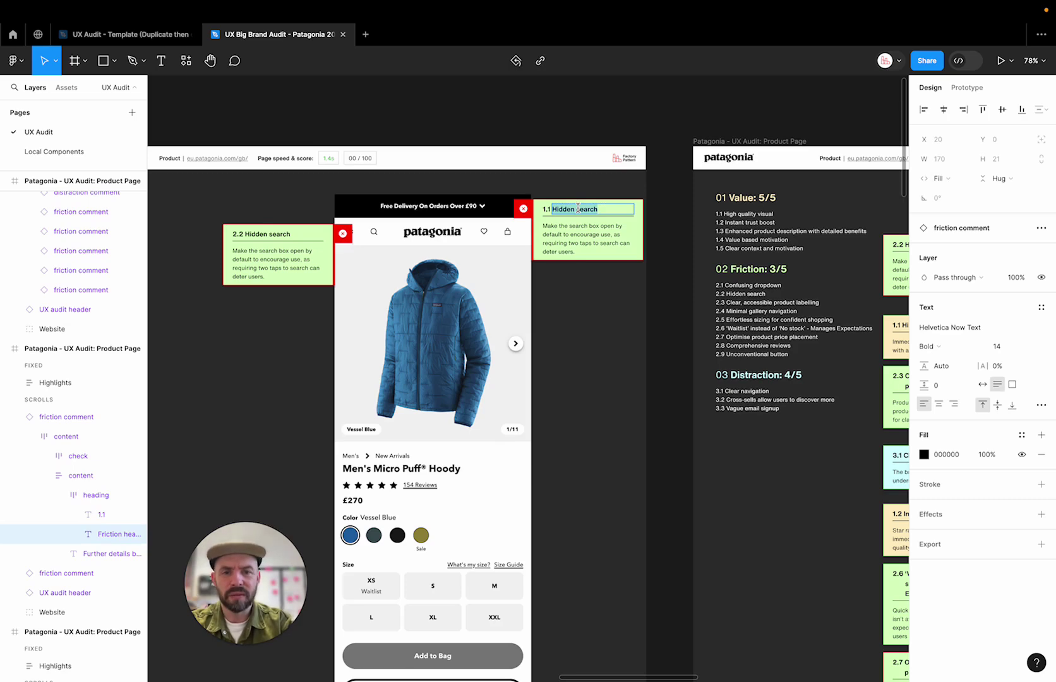
pyautogui.write('Confusing dropdown')
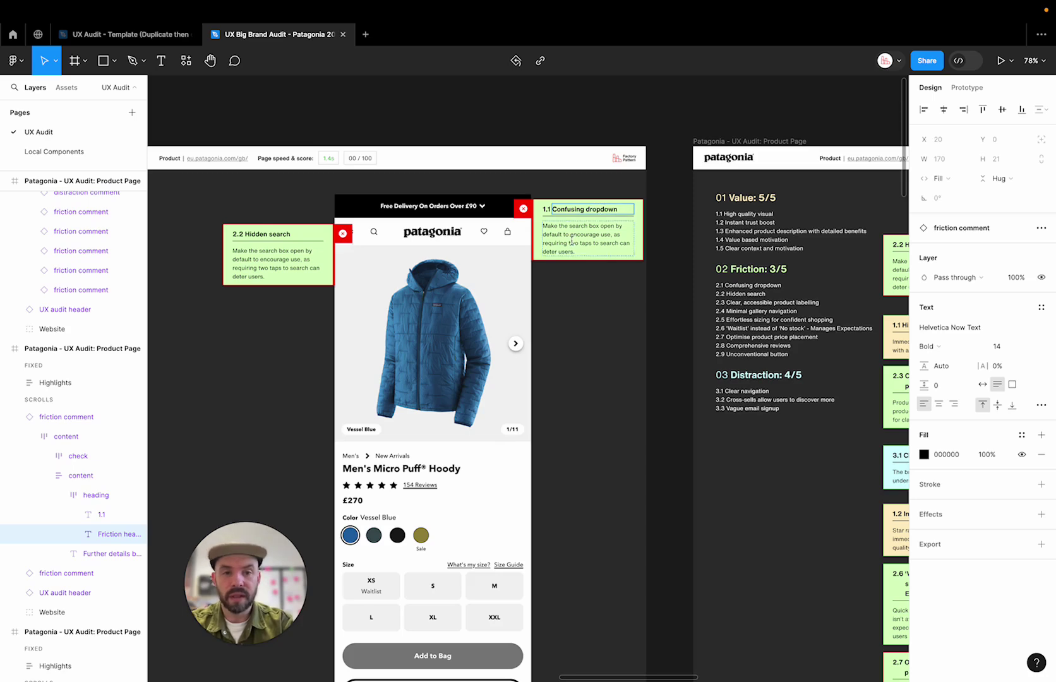
# - Replace the comment's body text with "This dropdown may cause confusion because when revealed it doesn't mention free delivery immediately"
pyautogui.press('Escape')
pyautogui.press('Tab')
pyautogui.press('Return')
pyautogui.write('T')
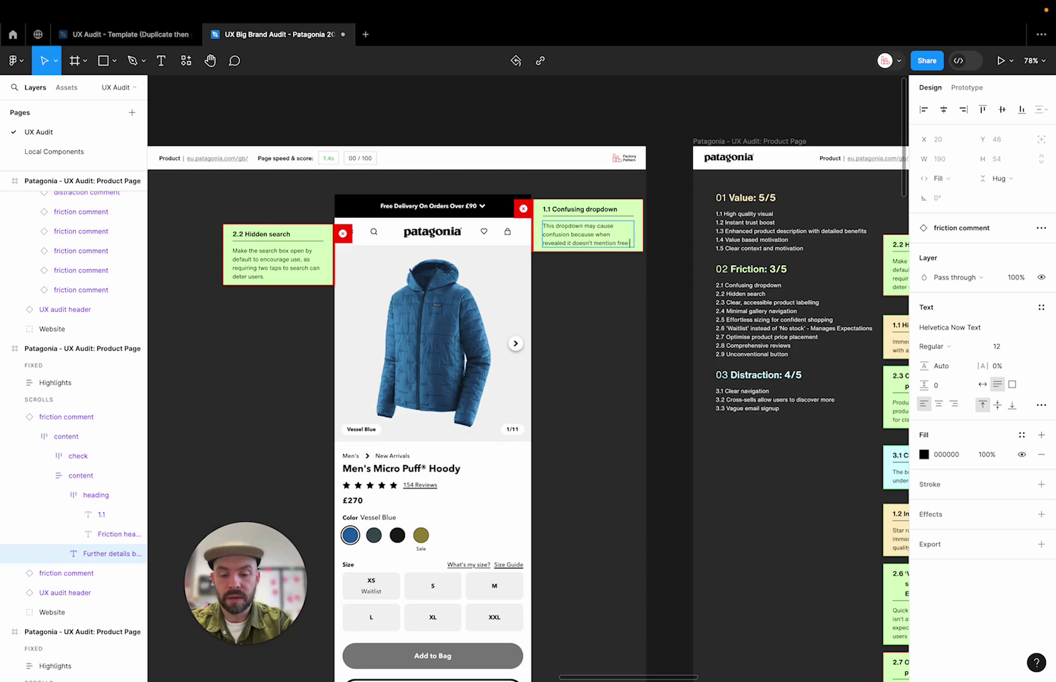
pyautogui.write('delivery immediately')
pyautogui.click(590, 315)
# - Switch to the Patagonia product page in Chrome, open the Free Delivery banner dropdown, highlight its first heading, and close it
pyautogui.press('super+Tab')
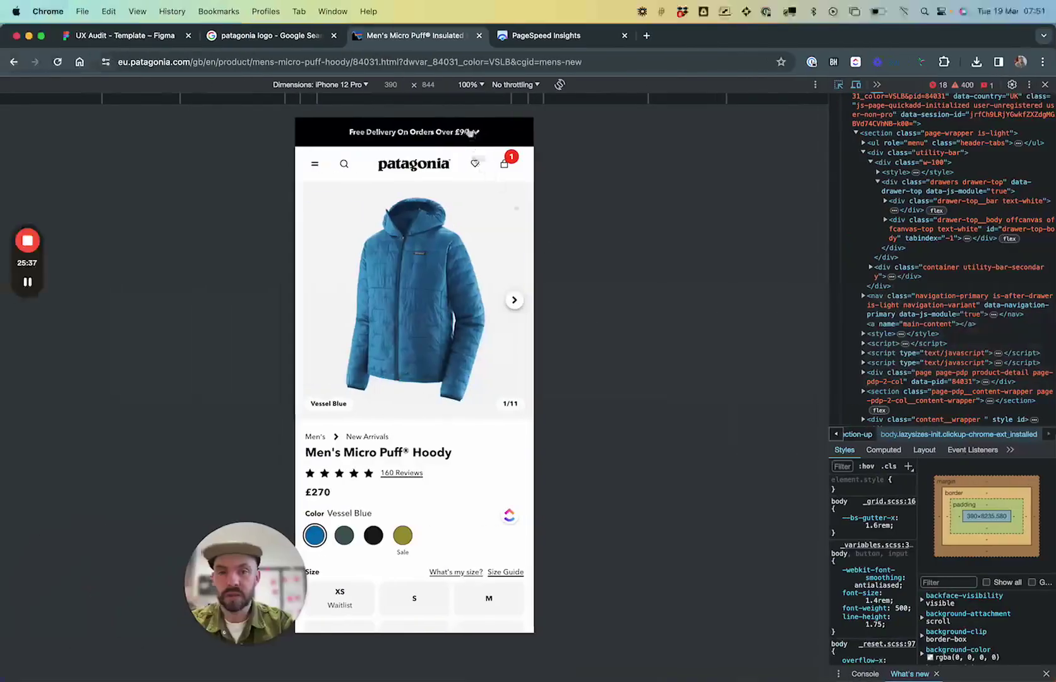
pyautogui.click(469, 132)
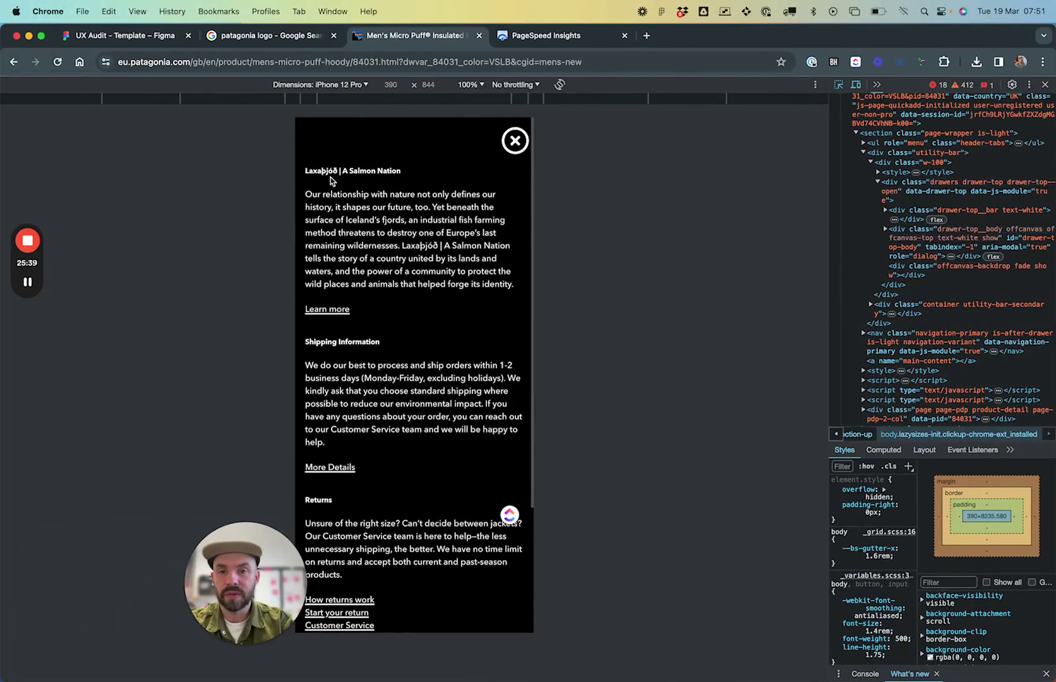
pyautogui.moveTo(306, 173); pyautogui.dragTo(406, 173)
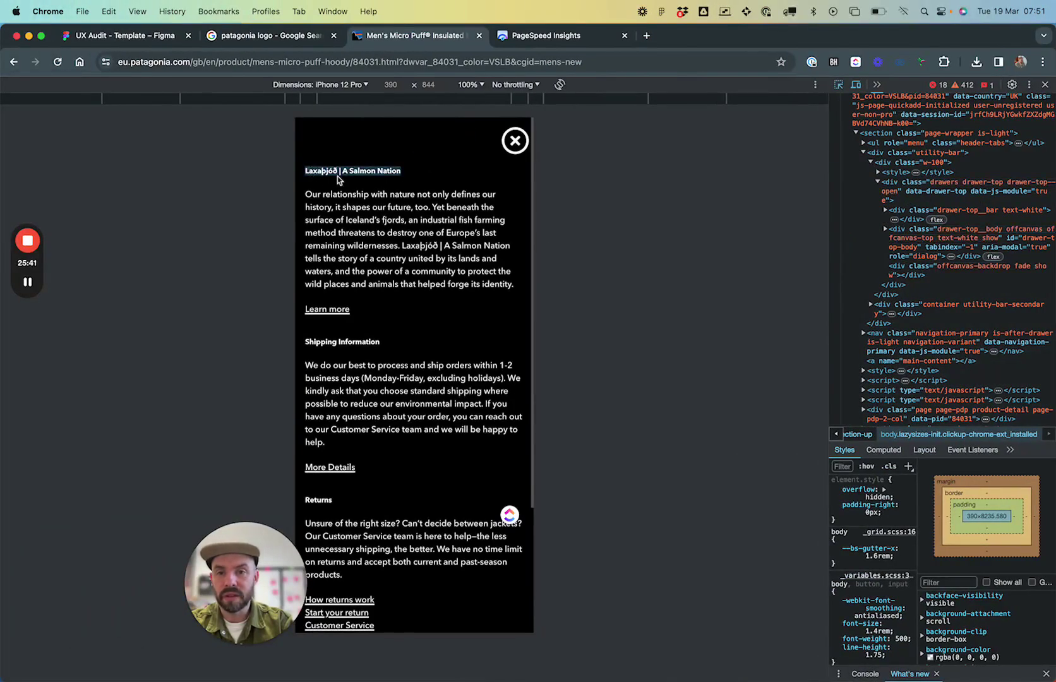
pyautogui.click(515, 141)
pyautogui.click(461, 140)
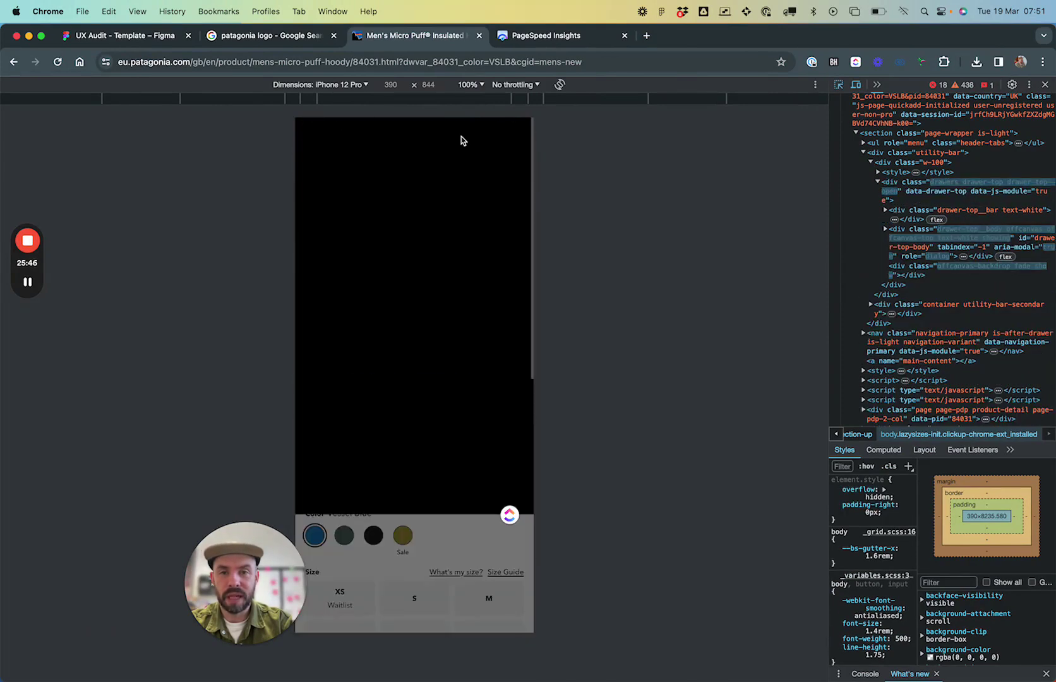
# - Read through the open Free Delivery drawer, highlight its Shipping Information paragraph, and close the drawer
pyautogui.scroll(-5, 408, 350)
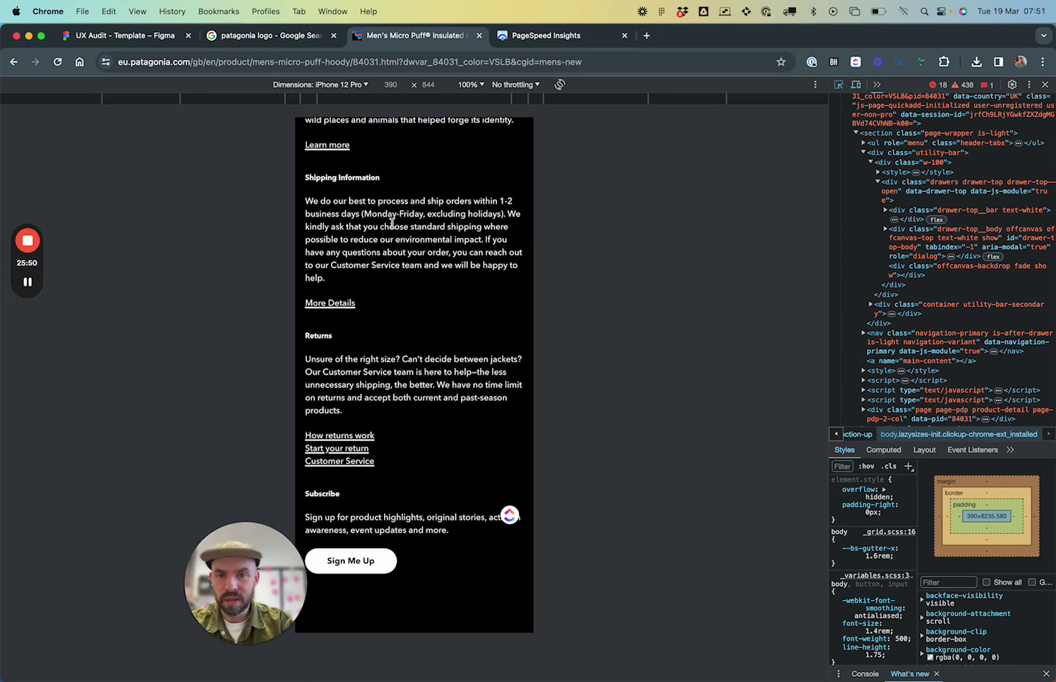
pyautogui.moveTo(306, 201); pyautogui.dragTo(383, 282)
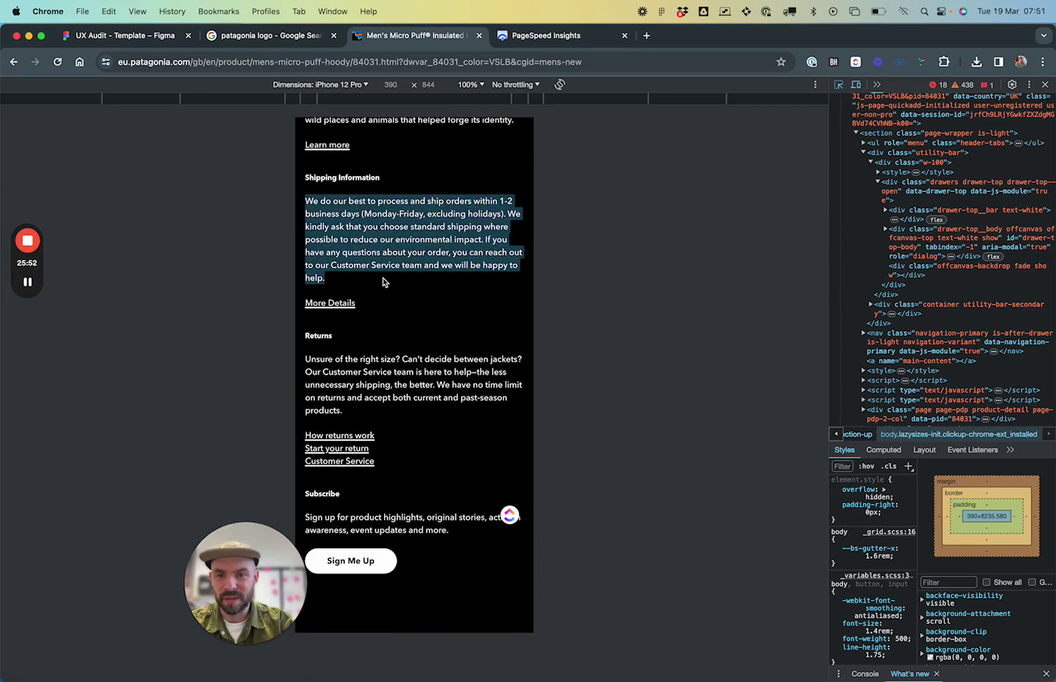
pyautogui.scroll(4, 461, 247)
pyautogui.scroll(2, 489, 257)
pyautogui.click(514, 140)
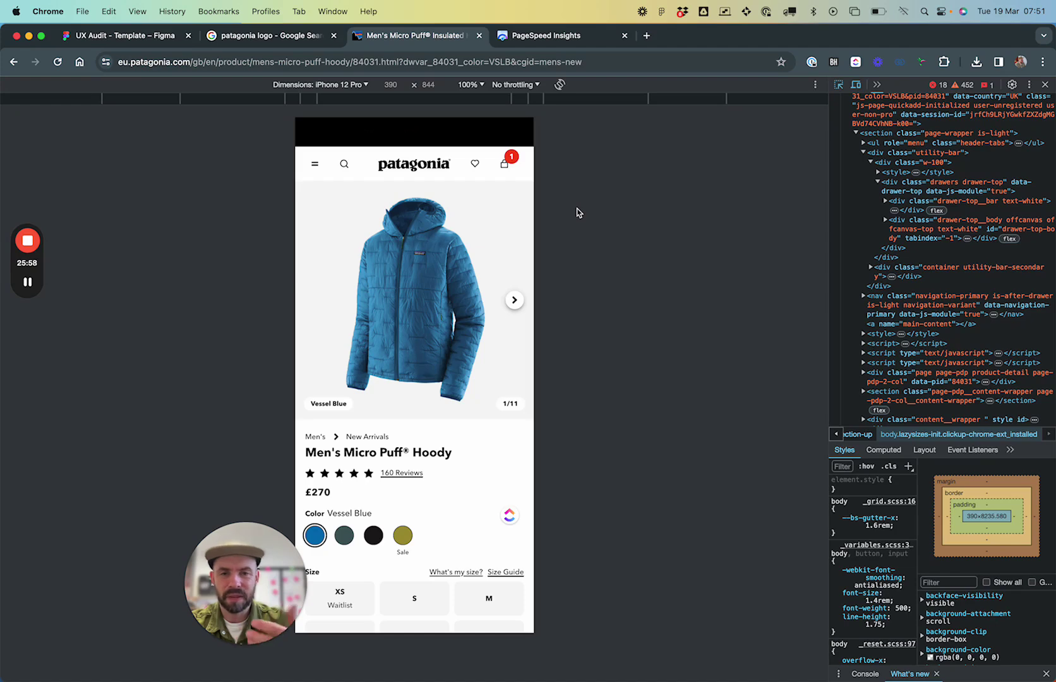
pyautogui.moveTo(246, 581); pyautogui.dragTo(108, 602)
# - Switch back to Figma and change the Confusing dropdown comment's number to 2.0
pyautogui.press('super+Tab')
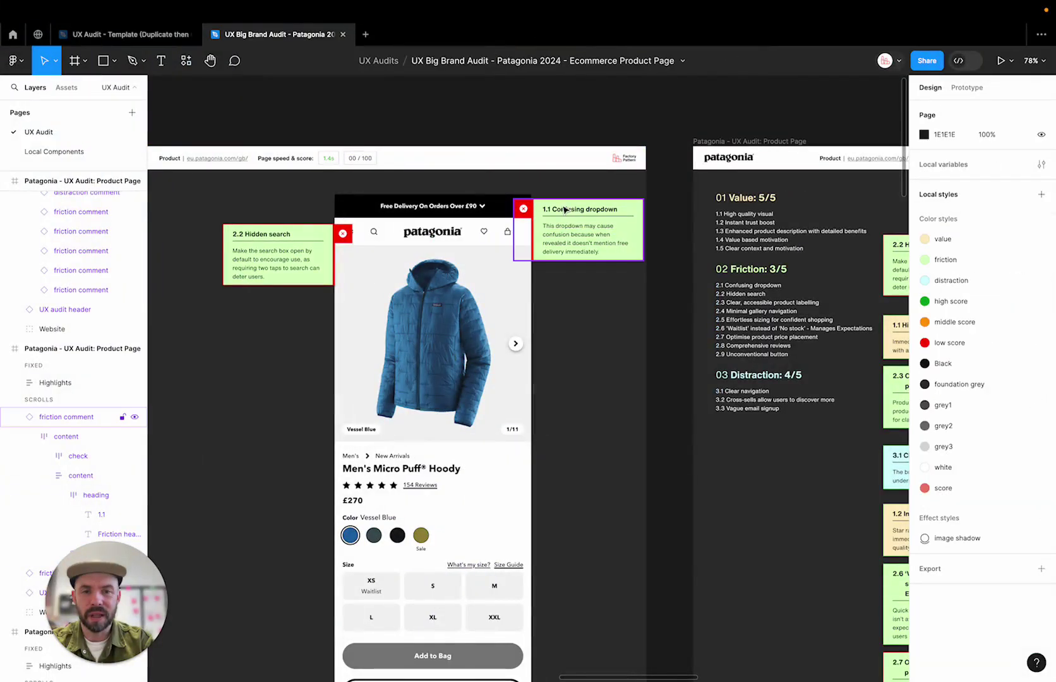
pyautogui.click(566, 231)
pyautogui.hscroll(-5, 562, 228)
pyautogui.click(361, 247)
pyautogui.click(358, 241)
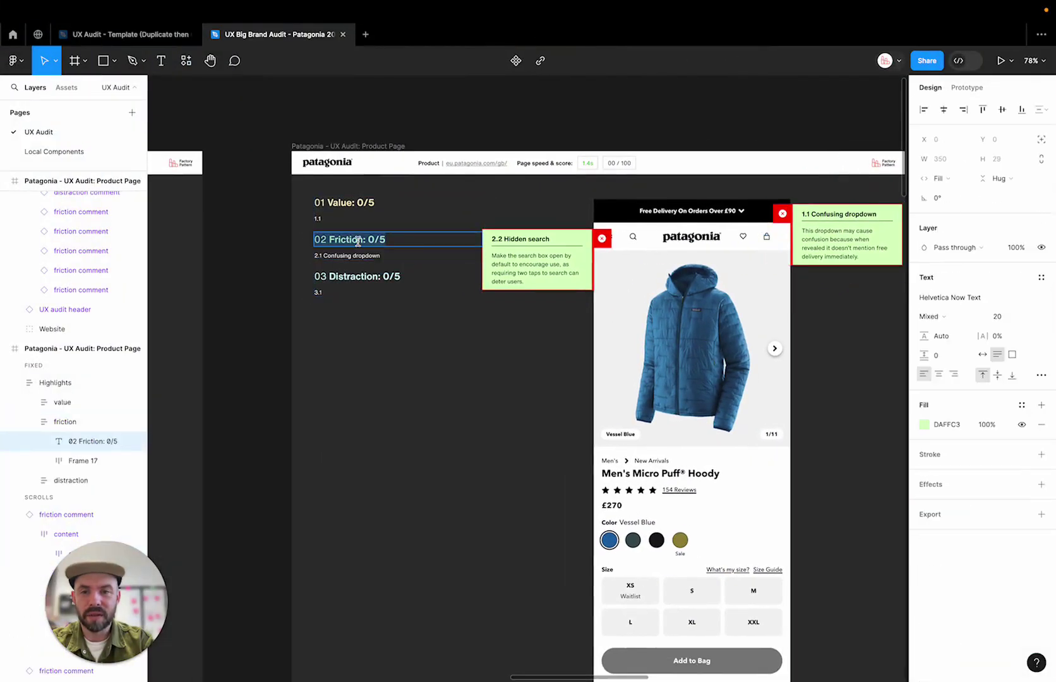
pyautogui.doubleClick(339, 240)
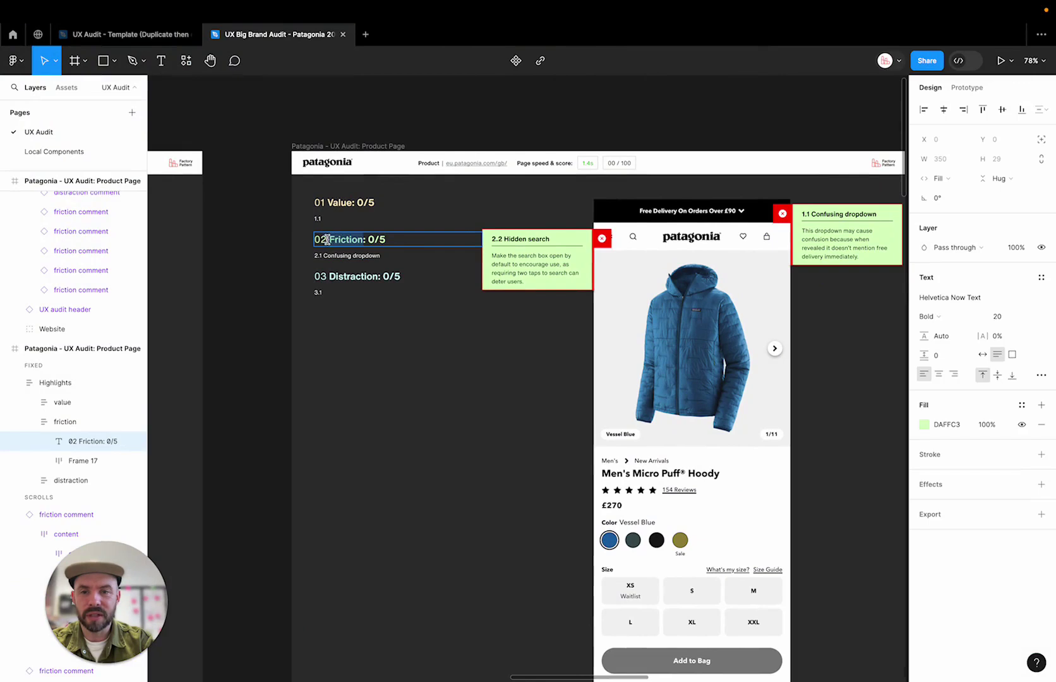
pyautogui.doubleClick(806, 214)
pyautogui.write('2.')
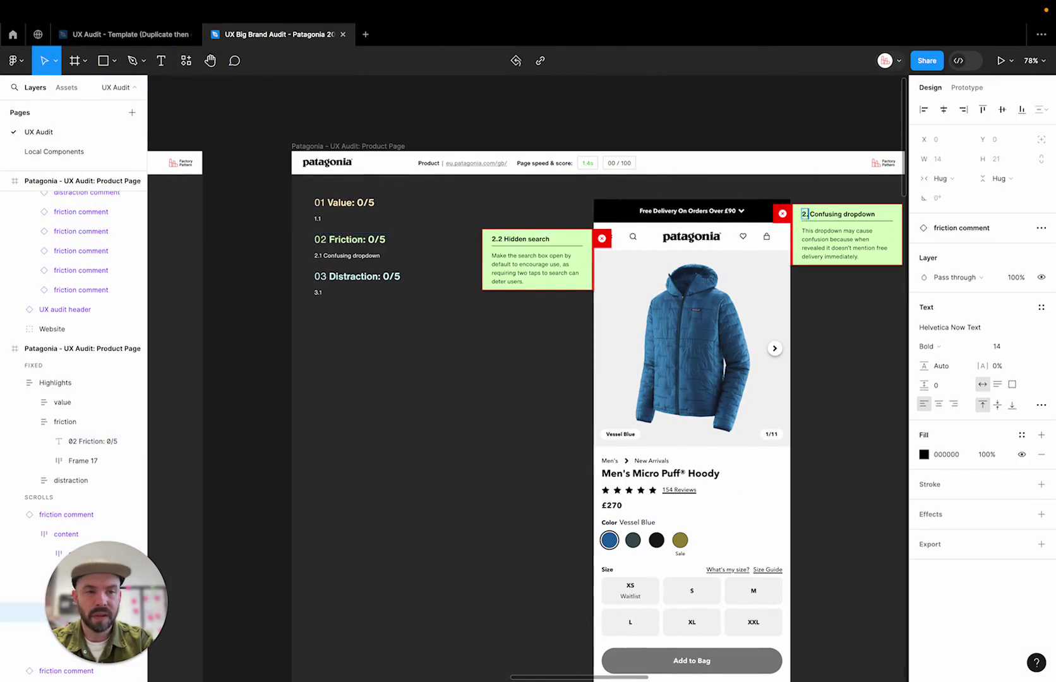
pyautogui.write('0')
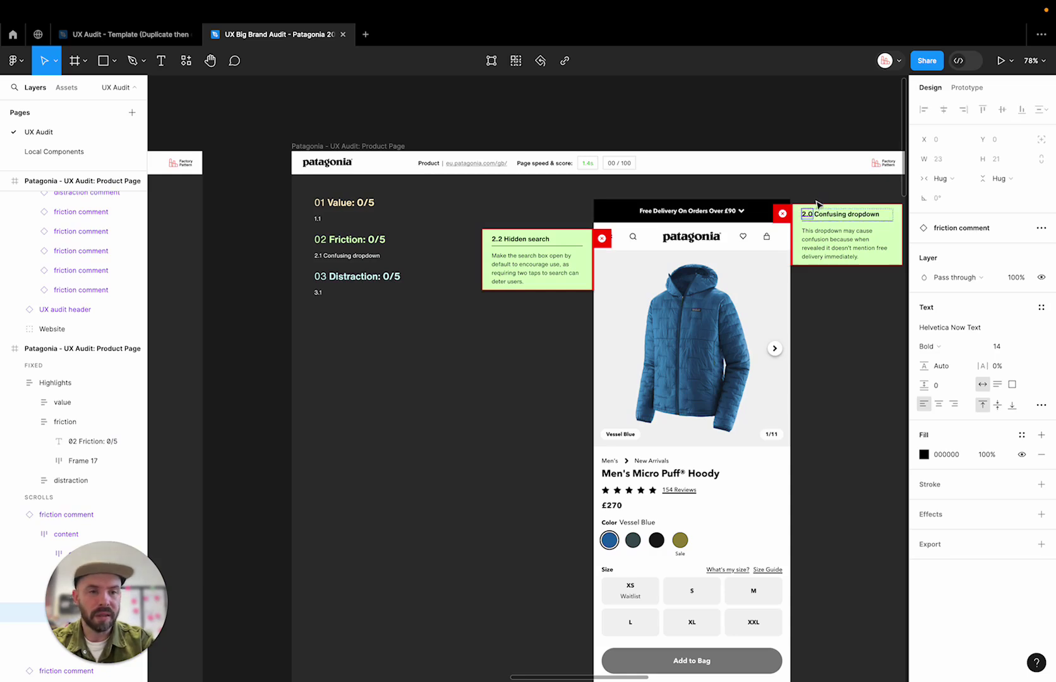
# - Move the Hidden search comment slightly down to X 397, Y 170
pyautogui.click(558, 263)
pyautogui.moveTo(558, 265); pyautogui.dragTo(558, 269)
pyautogui.click(833, 207)
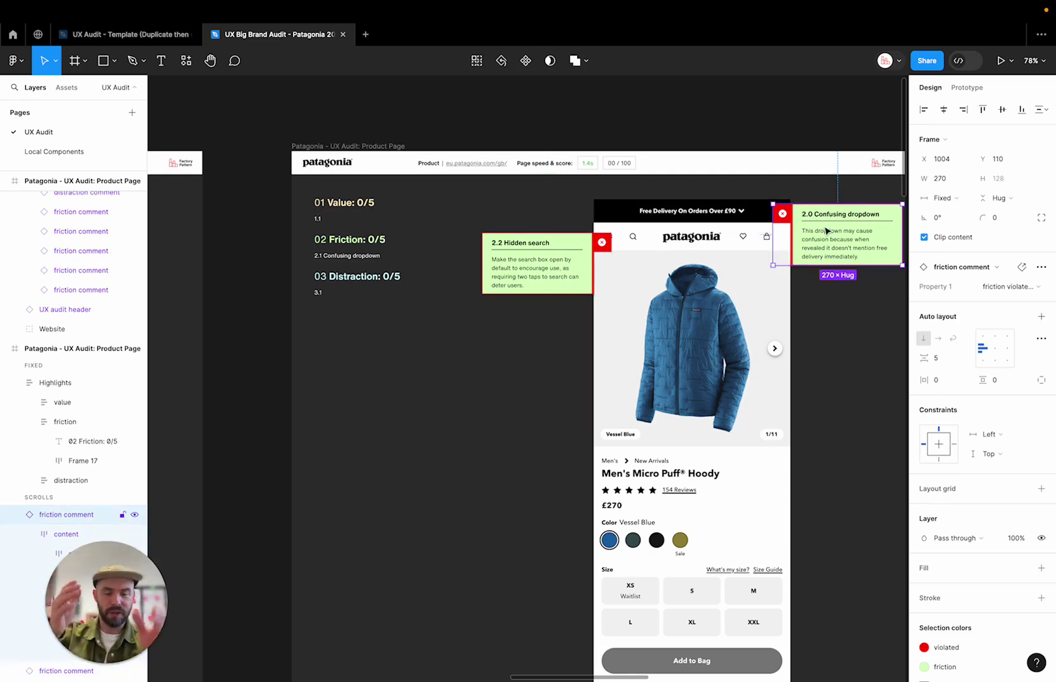
# - Change the Hidden search comment's number to 2.1
pyautogui.click(578, 267)
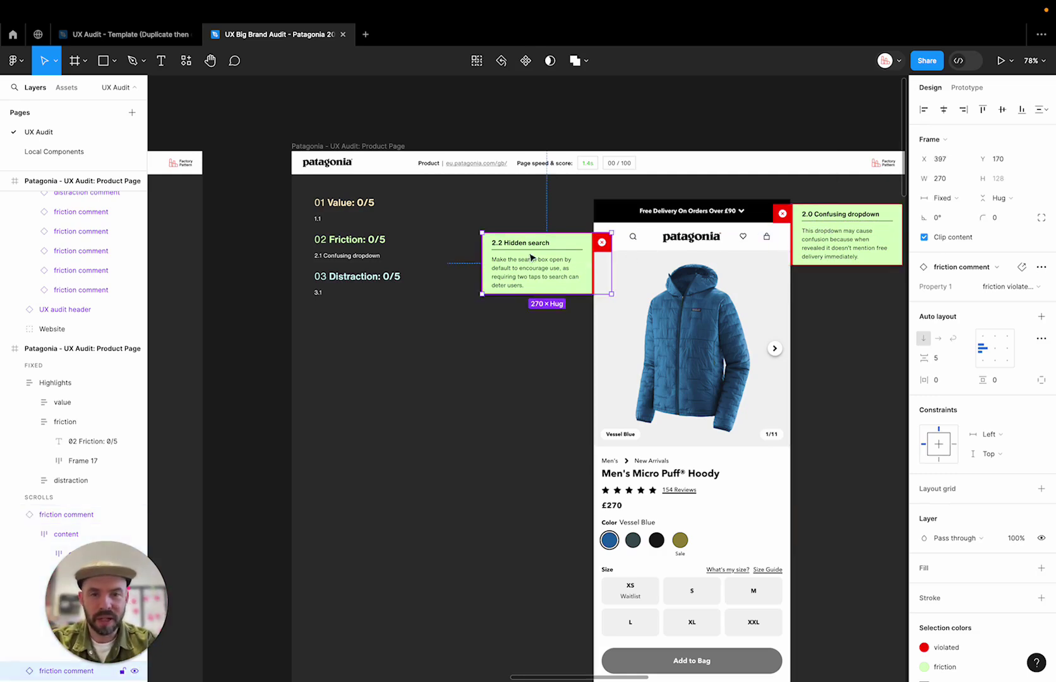
pyautogui.doubleClick(523, 250)
pyautogui.doubleClick(493, 242)
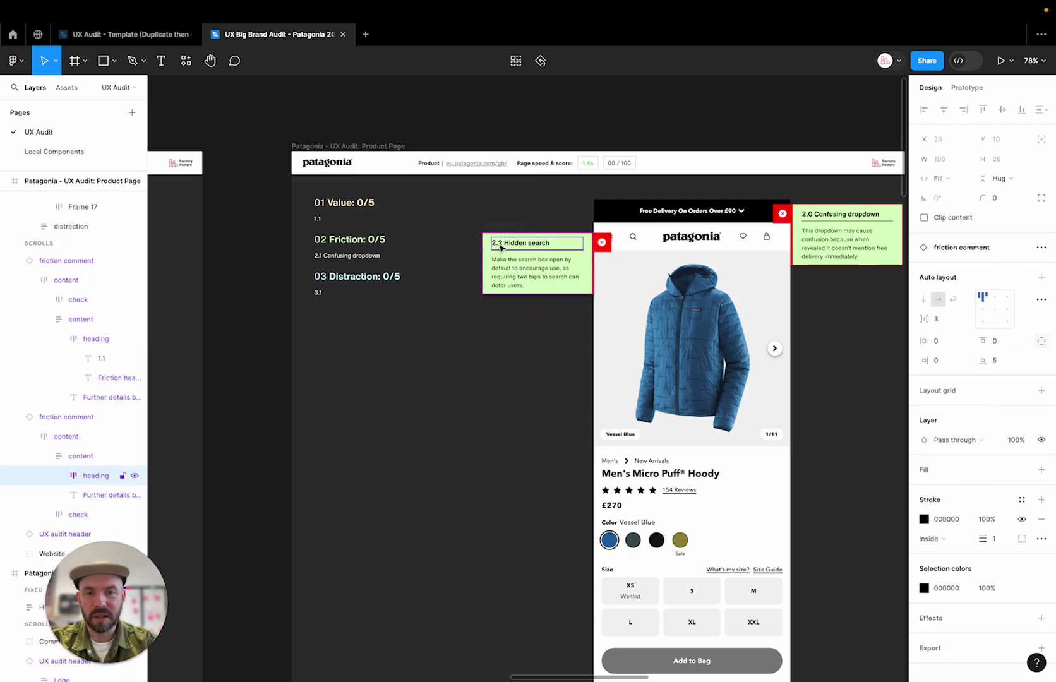
pyautogui.doubleClick(493, 242)
pyautogui.write('2.1')
pyautogui.press('Escape')
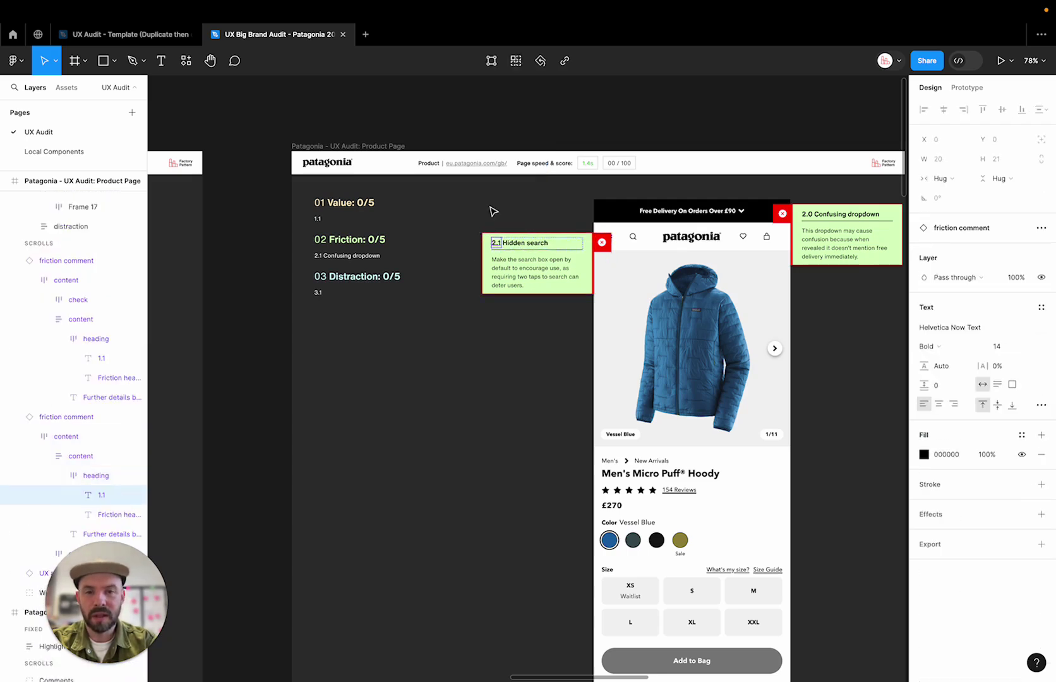
# - Renumber the Confusing dropdown entry in the Friction highlights list to 2.0
pyautogui.click(512, 256)
pyautogui.click(512, 245)
pyautogui.doubleClick(511, 245)
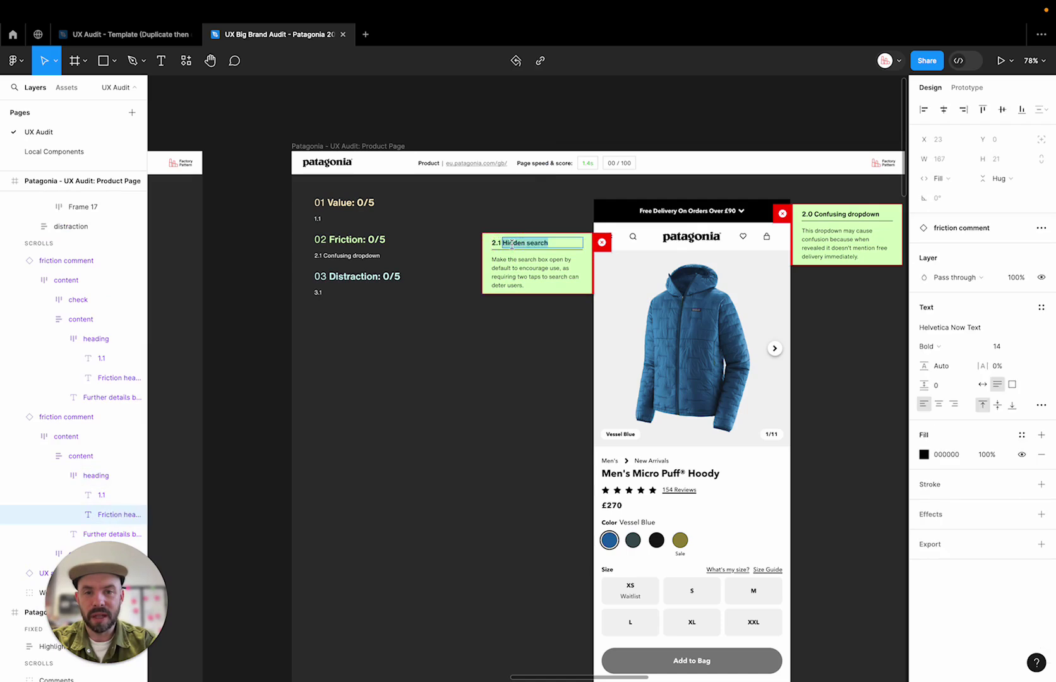
pyautogui.tripleClick(854, 213)
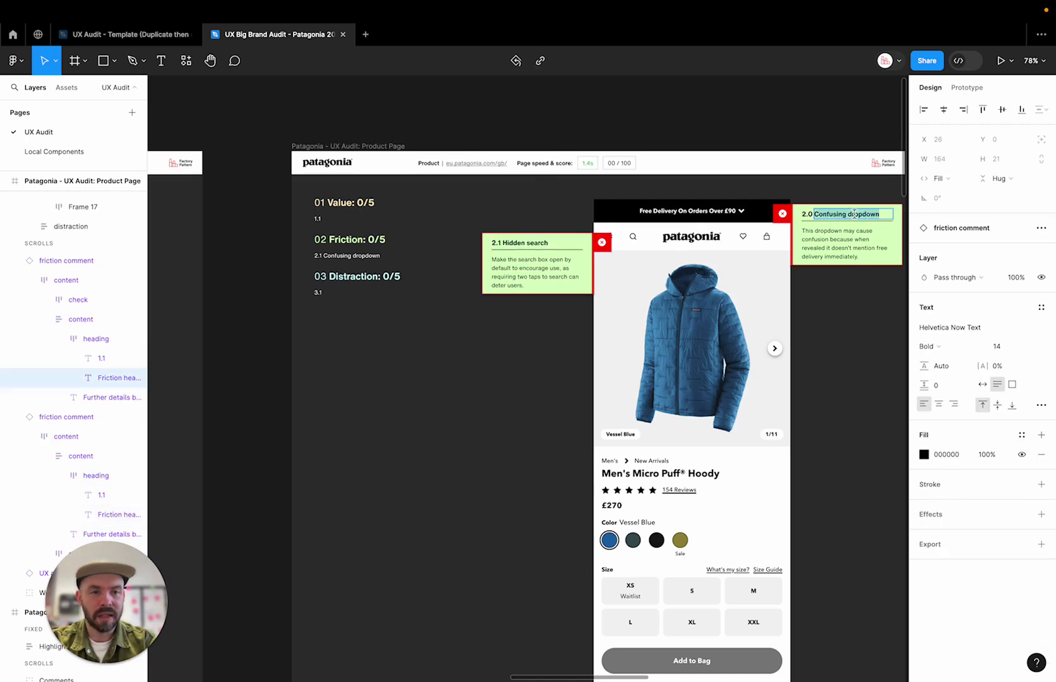
pyautogui.click(373, 256)
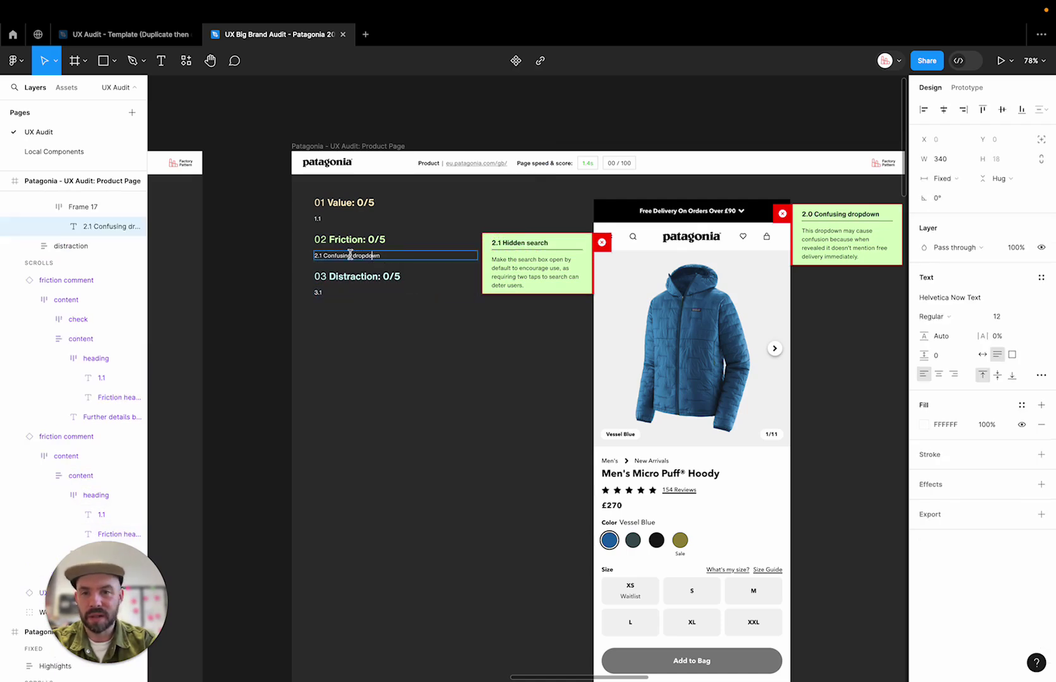
pyautogui.press('BackSpace')
pyautogui.write('0')
pyautogui.press('Escape')
# - Add the line "2.1 Hidden search" below the Confusing dropdown entry in the Friction list, copying the heading from its comment
pyautogui.scroll(5, 377, 278)
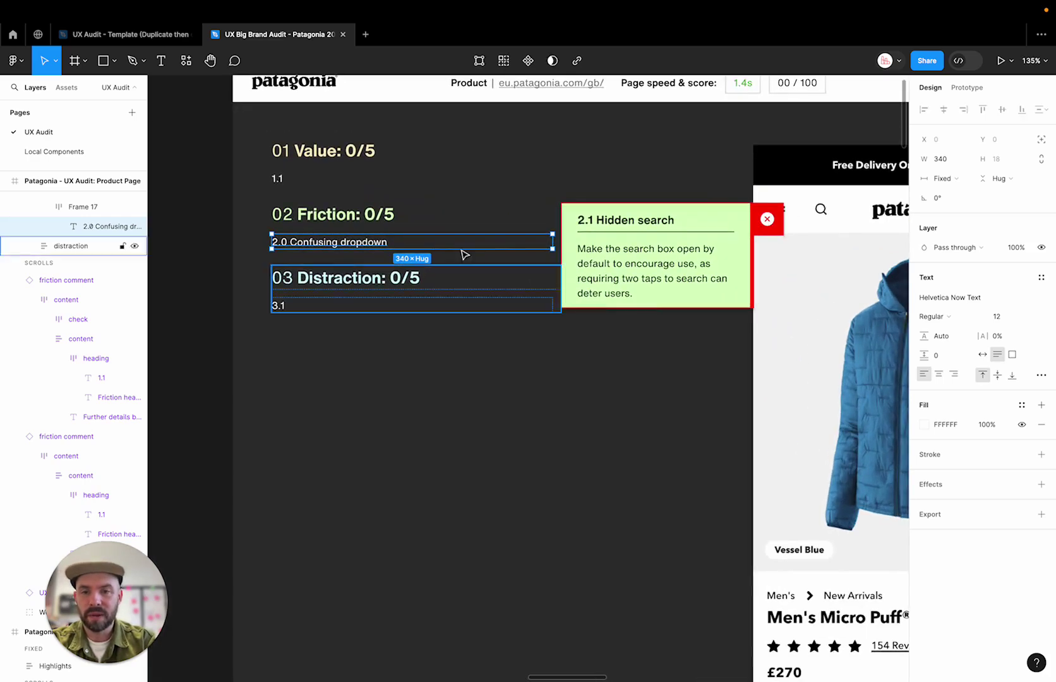
pyautogui.click(626, 230)
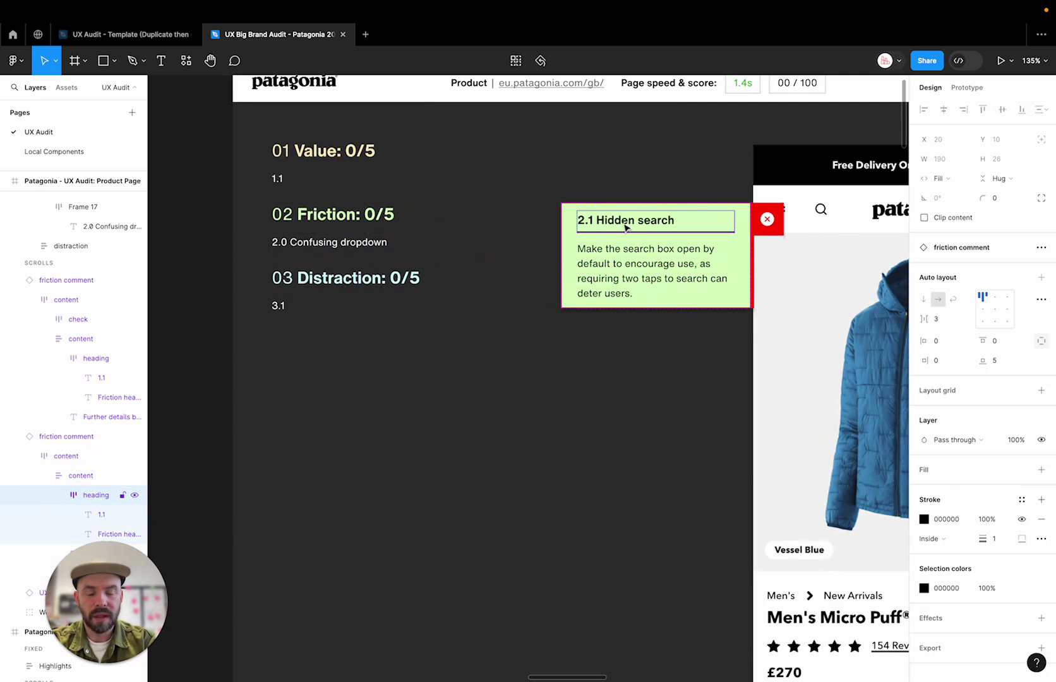
pyautogui.click(626, 227)
pyautogui.press('Return')
pyautogui.hotkey('ctrl', 'c')
pyautogui.click(391, 244)
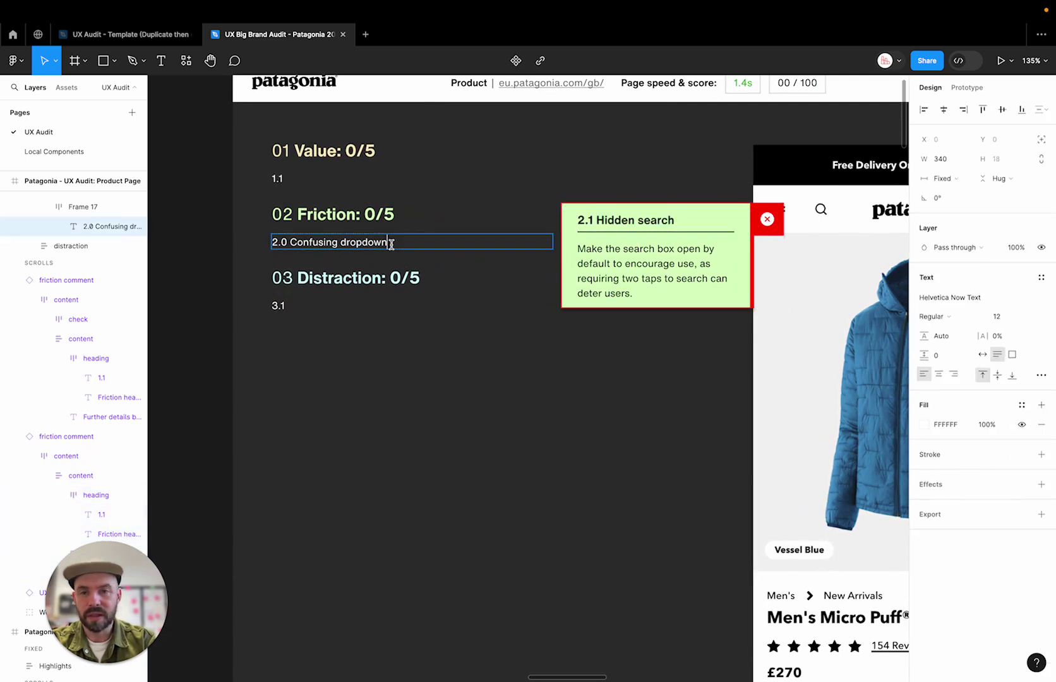
pyautogui.press('Return')
pyautogui.write('2.1')
pyautogui.hotkey('ctrl', 'v')
# - Remove the bold from the Hidden search line in the Friction list so all its text is Regular, and deselect it
pyautogui.tripleClick(334, 255)
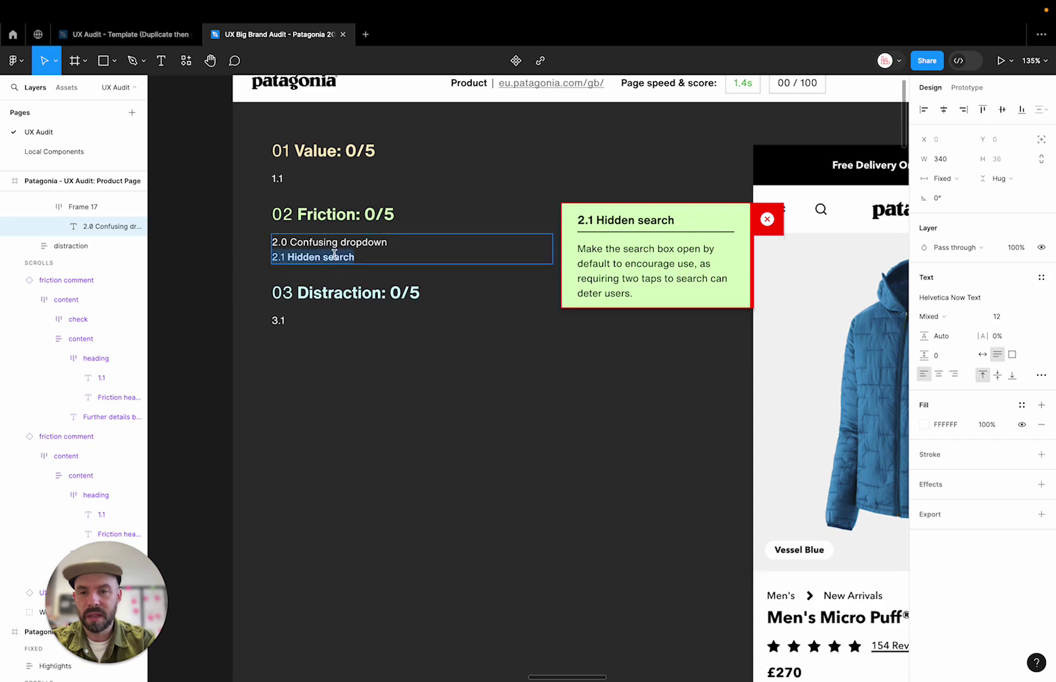
pyautogui.hotkey('ctrl', 'b')
pyautogui.press('Escape')
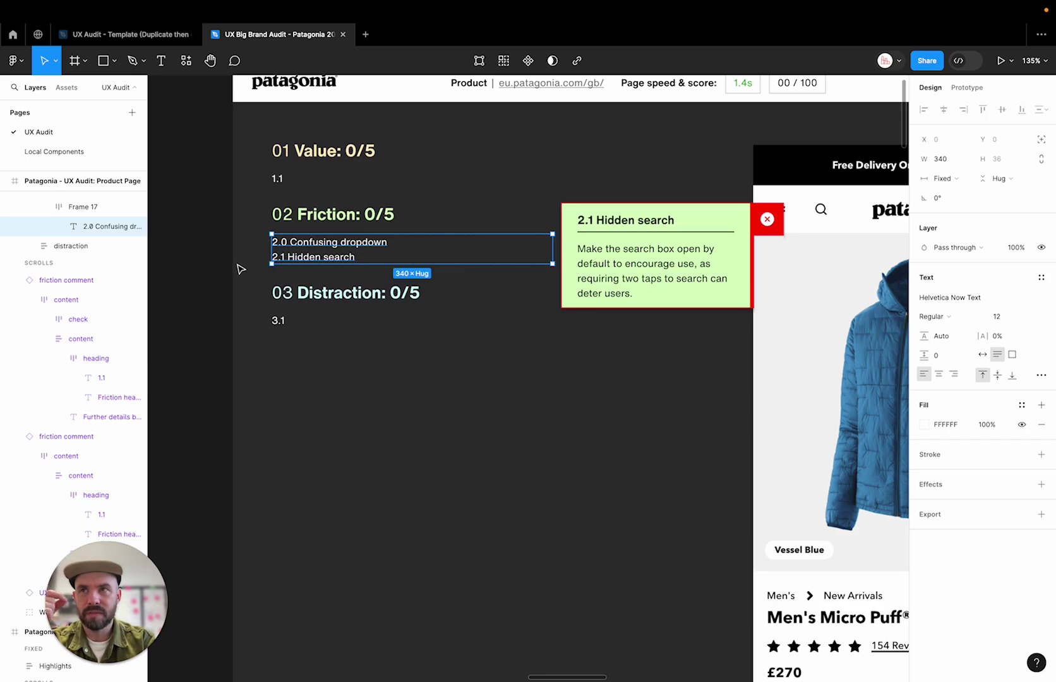
pyautogui.click(240, 268)
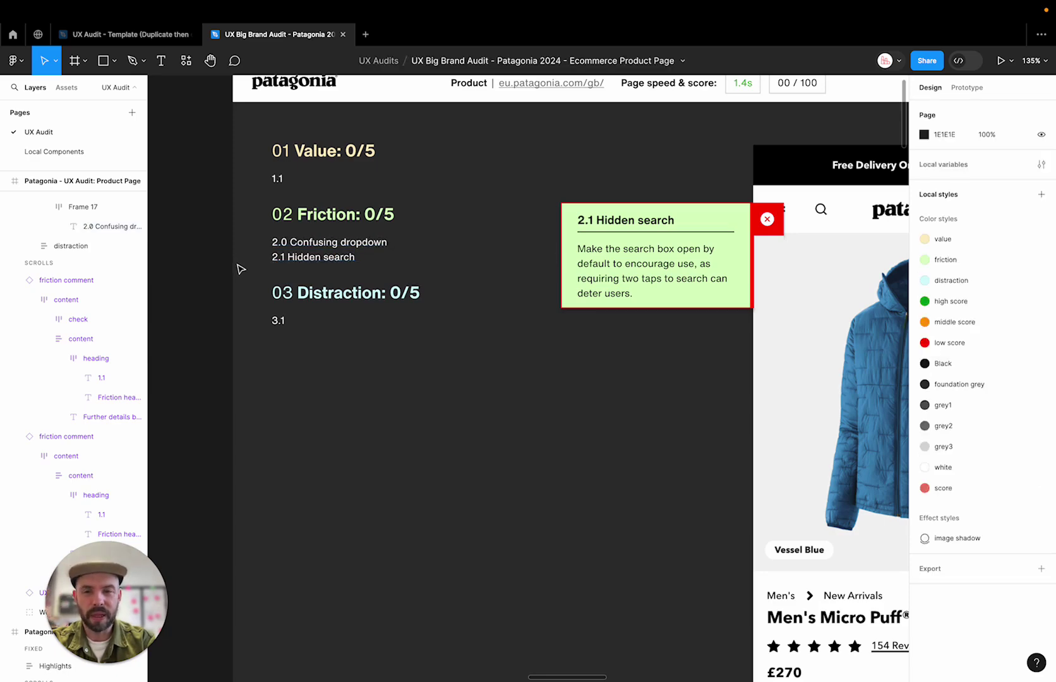
# - Compare the Confusing dropdown entry in the Friction list with the detailed body text of its comment beside the delivery banner
pyautogui.hotkey('shift', '0')
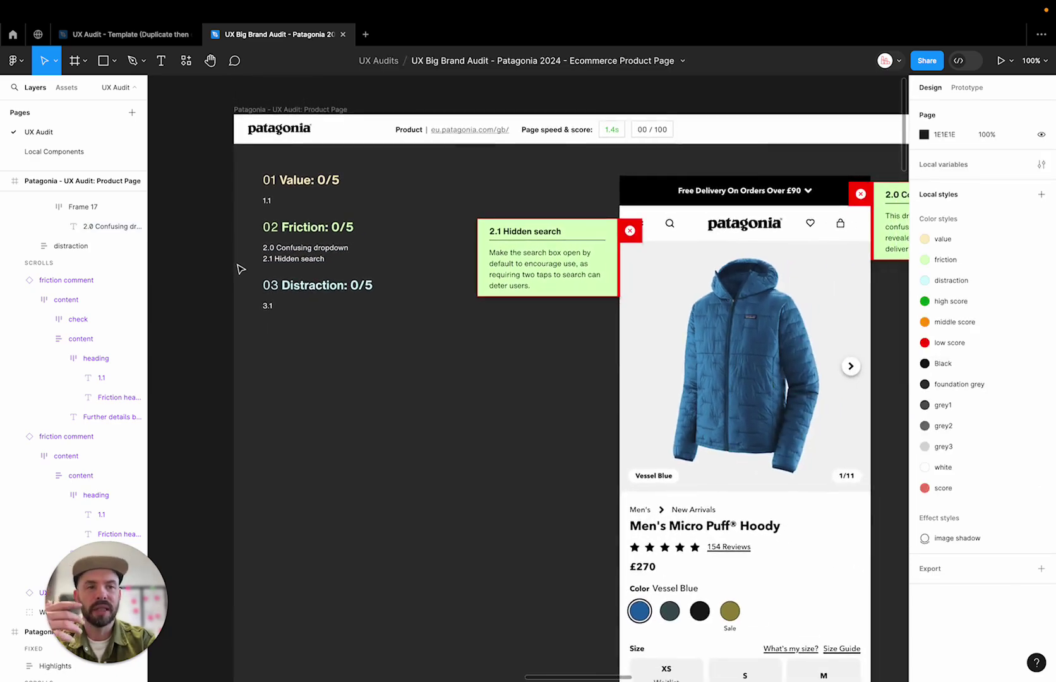
pyautogui.doubleClick(329, 254)
pyautogui.doubleClick(329, 254)
pyautogui.doubleClick(325, 249)
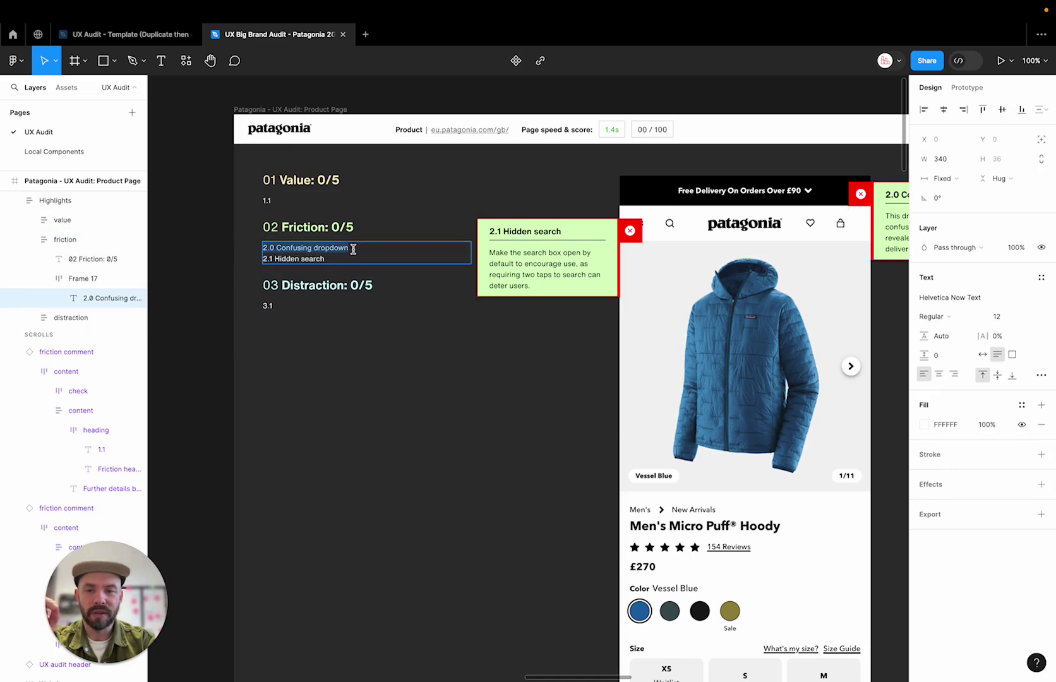
pyautogui.moveTo(274, 249); pyautogui.dragTo(259, 250)
pyautogui.hscroll(2, 379, 240)
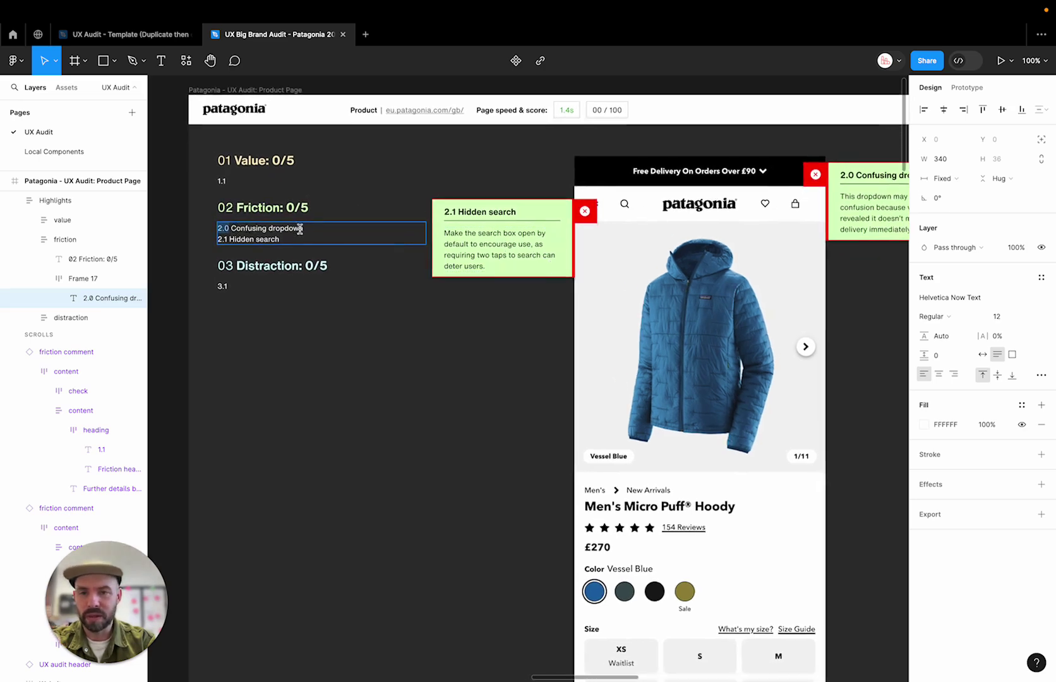
pyautogui.hscroll(2, 335, 238)
pyautogui.doubleClick(827, 193)
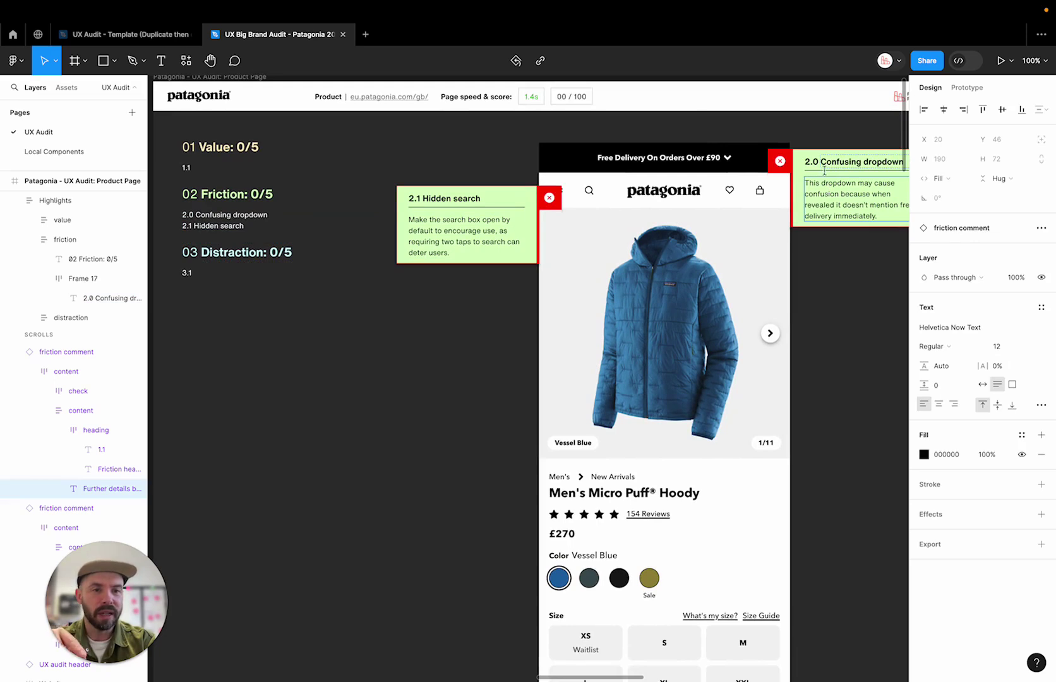
pyautogui.doubleClick(824, 190)
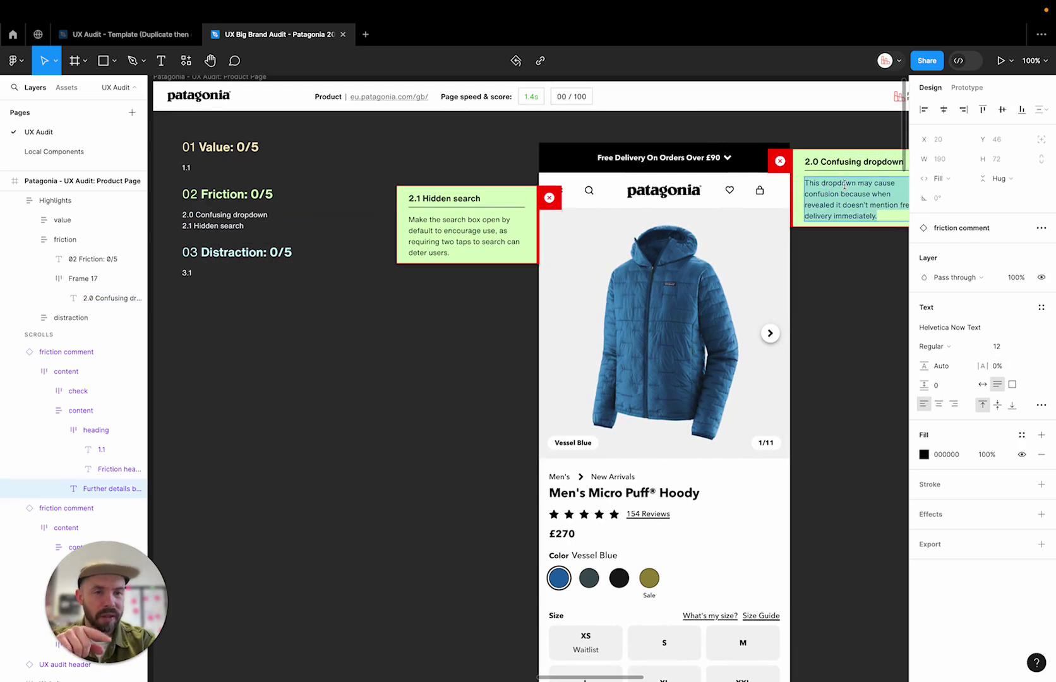
pyautogui.press('Escape')
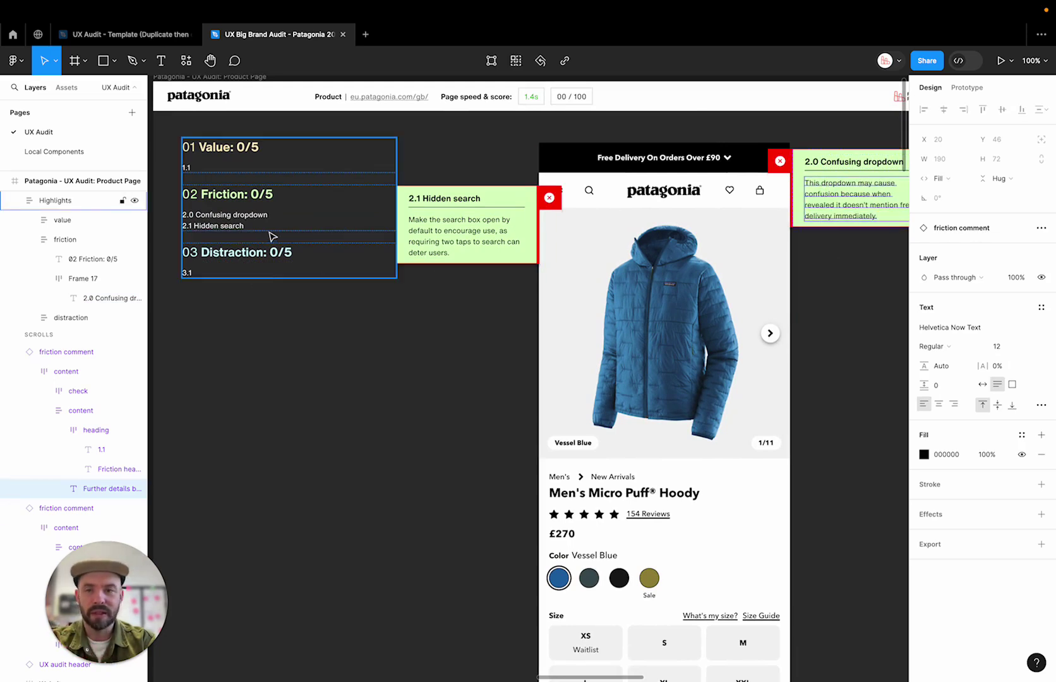
pyautogui.click(386, 357)
pyautogui.scroll(-3, 385, 357)
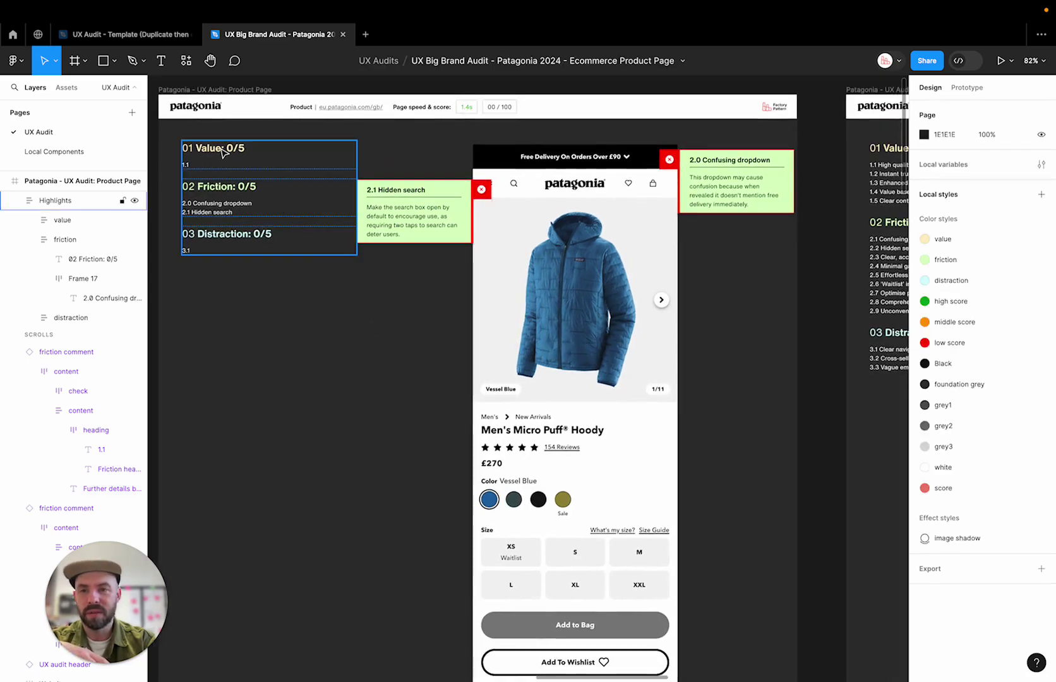
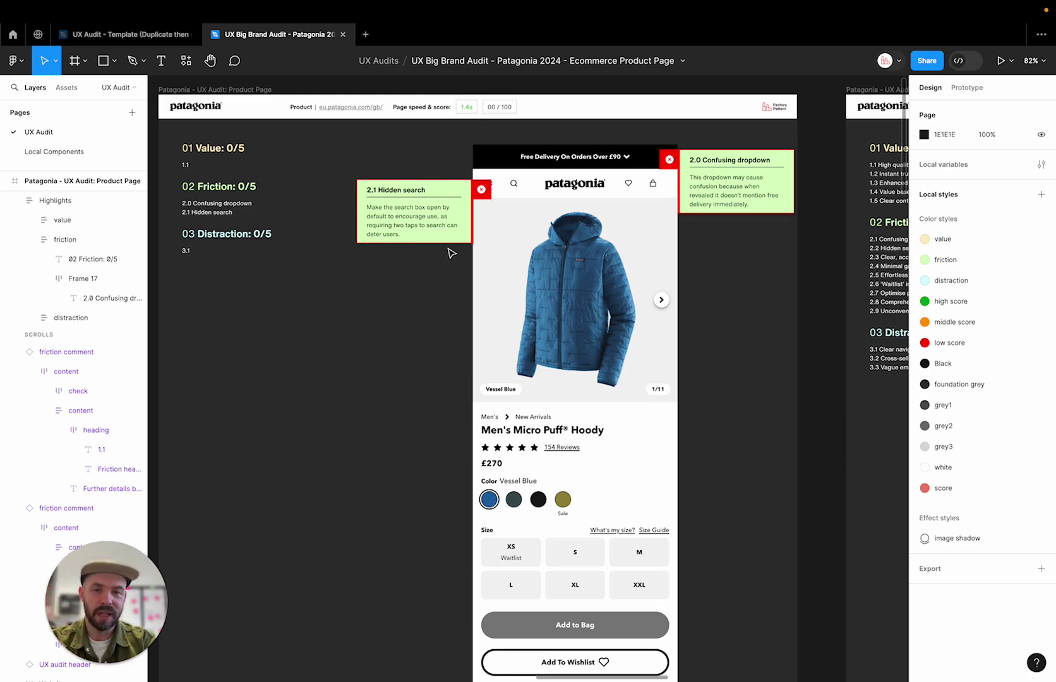
# - Insert a value comment component from the recent components at about X 251, Y 498, in the empty area beside the phone mockup
pyautogui.moveTo(112, 663)
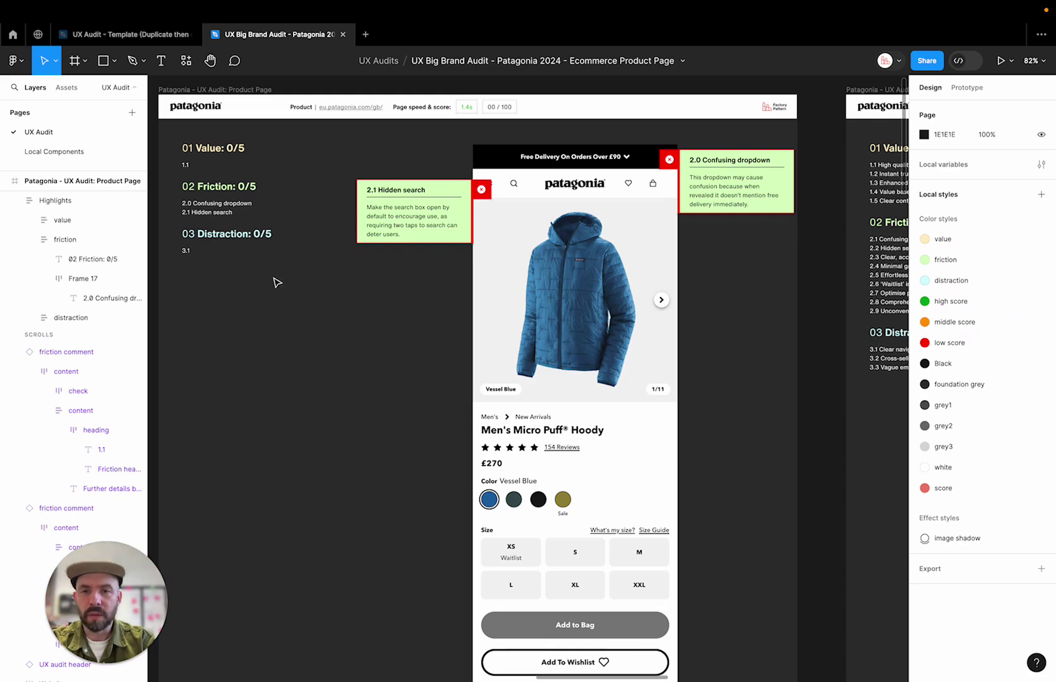
pyautogui.click(187, 62)
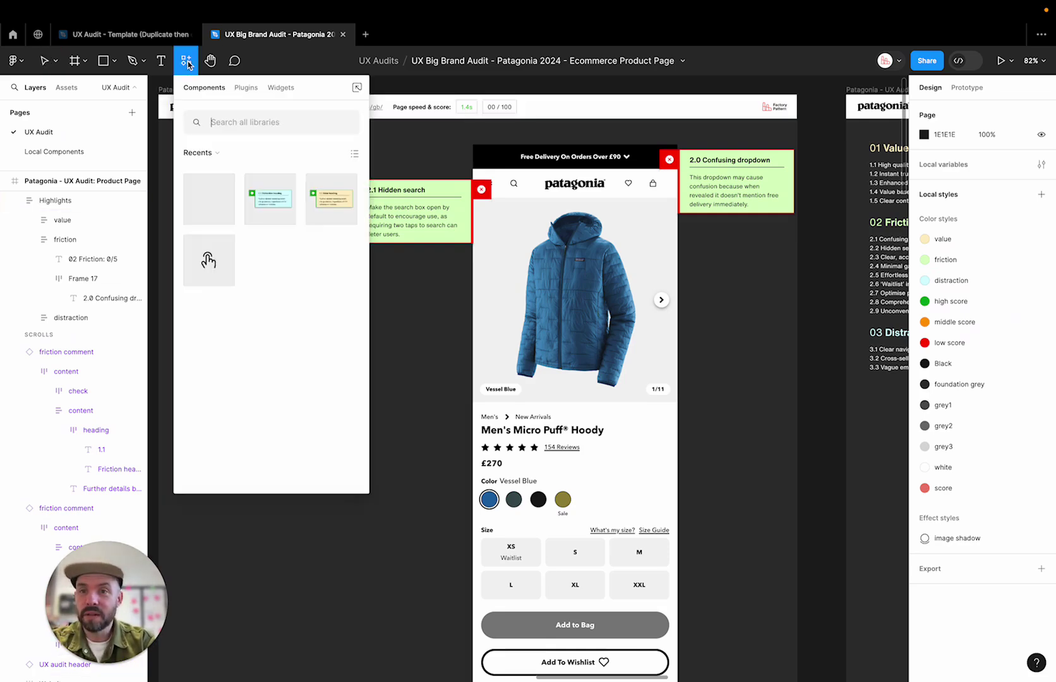
pyautogui.click(200, 156)
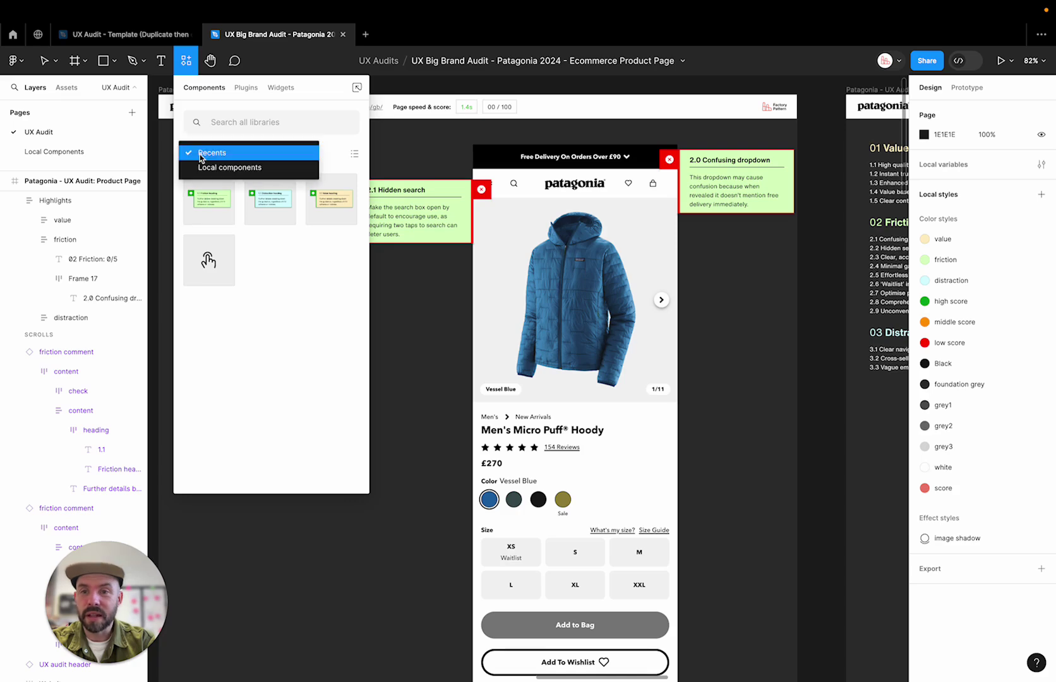
pyautogui.click(336, 160)
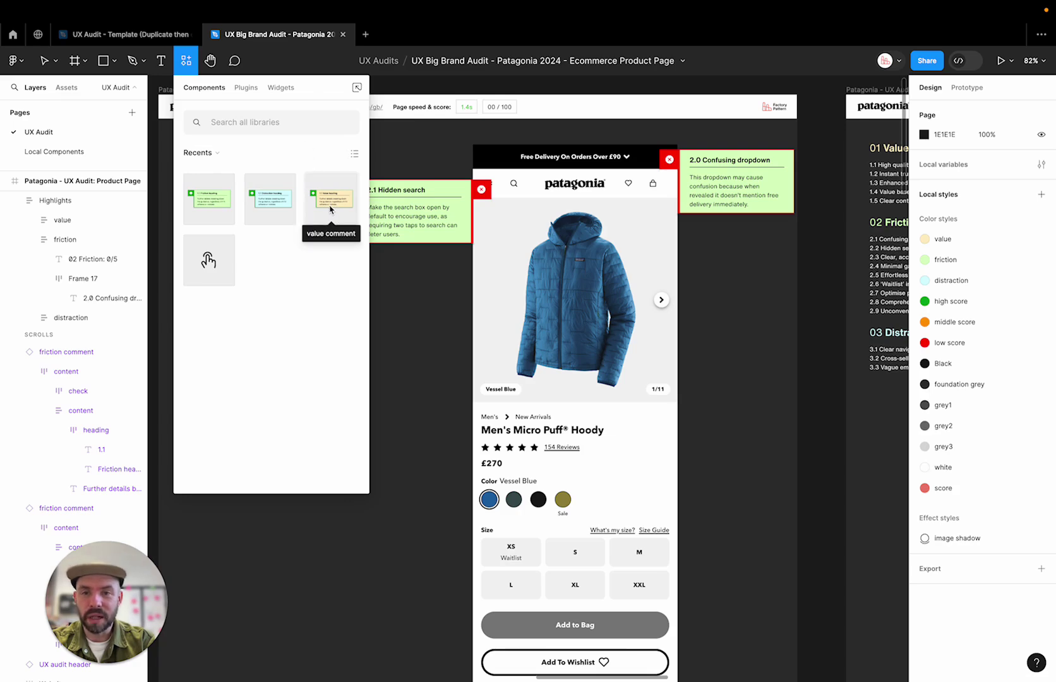
pyautogui.moveTo(330, 208); pyautogui.dragTo(344, 360)
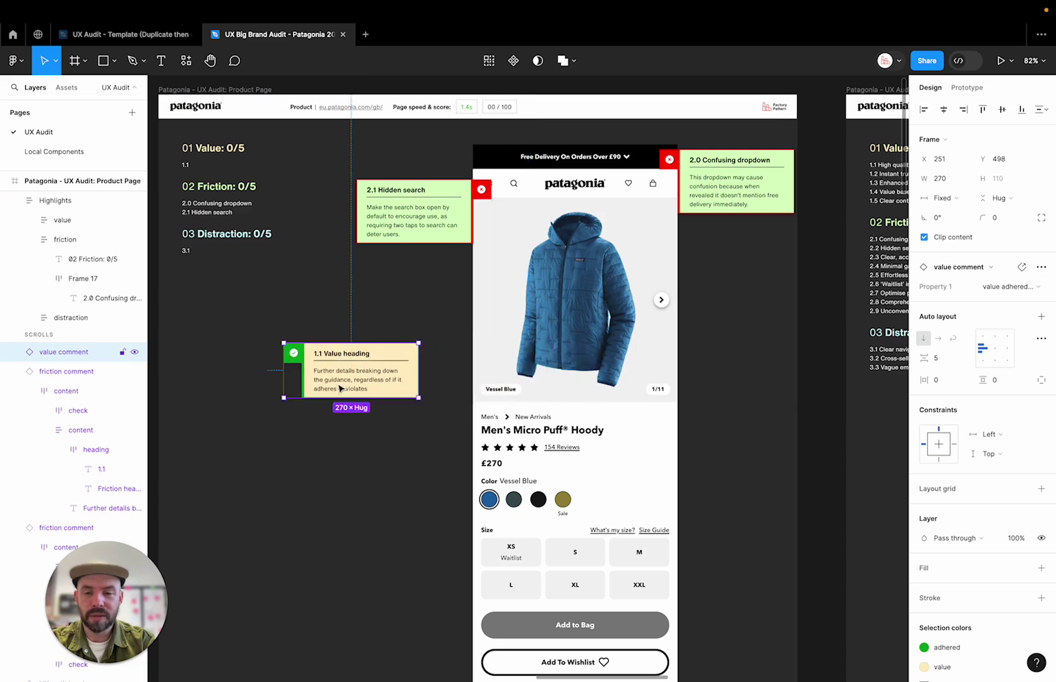
# - Inspect the new value comment's heading and body text, and compare it with the High quality visual comment in the completed audit
pyautogui.doubleClick(331, 351)
pyautogui.doubleClick(331, 351)
pyautogui.doubleClick(331, 351)
pyautogui.doubleClick(331, 351)
pyautogui.doubleClick(330, 351)
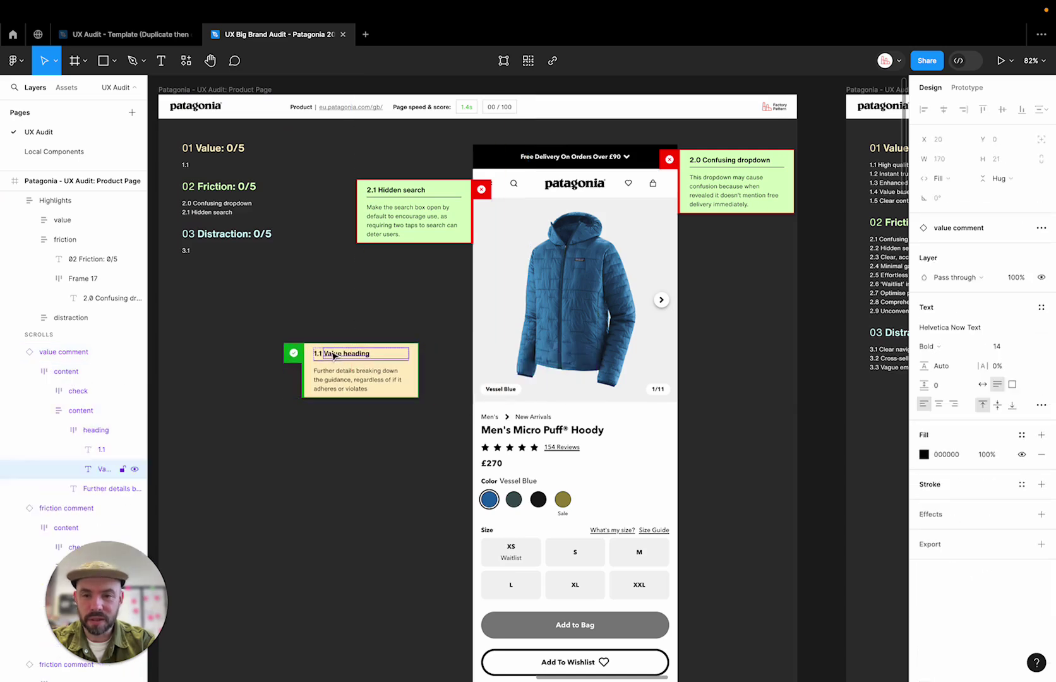
pyautogui.click(333, 375)
pyautogui.doubleClick(333, 375)
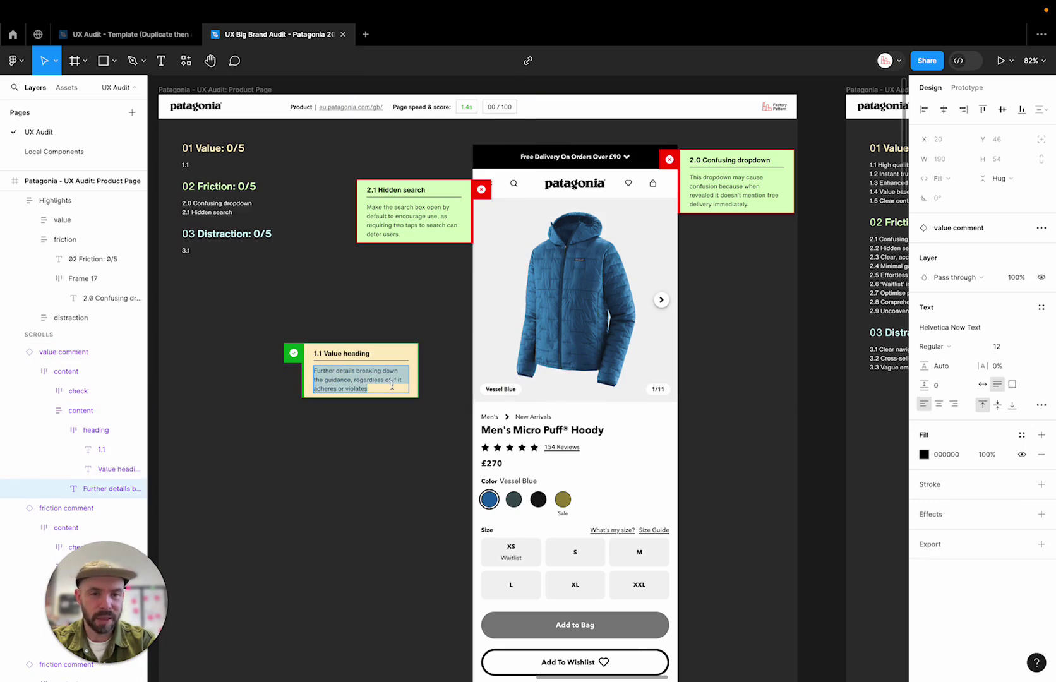
pyautogui.press('Escape')
pyautogui.click(435, 373)
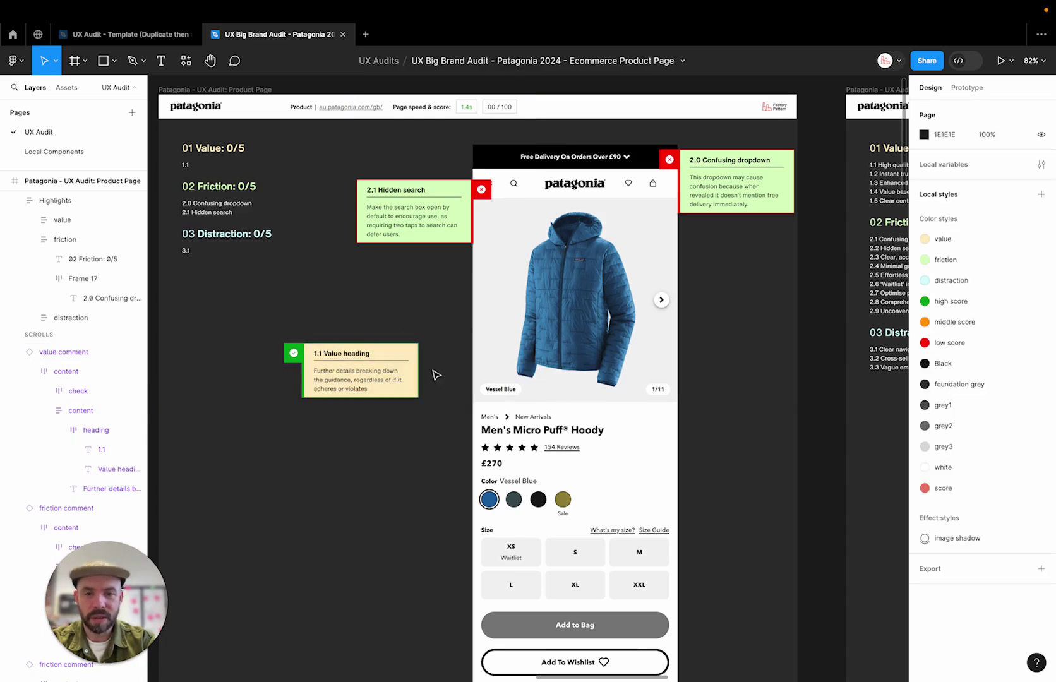
pyautogui.hscroll(10, 549, 384)
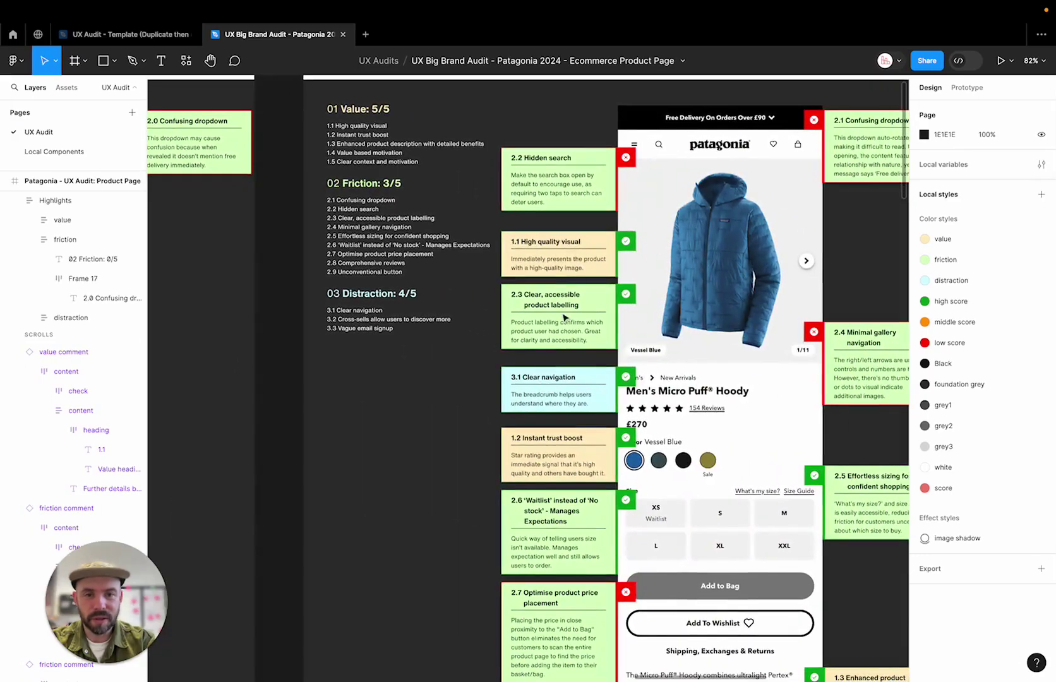
pyautogui.doubleClick(578, 266)
pyautogui.hscroll(-10, 577, 266)
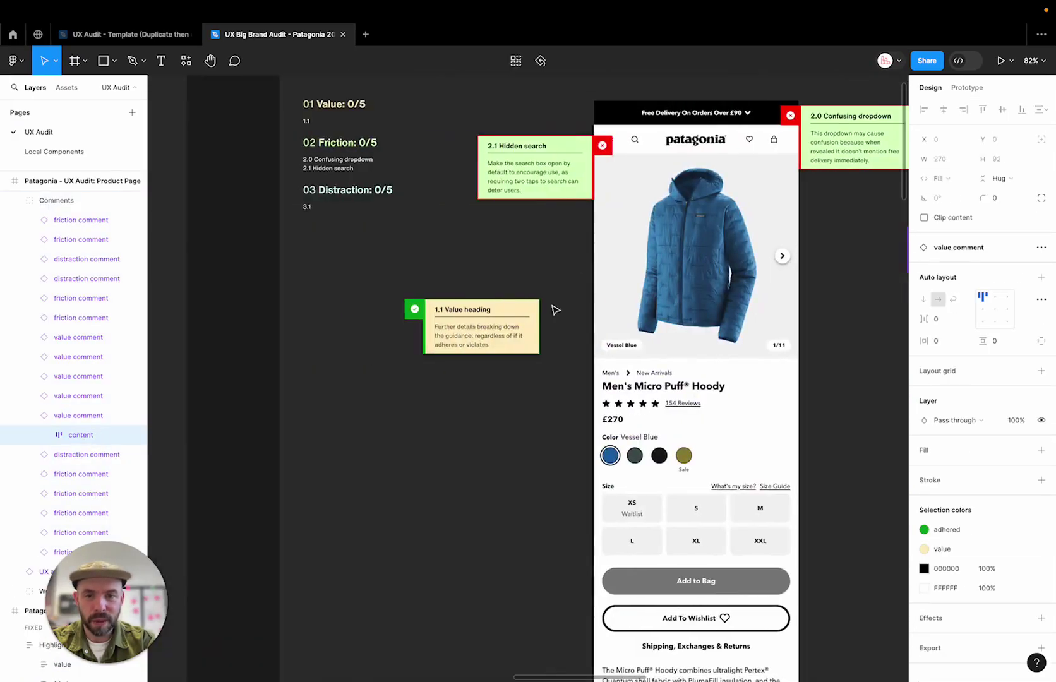
# - Switch the value comment to the value adhered right variant and place it against the phone mockup's left edge at X 397, Y 425
pyautogui.click(492, 331)
pyautogui.hscroll(3, 492, 331)
pyautogui.moveTo(362, 338); pyautogui.dragTo(416, 299)
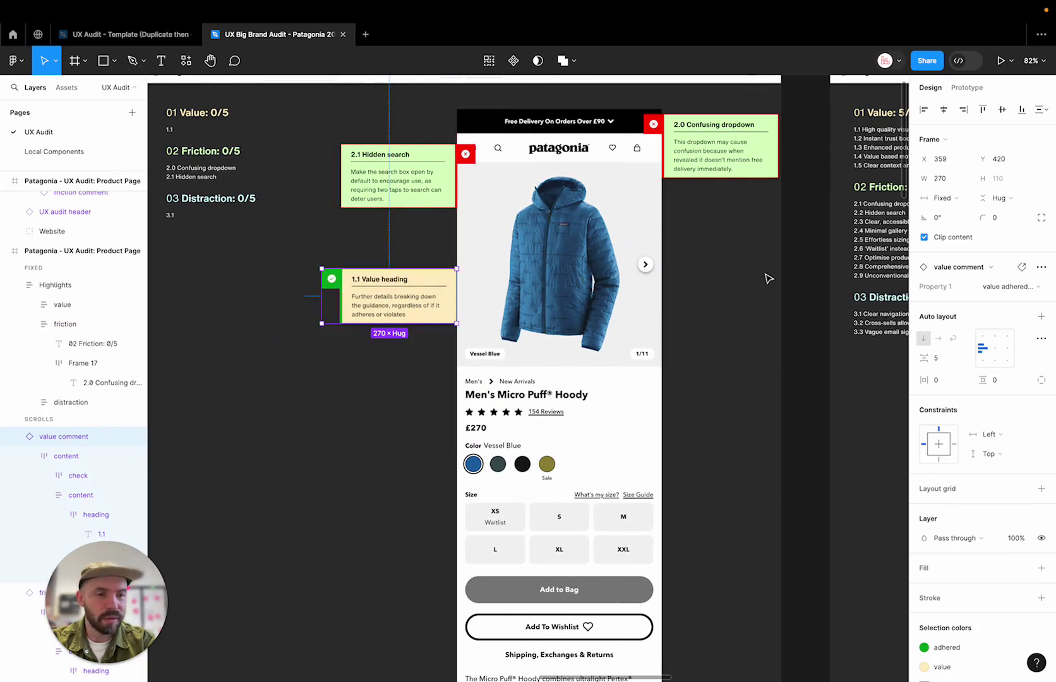
pyautogui.click(1003, 289)
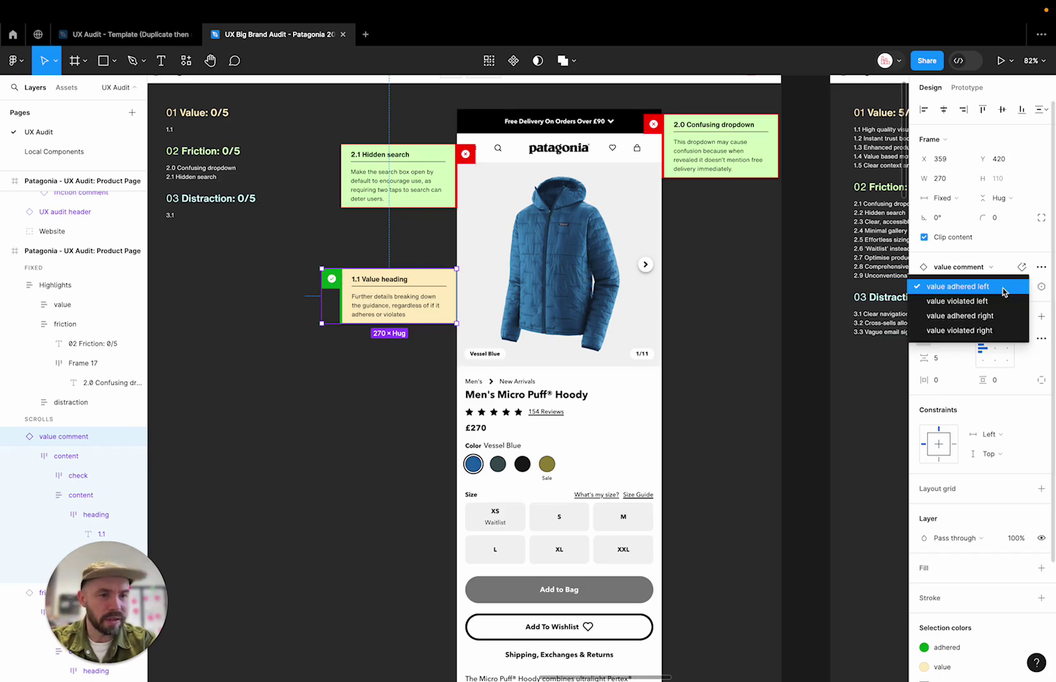
pyautogui.click(973, 315)
pyautogui.scroll(2, 412, 298)
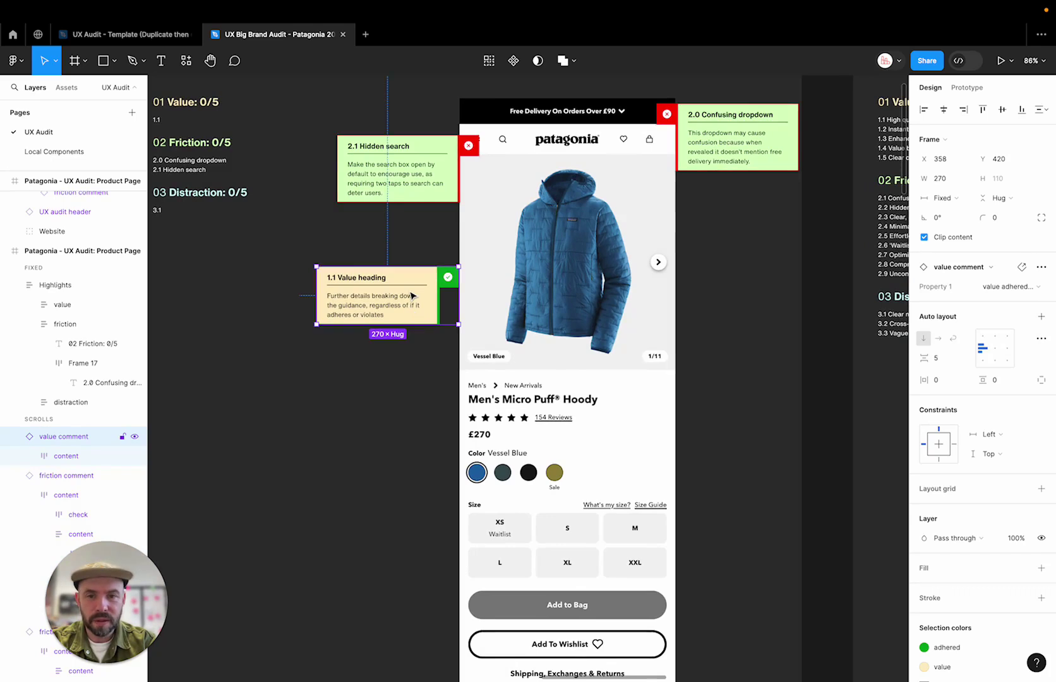
pyautogui.moveTo(412, 295); pyautogui.dragTo(432, 298)
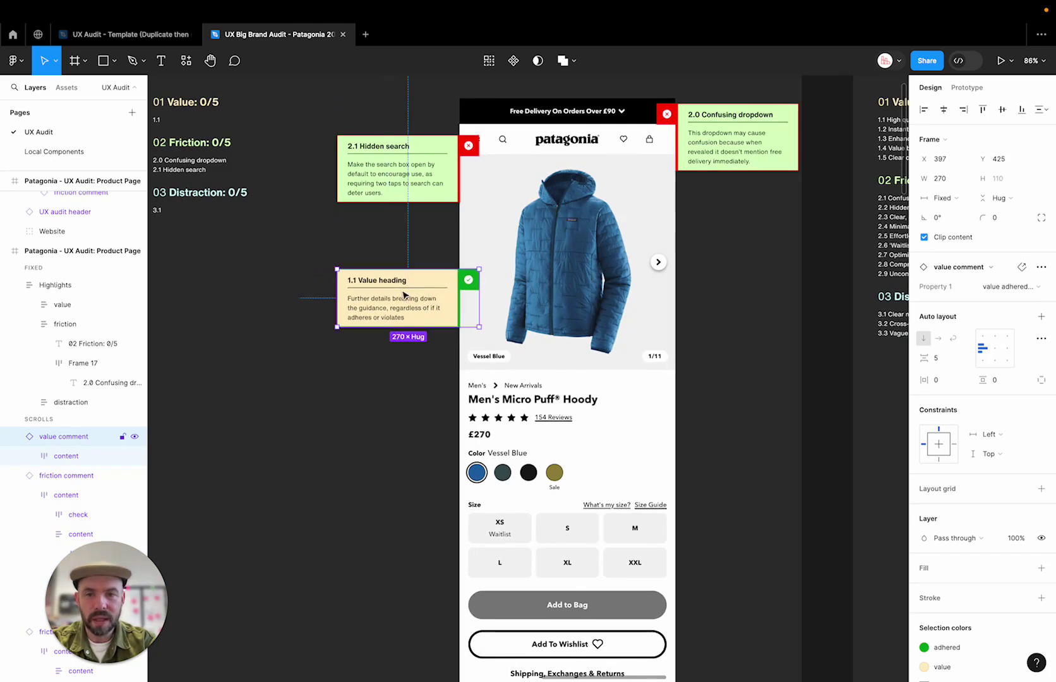
# - Change the value comment's heading to "High quality visual" and its number to 1.0
pyautogui.doubleClick(399, 283)
pyautogui.doubleClick(398, 281)
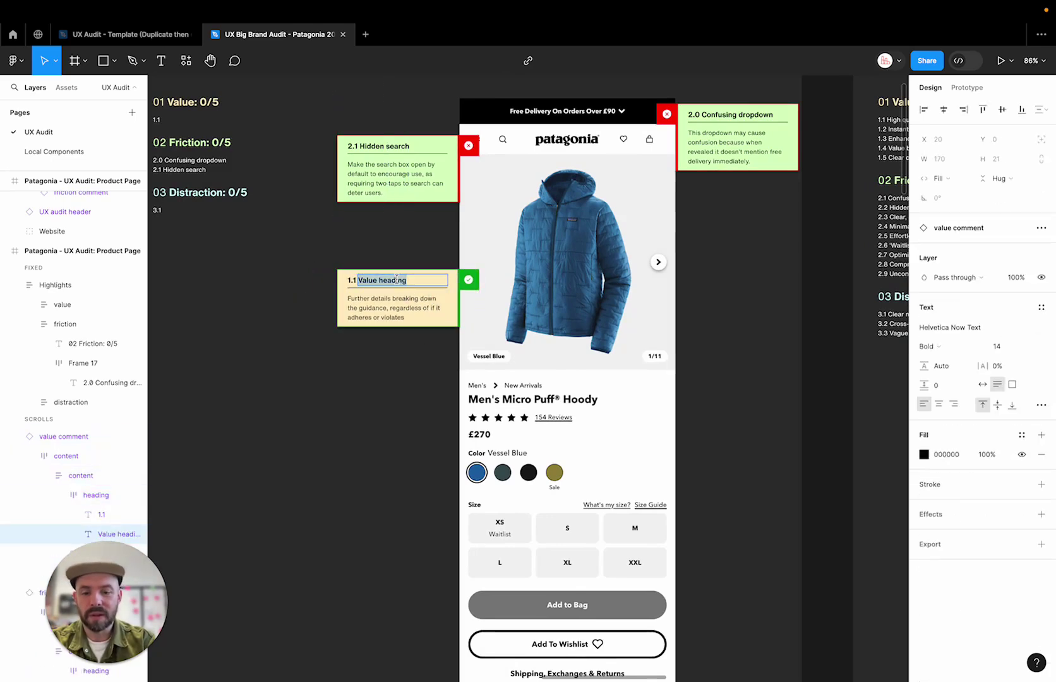
pyautogui.write('High quali')
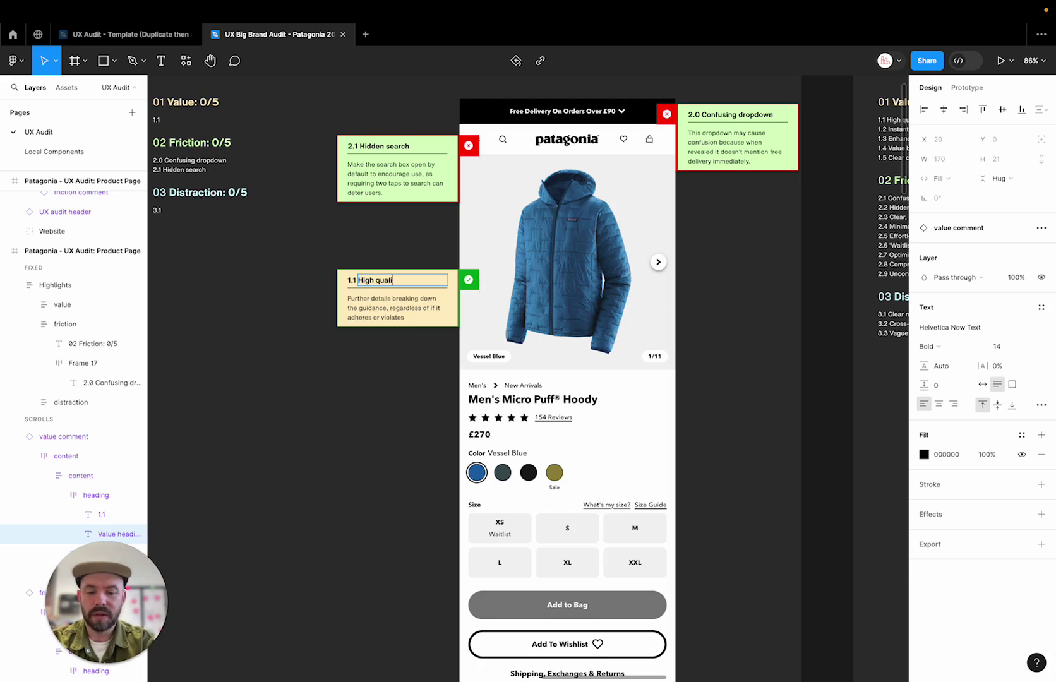
pyautogui.write('ty visual')
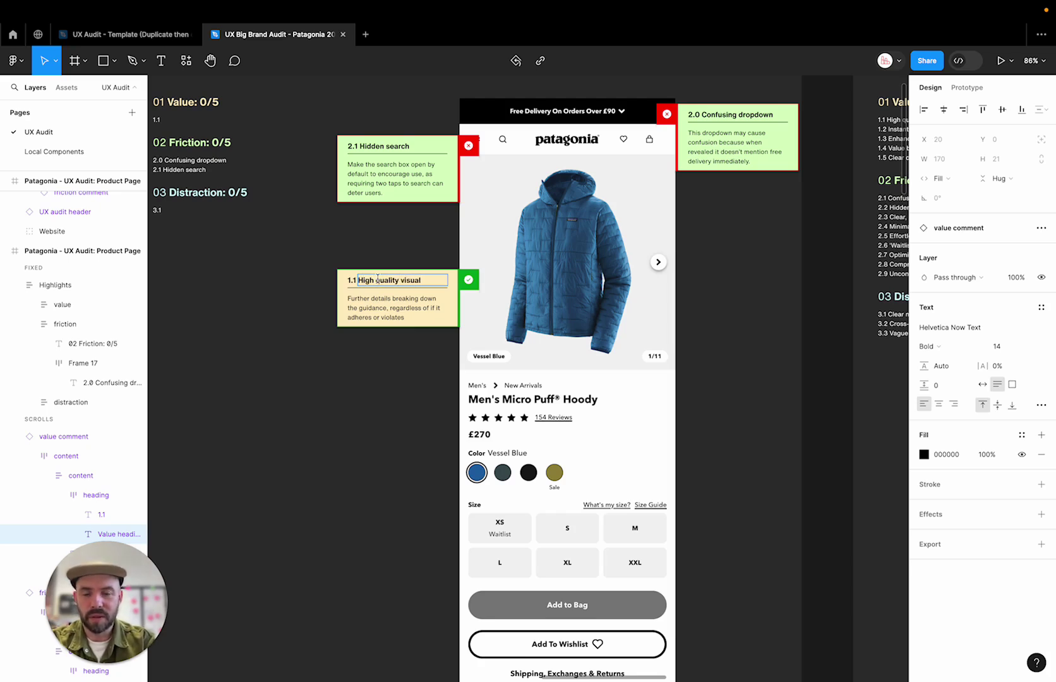
pyautogui.doubleClick(352, 280)
pyautogui.write('1.0')
pyautogui.click(317, 287)
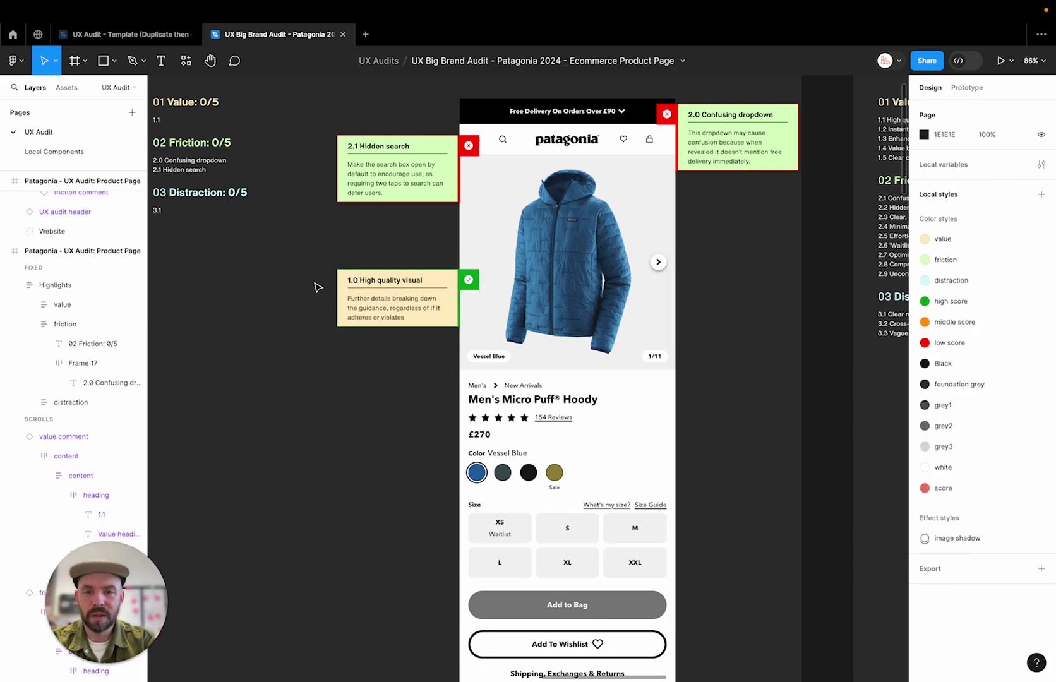
# - Replace the placeholder entry in the Value list of the highlights summary with "1.0 High quality visual"
pyautogui.scroll(2, 318, 287)
pyautogui.hscroll(-2, 318, 287)
pyautogui.click(189, 151)
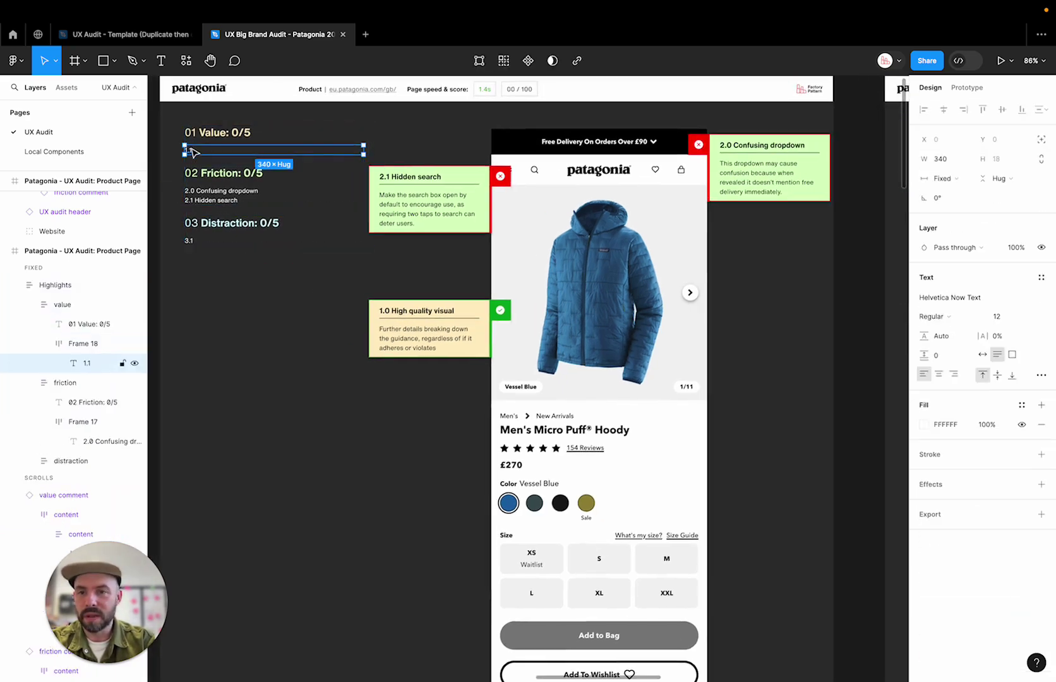
pyautogui.doubleClick(190, 149)
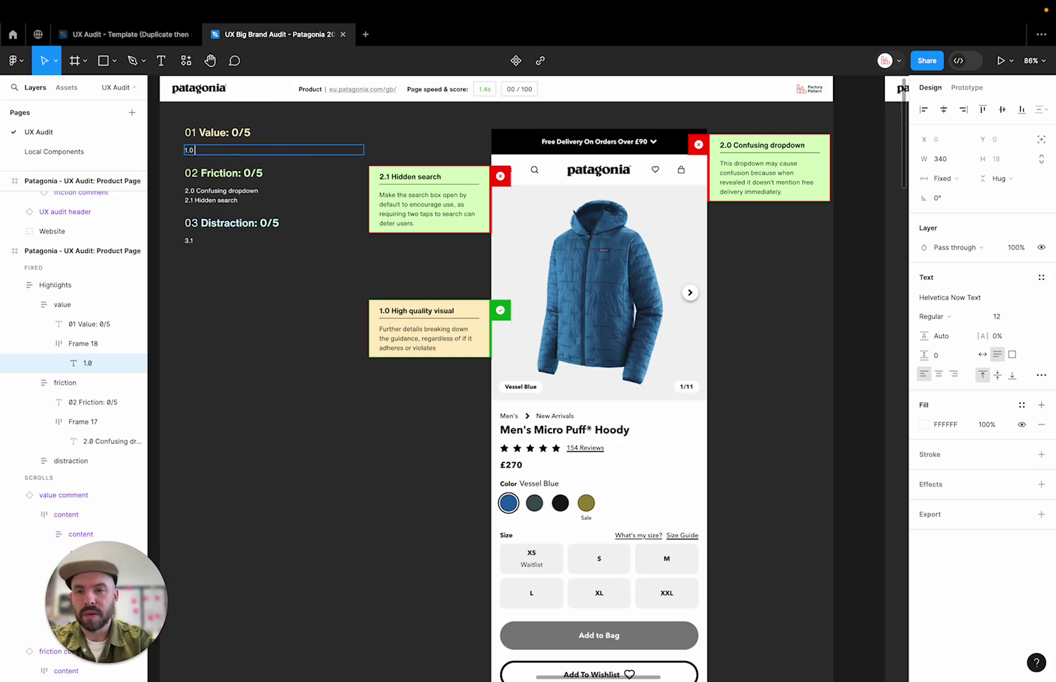
pyautogui.write('High qua')
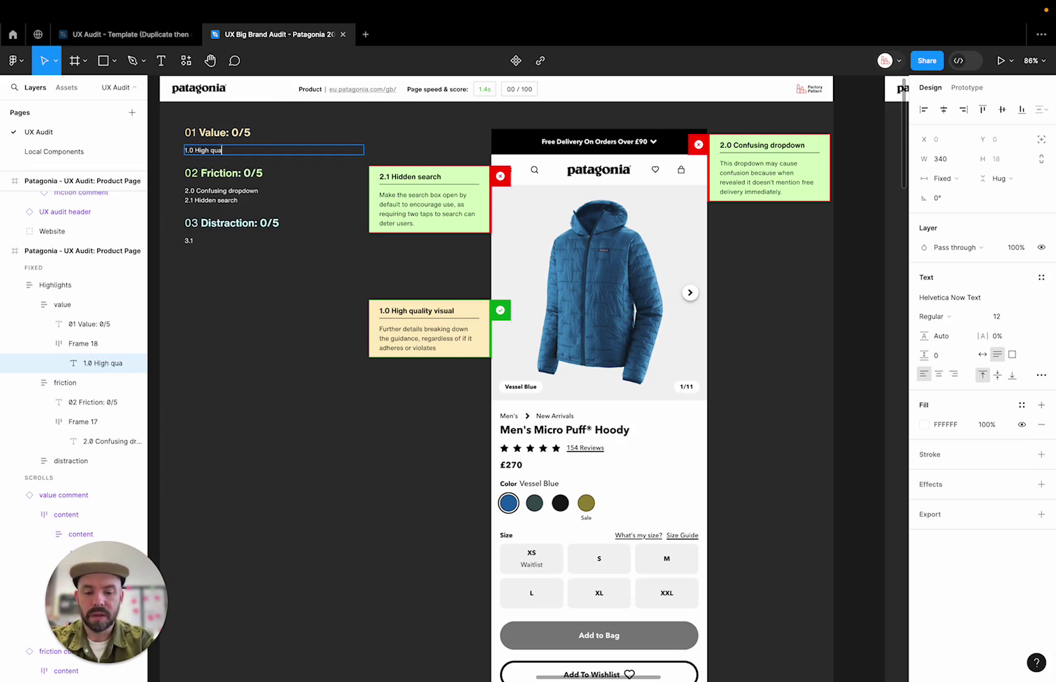
pyautogui.write('lity visual')
pyautogui.press('Escape')
pyautogui.click(334, 357)
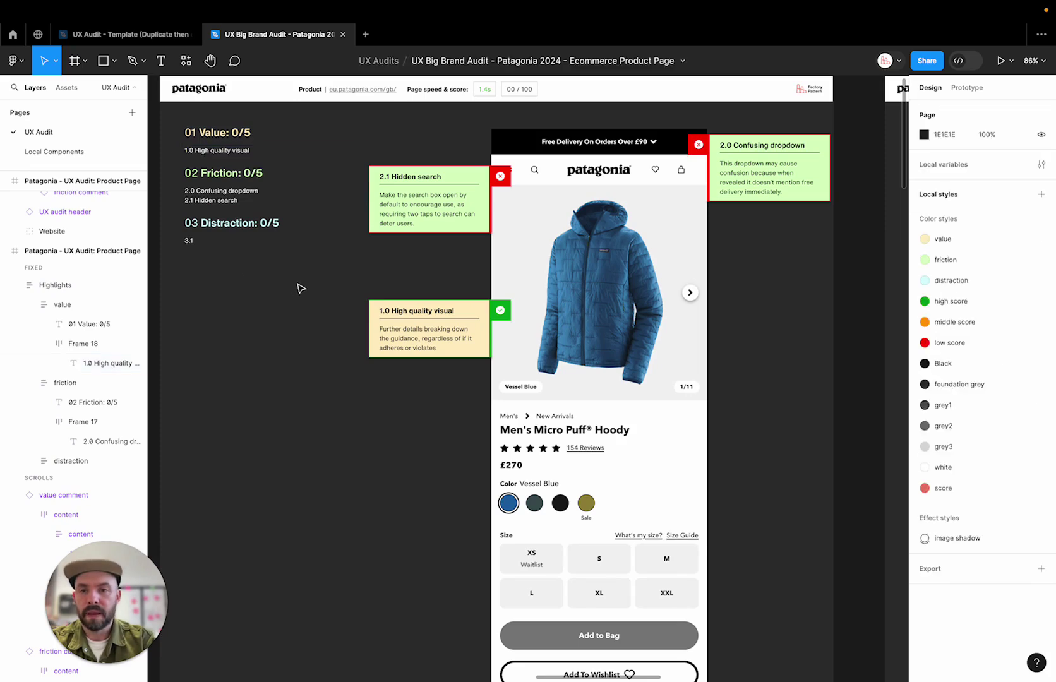
# - Move the High quality visual comment to the phone mockup's right edge at X 1004, Y 332, using the value adhered left variant
pyautogui.hscroll(4, 338, 290)
pyautogui.scroll(-2, 338, 290)
pyautogui.click(281, 268)
pyautogui.moveTo(281, 267); pyautogui.dragTo(598, 274)
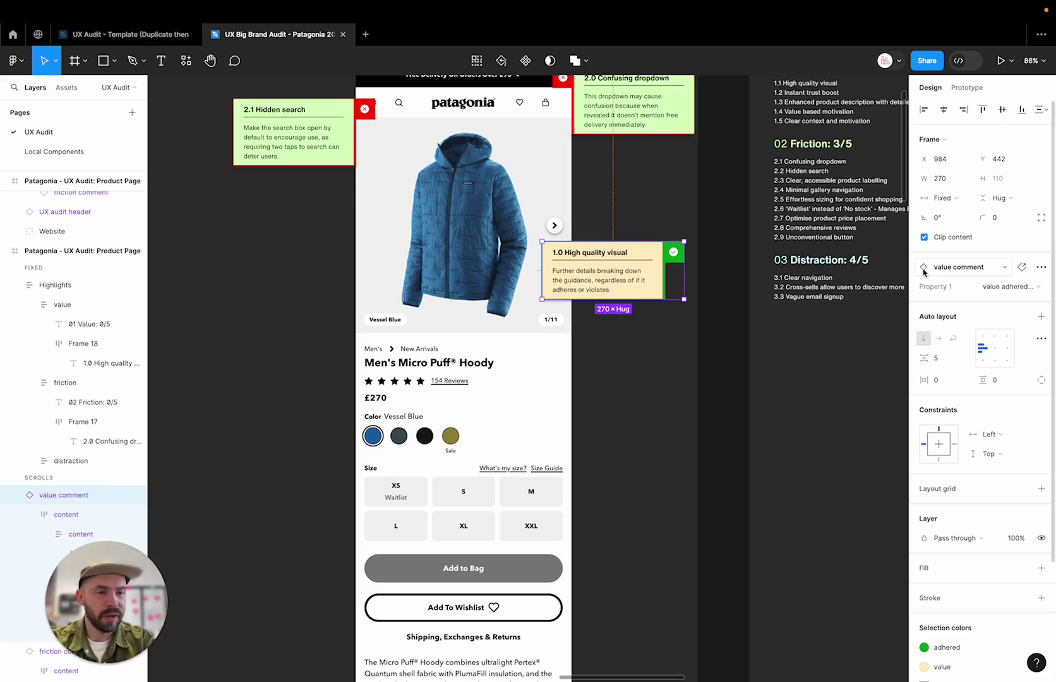
pyautogui.click(994, 288)
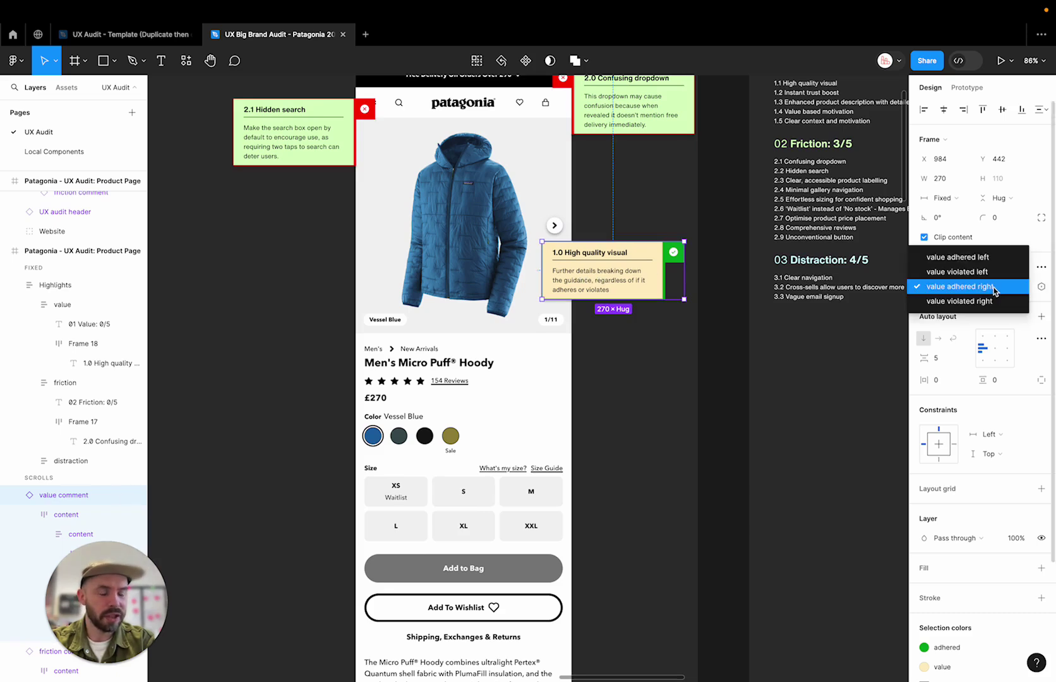
pyautogui.click(992, 259)
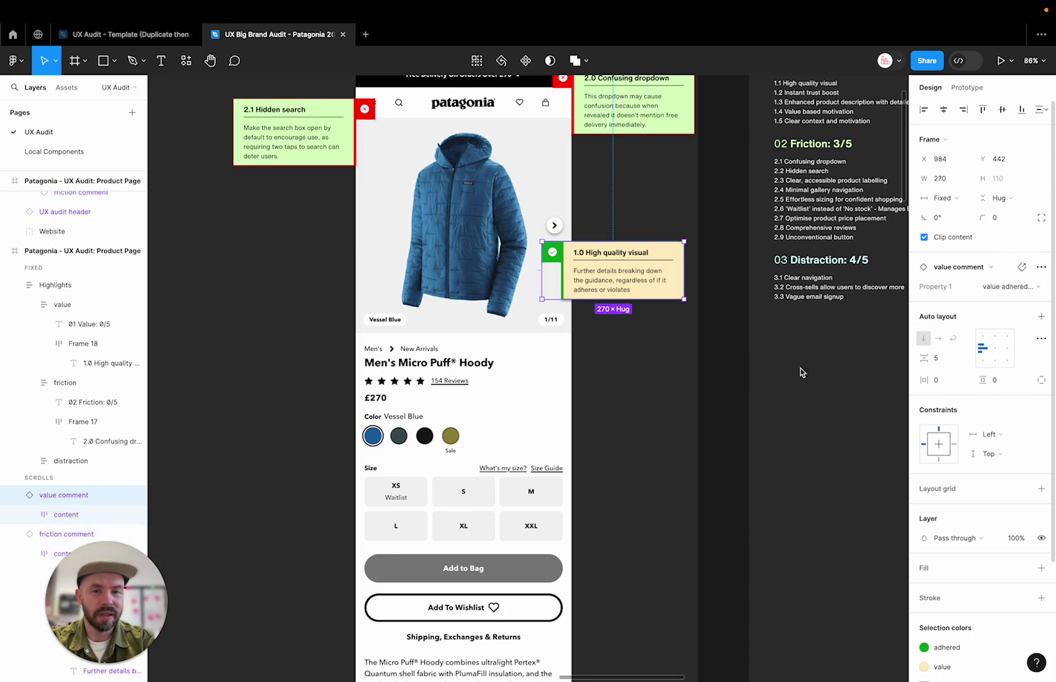
pyautogui.moveTo(602, 290); pyautogui.dragTo(601, 212)
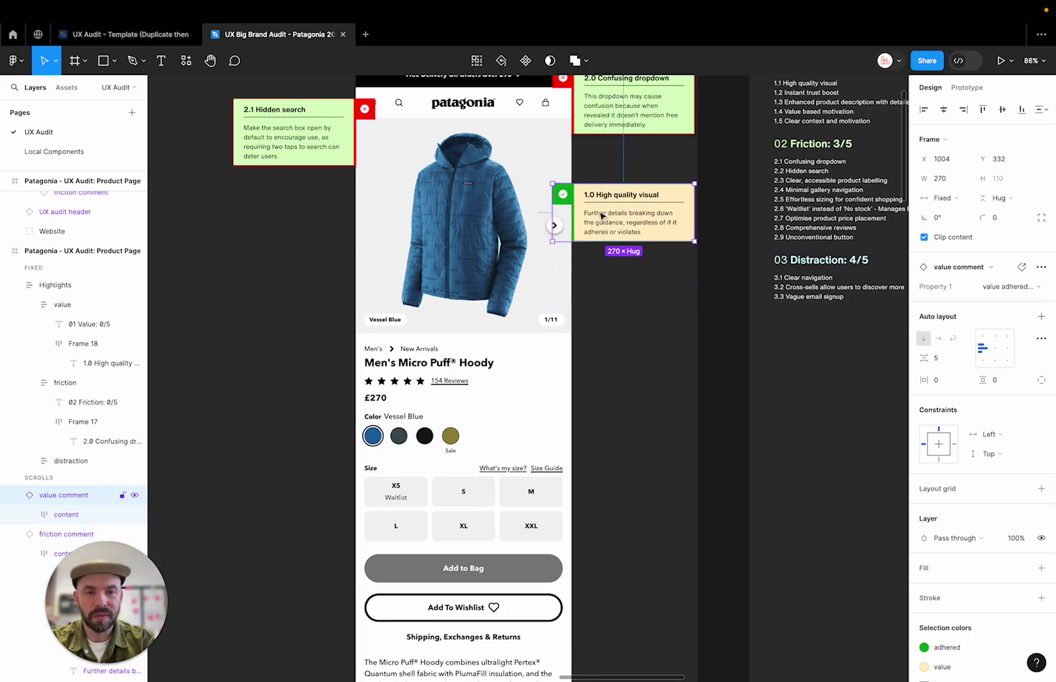
# - Review the completed audit's numbered comments and highlights summary, plus the Score & Takeaways page
pyautogui.scroll(2, 603, 296)
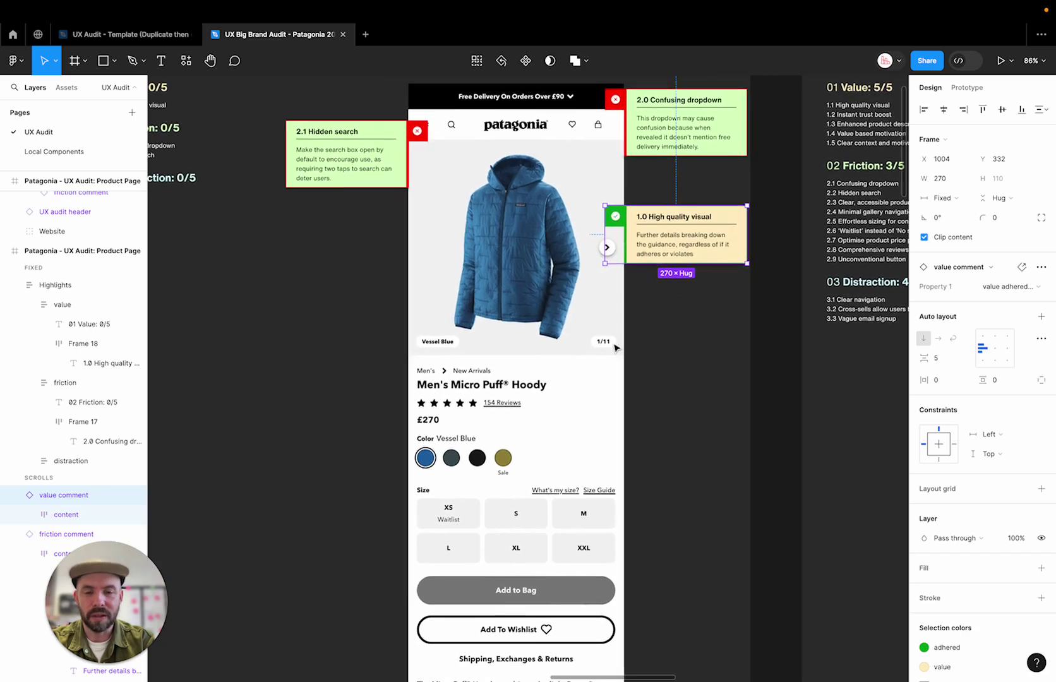
pyautogui.keyDown('ctrl'); pyautogui.scroll(-5, 617, 347); pyautogui.keyUp('ctrl')
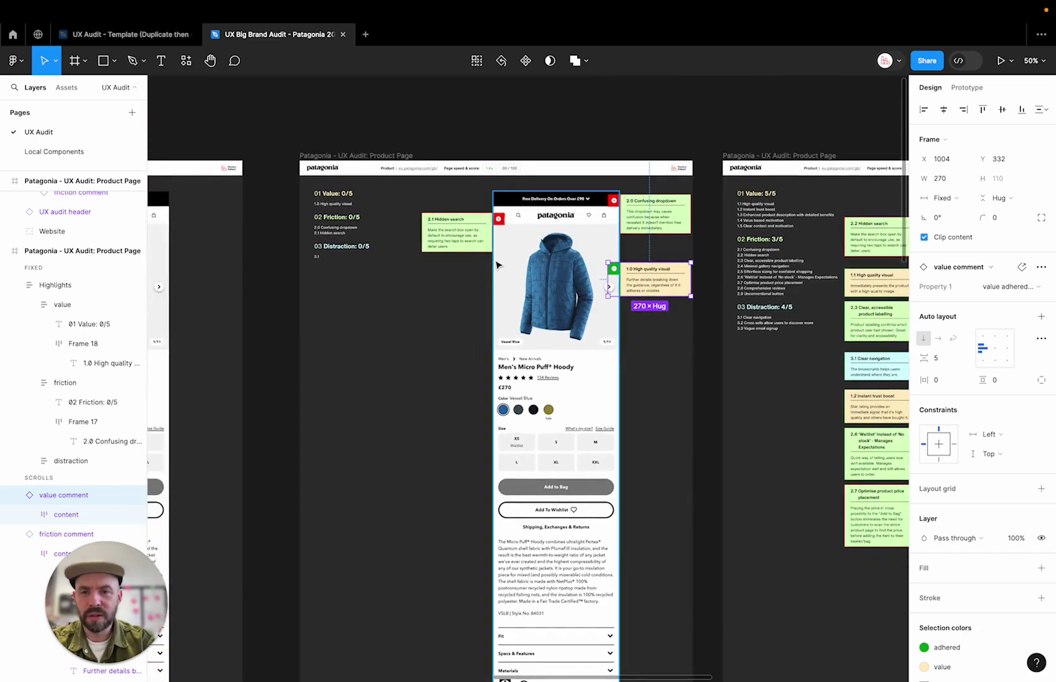
pyautogui.keyDown('ctrl'); pyautogui.scroll(2, 496, 259); pyautogui.keyUp('ctrl')
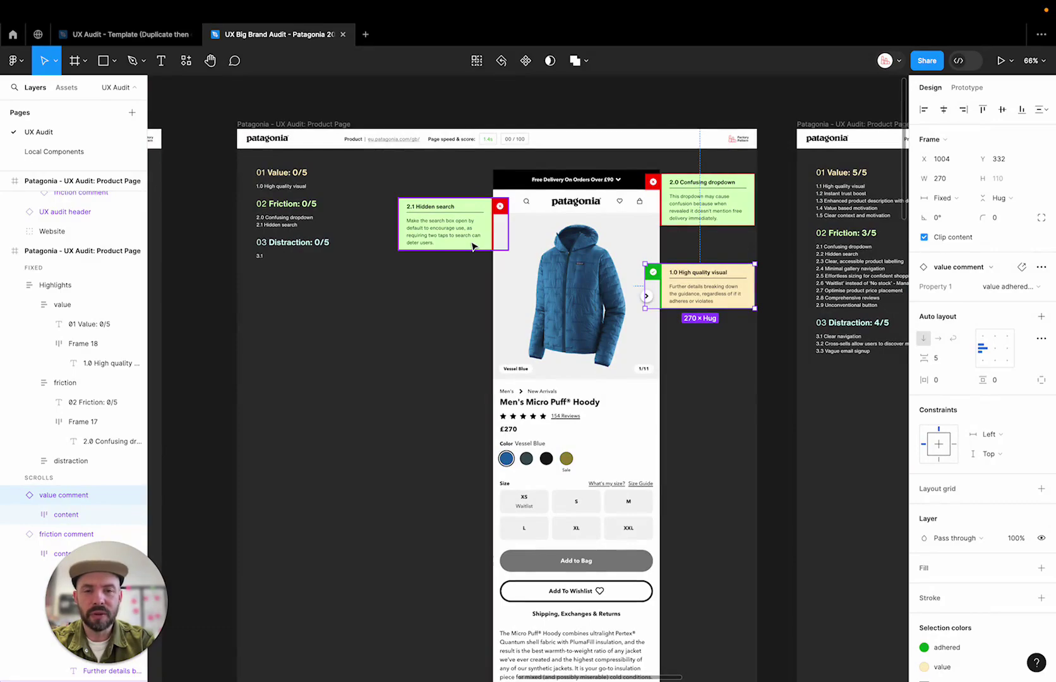
pyautogui.hscroll(10, 473, 246)
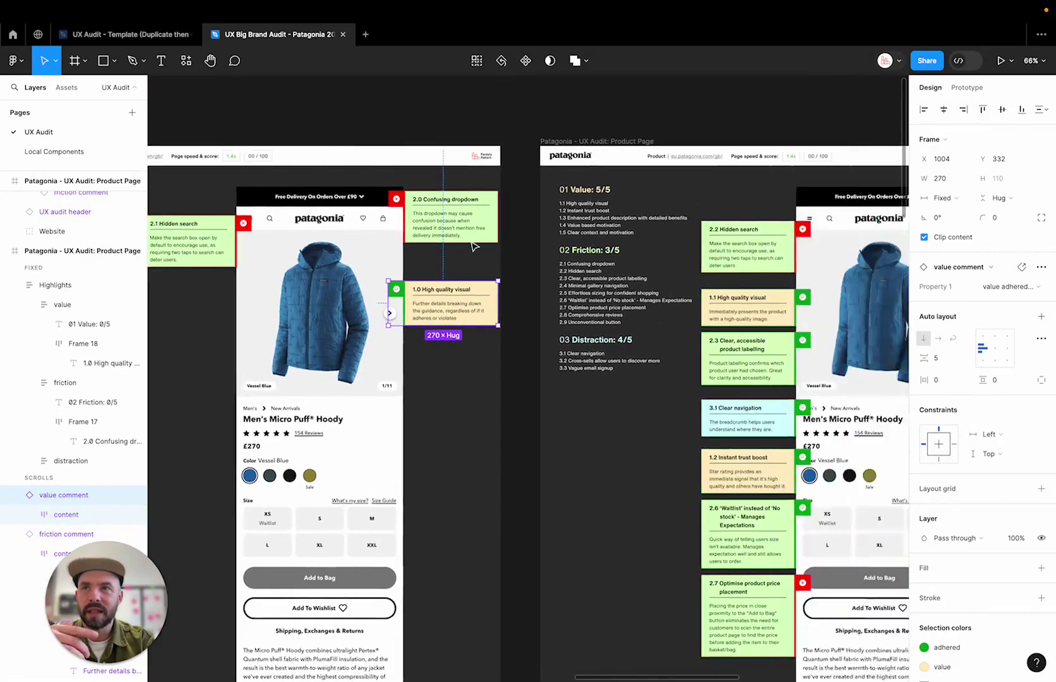
pyautogui.keyDown('ctrl'); pyautogui.scroll(3, 473, 246); pyautogui.keyUp('ctrl')
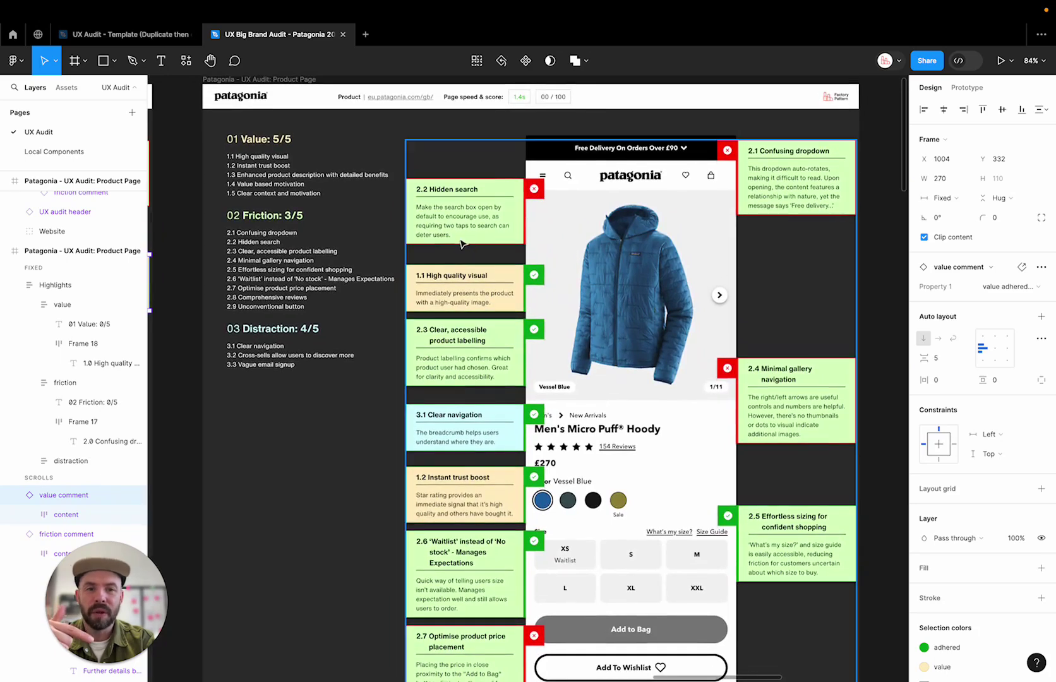
pyautogui.scroll(1, 471, 245)
pyautogui.hscroll(1, 470, 246)
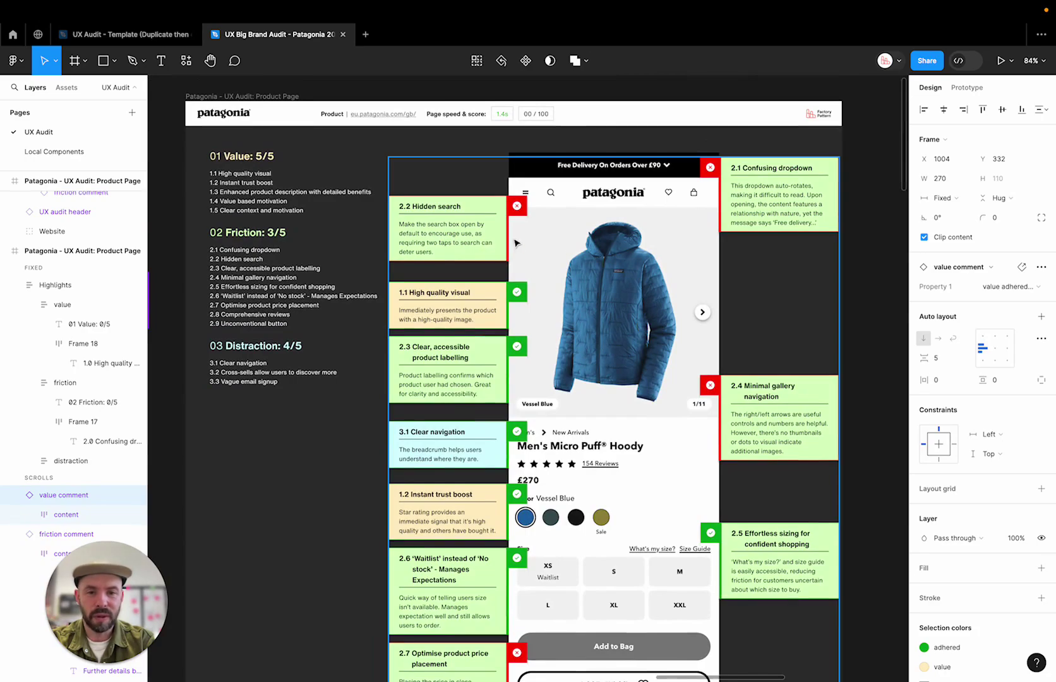
pyautogui.scroll(-20, 608, 477)
pyautogui.scroll(-4, 608, 476)
pyautogui.scroll(16, 608, 477)
pyautogui.scroll(5, 608, 475)
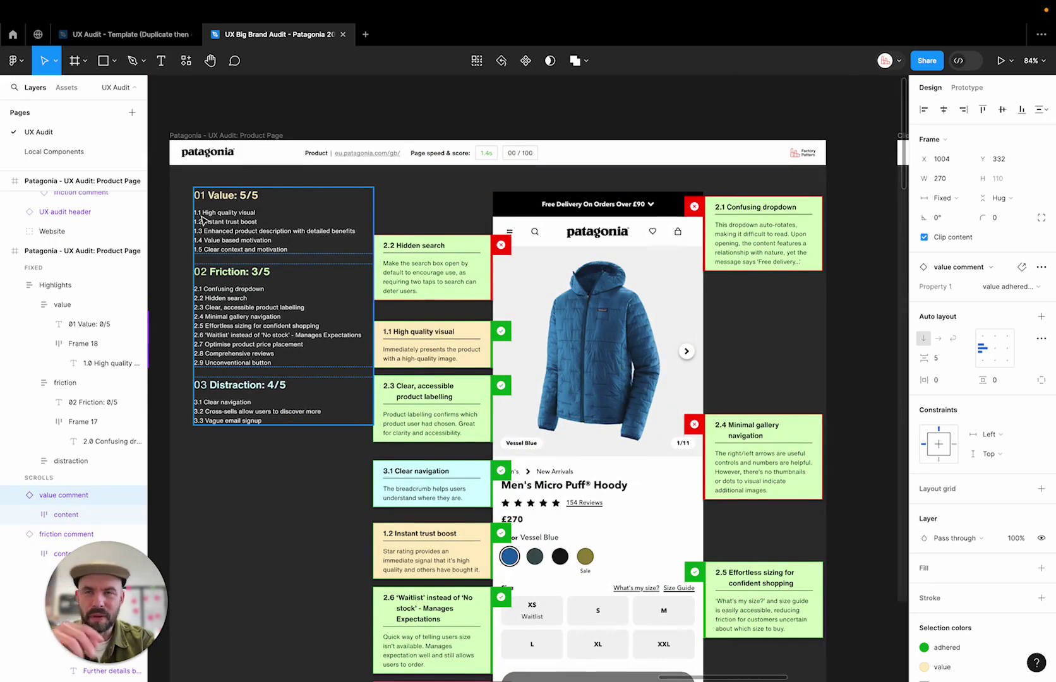
pyautogui.hscroll(2, 202, 219)
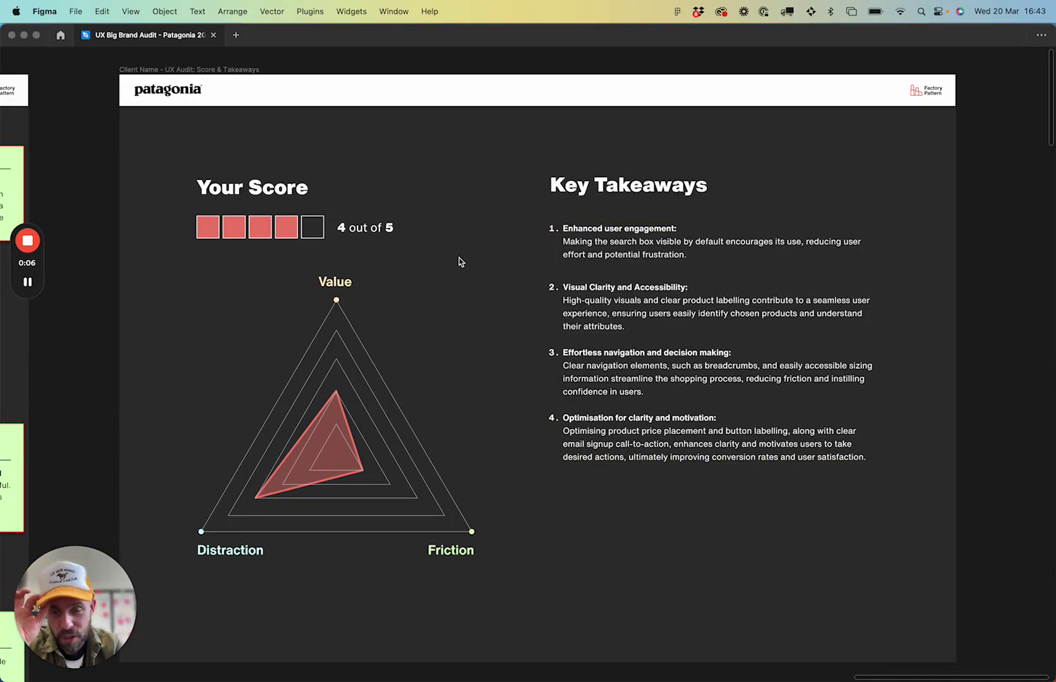
pyautogui.hscroll(-2, 459, 262)
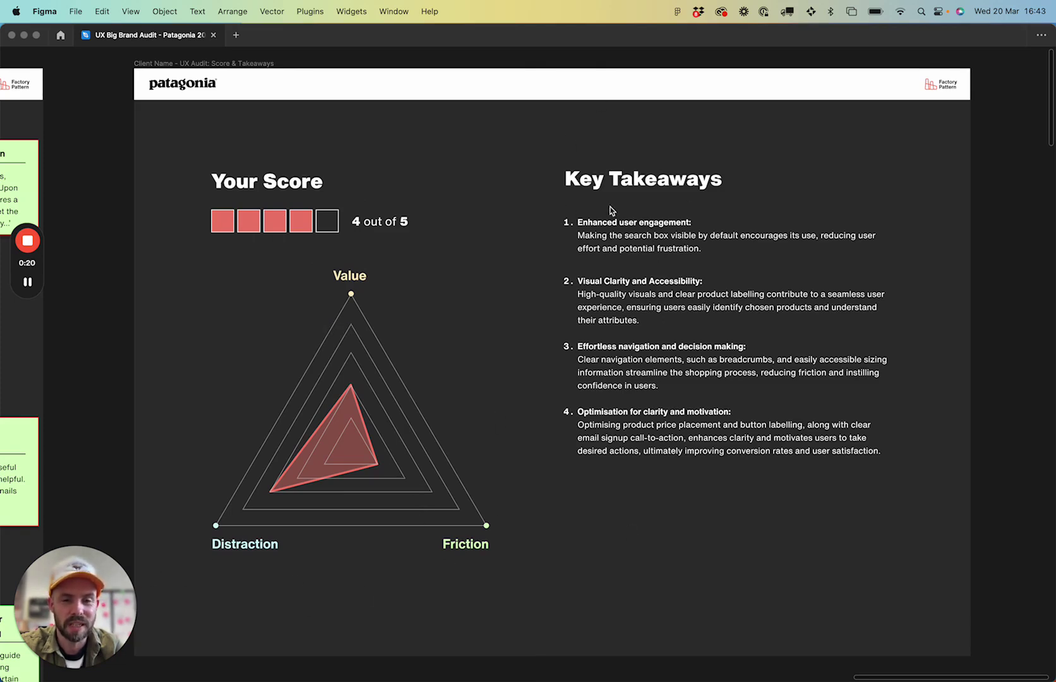
# - Change the score text beside the rating squares under Your Score to "3.5 out of 5"
pyautogui.click(303, 175)
pyautogui.scroll(5, 301, 245)
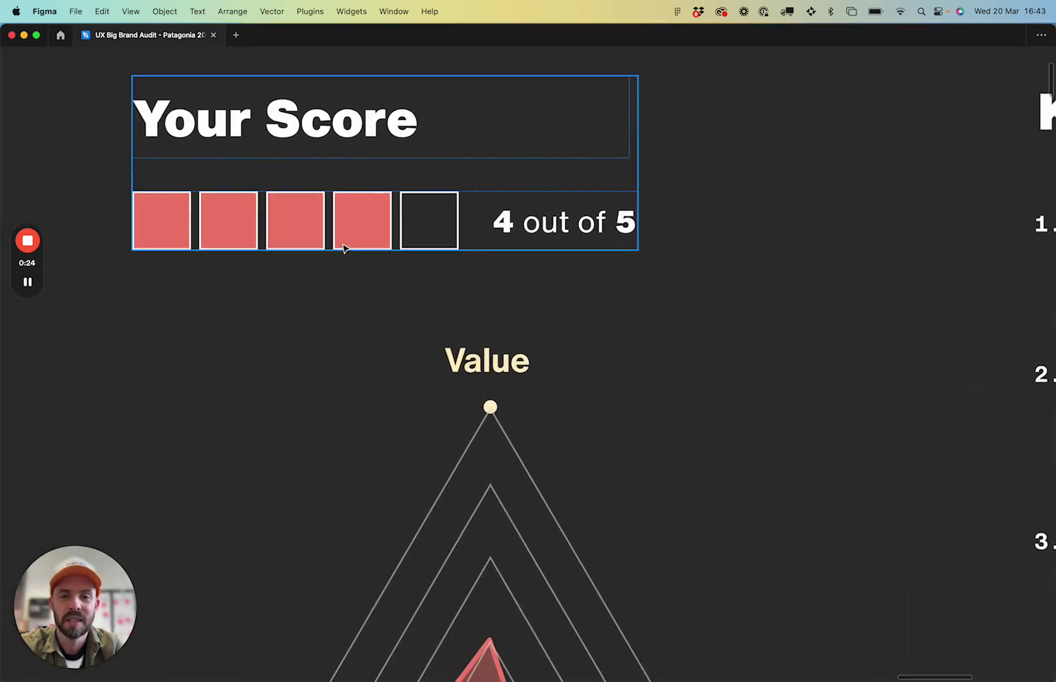
pyautogui.click(371, 218)
pyautogui.doubleClick(370, 218)
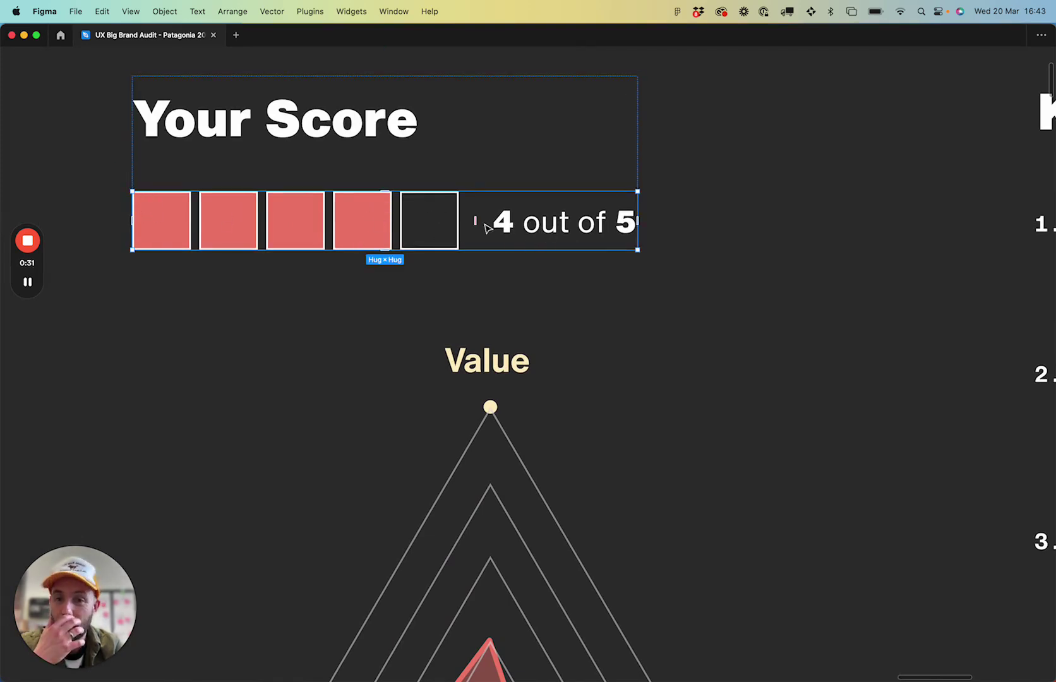
pyautogui.click(503, 222)
pyautogui.doubleClick(504, 222)
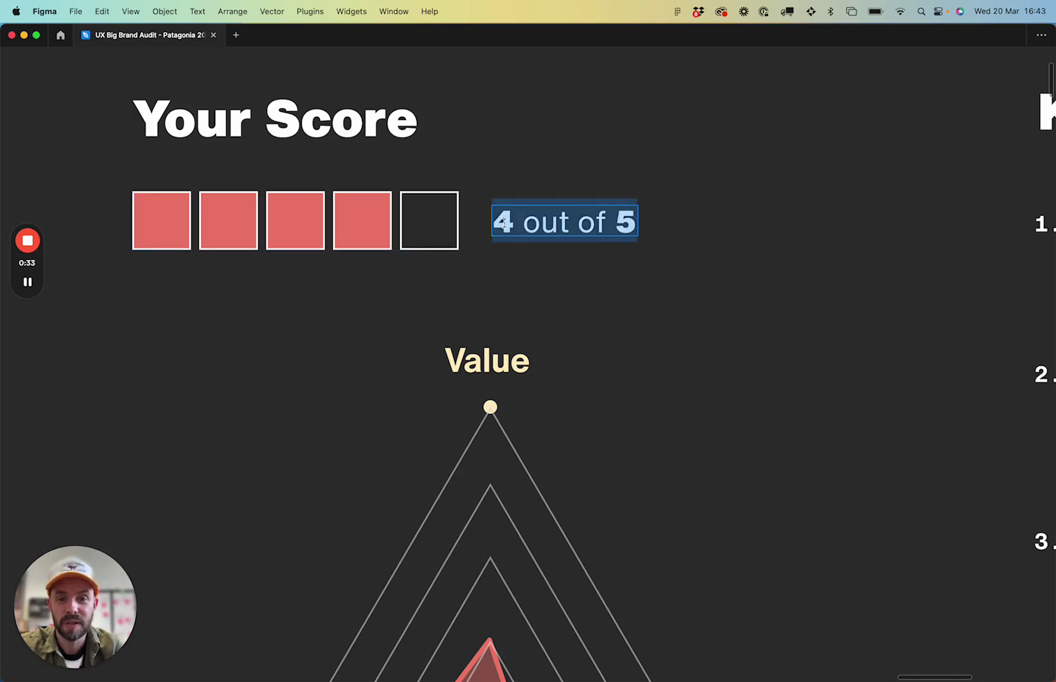
pyautogui.doubleClick(503, 222)
pyautogui.write('3.5')
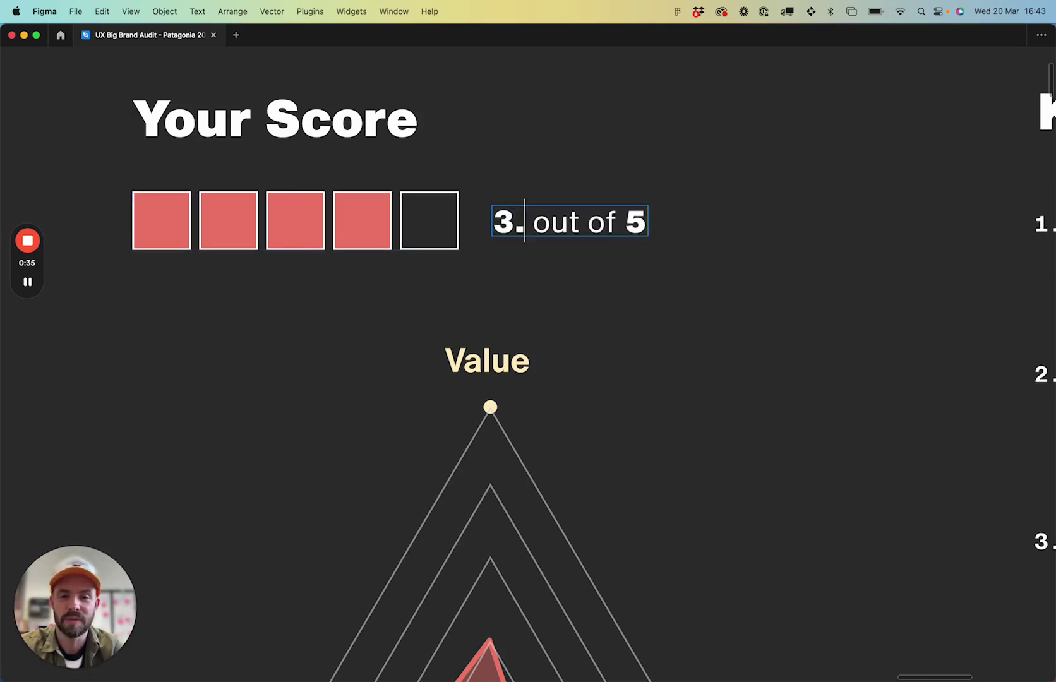
pyautogui.press('Escape')
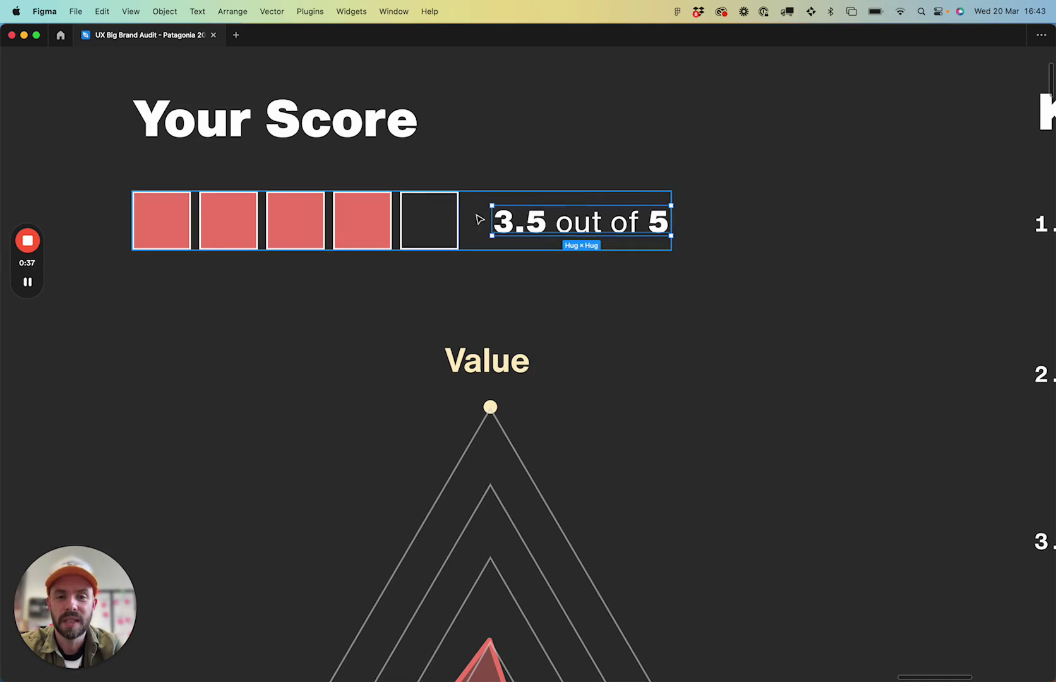
# - Shrink the red fill of the fourth rating square under Your Score to half the square's width
pyautogui.click(383, 218)
pyautogui.moveTo(380, 215)
pyautogui.mouseDown()
pyautogui.moveTo(377, 337)
pyautogui.moveTo(375, 226)
pyautogui.moveTo(396, 229)
pyautogui.moveTo(384, 212)
pyautogui.moveTo(393, 197)
pyautogui.mouseUp()
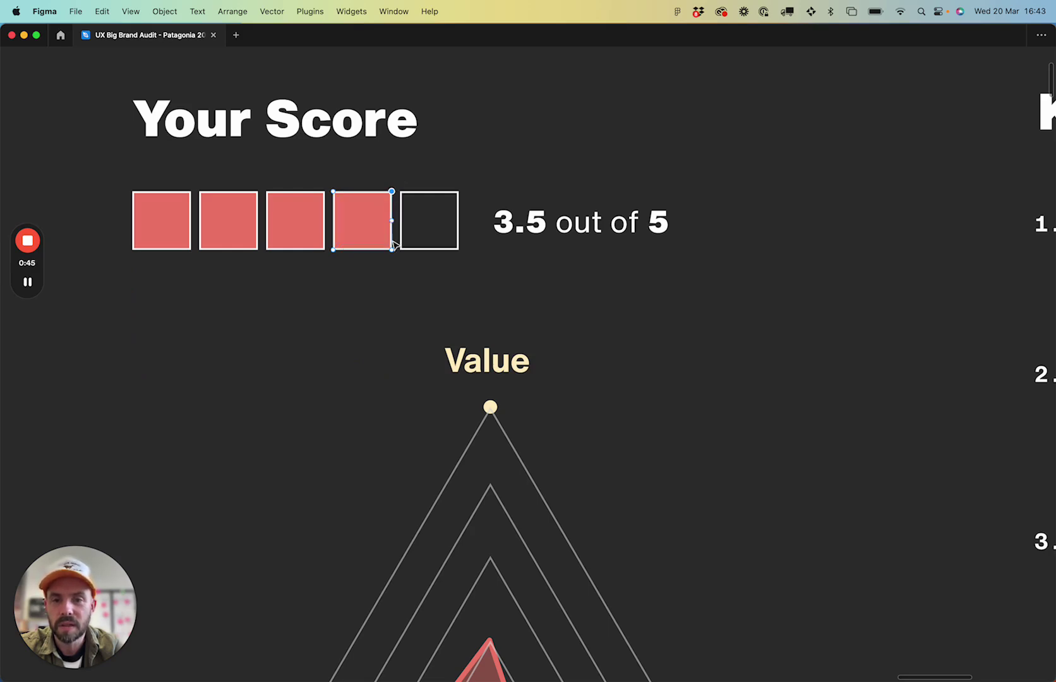
pyautogui.press('super+shift+Left')
pyautogui.press('super+shift+Left')
pyautogui.press('super+Right')
pyautogui.press('super+Right')
pyautogui.press('super+Right')
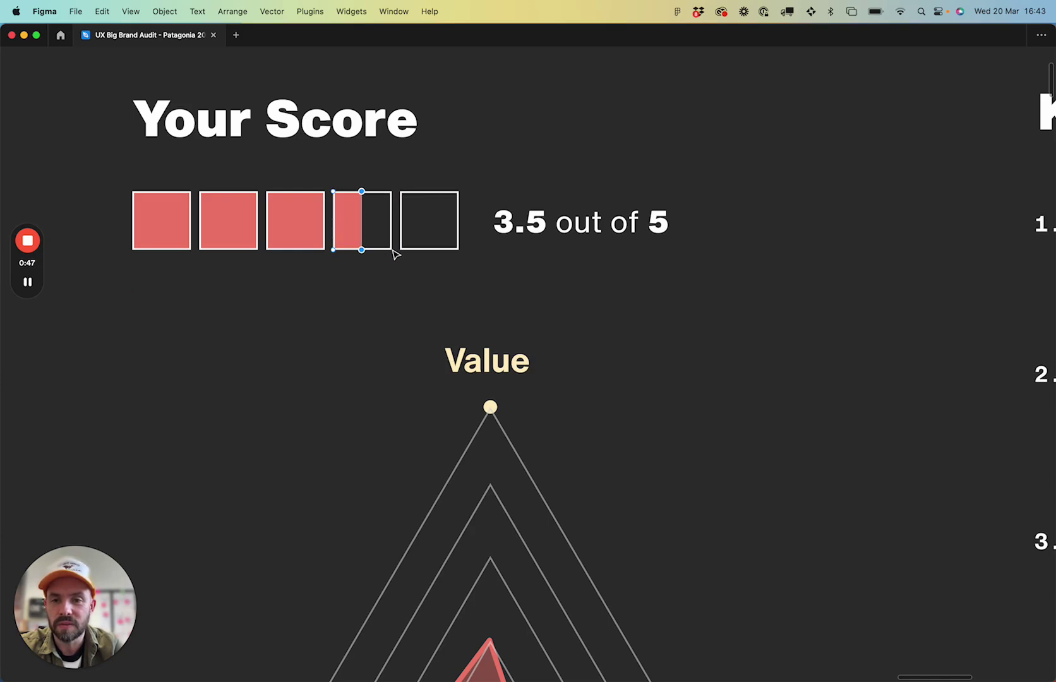
pyautogui.click(385, 304)
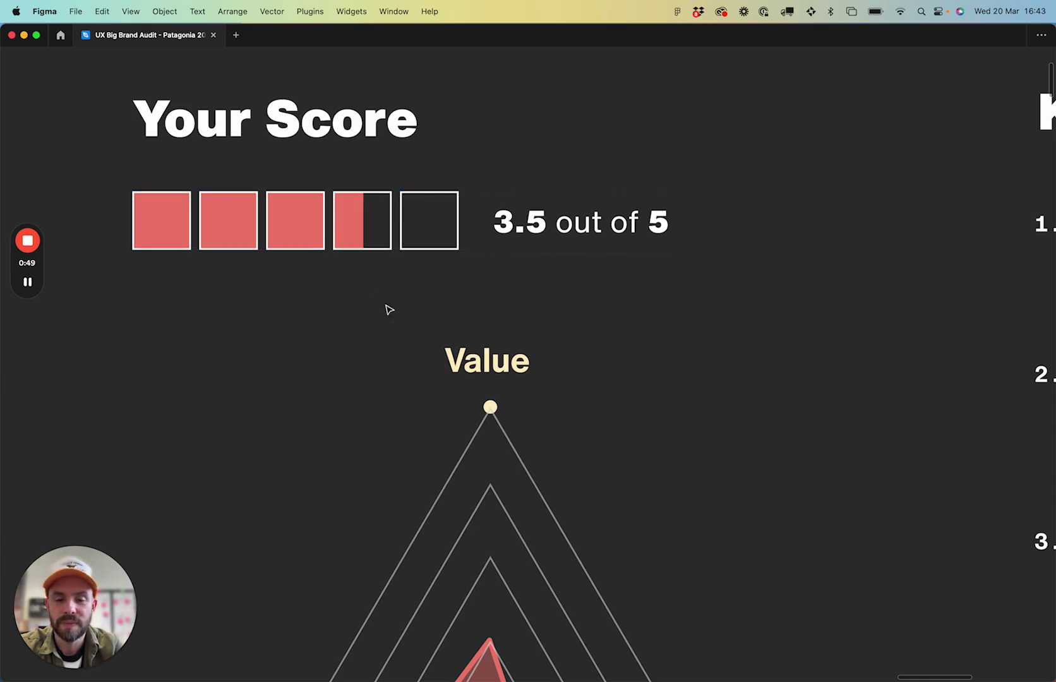
# - Reshape the red triangle on the radar chart to reach the outermost Value point, third Friction ring and fourth Distraction ring, counting from the centre
pyautogui.scroll(-2, 407, 365)
pyautogui.scroll(-3, 407, 365)
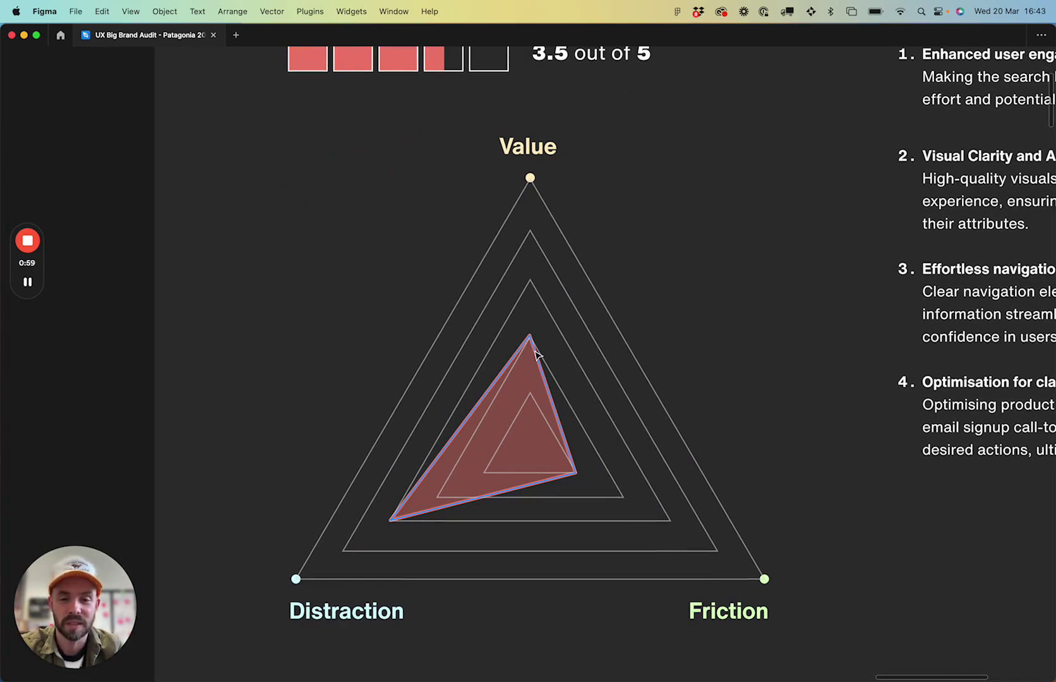
pyautogui.doubleClick(534, 349)
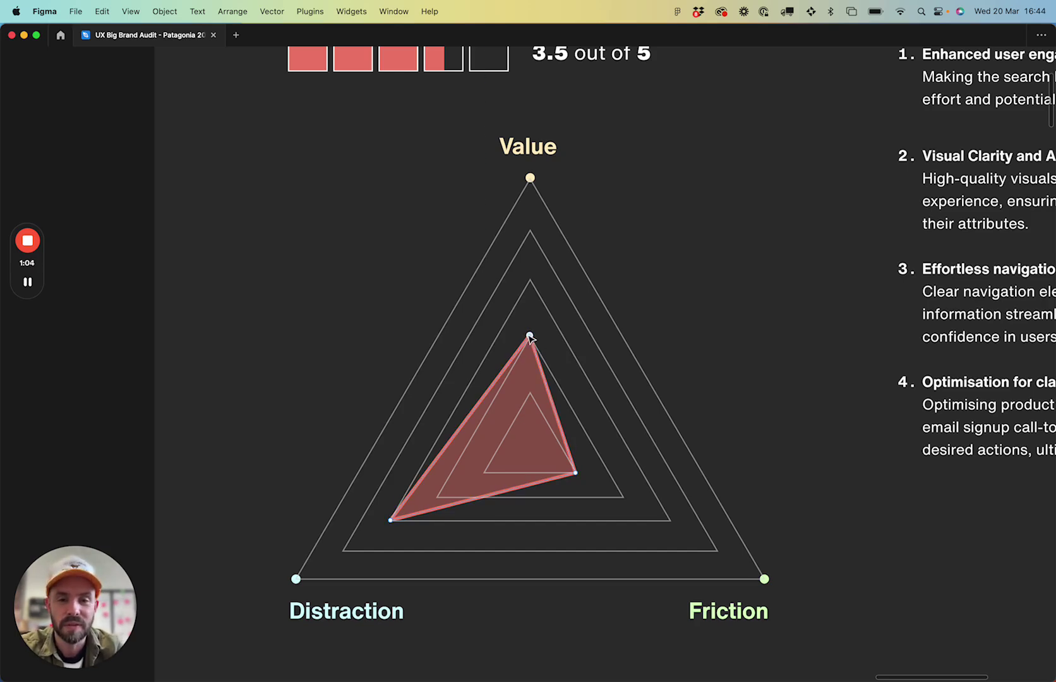
pyautogui.moveTo(529, 336); pyautogui.dragTo(530, 178)
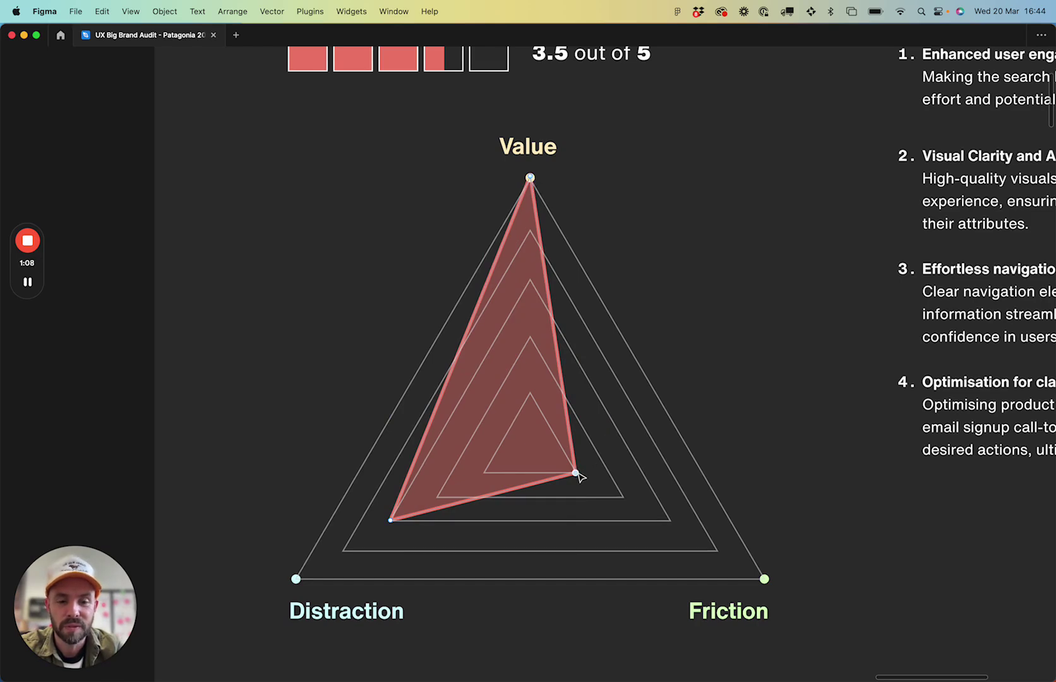
pyautogui.moveTo(575, 473); pyautogui.dragTo(680, 532)
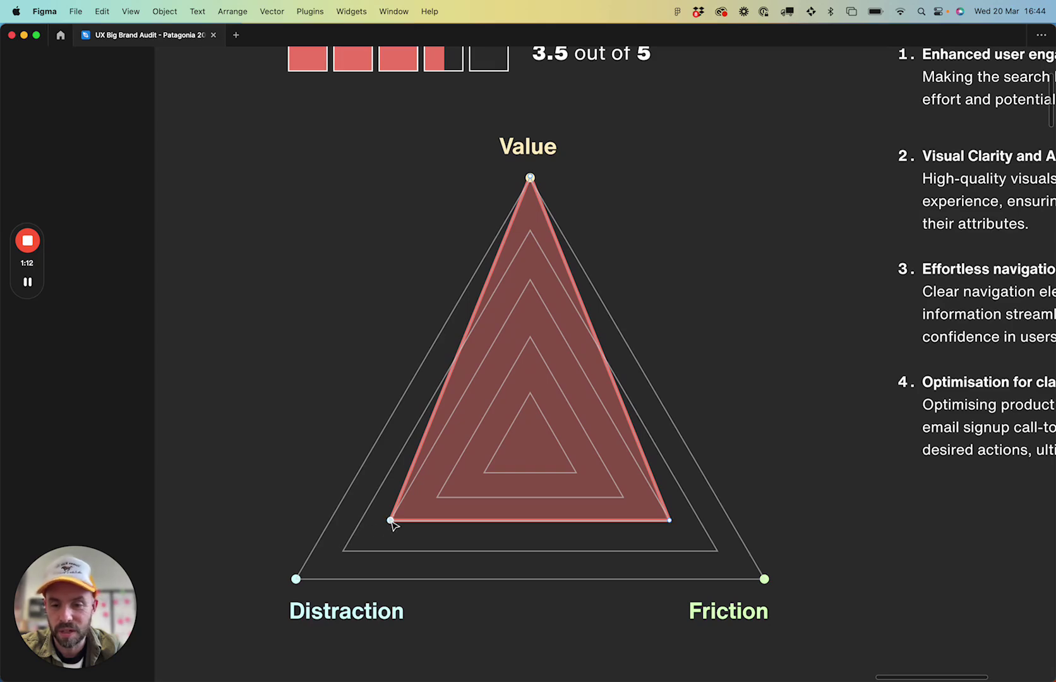
pyautogui.moveTo(389, 522); pyautogui.dragTo(345, 550)
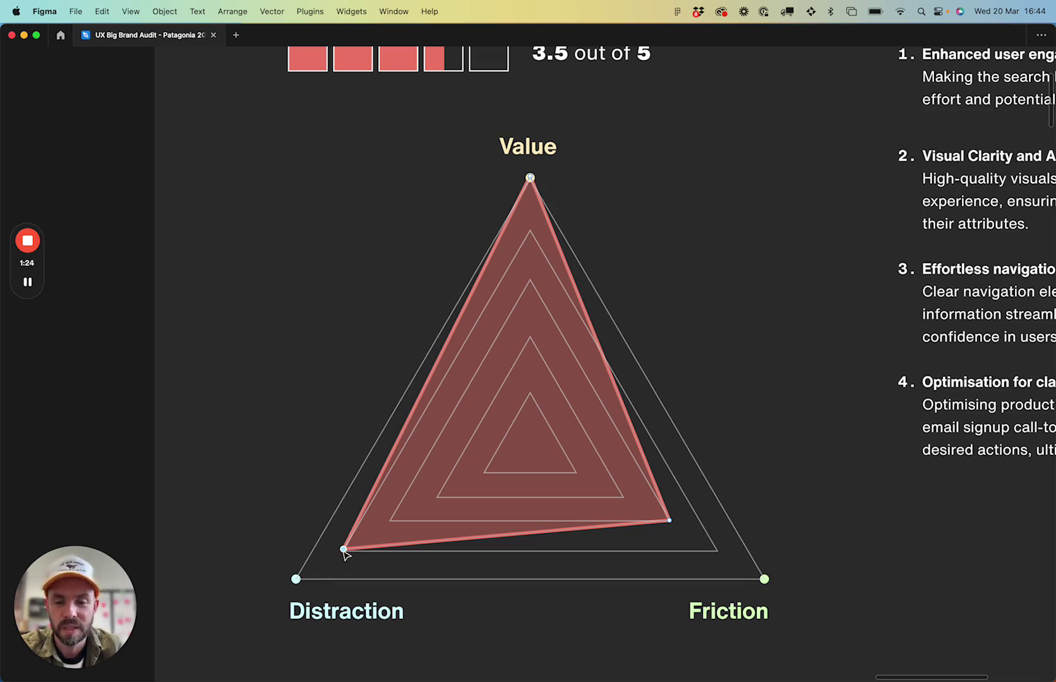
# - Move the red triangle's Distraction and Friction corners onto the matching corners of the innermost ring
pyautogui.moveTo(344, 549); pyautogui.dragTo(486, 475)
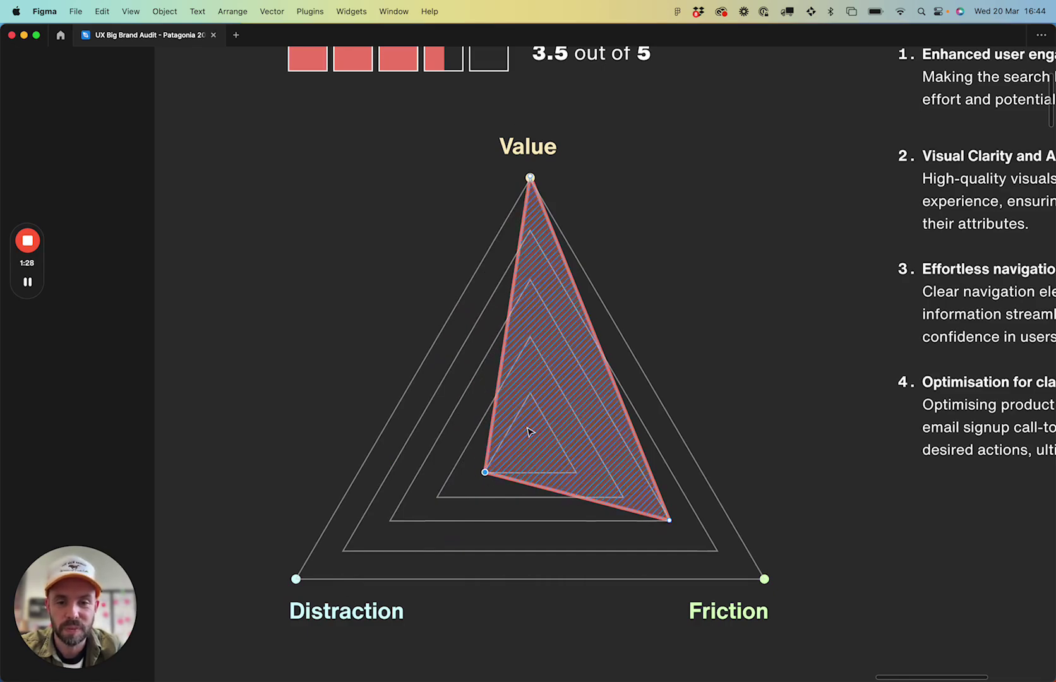
pyautogui.scroll(5, 529, 432)
pyautogui.scroll(-3, 529, 432)
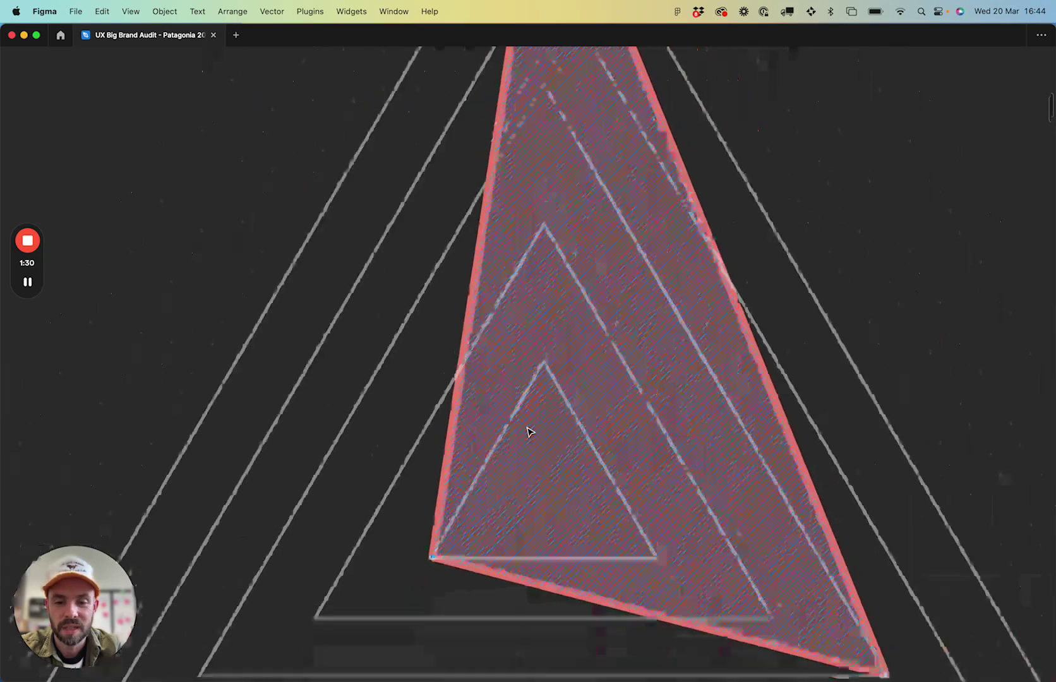
pyautogui.moveTo(783, 600)
pyautogui.mouseDown()
pyautogui.moveTo(600, 474)
pyautogui.moveTo(601, 509)
pyautogui.moveTo(593, 503)
pyautogui.mouseUp()
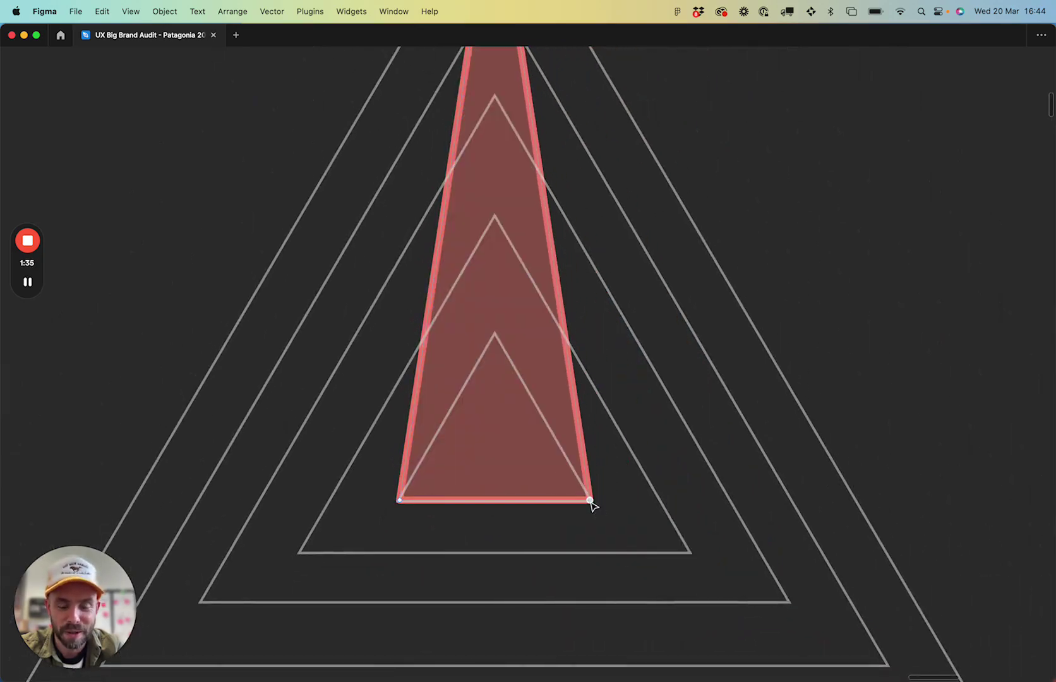
pyautogui.scroll(2, 548, 372)
pyautogui.press('Escape')
pyautogui.press('Escape')
# - Try moving the red triangle's Value corner down to just above the innermost ring's tip, and undo the move
pyautogui.scroll(-5, 549, 371)
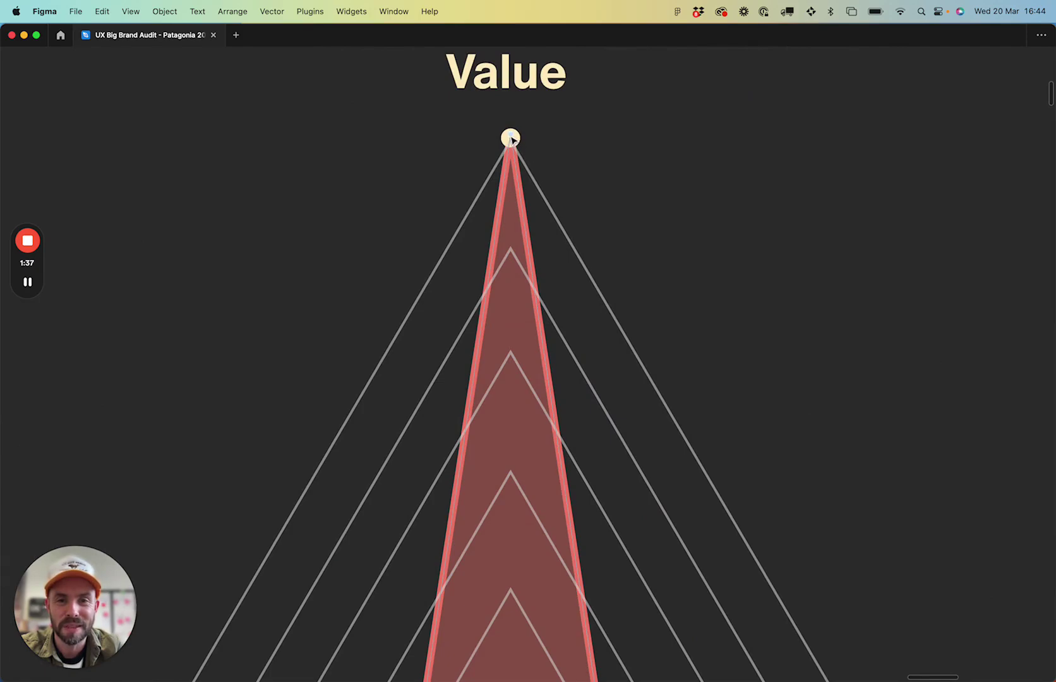
pyautogui.moveTo(510, 137); pyautogui.dragTo(512, 379)
pyautogui.scroll(-5, 512, 404)
pyautogui.moveTo(509, 177); pyautogui.dragTo(503, 293)
pyautogui.scroll(-5, 503, 292)
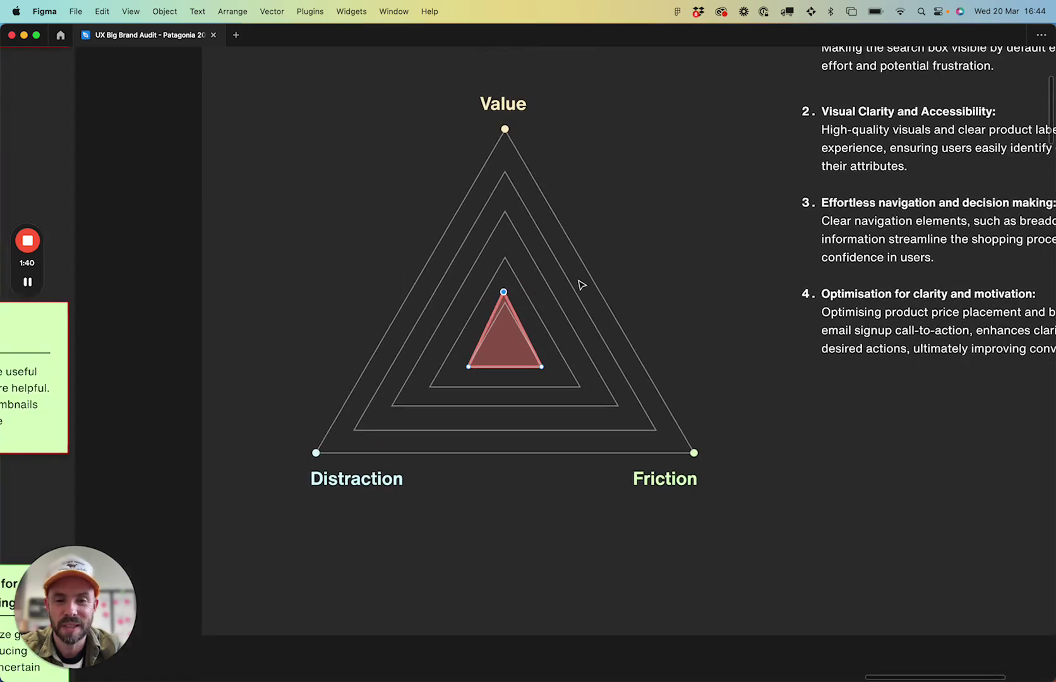
pyautogui.press('super+z')
pyautogui.scroll(-5, 639, 252)
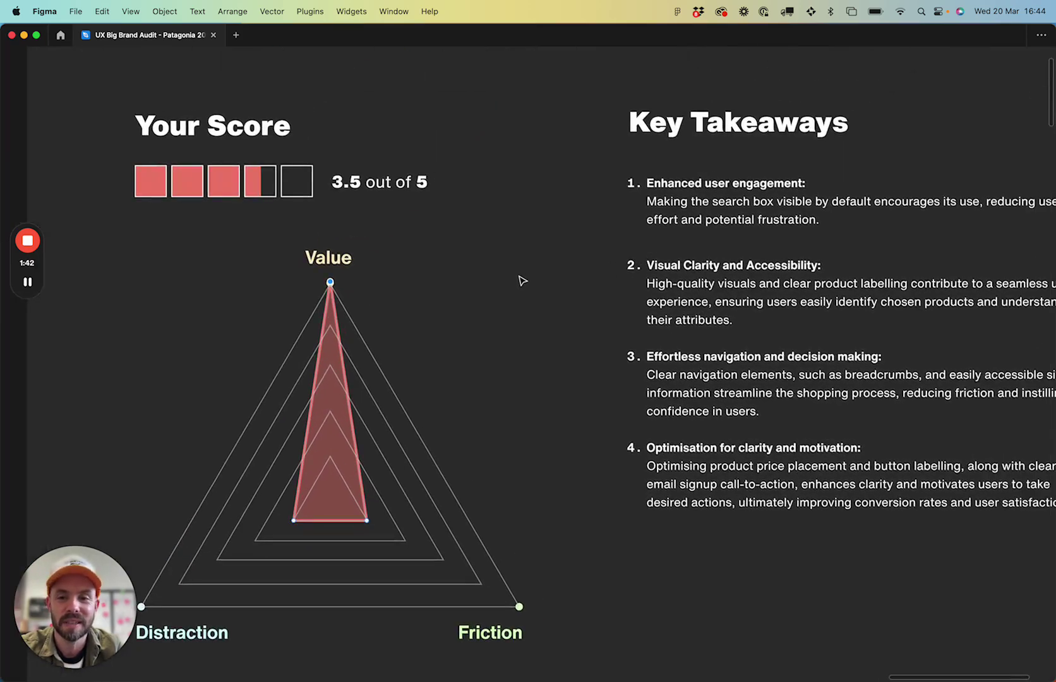
# - Read the Key Takeaways list and highlight the title and description of the 2.2 Hidden search comment on the product page audit
pyautogui.hscroll(5, 519, 281)
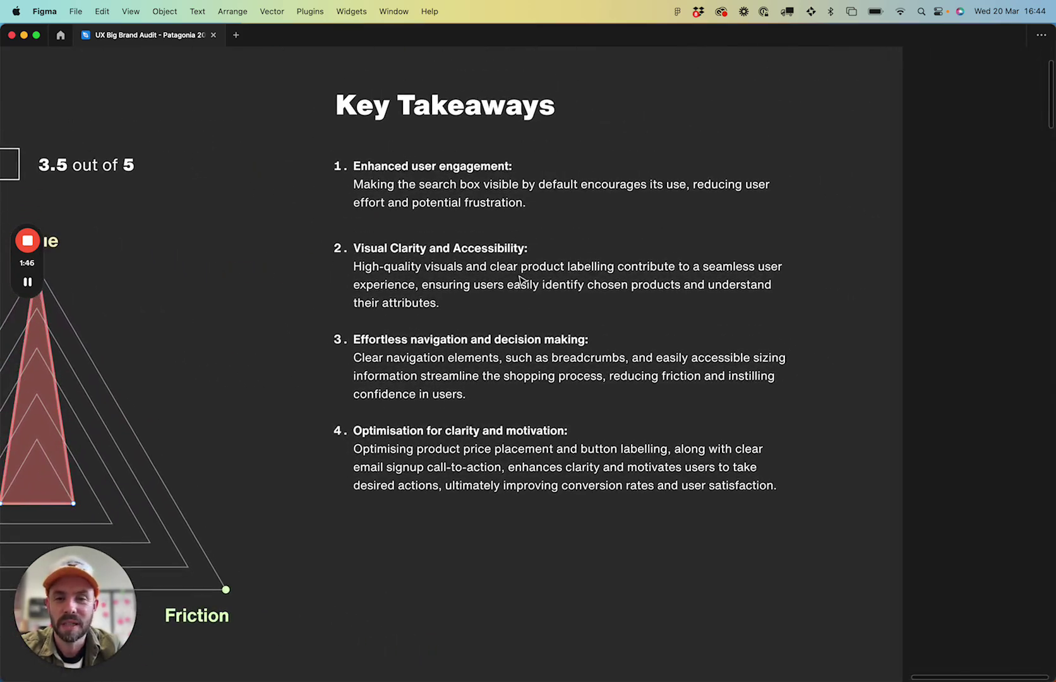
pyautogui.scroll(-5, 520, 281)
pyautogui.hscroll(-10, 519, 280)
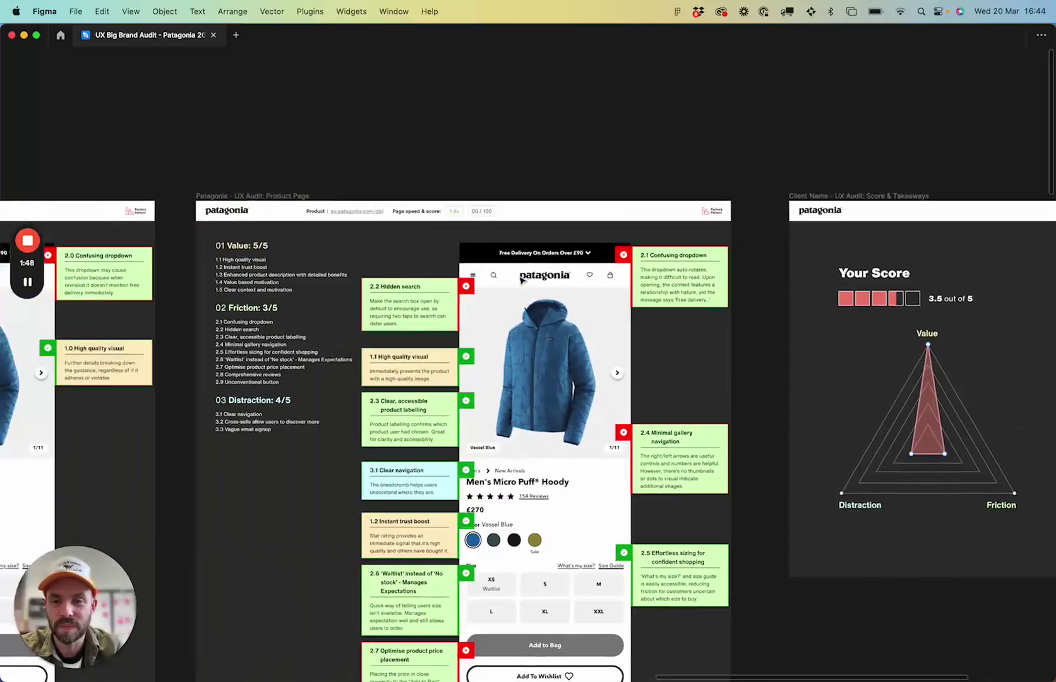
pyautogui.scroll(-2, 519, 281)
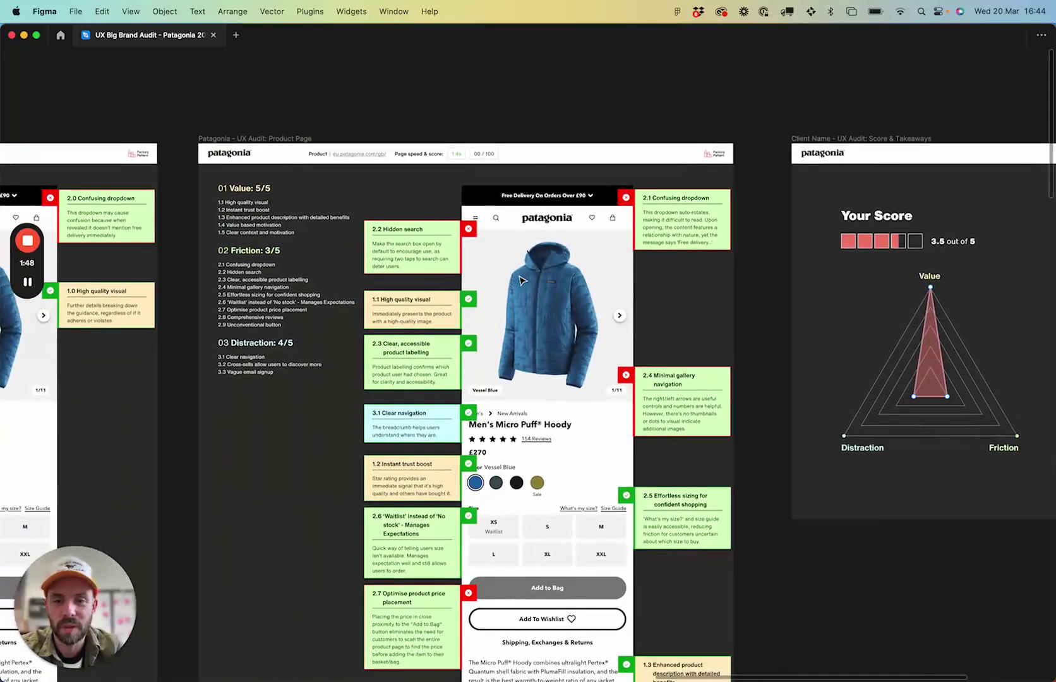
pyautogui.doubleClick(404, 228)
pyautogui.moveTo(452, 229); pyautogui.dragTo(391, 229)
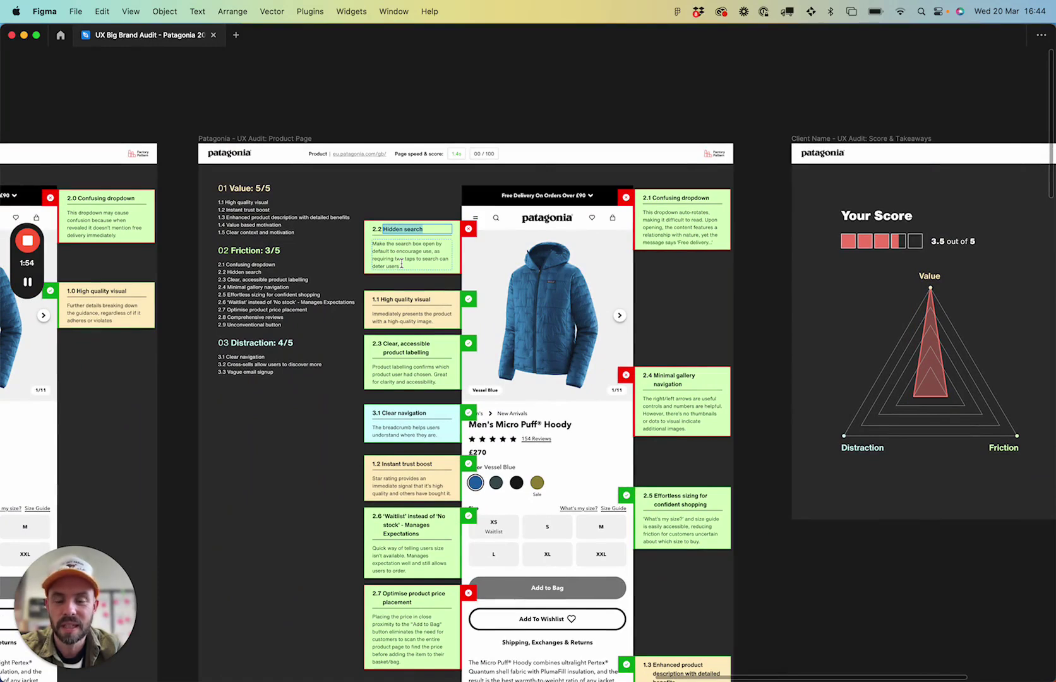
pyautogui.tripleClick(402, 255)
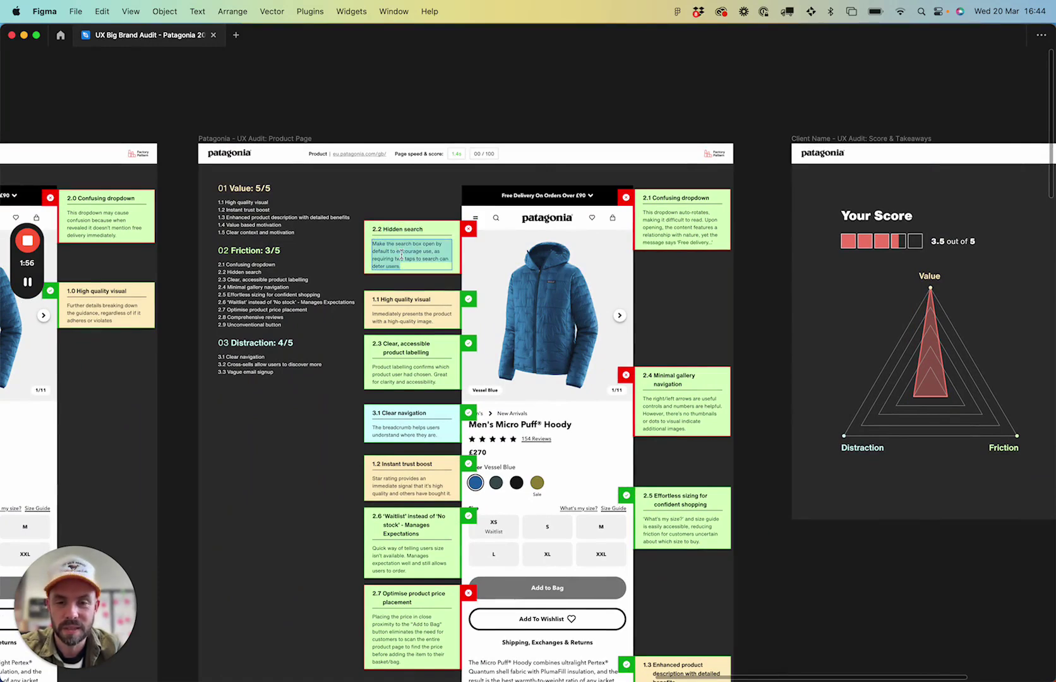
# - Compare the product page's audit comments with the Key Takeaways list on the Score & Takeaways page
pyautogui.hscroll(2, 402, 256)
pyautogui.scroll(-1, 402, 255)
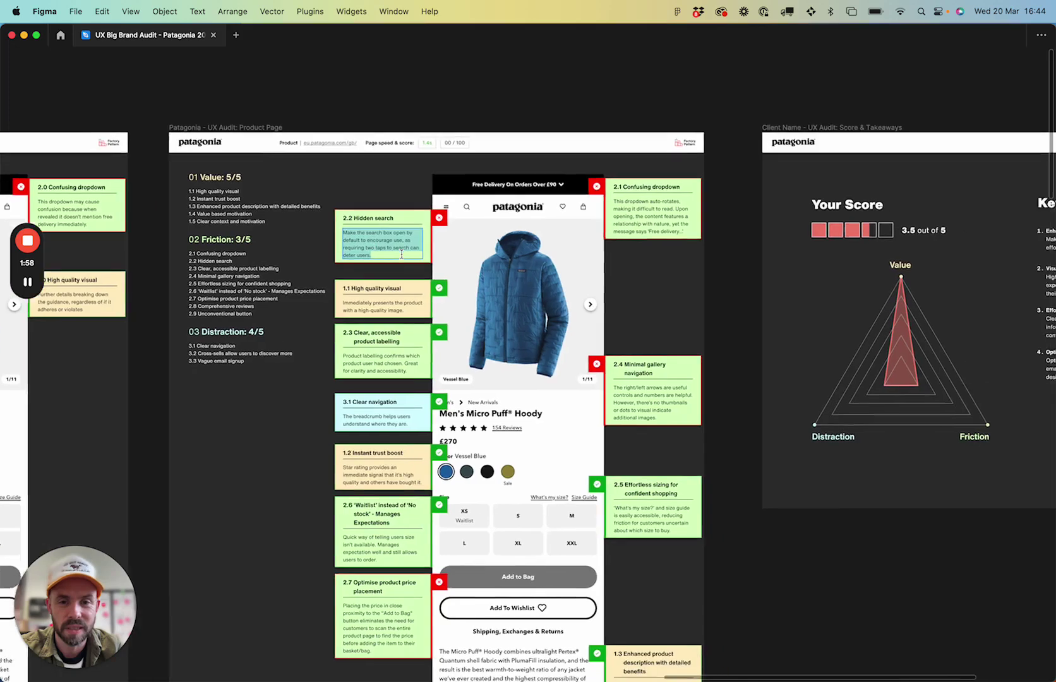
pyautogui.hscroll(2, 404, 259)
pyautogui.scroll(-1, 404, 259)
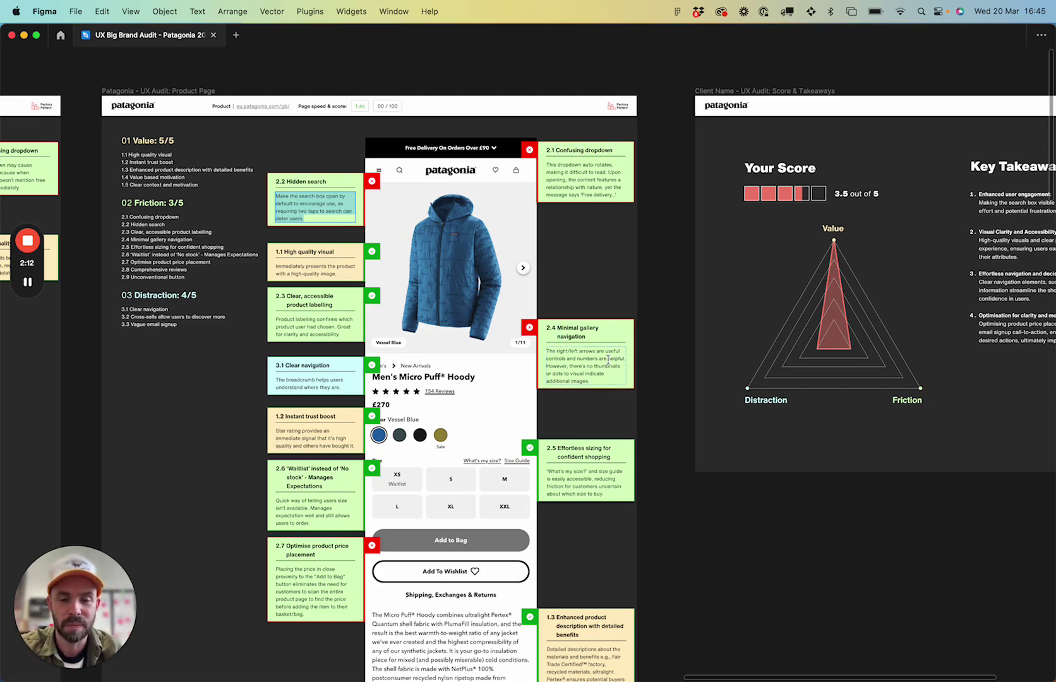
pyautogui.hscroll(3, 608, 363)
pyautogui.hscroll(3, 610, 365)
pyautogui.scroll(3, 616, 341)
pyautogui.scroll(2, 742, 284)
pyautogui.scroll(-2, 741, 254)
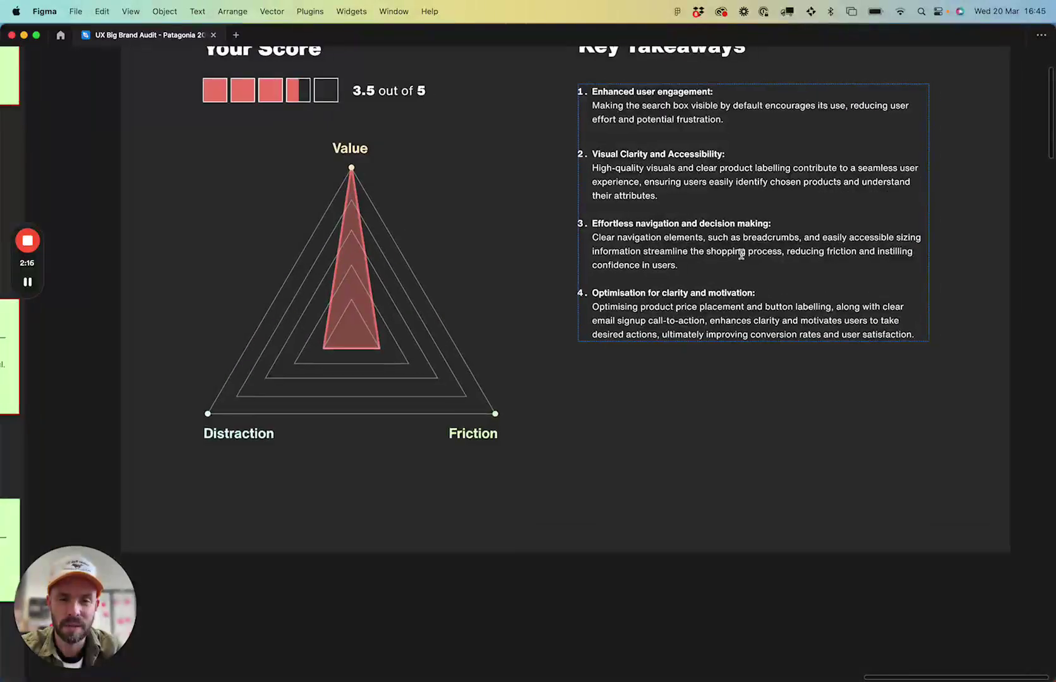